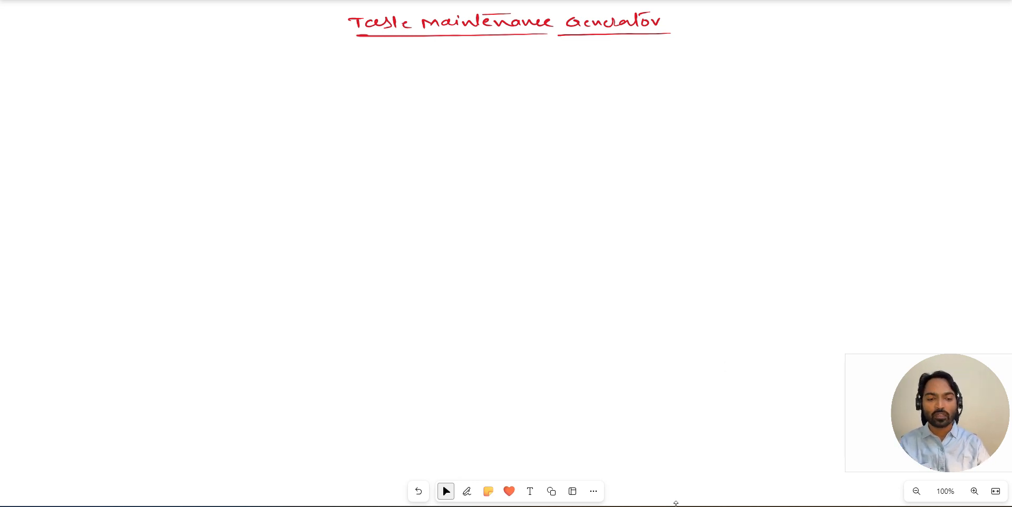
# - Switch to SAP and open database table ZSTUDENT_IA0 for changing in the ABAP Dictionary (SE11)
pyautogui.click(580, 468)
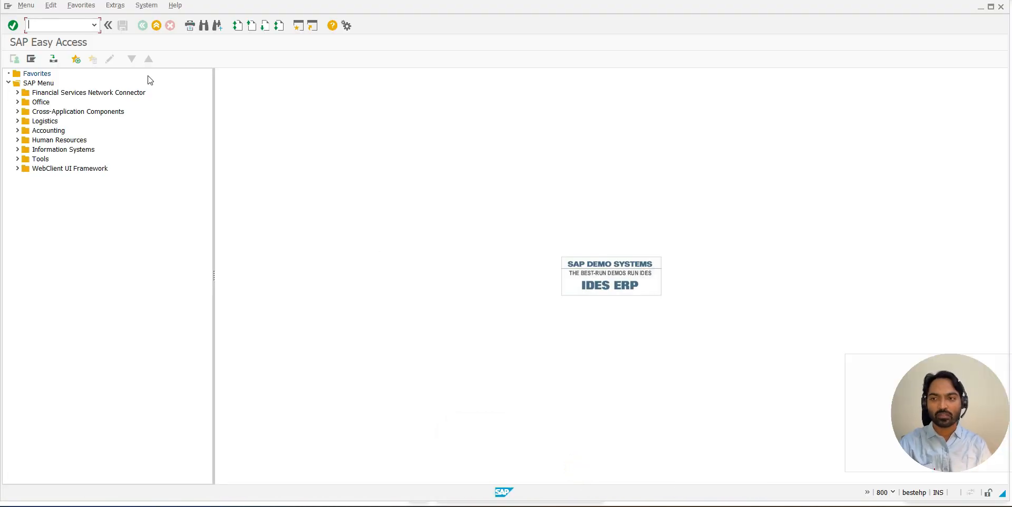
pyautogui.write('se11')
pyautogui.press('Return')
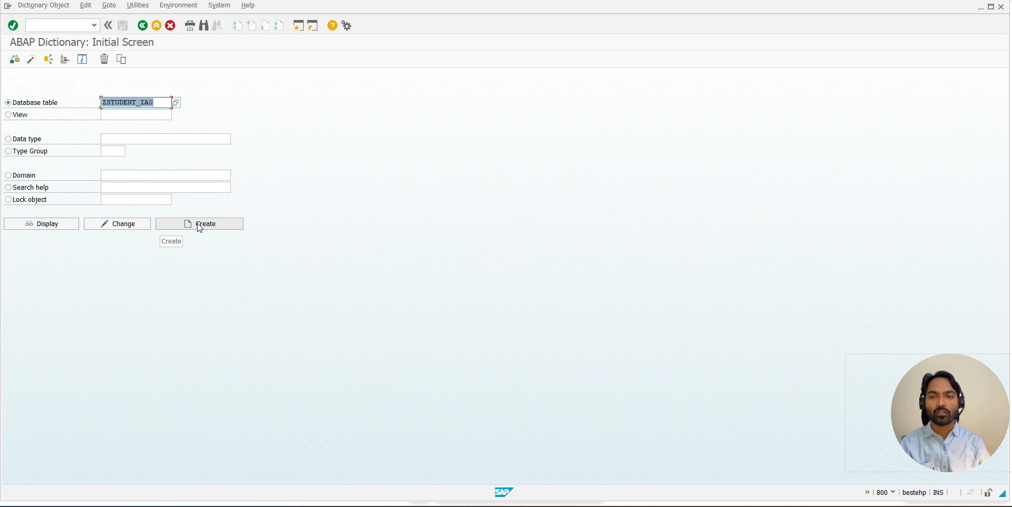
pyautogui.click(117, 224)
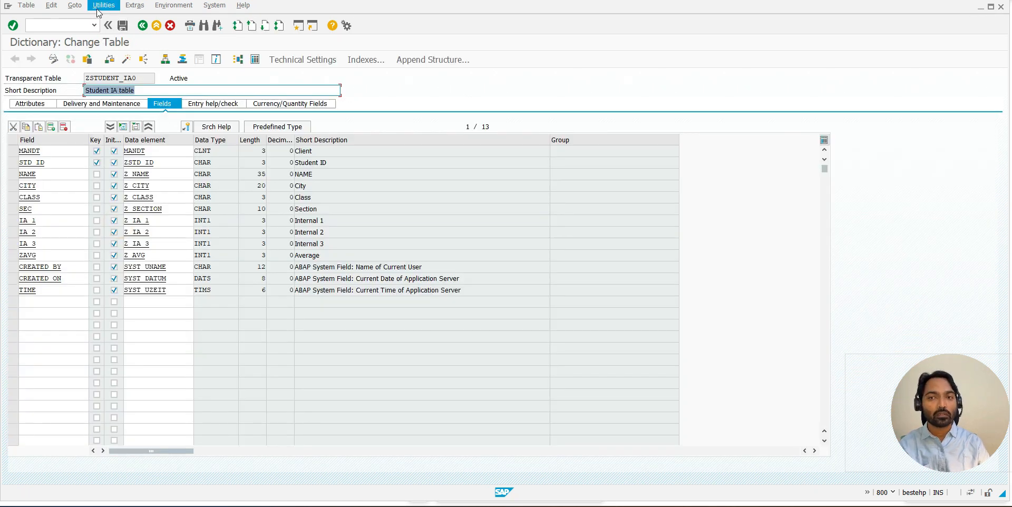
# - Open the form for creating new entries in the ZSTUDENT_IA0 table
pyautogui.click(99, 7)
pyautogui.moveTo(235, 135)
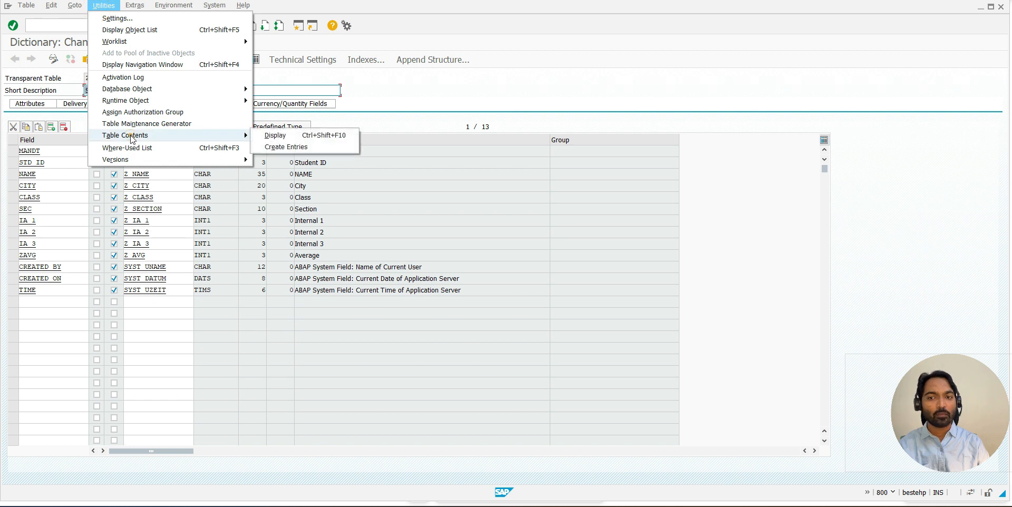
pyautogui.click(274, 147)
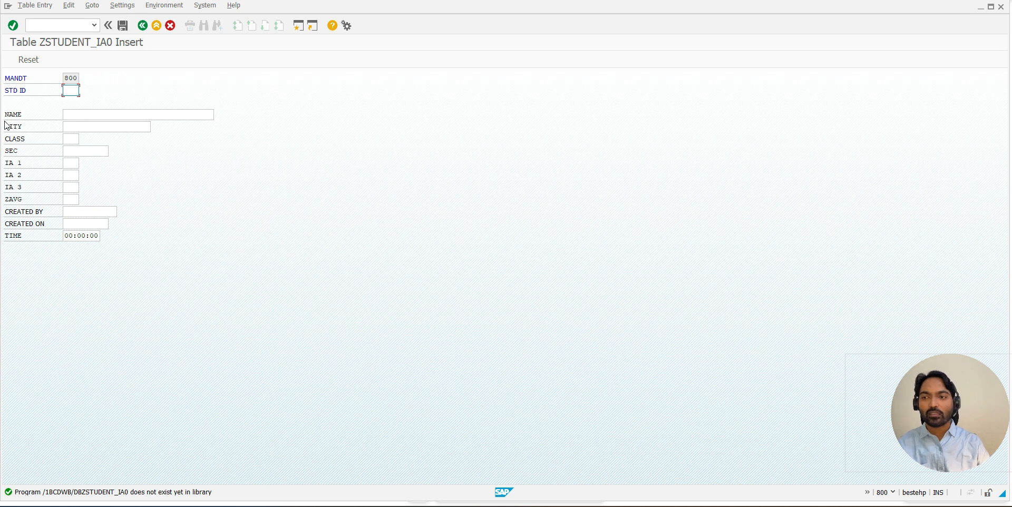
# - Enter the student's ID and full name in the new table record
pyautogui.click(69, 91)
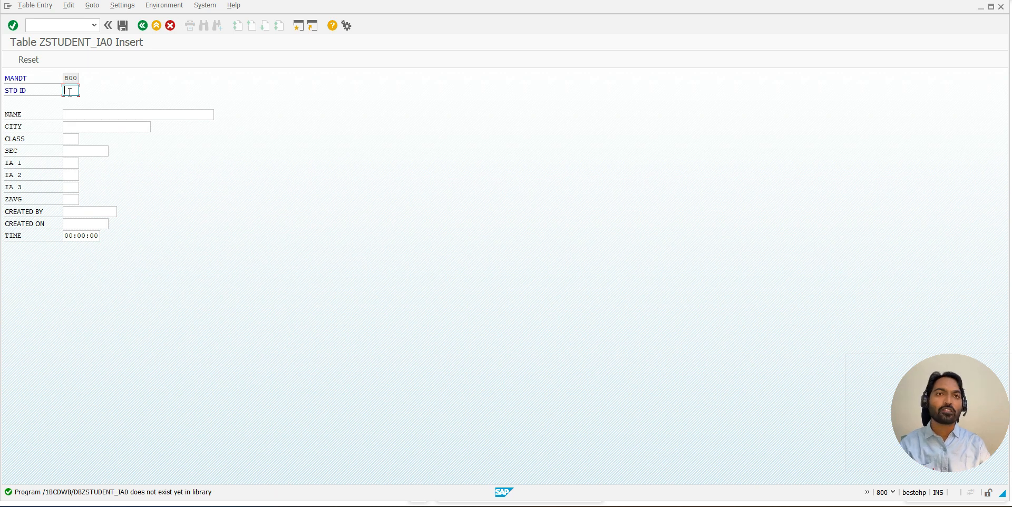
pyautogui.write('100')
pyautogui.click(75, 110)
pyautogui.write('John')
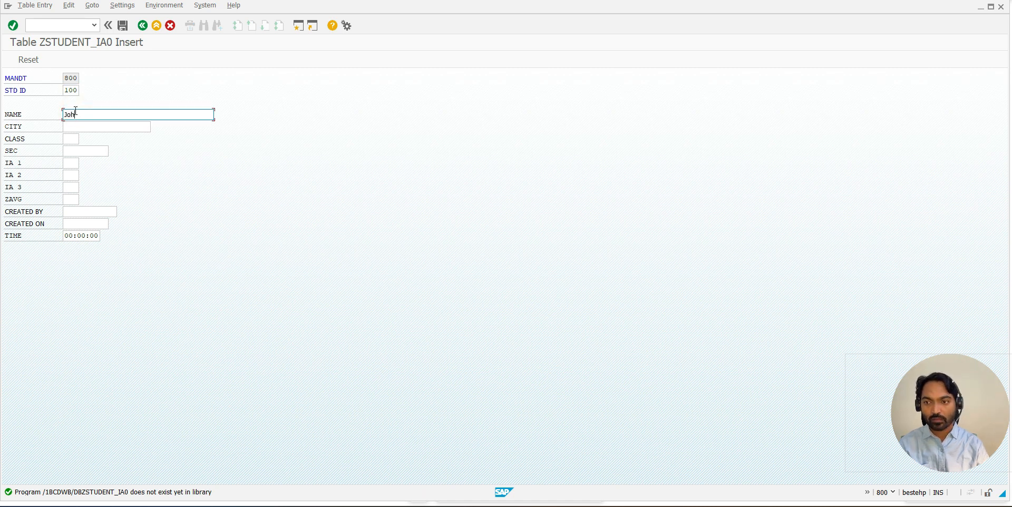
pyautogui.write(' Michelle')
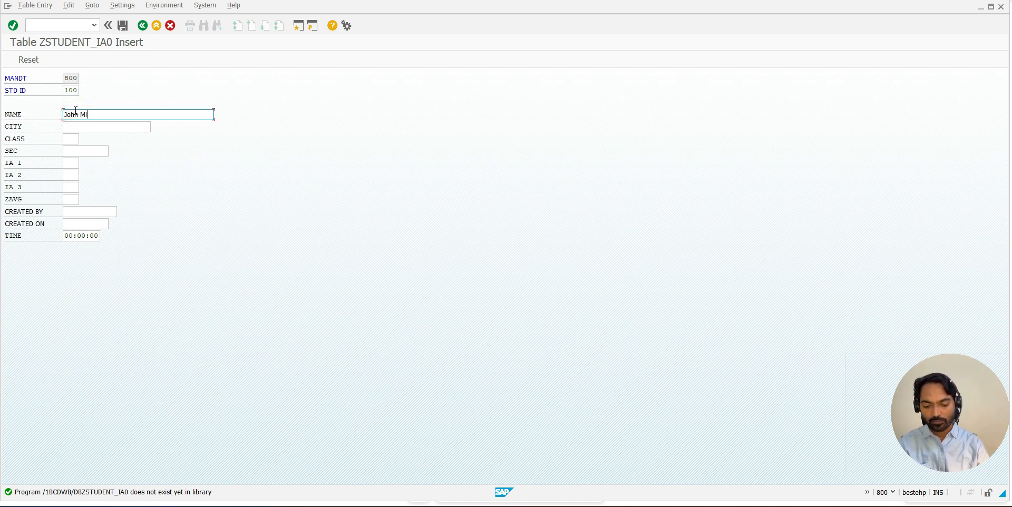
# - Set the student's city to Pune, class to X and section to A
pyautogui.click(94, 126)
pyautogui.write('Pune')
pyautogui.press('Tab')
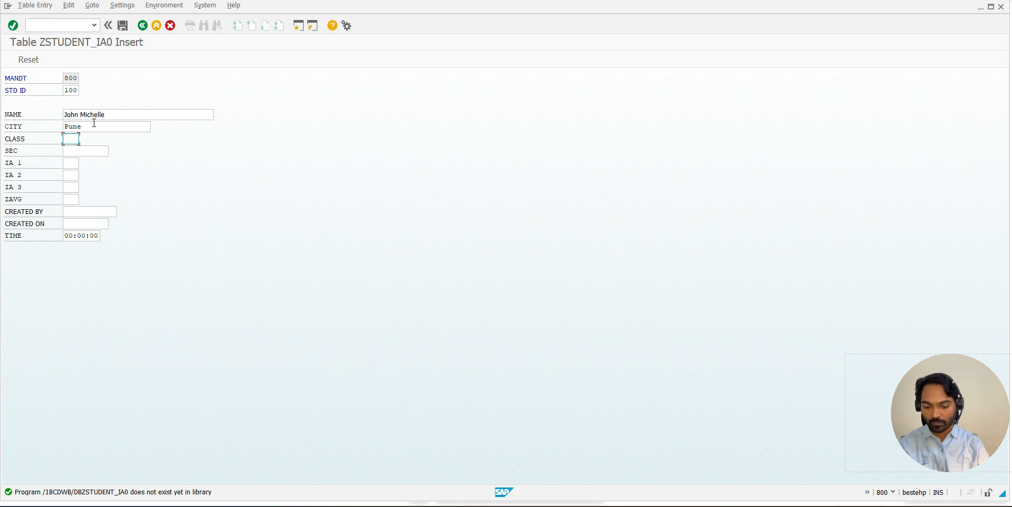
pyautogui.write('X')
pyautogui.press('Tab')
pyautogui.write('A')
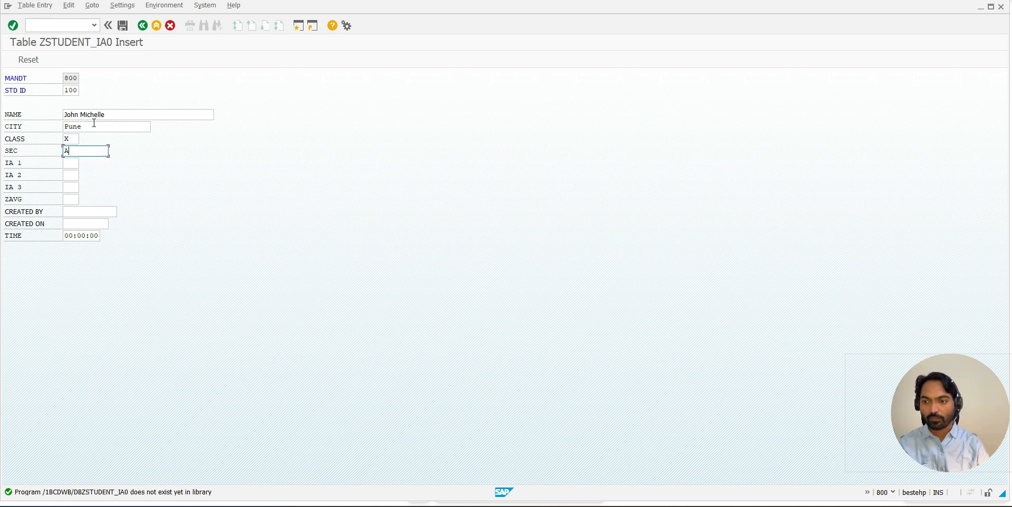
# - Enter the internal marks IA 1 as 21, IA 2 as 22 and IA 3 as 23, with an average of 22
pyautogui.click(77, 164)
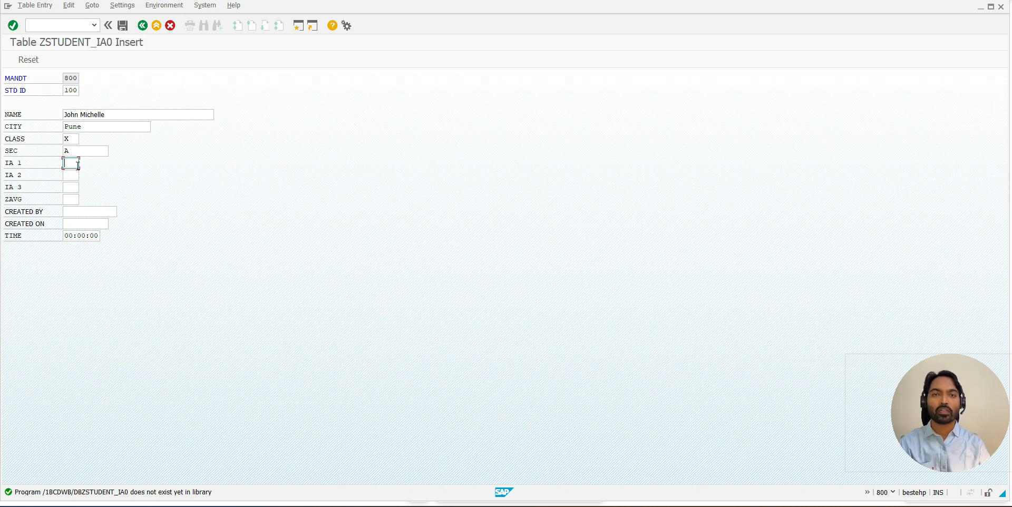
pyautogui.write('21')
pyautogui.click(73, 175)
pyautogui.write('21')
pyautogui.press('BackSpace')
pyautogui.write('2')
pyautogui.click(73, 184)
pyautogui.write('23')
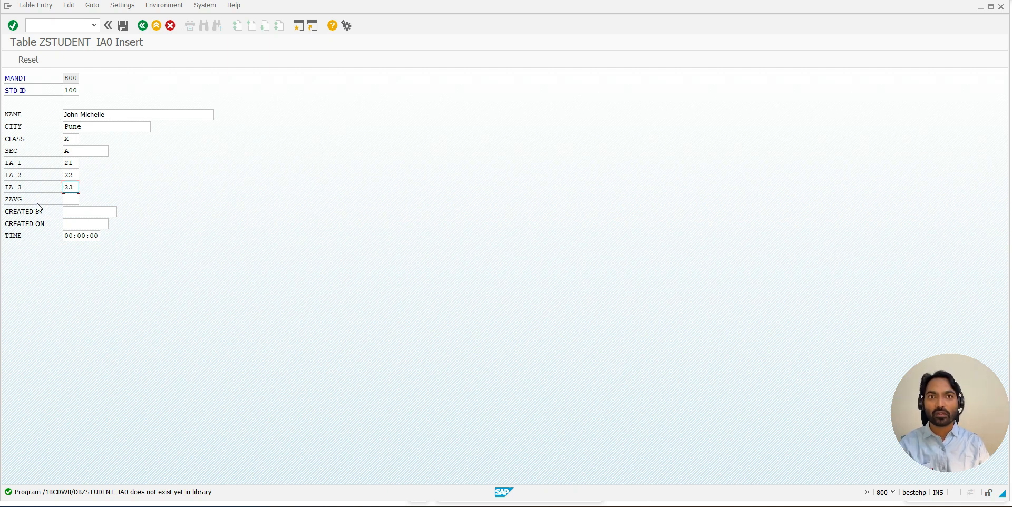
pyautogui.click(71, 200)
pyautogui.write('2')
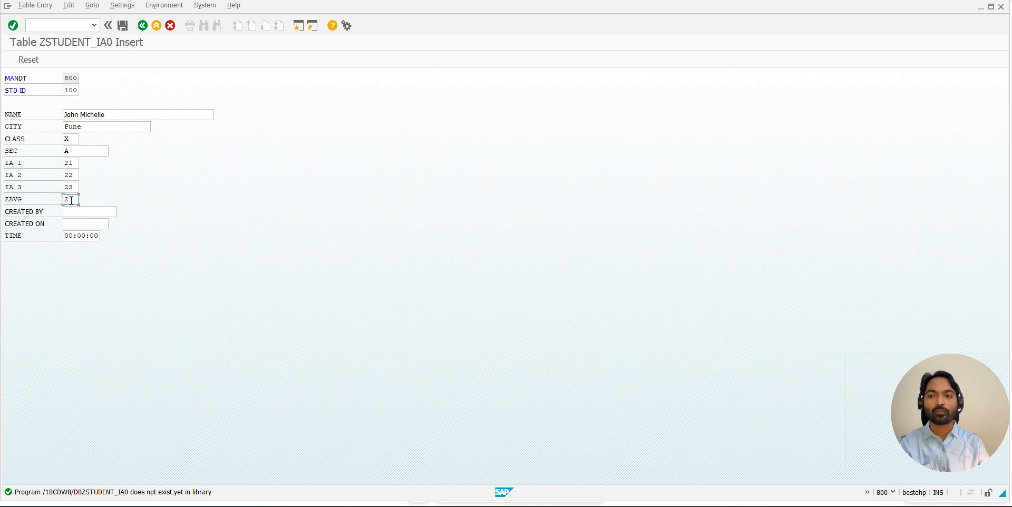
pyautogui.write('2')
# - Enter the creator's SAP user name in the record's Created By field
pyautogui.click(69, 212)
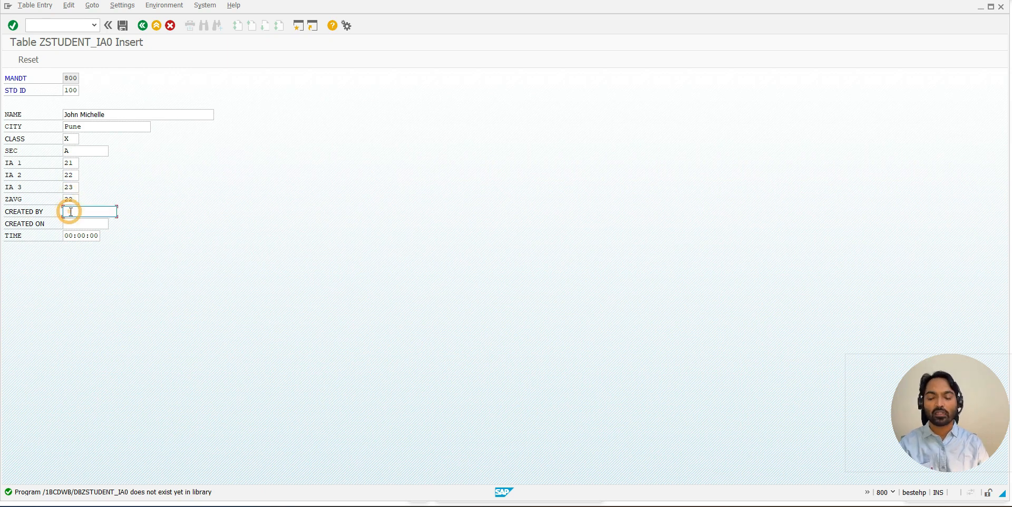
pyautogui.click(74, 223)
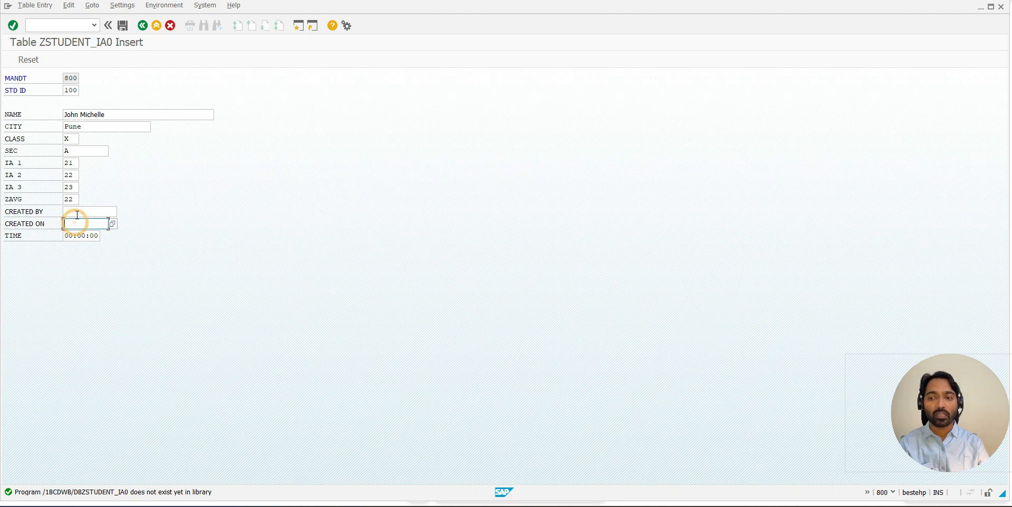
pyautogui.click(77, 213)
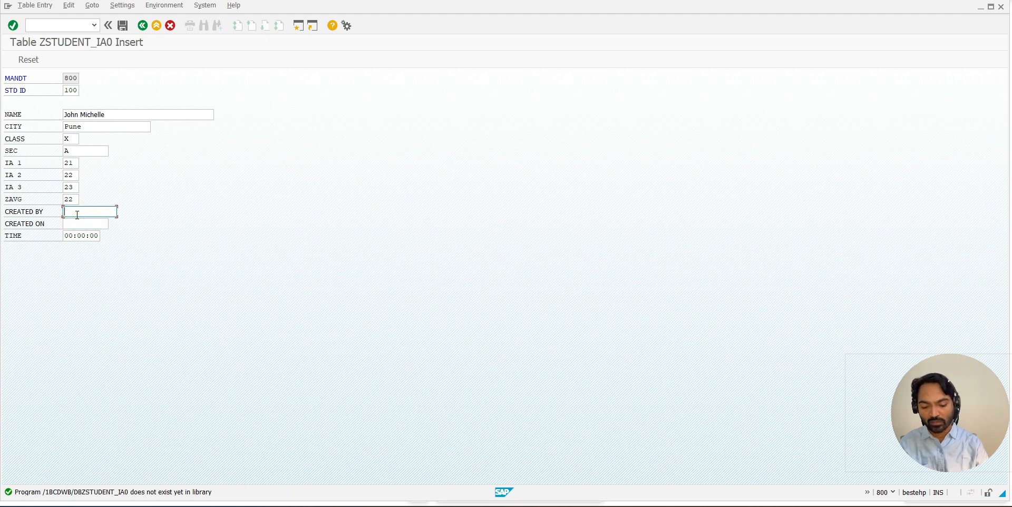
pyautogui.write('92')
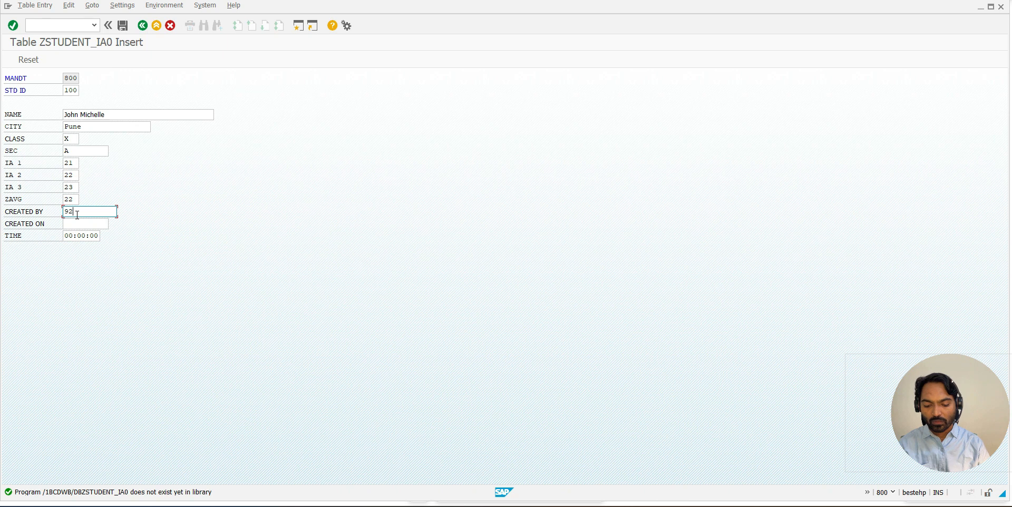
pyautogui.write('USER15')
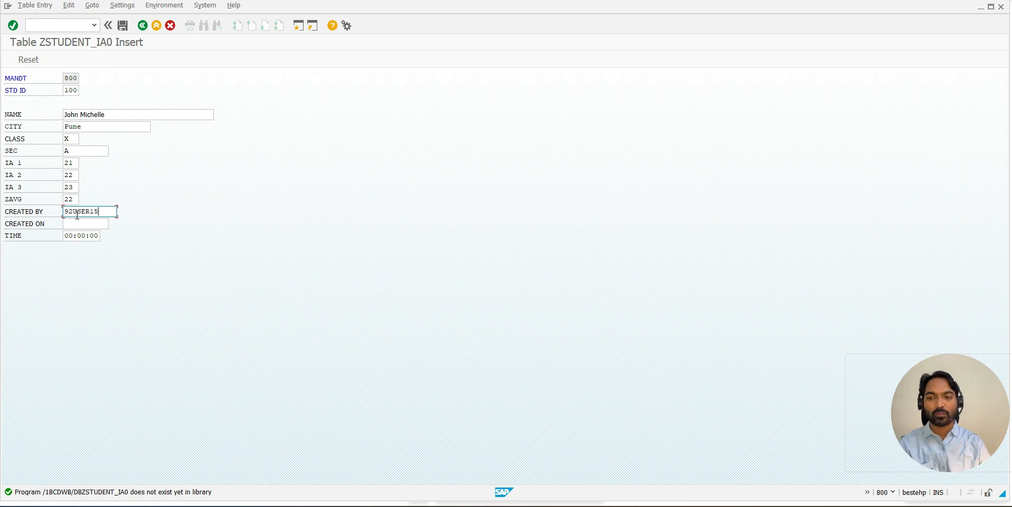
# - Fill in the creation date 13.05.2024 and the time 10:47:53, and save the student record
pyautogui.click(84, 225)
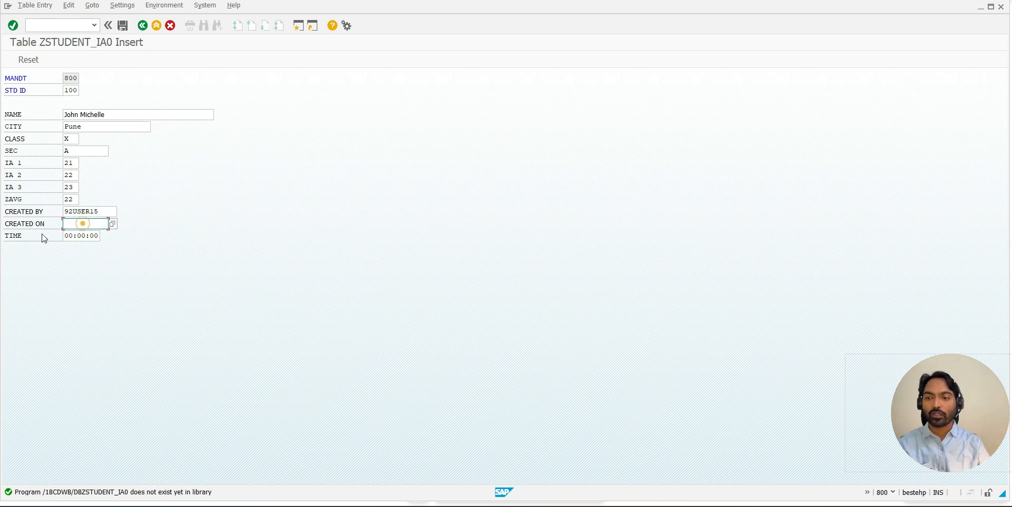
pyautogui.click(113, 224)
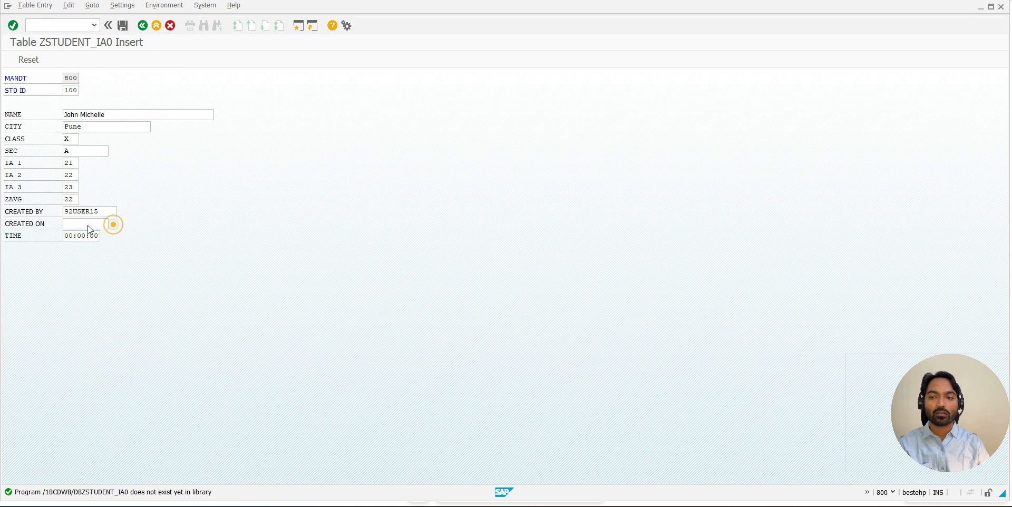
pyautogui.click(241, 299)
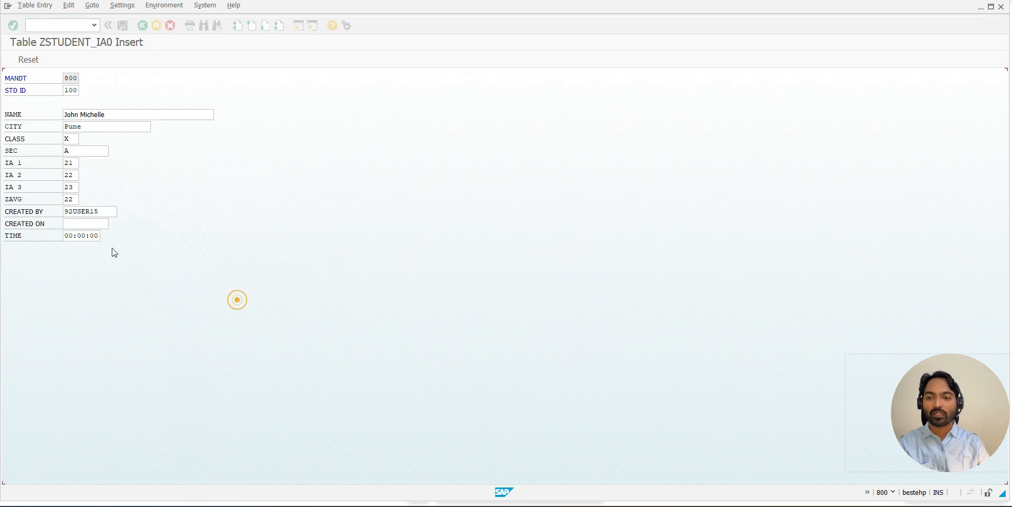
pyautogui.click(97, 236)
pyautogui.click(108, 236)
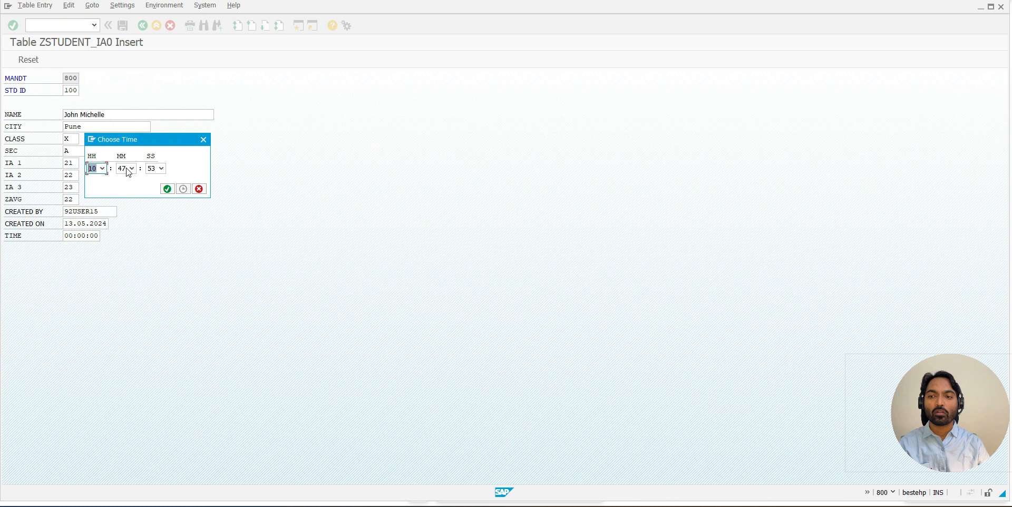
pyautogui.click(167, 189)
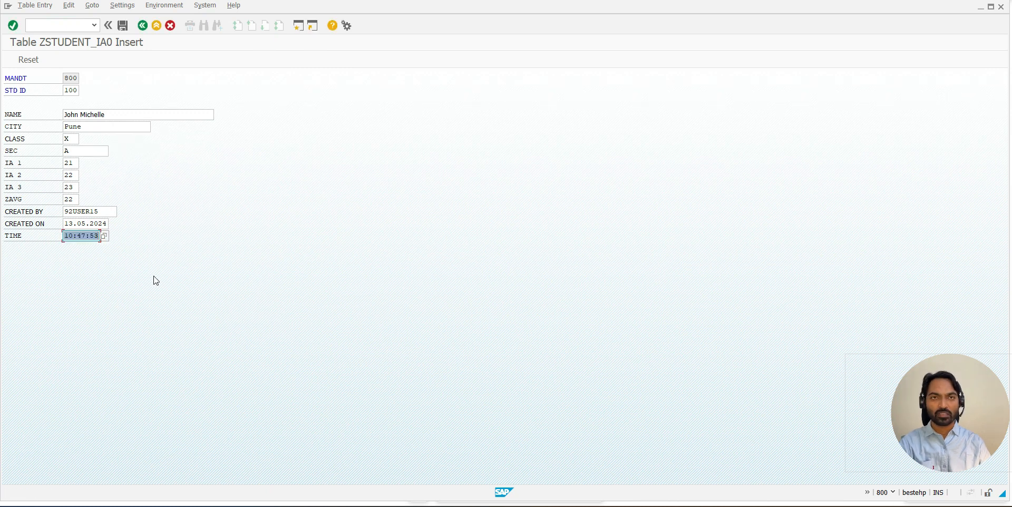
pyautogui.click(122, 29)
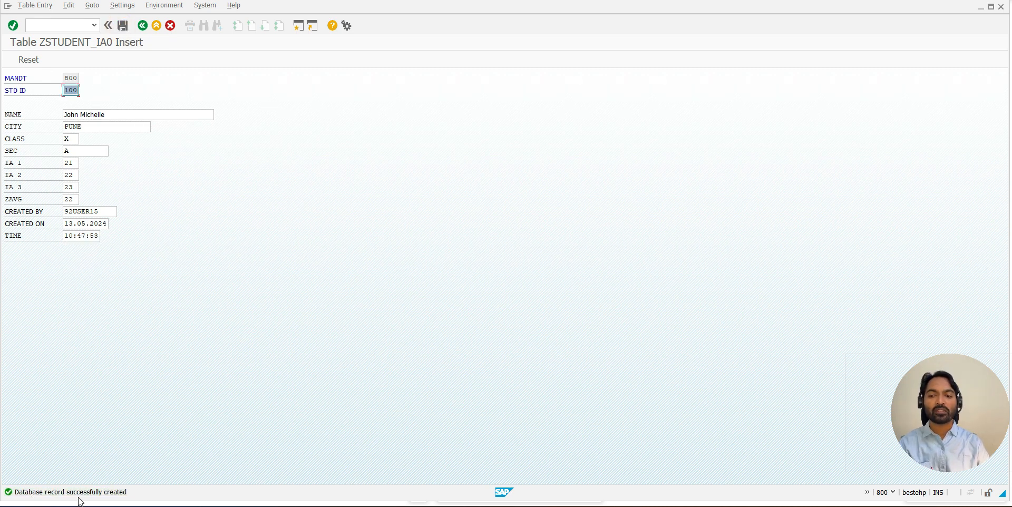
# - Return to the table definition and display the contents of ZSTUDENT_IA0 without any selection restrictions
pyautogui.click(142, 25)
pyautogui.click(104, 5)
pyautogui.moveTo(132, 139)
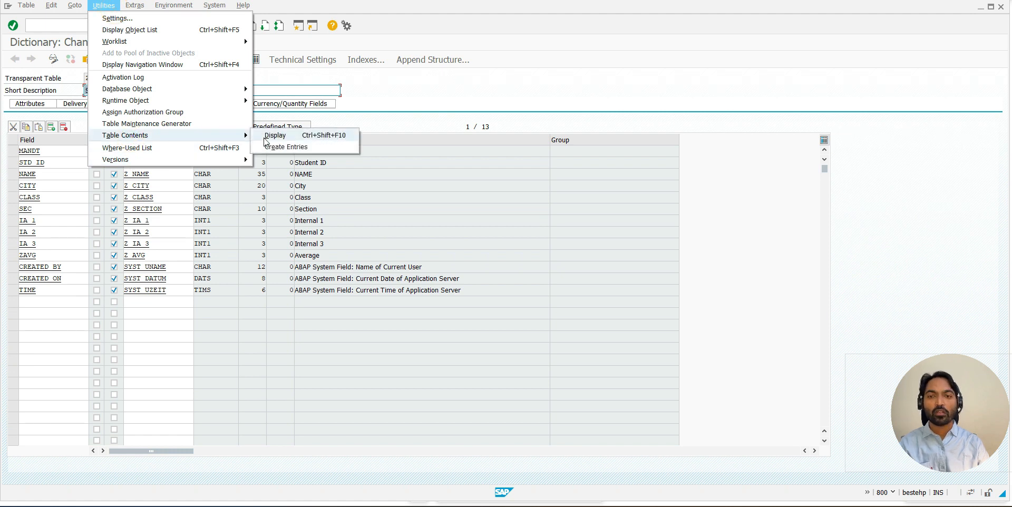
pyautogui.click(378, 101)
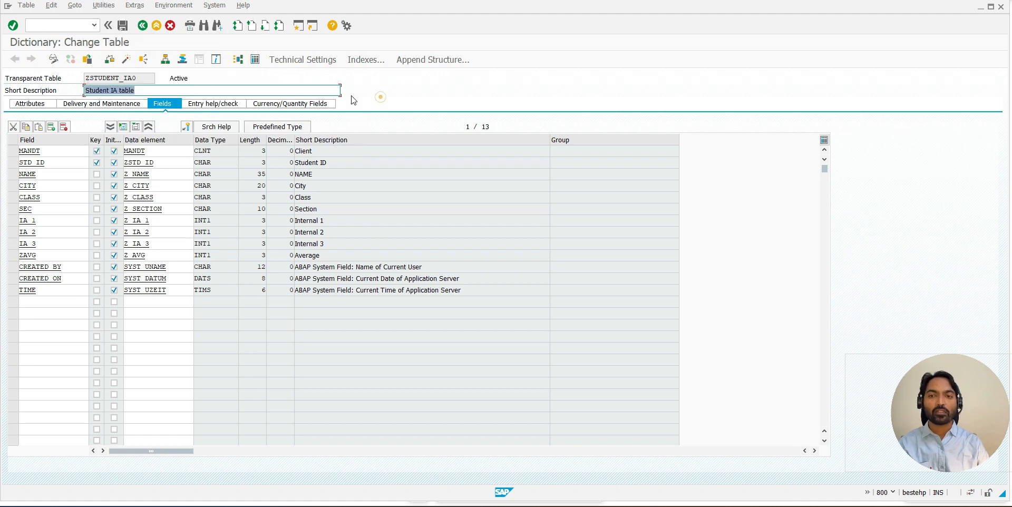
pyautogui.click(254, 62)
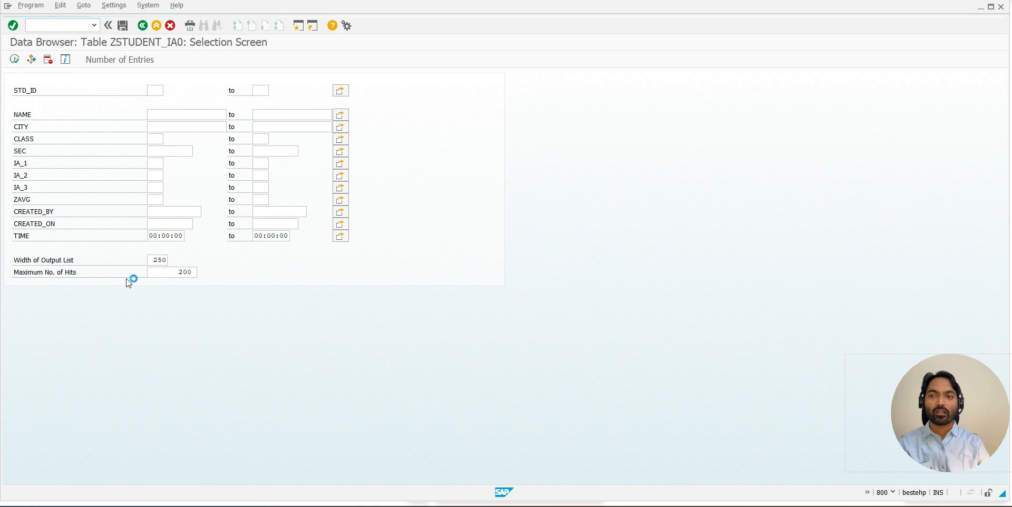
pyautogui.press('F8')
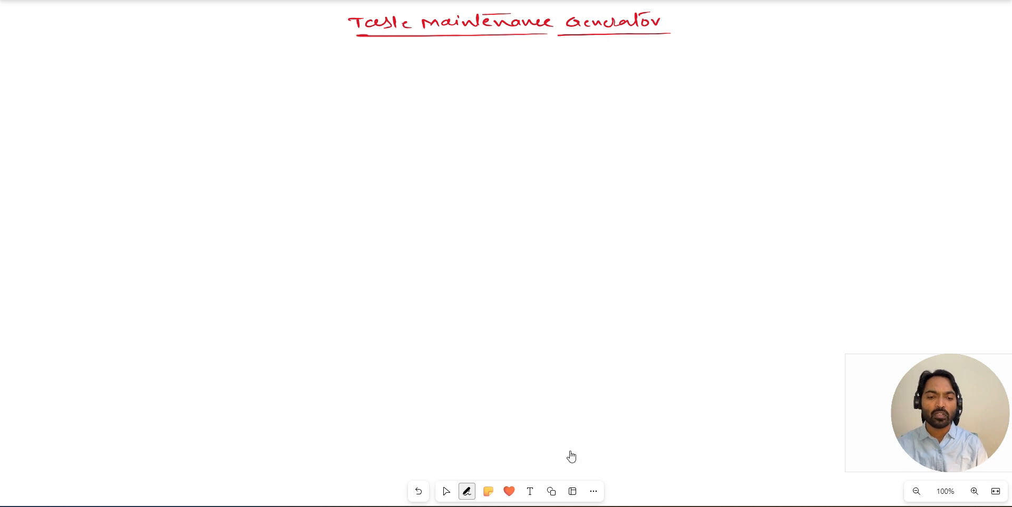
# - Switch to the whiteboard and handwrite "(Tcode SM30)" in green beside the Table Maintenance Generator heading
pyautogui.click(467, 491)
pyautogui.doubleClick(432, 468)
pyautogui.click(444, 315)
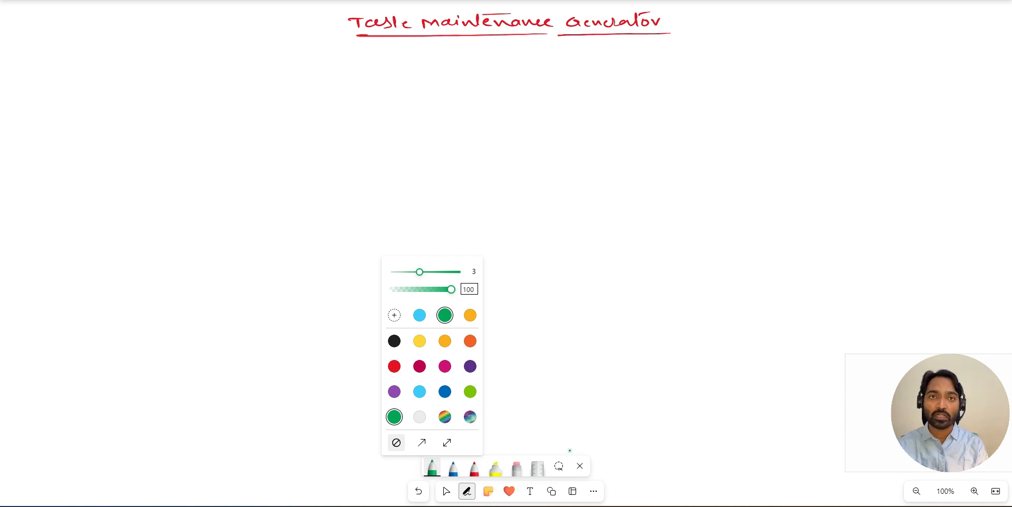
pyautogui.moveTo(686, 18); pyautogui.dragTo(695, 30)
pyautogui.moveTo(691, 20); pyautogui.dragTo(797, 29)
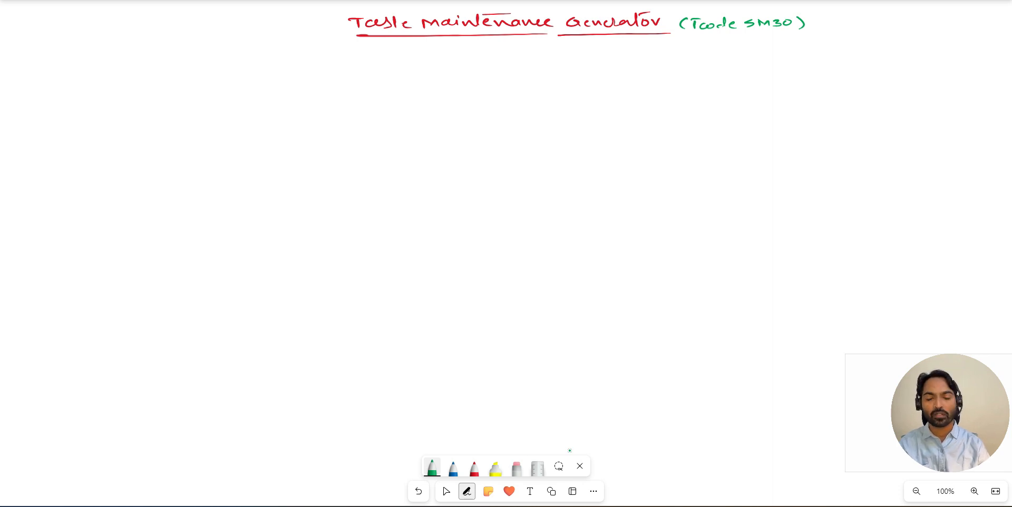
# - Switch back to SAP, return to the ZSTUDENT_IA0 table definition, and open its Table Maintenance Generator
pyautogui.hotkey('alt', 'Tab')
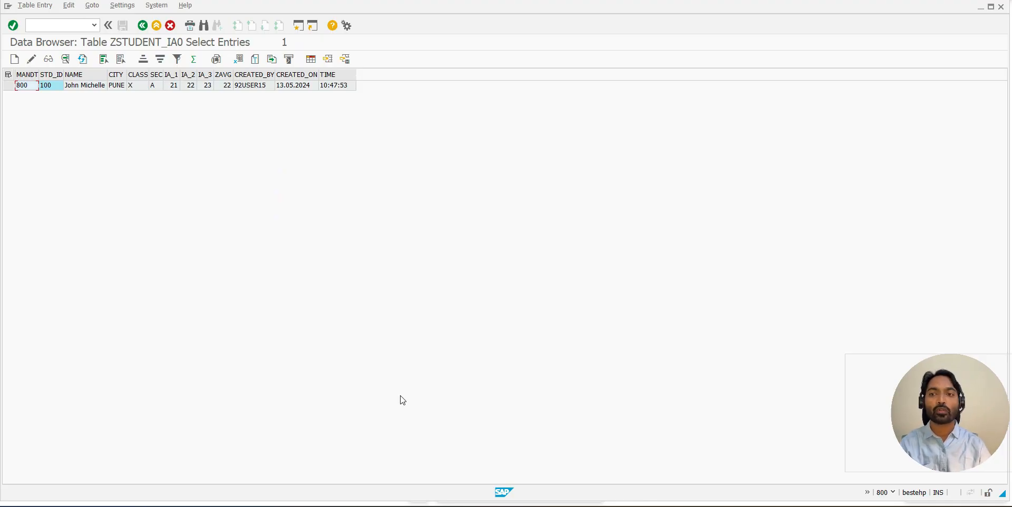
pyautogui.click(143, 26)
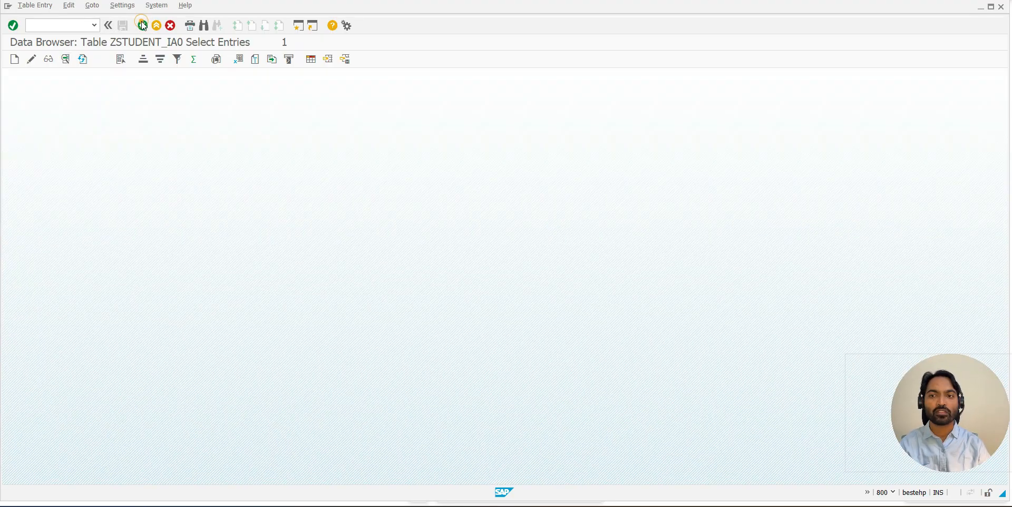
pyautogui.click(143, 25)
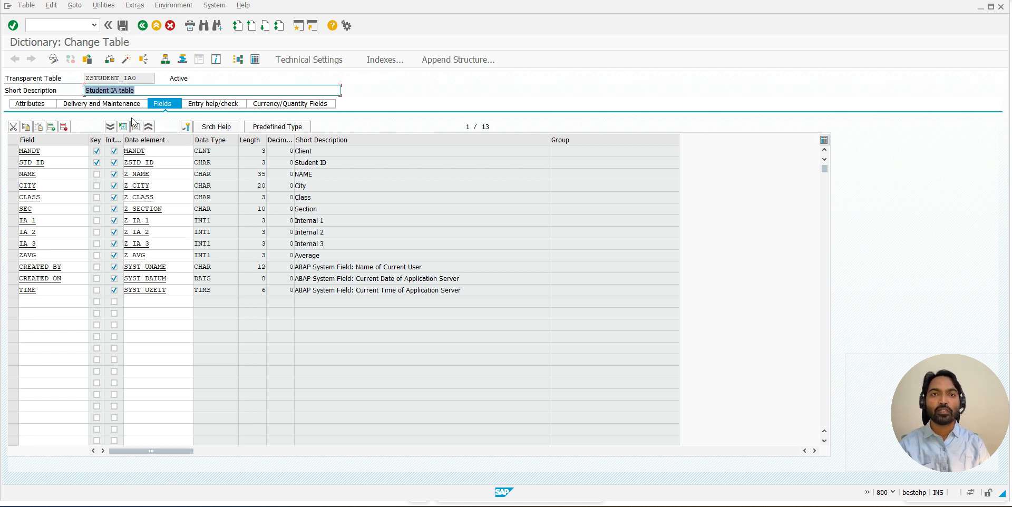
pyautogui.click(105, 6)
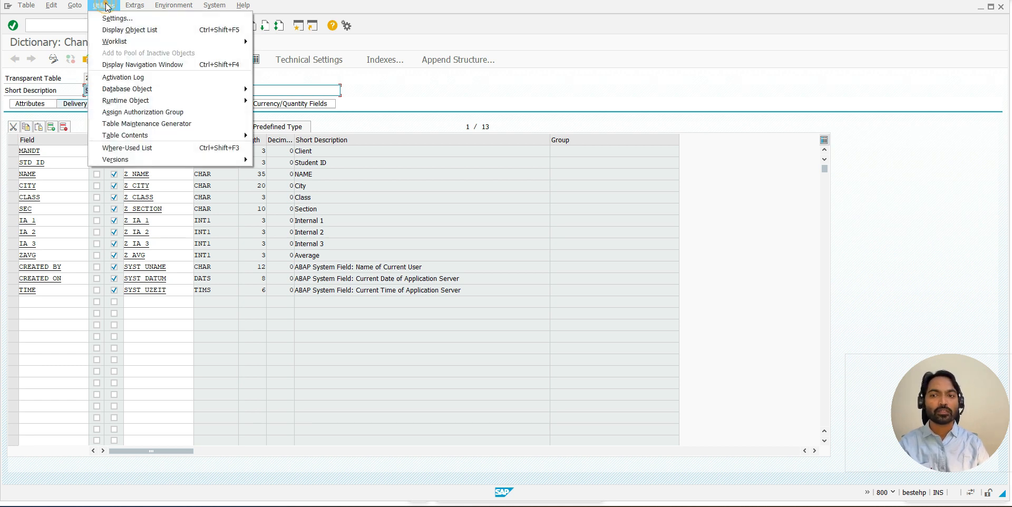
pyautogui.moveTo(127, 139)
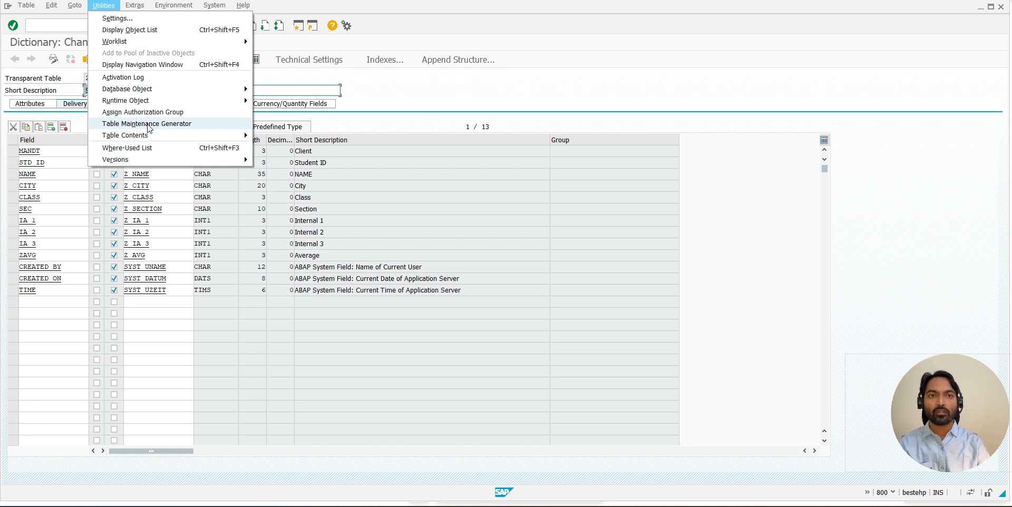
pyautogui.click(148, 124)
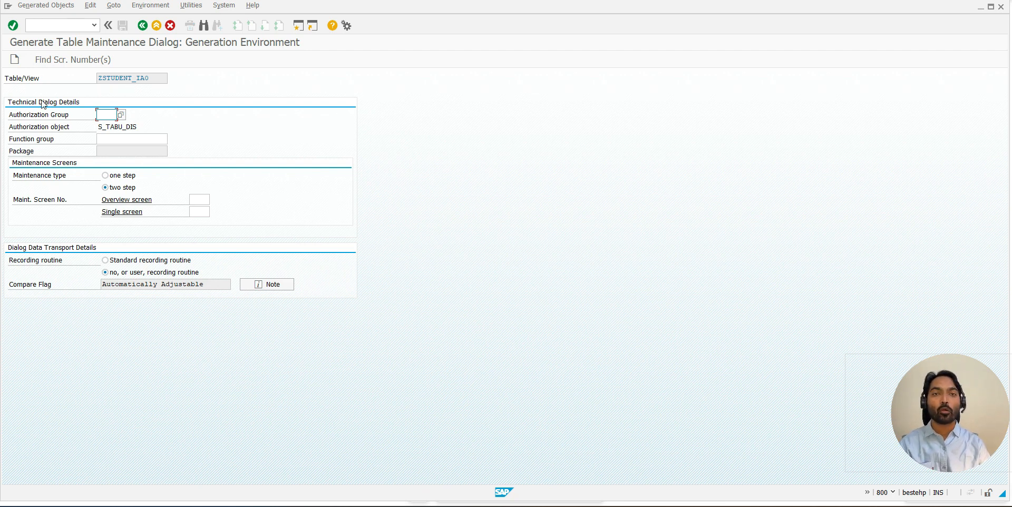
# - Set the maintenance dialog's authorization group to &NC& (w/o auth. group)
pyautogui.moveTo(8, 115); pyautogui.dragTo(78, 118)
pyautogui.click(76, 114)
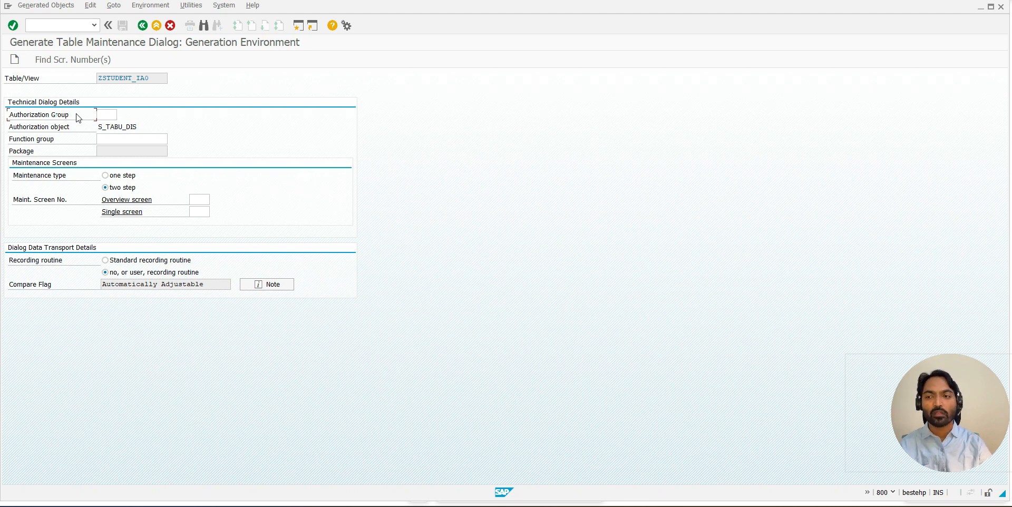
pyautogui.click(104, 112)
pyautogui.click(122, 114)
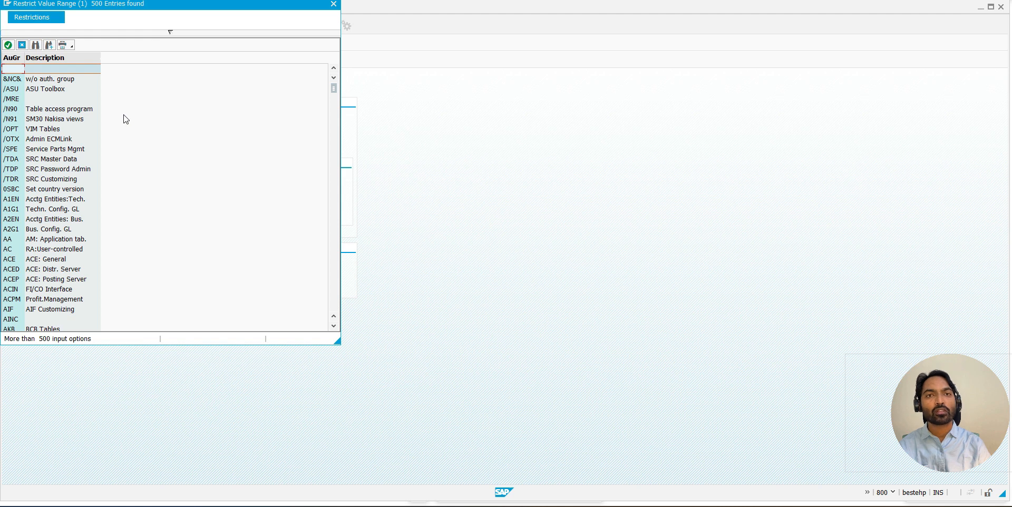
pyautogui.doubleClick(22, 79)
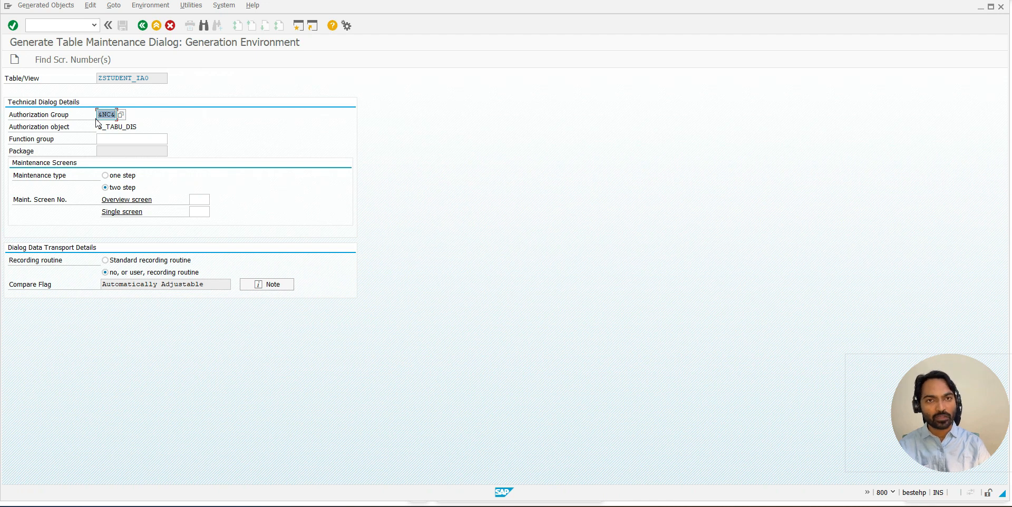
pyautogui.moveTo(96, 126); pyautogui.dragTo(150, 125)
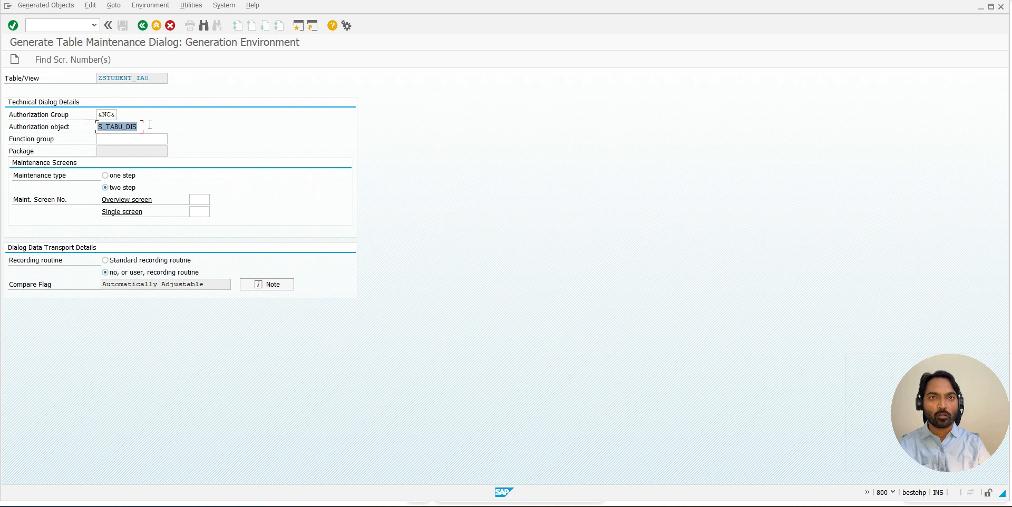
pyautogui.click(151, 126)
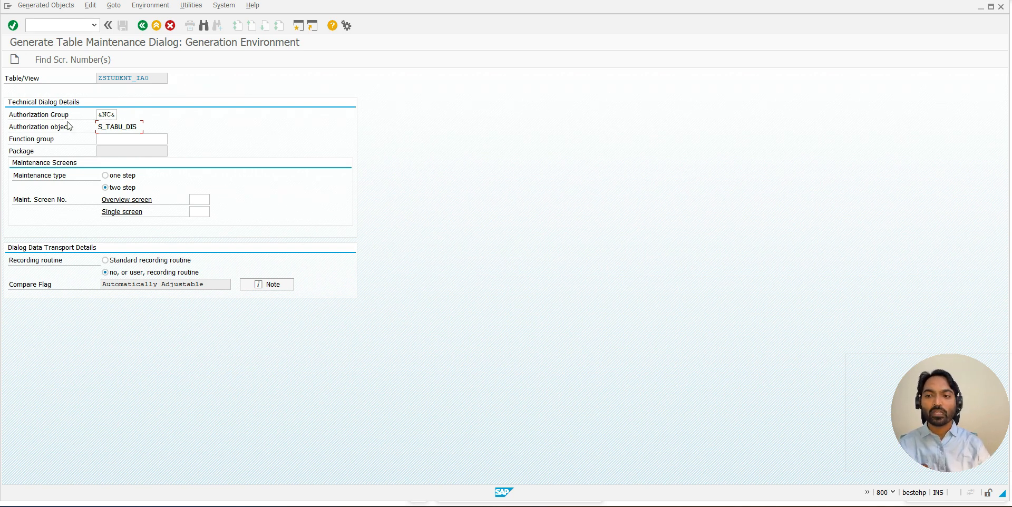
# - Copy the table name ZSTUDENT_IA0 into the function group and keep two step as the maintenance type
pyautogui.moveTo(9, 139); pyautogui.dragTo(64, 142)
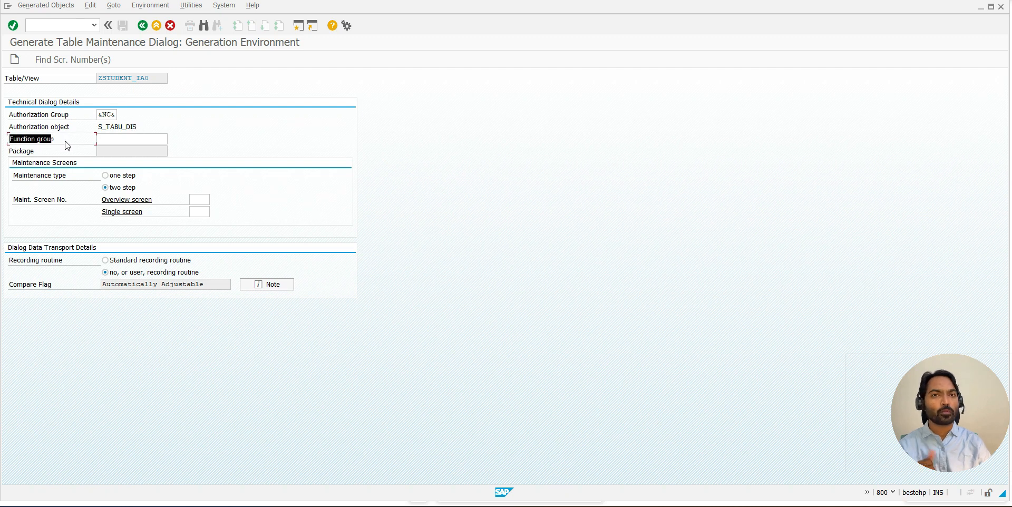
pyautogui.click(63, 142)
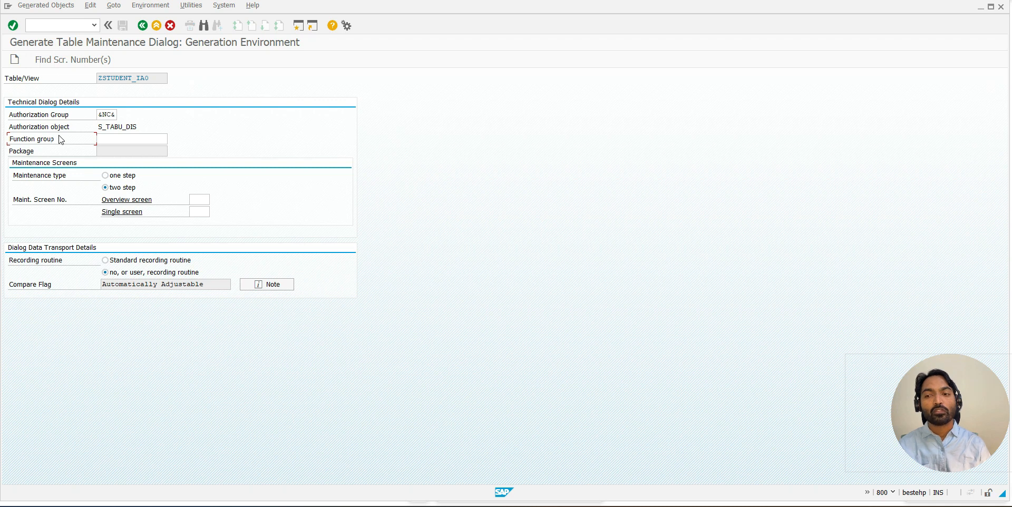
pyautogui.moveTo(11, 145); pyautogui.dragTo(69, 141)
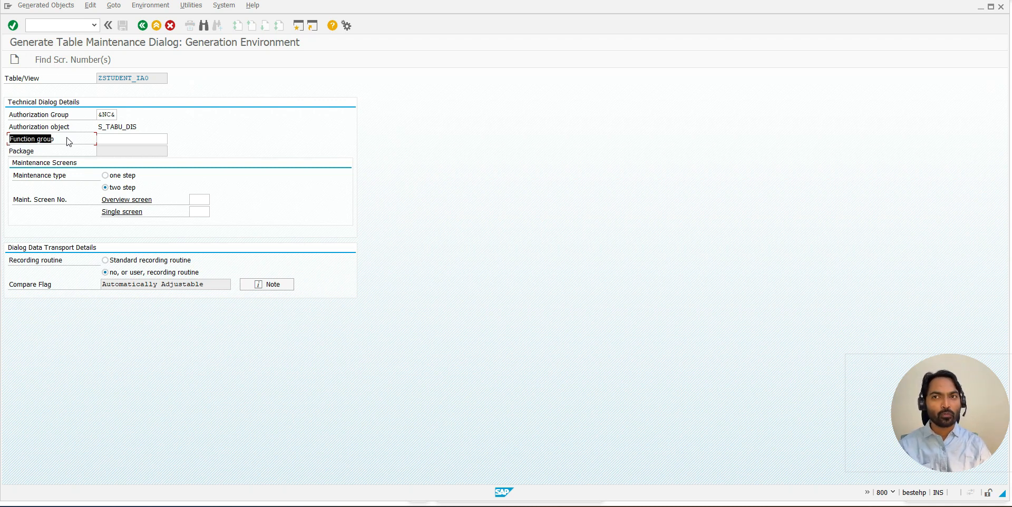
pyautogui.click(69, 141)
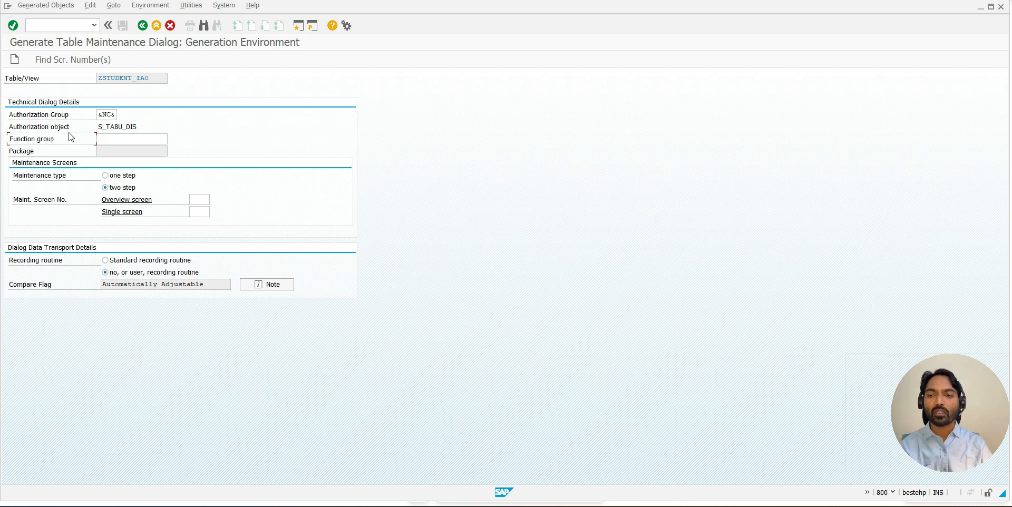
pyautogui.moveTo(157, 78); pyautogui.dragTo(95, 78)
pyautogui.hotkey('ctrl', 'c')
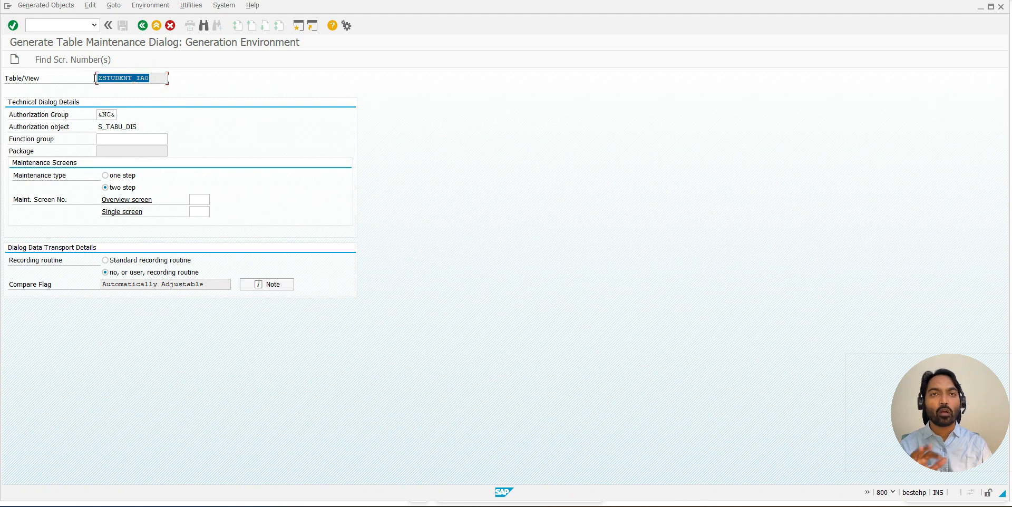
pyautogui.click(95, 78)
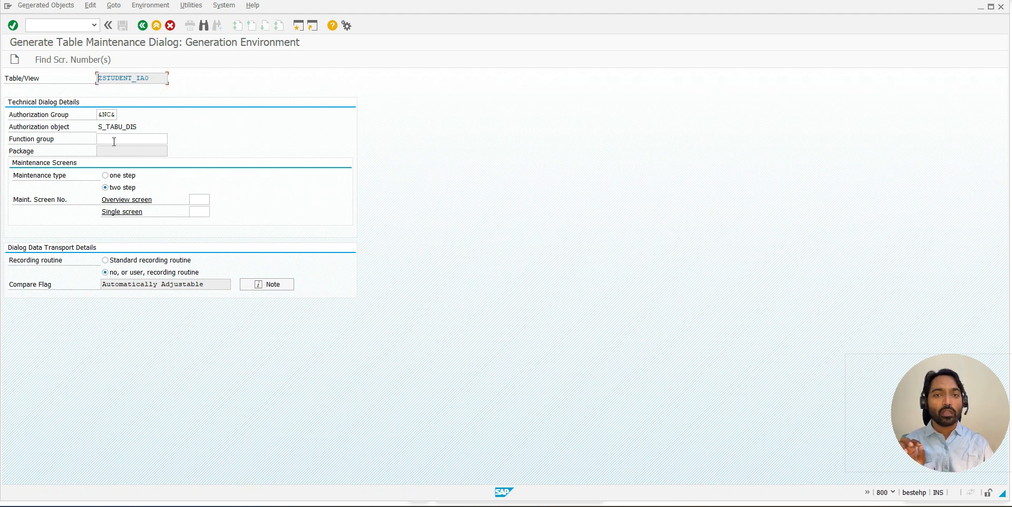
pyautogui.click(114, 142)
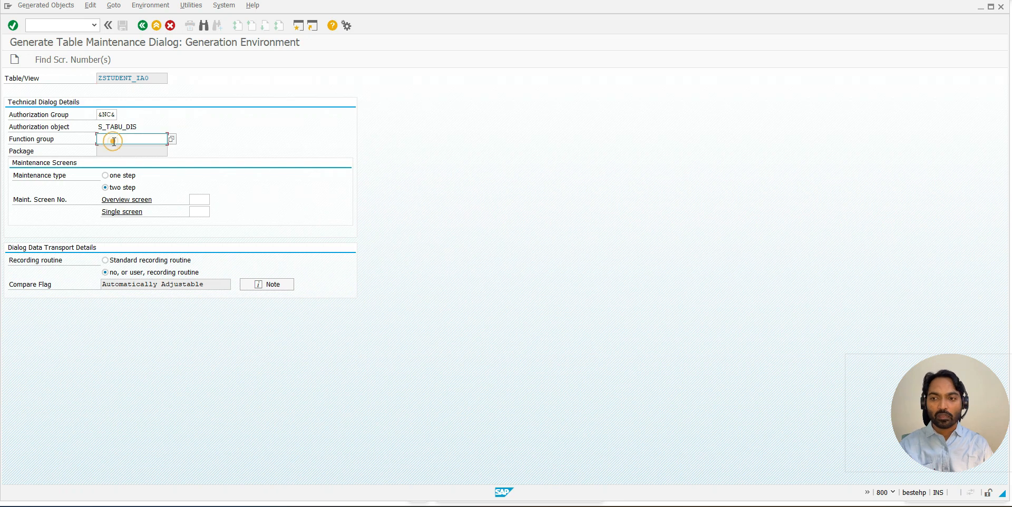
pyautogui.hotkey('ctrl', 'v')
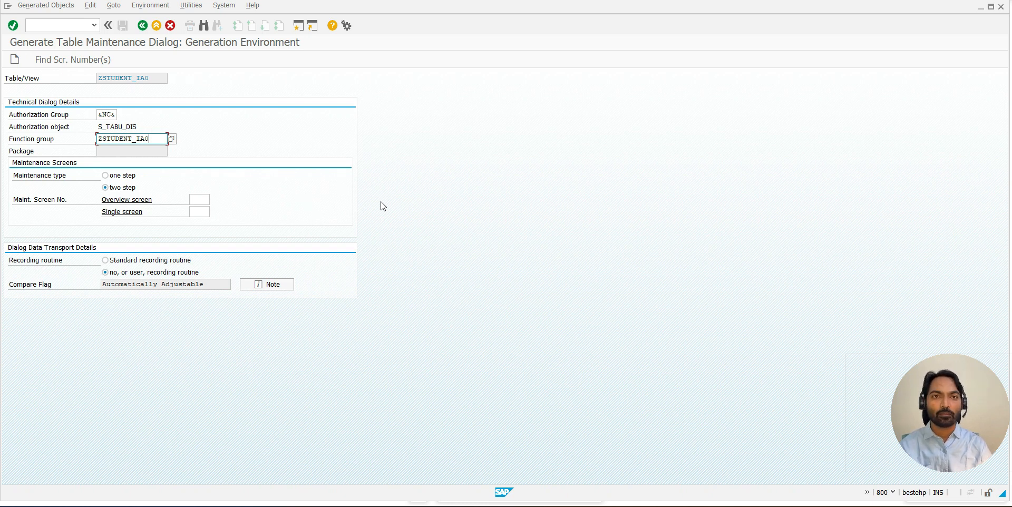
pyautogui.moveTo(15, 176); pyautogui.dragTo(80, 176)
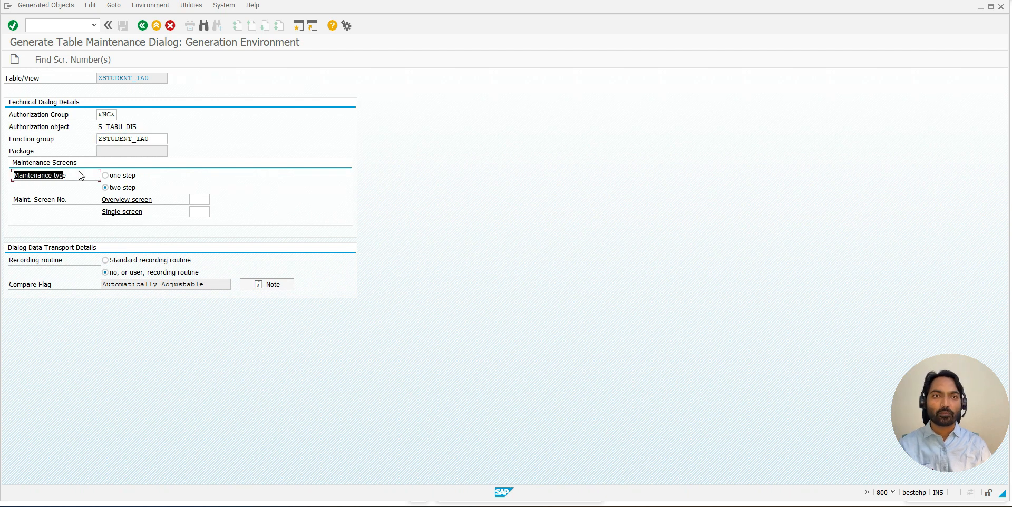
pyautogui.click(105, 187)
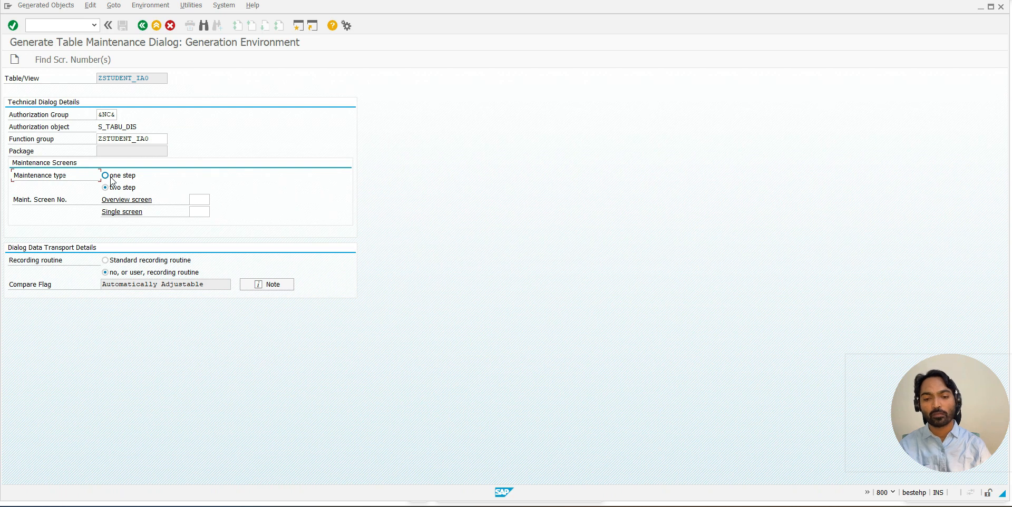
# - Switch to the SAP Easy Access session, run transaction SM30, and open table ZSTUDENT_IA1 for maintenance without restrictions
pyautogui.moveTo(598, 505)
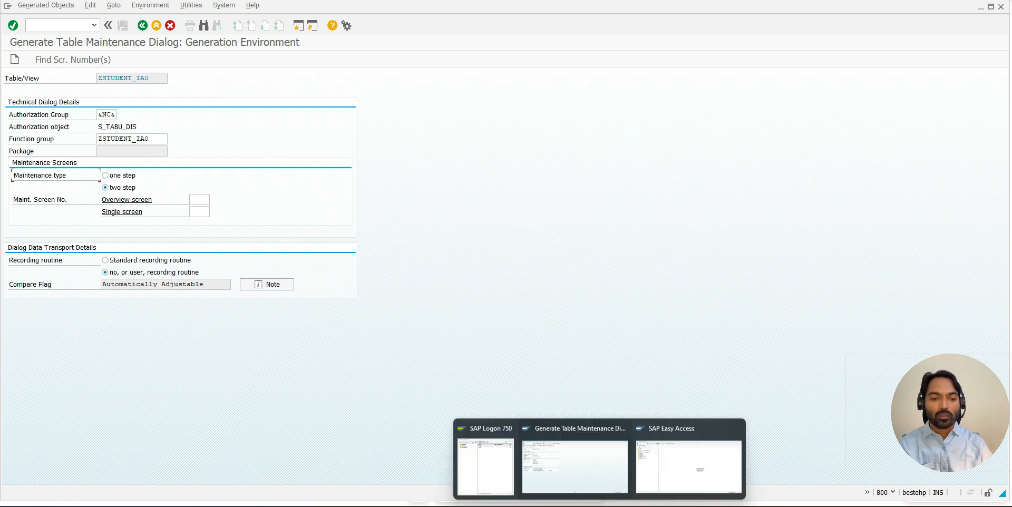
pyautogui.click(664, 473)
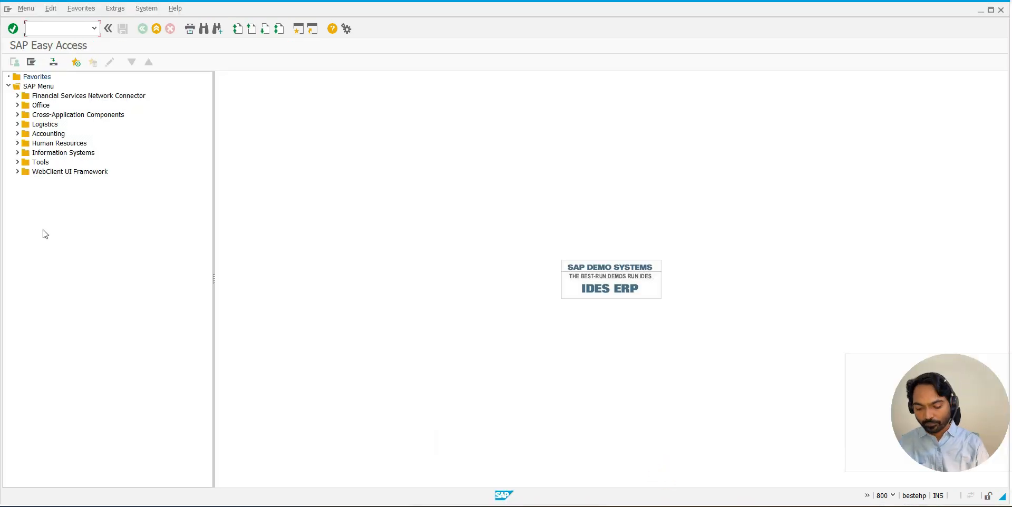
pyautogui.write('SM30')
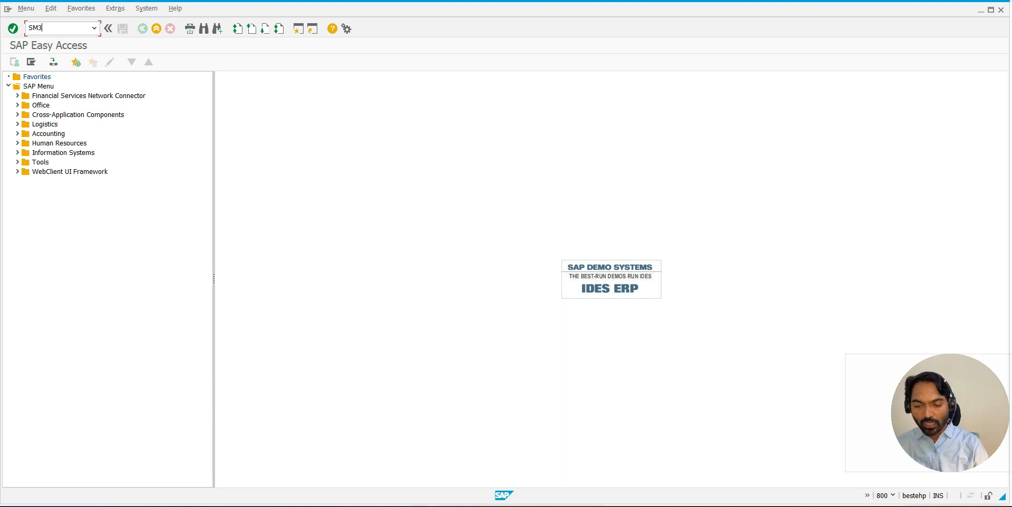
pyautogui.press('Return')
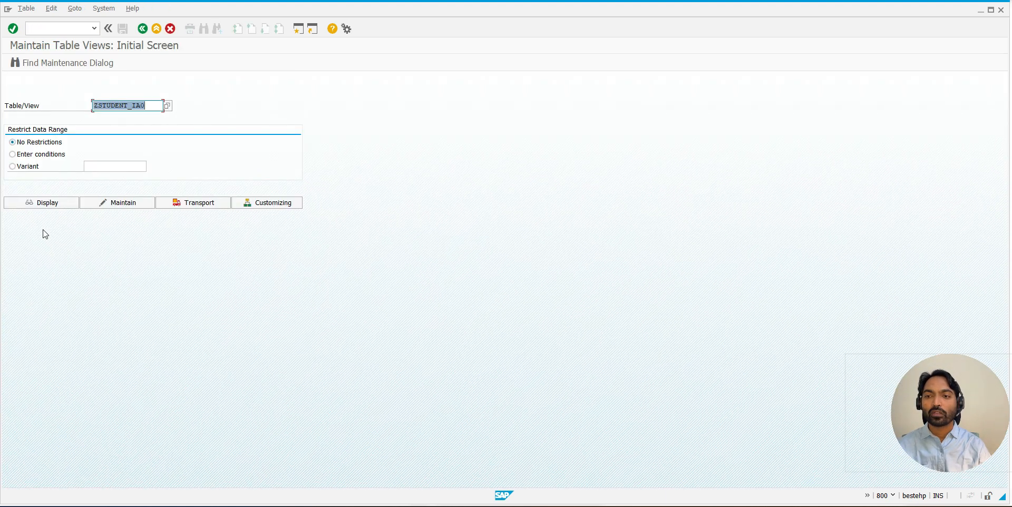
pyautogui.press('BackSpace')
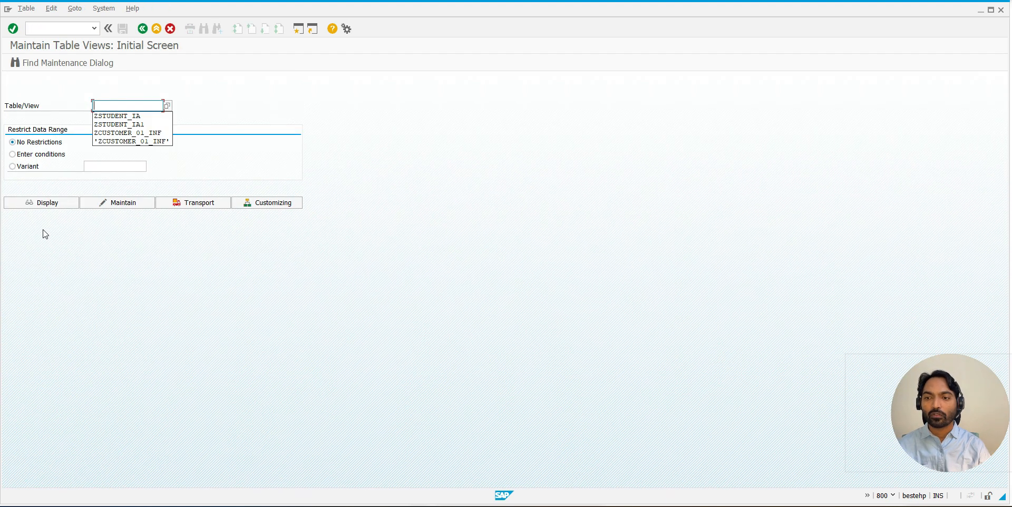
pyautogui.click(141, 125)
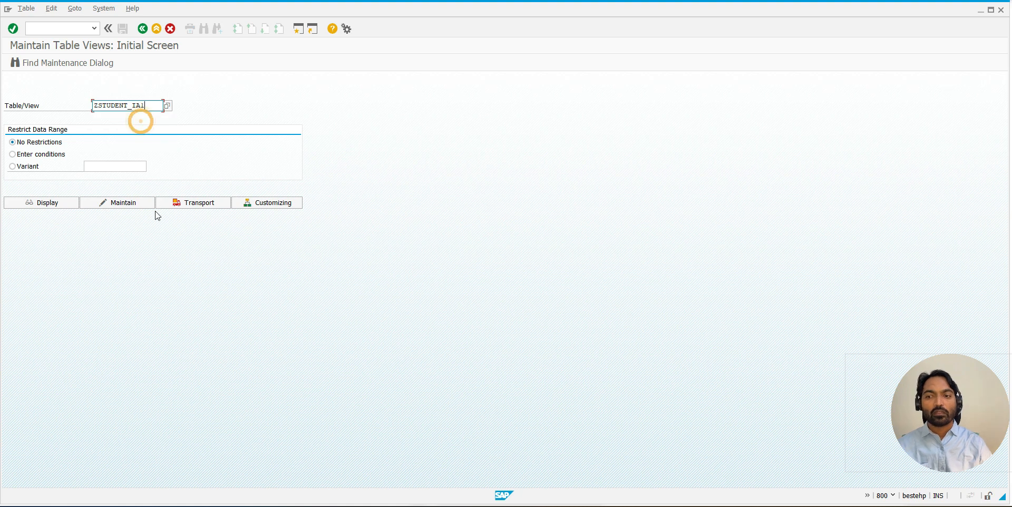
pyautogui.click(110, 205)
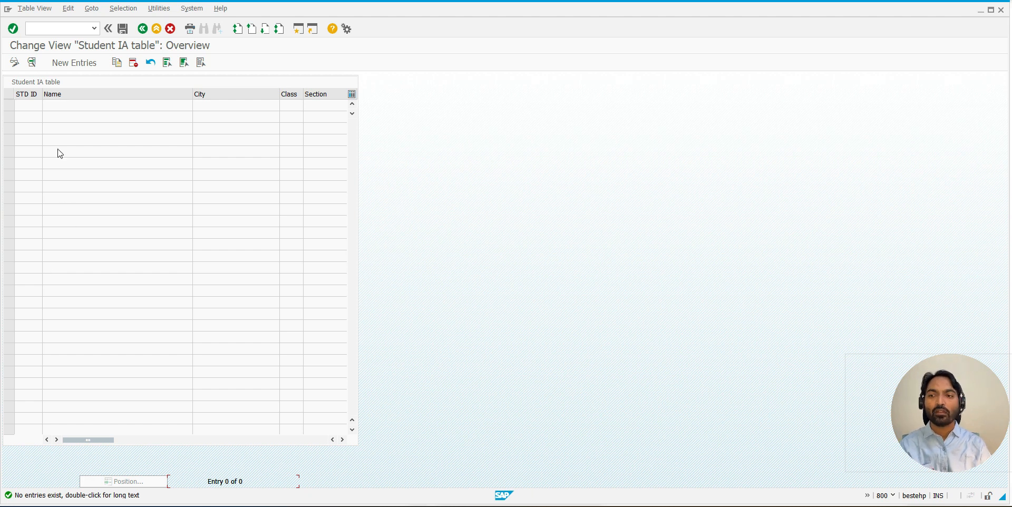
# - Start a new entry in the Student IA table and capture its blank details form with Snipping Tool
pyautogui.click(81, 70)
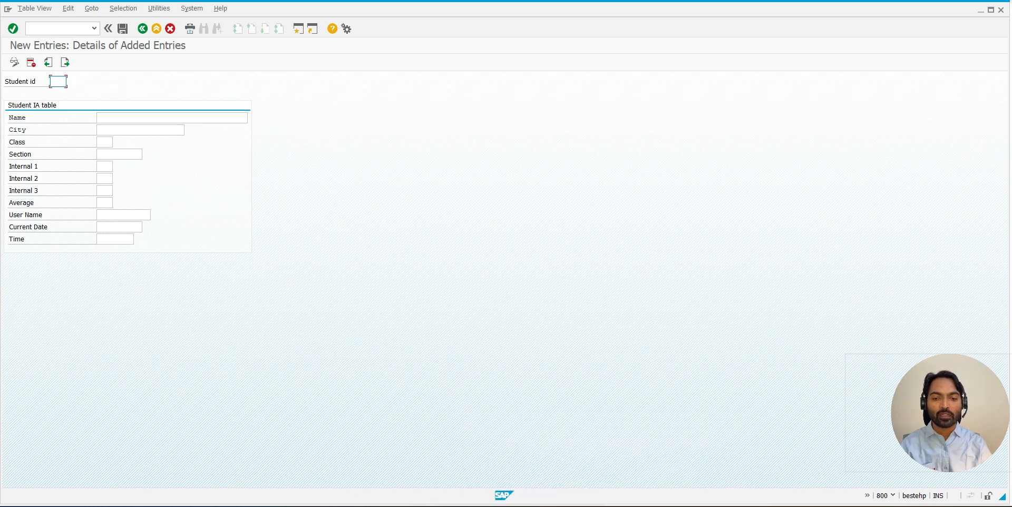
pyautogui.press('super')
pyautogui.write('SNI')
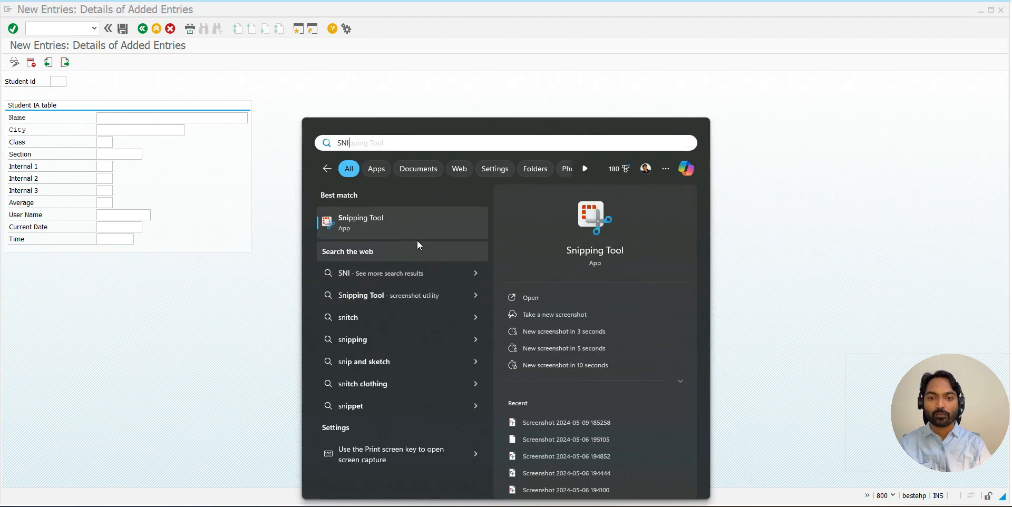
pyautogui.press('Return')
pyautogui.click(402, 212)
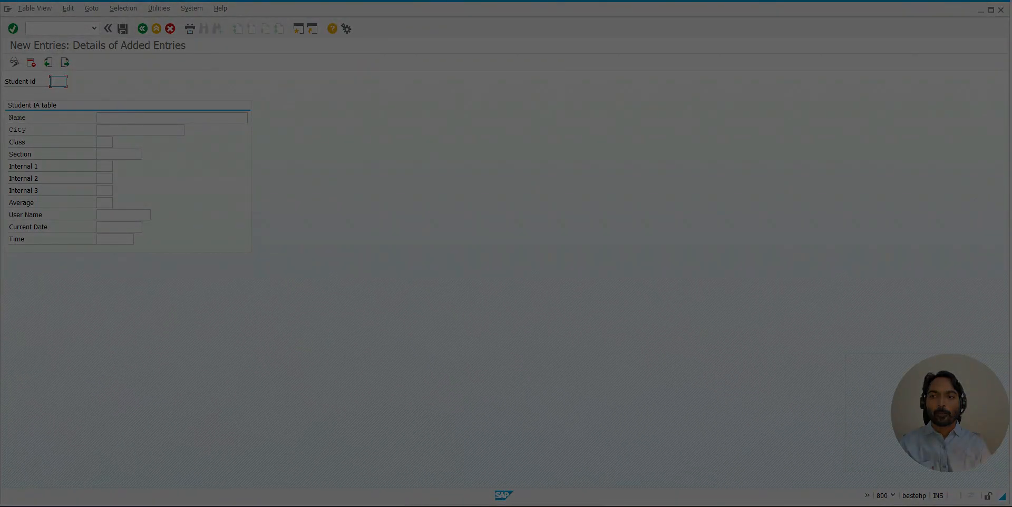
pyautogui.moveTo(1, 52); pyautogui.dragTo(253, 254)
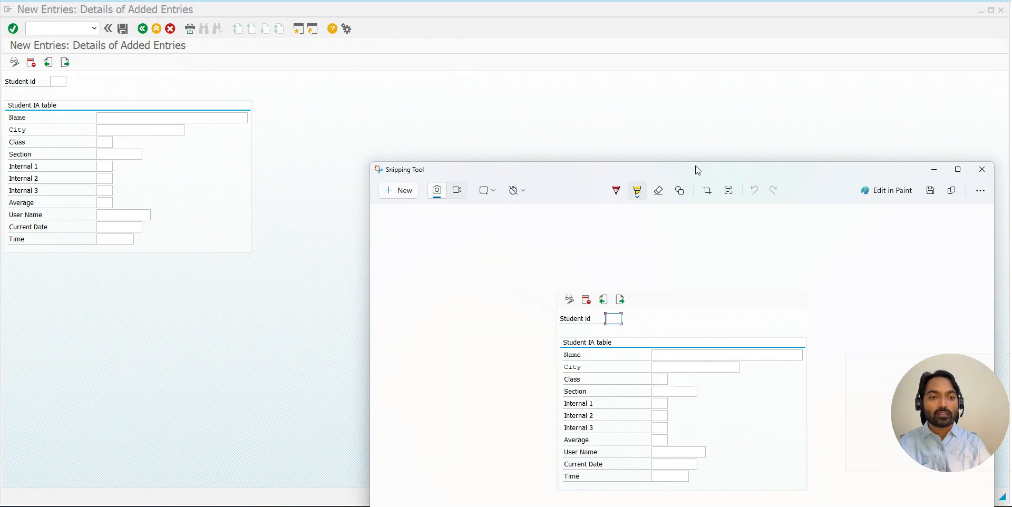
pyautogui.moveTo(697, 169); pyautogui.dragTo(542, 33)
# - Switch to Microsoft Whiteboard and handwrite the underlined blue heading "Maintenance Type" below the page title
pyautogui.click(612, 505)
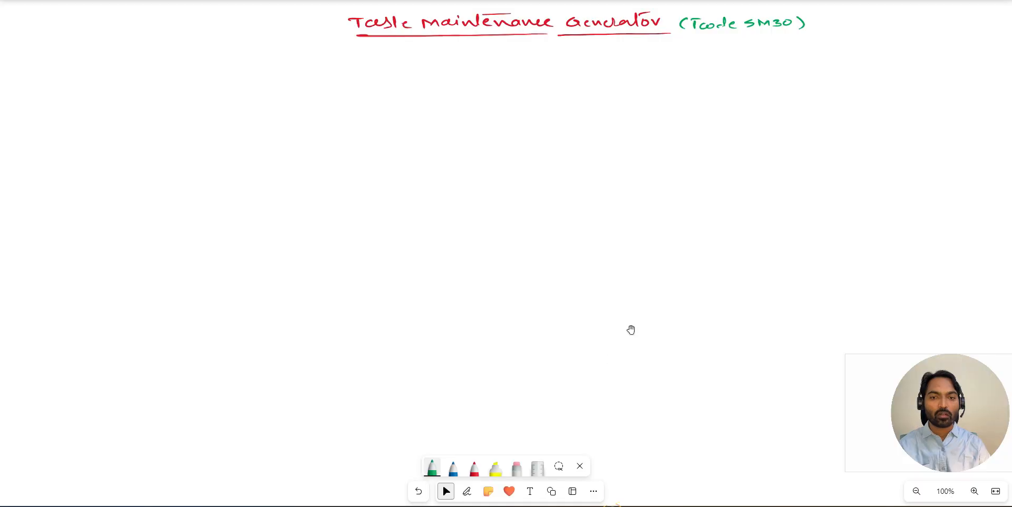
pyautogui.hotkey('alt', 'w')
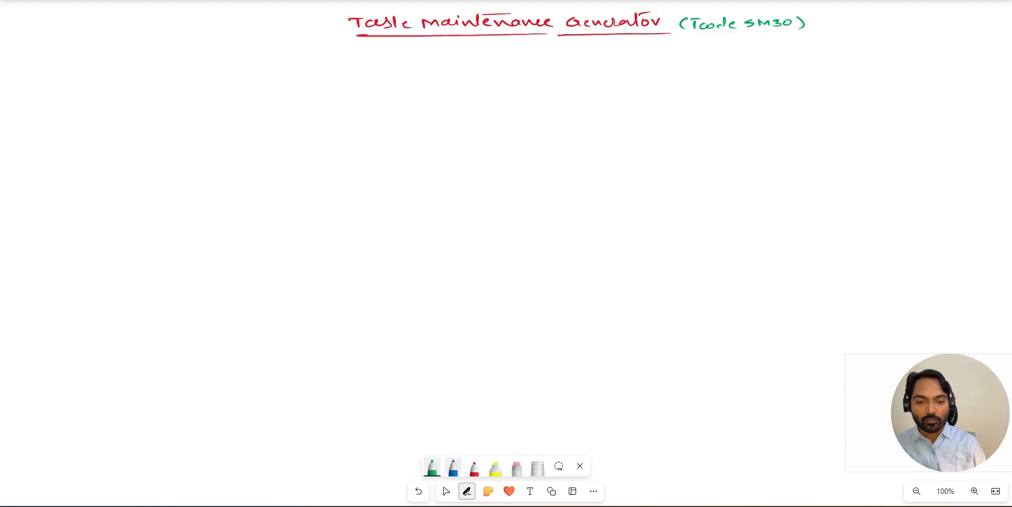
pyautogui.click(453, 468)
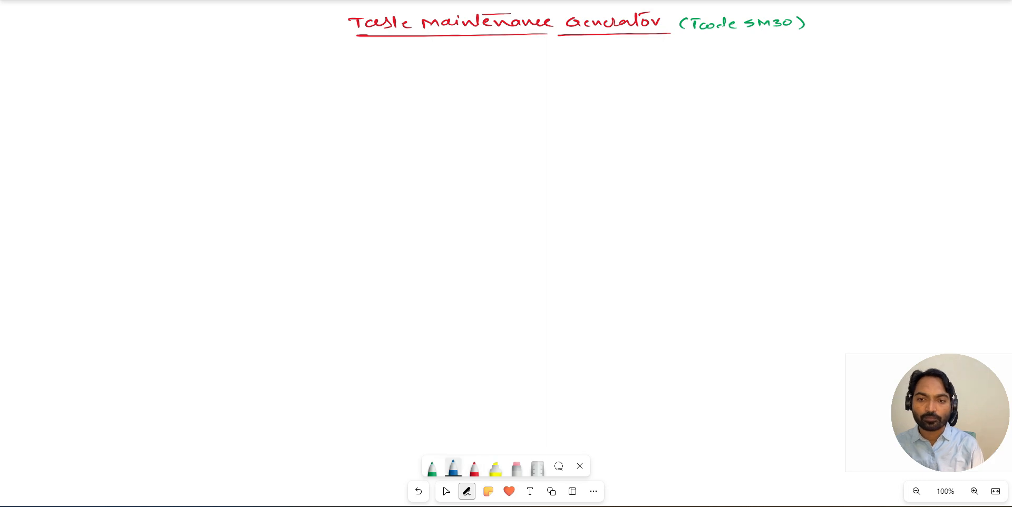
pyautogui.moveTo(289, 97); pyautogui.dragTo(302, 96)
pyautogui.moveTo(312, 91); pyautogui.dragTo(316, 97)
pyautogui.moveTo(321, 92); pyautogui.dragTo(414, 88)
pyautogui.moveTo(417, 87); pyautogui.dragTo(420, 94)
pyautogui.moveTo(427, 86); pyautogui.dragTo(435, 89)
pyautogui.moveTo(436, 90); pyautogui.dragTo(444, 87)
pyautogui.moveTo(297, 104); pyautogui.dragTo(461, 98)
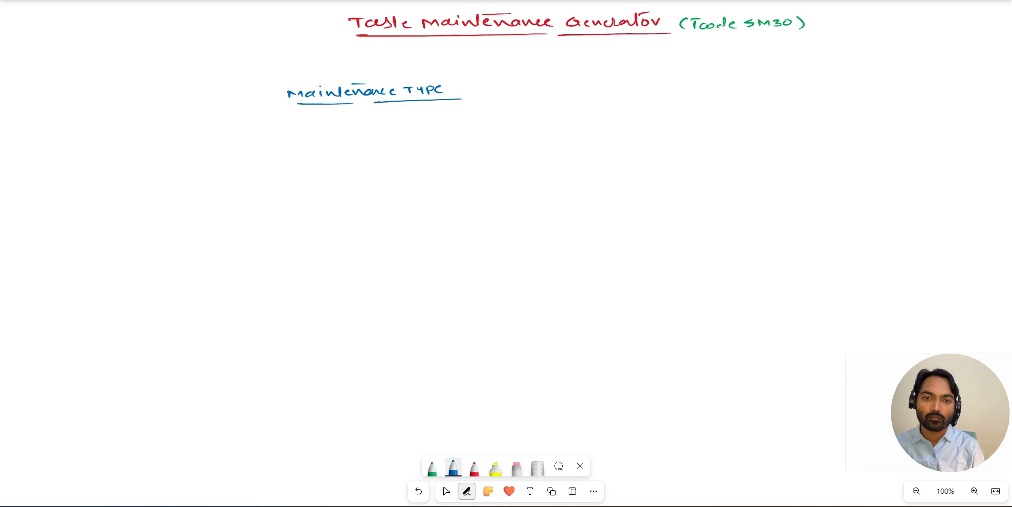
# - Handwrite the underlined blue items "1. one step" and "2. two step" below the Maintenance Type heading
pyautogui.moveTo(328, 127); pyautogui.dragTo(361, 130)
pyautogui.moveTo(373, 127); pyautogui.dragTo(386, 127)
pyautogui.moveTo(388, 124)
pyautogui.mouseDown()
pyautogui.moveTo(392, 133)
pyautogui.moveTo(384, 119)
pyautogui.mouseUp()
pyautogui.moveTo(320, 140); pyautogui.dragTo(404, 137)
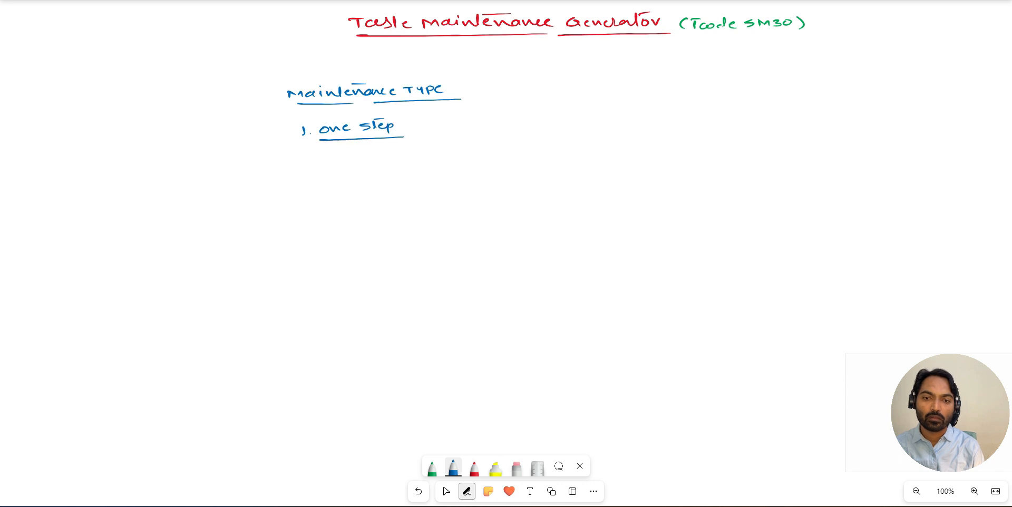
pyautogui.moveTo(301, 192); pyautogui.dragTo(371, 194)
pyautogui.moveTo(385, 189)
pyautogui.mouseDown()
pyautogui.moveTo(405, 196)
pyautogui.moveTo(401, 182)
pyautogui.mouseUp()
pyautogui.moveTo(332, 201); pyautogui.dragTo(394, 202)
pyautogui.click(417, 490)
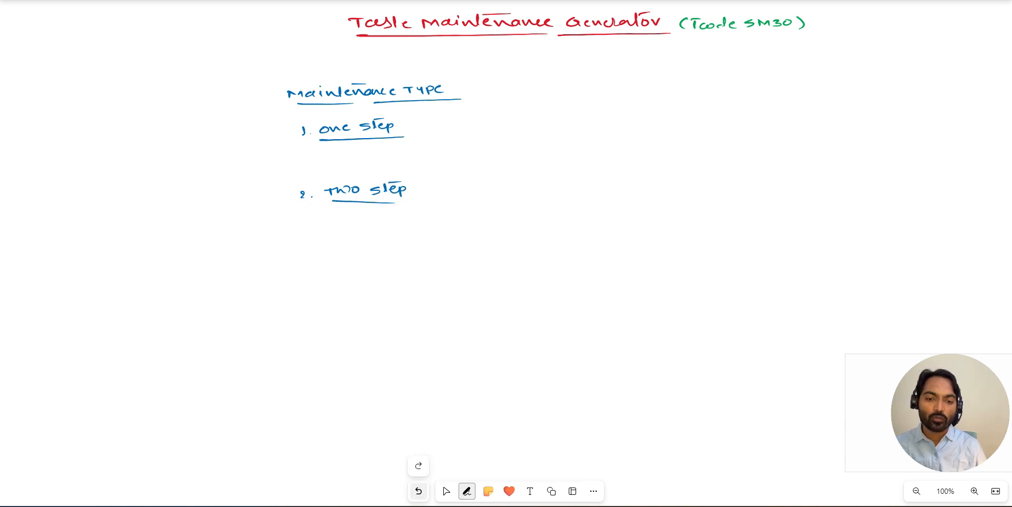
pyautogui.click(418, 491)
pyautogui.moveTo(328, 202); pyautogui.dragTo(412, 200)
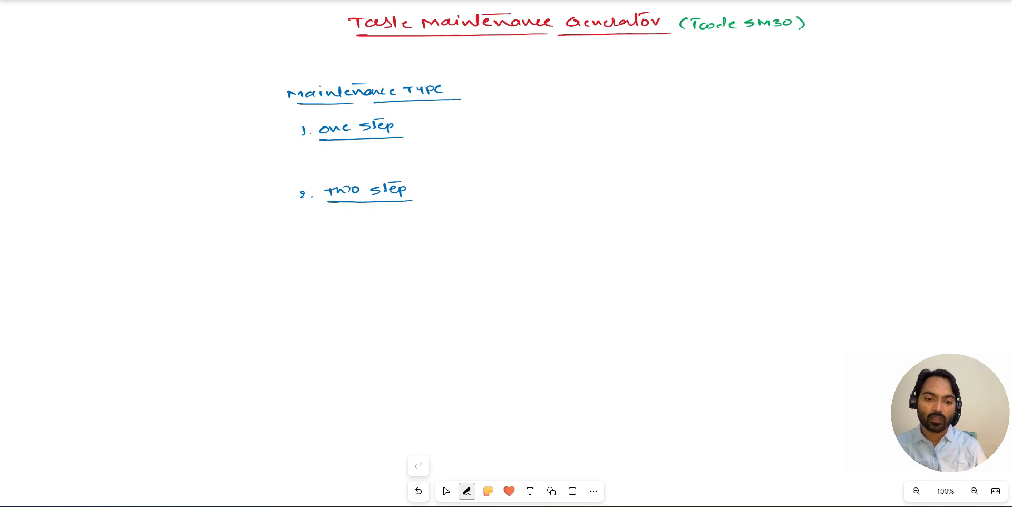
# - Write the green note "only overview screen will be generated" beside the one step item
pyautogui.click(466, 491)
pyautogui.click(453, 468)
pyautogui.click(432, 468)
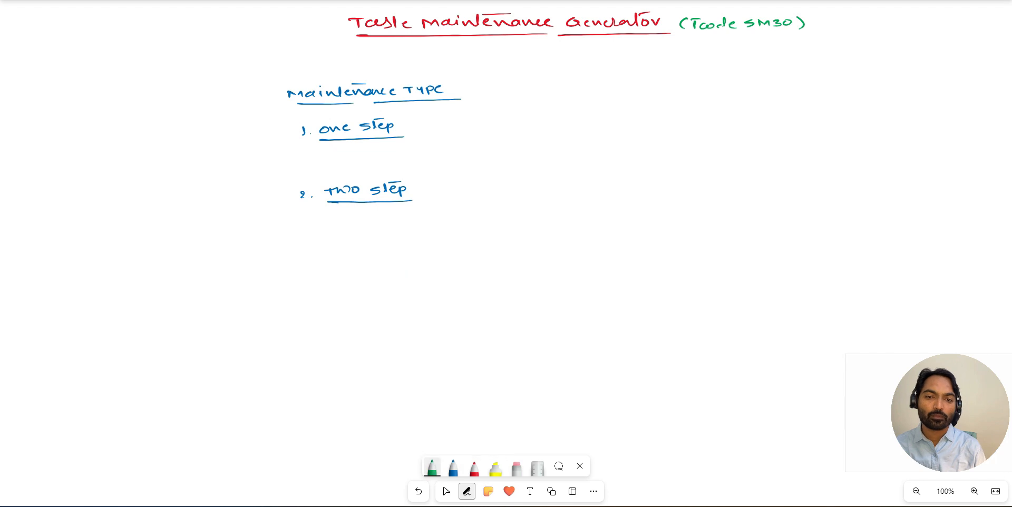
pyautogui.moveTo(414, 128); pyautogui.dragTo(419, 128)
pyautogui.moveTo(444, 126)
pyautogui.mouseDown()
pyautogui.moveTo(462, 119)
pyautogui.moveTo(469, 135)
pyautogui.moveTo(523, 127)
pyautogui.mouseUp()
pyautogui.moveTo(525, 127)
pyautogui.mouseDown()
pyautogui.moveTo(529, 117)
pyautogui.moveTo(640, 114)
pyautogui.mouseUp()
pyautogui.moveTo(643, 113)
pyautogui.mouseDown()
pyautogui.moveTo(707, 127)
pyautogui.moveTo(696, 108)
pyautogui.moveTo(785, 102)
pyautogui.mouseUp()
pyautogui.moveTo(759, 103); pyautogui.dragTo(773, 102)
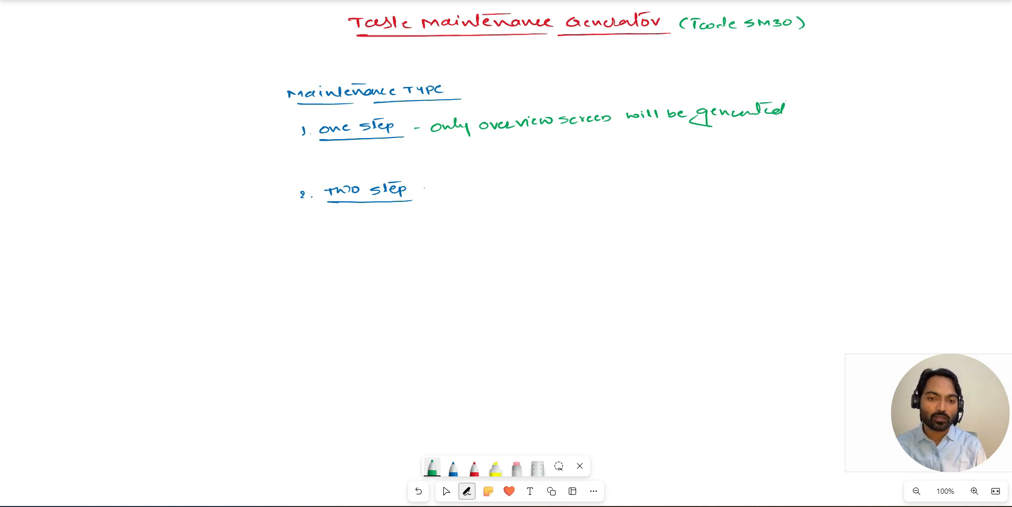
# - Write the green note "single screen & overview screen will be generated" beside the two step item
pyautogui.moveTo(449, 184)
pyautogui.mouseDown()
pyautogui.moveTo(484, 200)
pyautogui.moveTo(498, 186)
pyautogui.moveTo(512, 192)
pyautogui.mouseUp()
pyautogui.moveTo(528, 184)
pyautogui.mouseDown()
pyautogui.moveTo(565, 180)
pyautogui.moveTo(593, 193)
pyautogui.moveTo(619, 179)
pyautogui.moveTo(721, 171)
pyautogui.mouseUp()
pyautogui.moveTo(723, 174); pyautogui.dragTo(769, 173)
pyautogui.moveTo(775, 165)
pyautogui.mouseDown()
pyautogui.moveTo(809, 169)
pyautogui.moveTo(806, 181)
pyautogui.moveTo(871, 156)
pyautogui.moveTo(892, 164)
pyautogui.mouseUp()
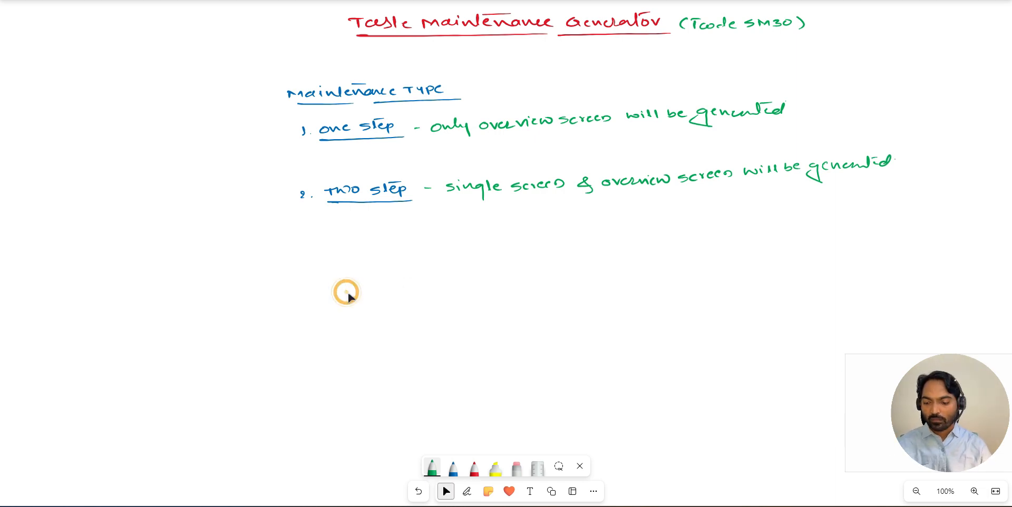
# - Paste the captured Student IA details form below the two step note, undo the stray pen stroke, and reposition the picture
pyautogui.hotkey('ctrl', 'v')
pyautogui.moveTo(407, 150); pyautogui.dragTo(459, 169)
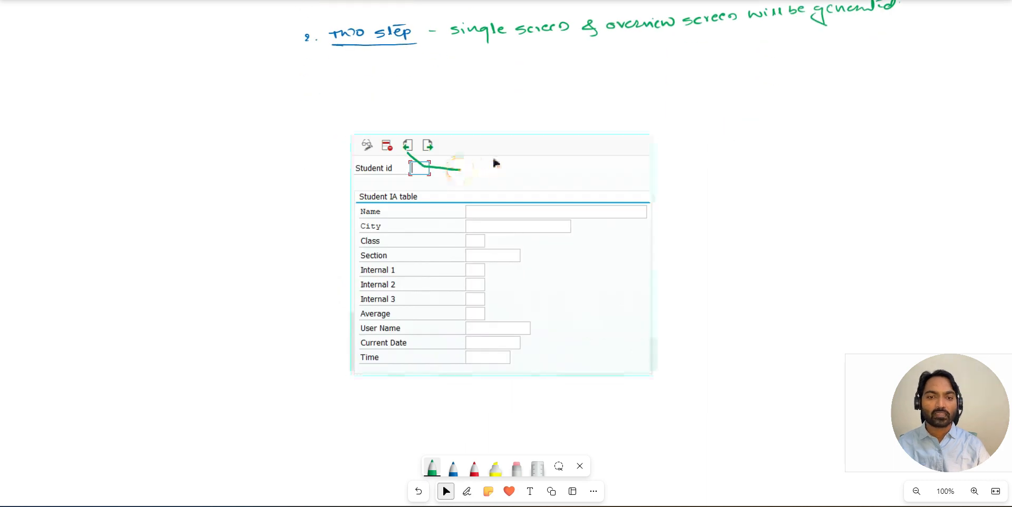
pyautogui.hotkey('ctrl', 'z')
pyautogui.click(503, 141)
pyautogui.moveTo(502, 141); pyautogui.dragTo(477, 112)
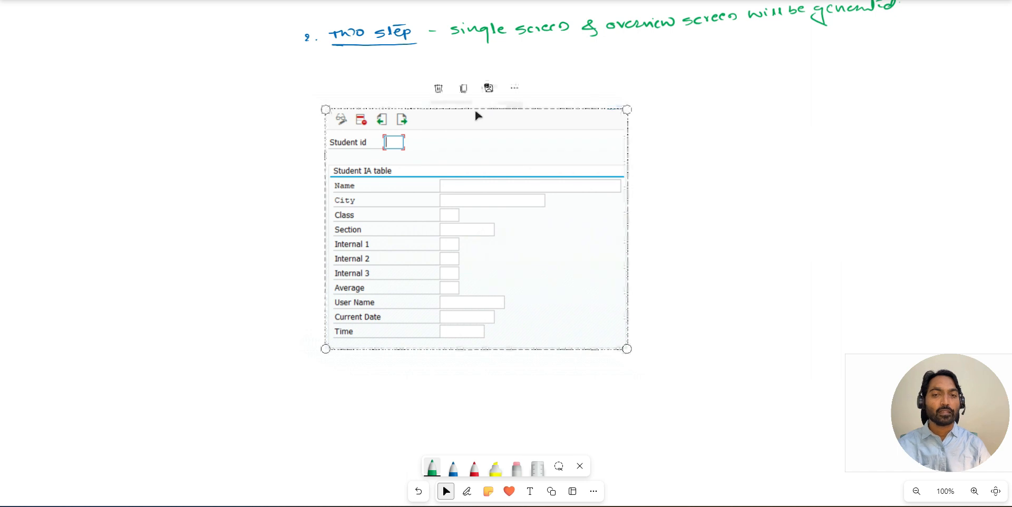
pyautogui.click(467, 491)
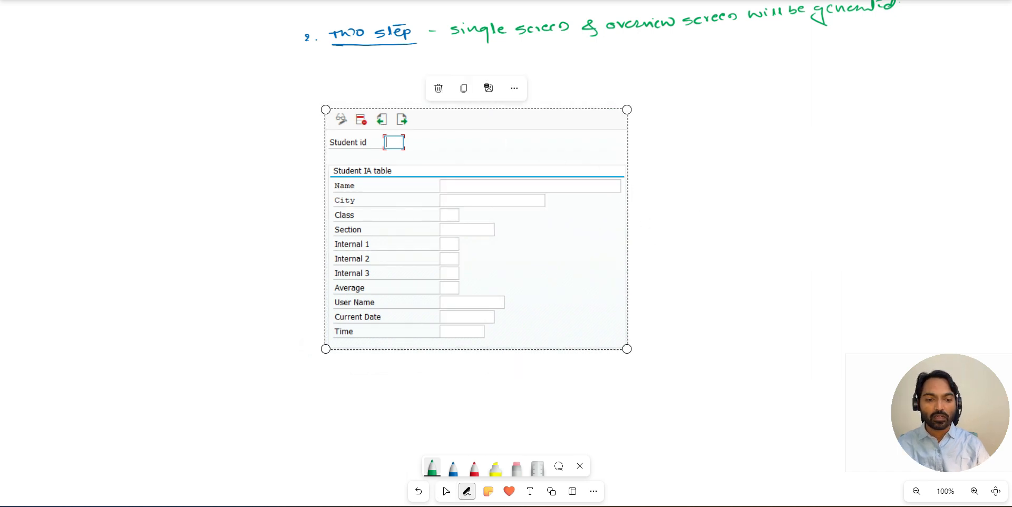
# - Switch to the SAP maintenance session, return to the Student IA table overview, and capture its upper area with Snipping Tool
pyautogui.click(652, 465)
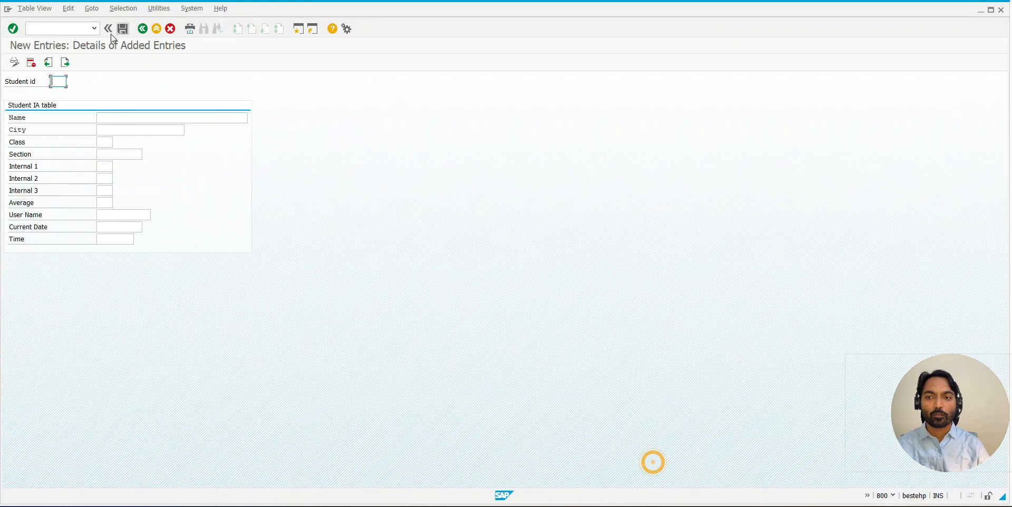
pyautogui.click(143, 29)
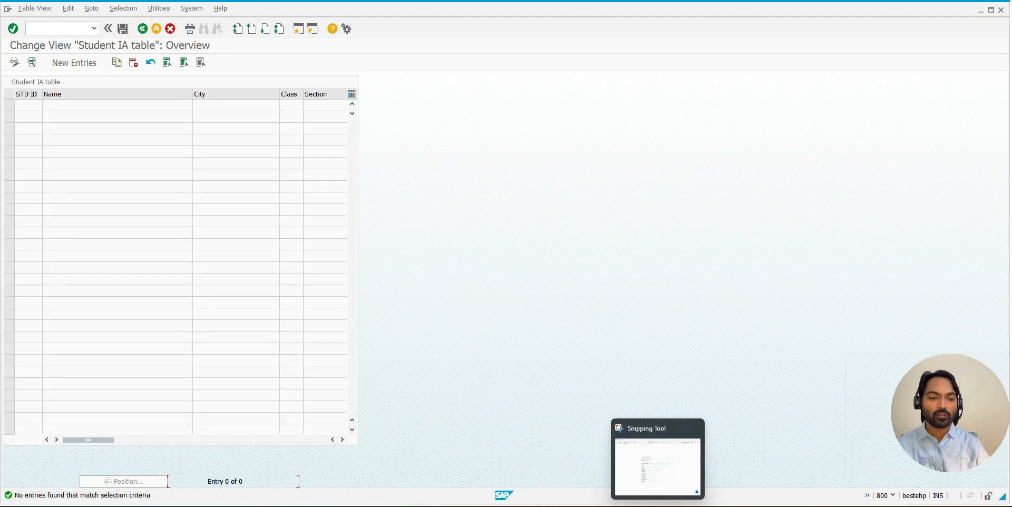
pyautogui.click(655, 464)
pyautogui.click(241, 51)
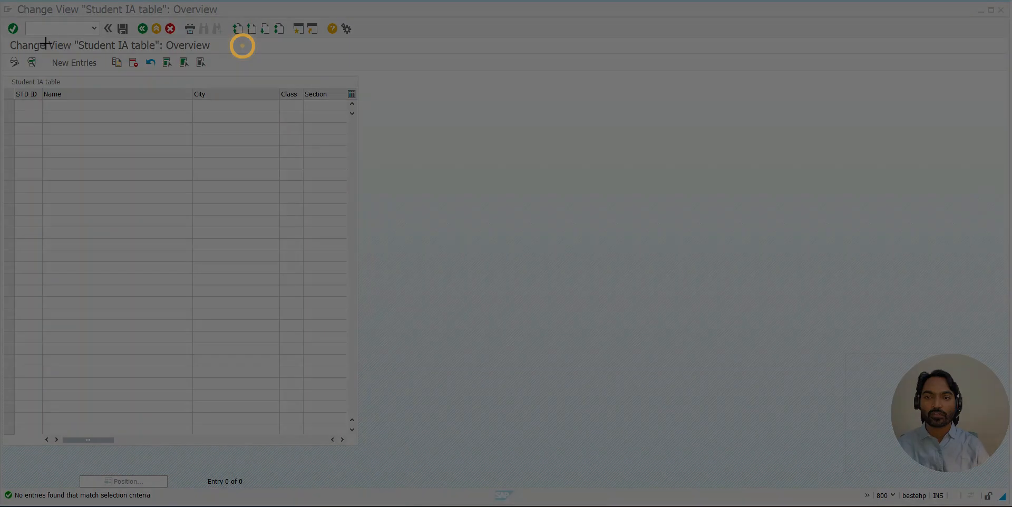
pyautogui.moveTo(1, 37); pyautogui.dragTo(362, 254)
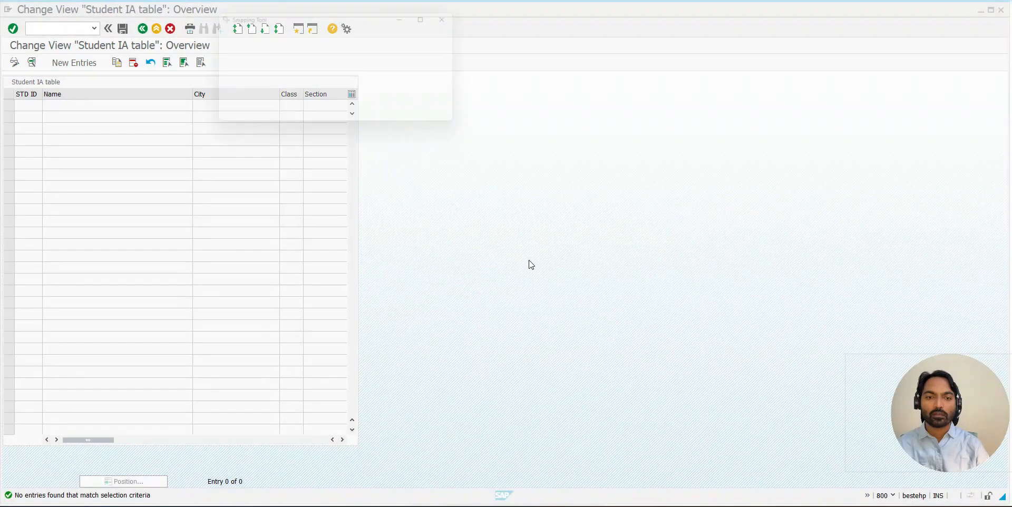
# - Return to Microsoft Whiteboard, paste the overview capture, and align it beside the details form picture
pyautogui.hotkey('alt', 'Tab')
pyautogui.hotkey('alt', 'Tab')
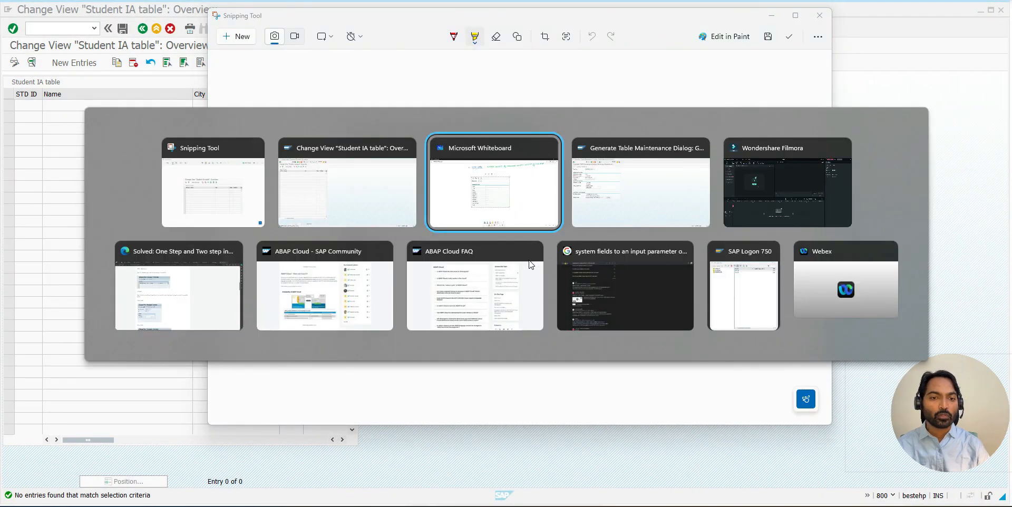
pyautogui.click(638, 158)
pyautogui.hotkey('ctrl', 'v')
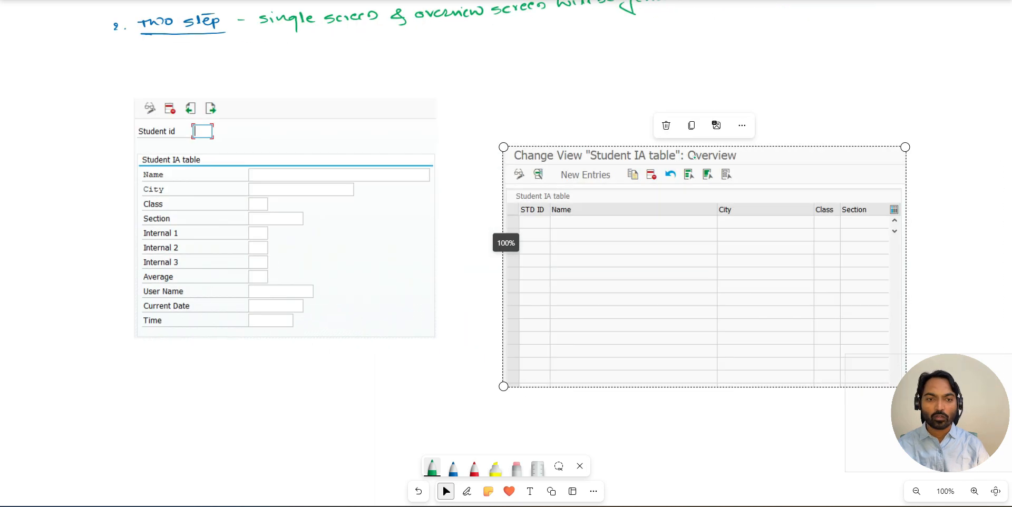
pyautogui.press('Escape')
pyautogui.click(446, 491)
pyautogui.moveTo(450, 144); pyautogui.dragTo(414, 95)
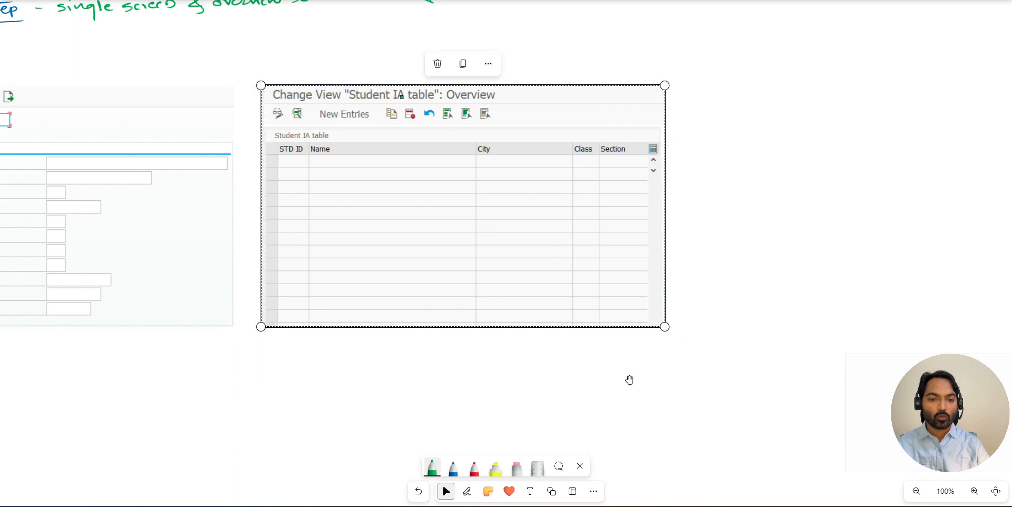
pyautogui.moveTo(478, 402); pyautogui.dragTo(657, 441)
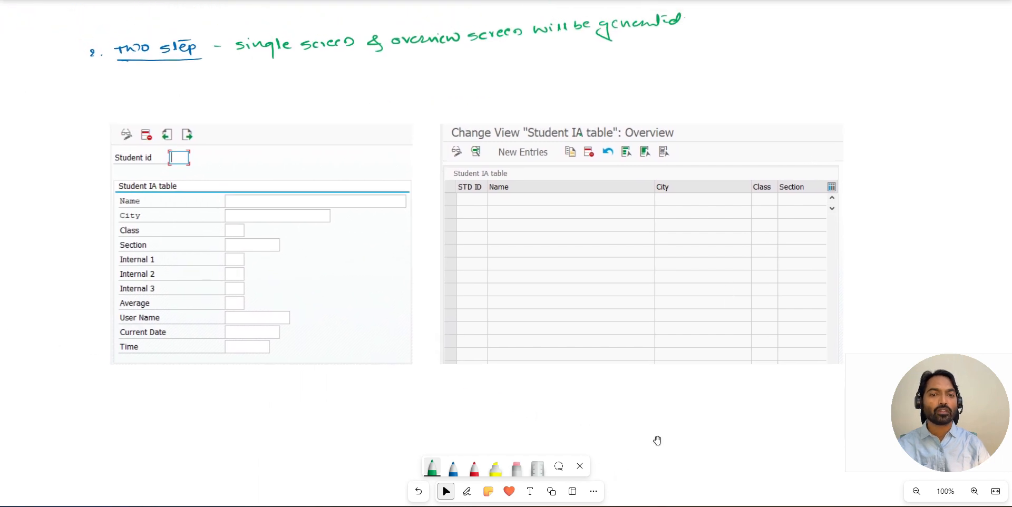
# - Handwrite the underlined red label "single screen" above the details form picture
pyautogui.hotkey('alt', 'w')
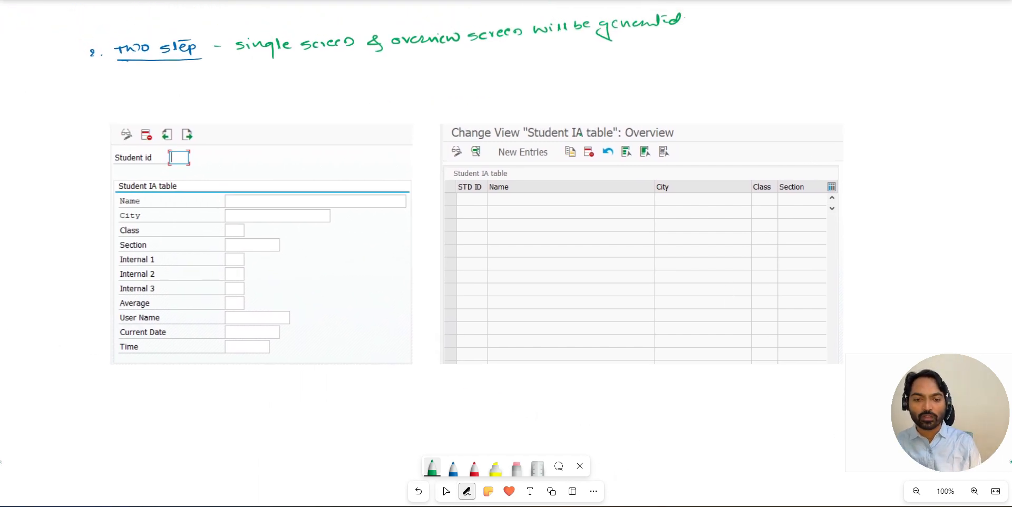
pyautogui.click(474, 468)
pyautogui.moveTo(138, 97); pyautogui.dragTo(130, 106)
pyautogui.click(144, 95)
pyautogui.moveTo(142, 98)
pyautogui.mouseDown()
pyautogui.moveTo(158, 114)
pyautogui.moveTo(185, 104)
pyautogui.mouseUp()
pyautogui.moveTo(197, 100); pyautogui.dragTo(252, 99)
pyautogui.moveTo(130, 111); pyautogui.dragTo(251, 108)
# - Handwrite the underlined red label "overview screen" above the overview picture
pyautogui.moveTo(466, 101); pyautogui.dragTo(541, 100)
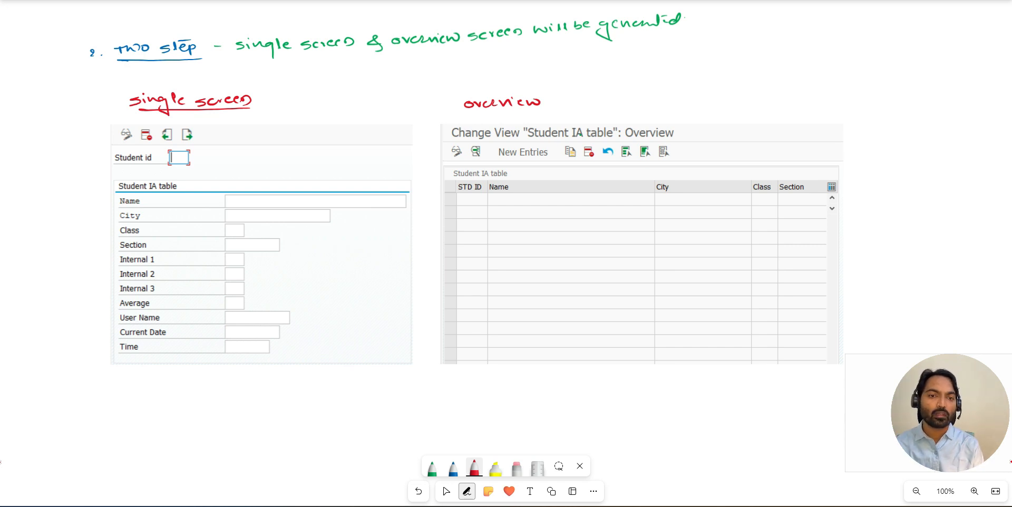
pyautogui.moveTo(561, 98)
pyautogui.mouseDown()
pyautogui.moveTo(553, 107)
pyautogui.moveTo(612, 103)
pyautogui.mouseUp()
pyautogui.moveTo(484, 110); pyautogui.dragTo(586, 106)
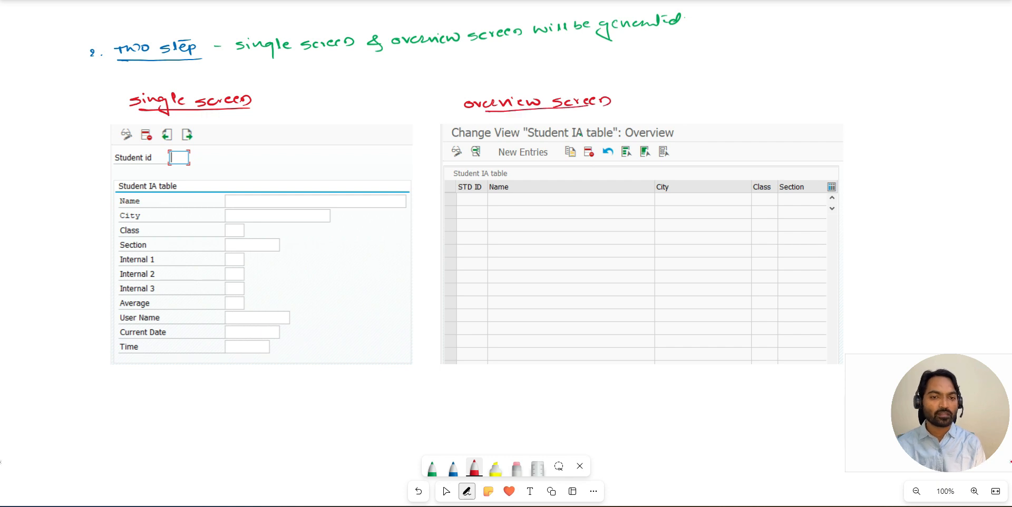
pyautogui.click(418, 491)
pyautogui.moveTo(477, 112); pyautogui.dragTo(613, 120)
pyautogui.click(418, 491)
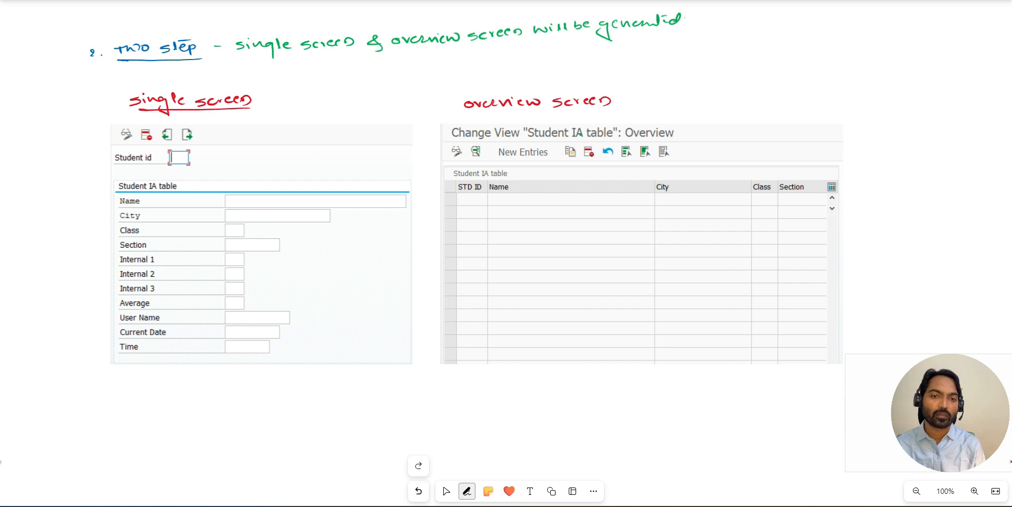
pyautogui.click(418, 465)
pyautogui.click(446, 491)
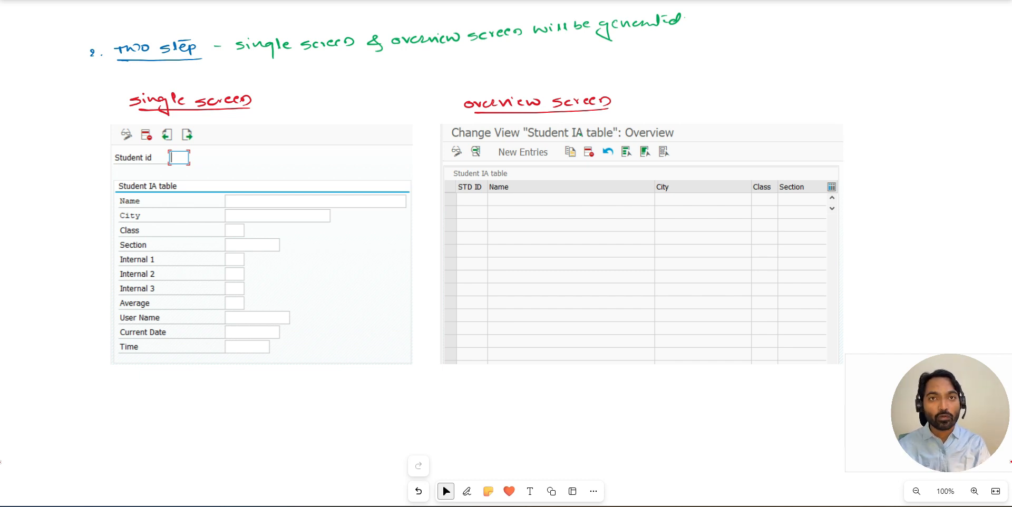
# - Draw a red check mark beside the Student id field in the single screen picture
pyautogui.hotkey('alt', 'w')
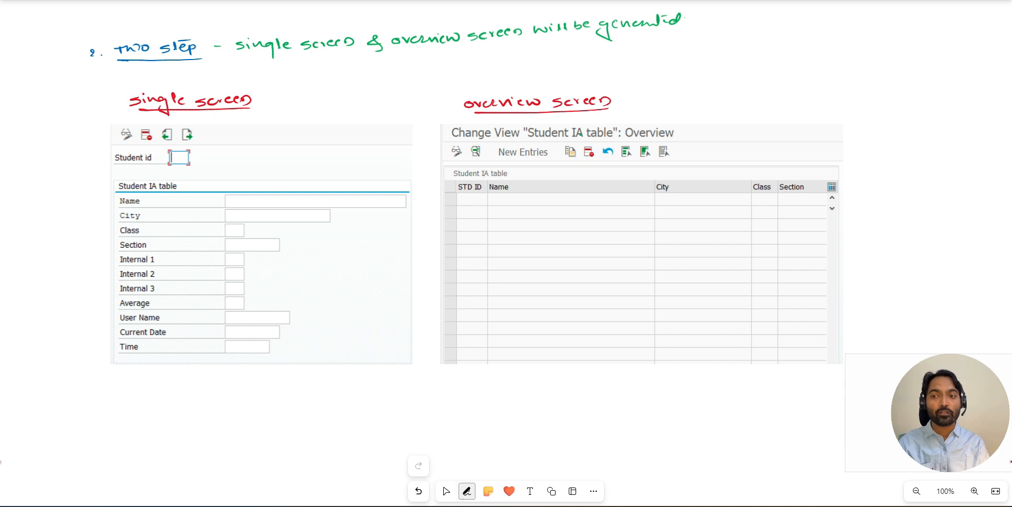
pyautogui.moveTo(95, 156); pyautogui.dragTo(119, 157)
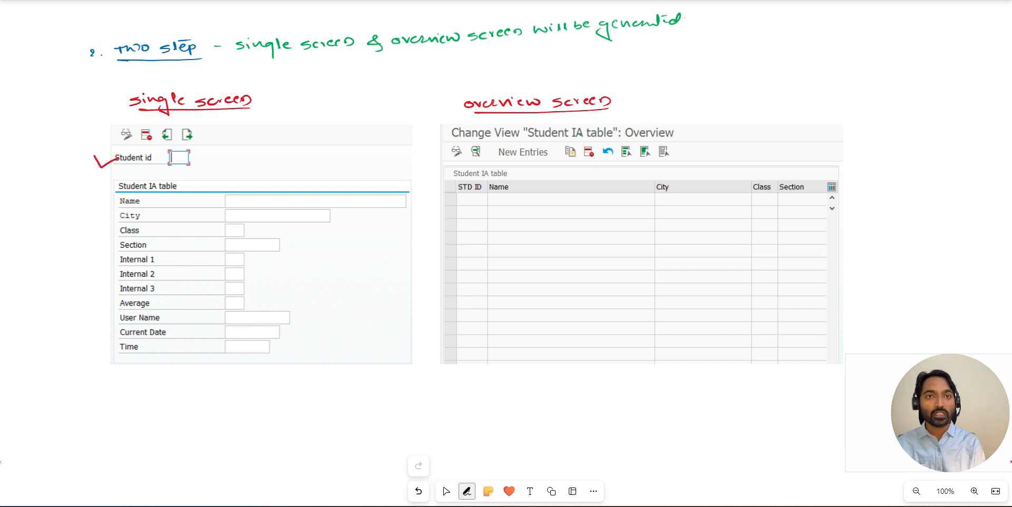
pyautogui.press('Escape')
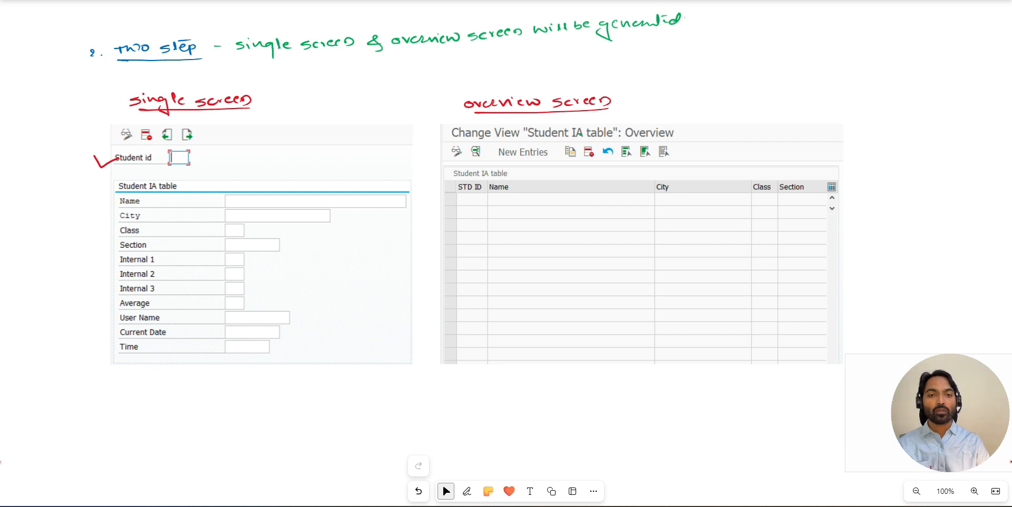
# - Add a dash after the overview screen label and write the green note "with same screen - create/update/delete"
pyautogui.hotkey('alt', 'w')
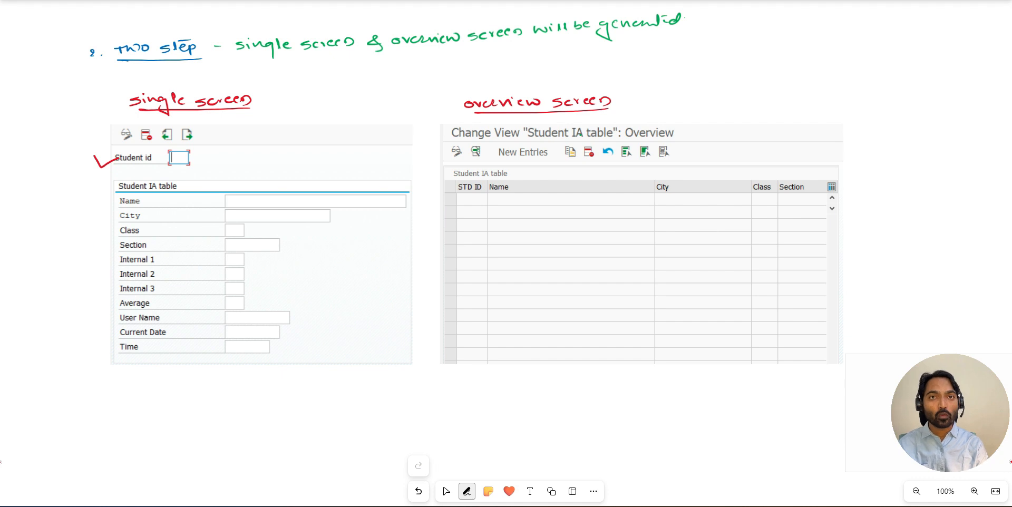
pyautogui.moveTo(622, 103); pyautogui.dragTo(628, 103)
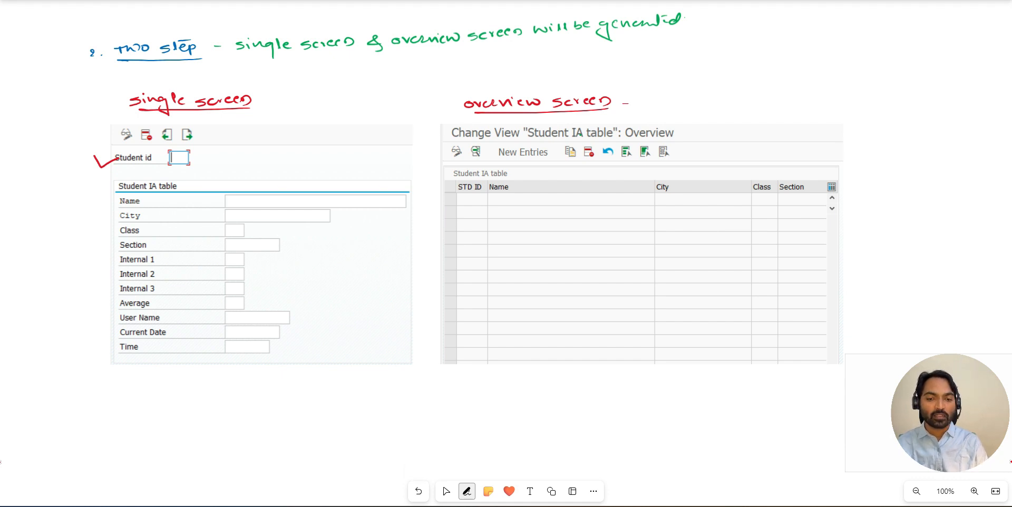
pyautogui.click(466, 491)
pyautogui.click(433, 468)
pyautogui.moveTo(642, 99); pyautogui.dragTo(700, 95)
pyautogui.moveTo(692, 98); pyautogui.dragTo(766, 100)
pyautogui.moveTo(768, 99)
pyautogui.mouseDown()
pyautogui.moveTo(892, 99)
pyautogui.moveTo(921, 82)
pyautogui.mouseUp()
pyautogui.moveTo(922, 88); pyautogui.dragTo(931, 93)
pyautogui.moveTo(927, 87)
pyautogui.mouseDown()
pyautogui.moveTo(947, 94)
pyautogui.moveTo(988, 78)
pyautogui.mouseUp()
pyautogui.moveTo(989, 88); pyautogui.dragTo(997, 81)
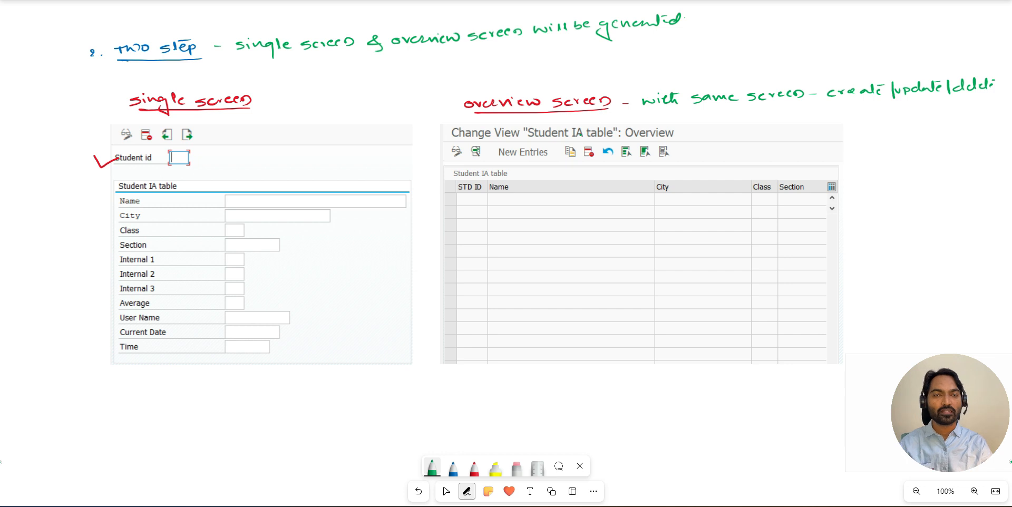
pyautogui.click(446, 492)
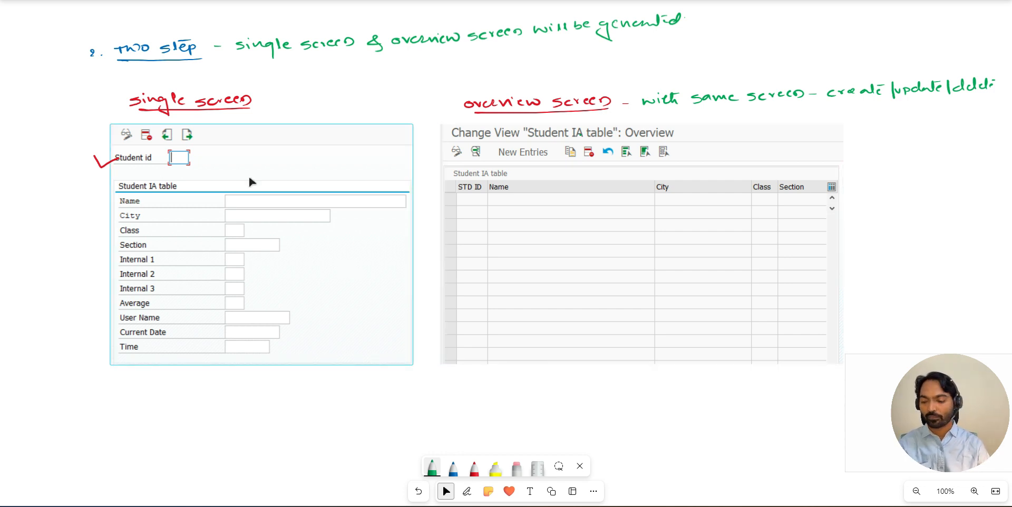
# - Switch to the SAP Generate Table Maintenance Dialog session and set the maintenance type to one step
pyautogui.hotkey('alt', 'Tab')
pyautogui.hotkey('alt', 'Tab')
pyautogui.hotkey('alt', 'Tab')
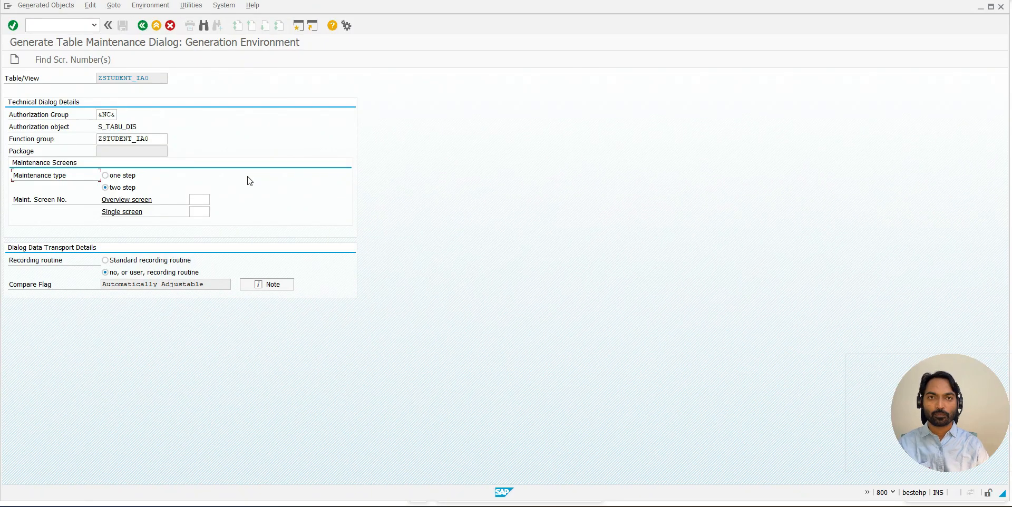
pyautogui.click(116, 177)
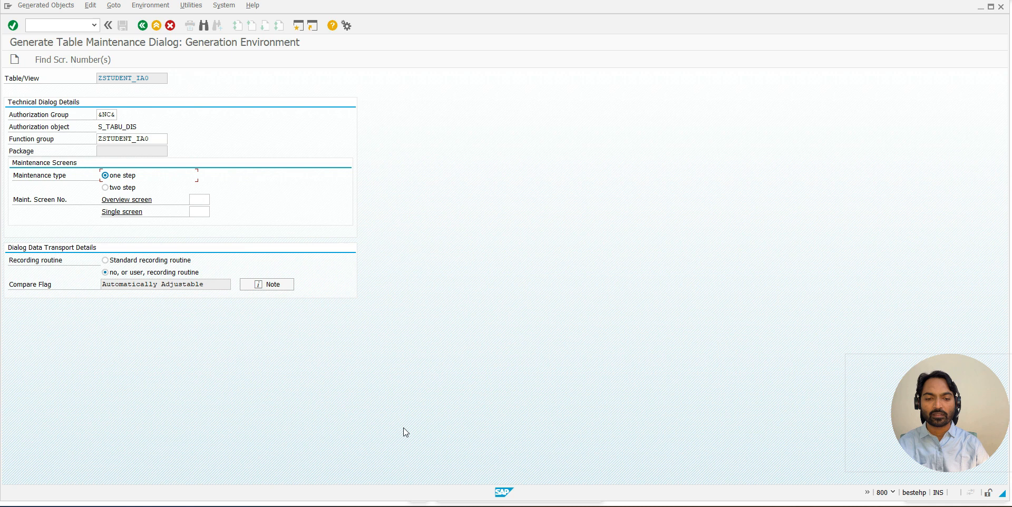
# - Switch to the Student IA table maintenance session and save a new entry with a student id, the student's name and city Pune
pyautogui.hotkey('alt', 'Tab')
pyautogui.hotkey('alt', 'Tab')
pyautogui.hotkey('alt', 'Tab')
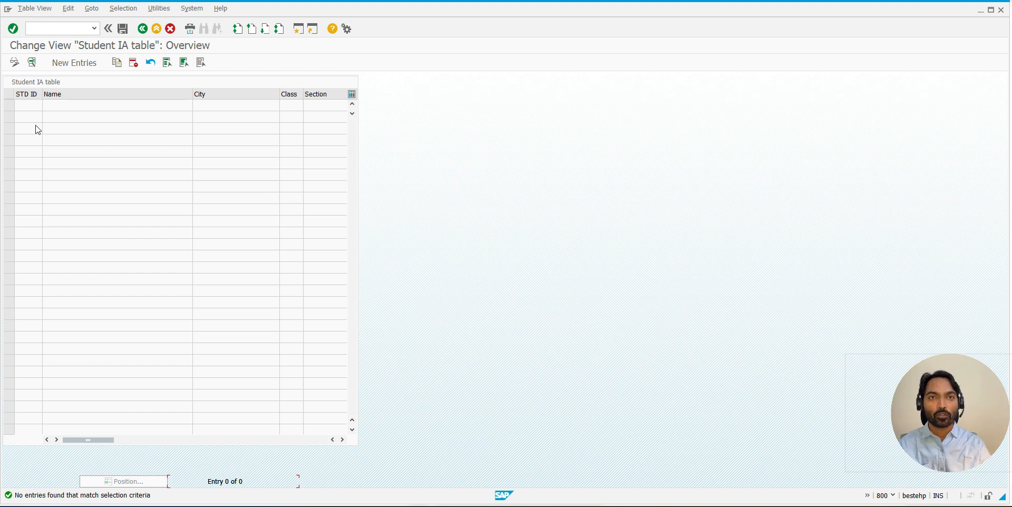
pyautogui.click(74, 63)
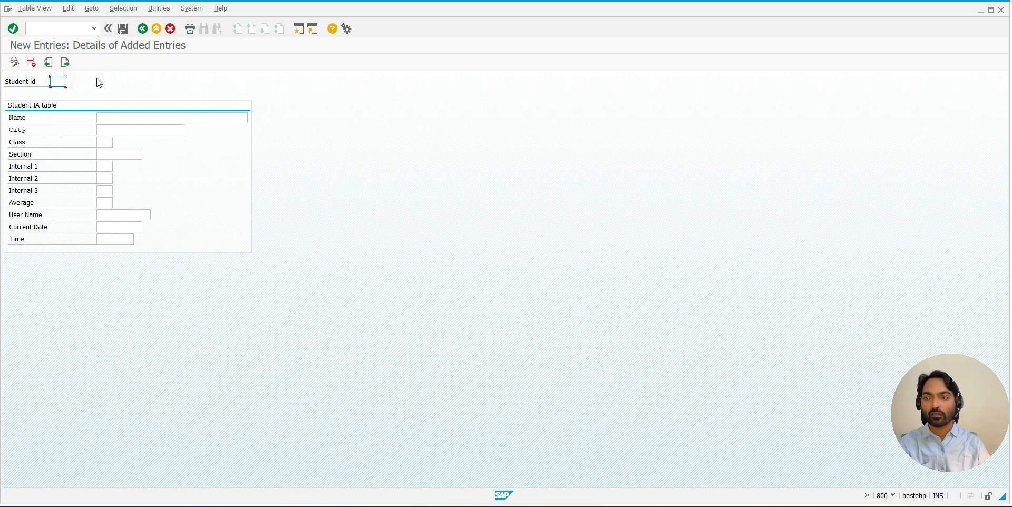
pyautogui.write('101')
pyautogui.press('Return')
pyautogui.write('eha')
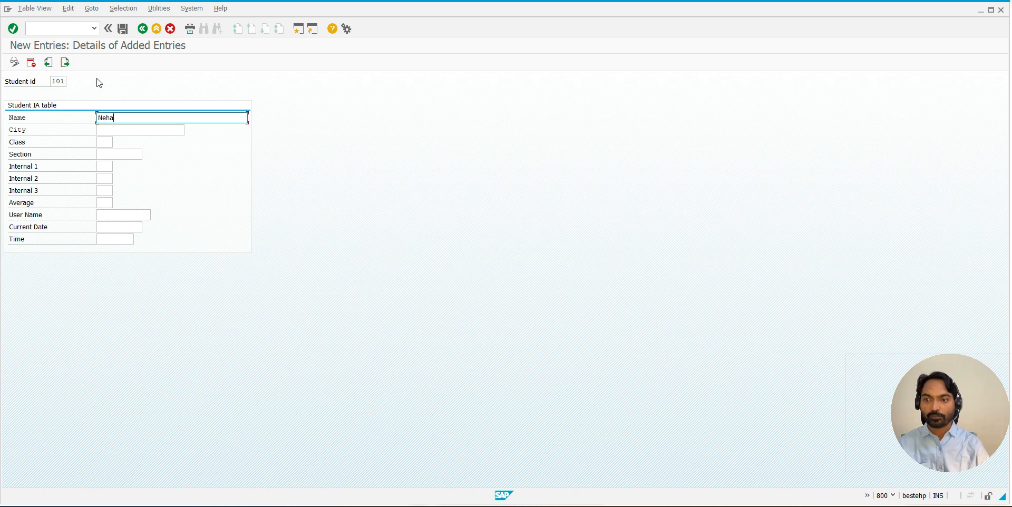
pyautogui.press('Tab')
pyautogui.write('Pune')
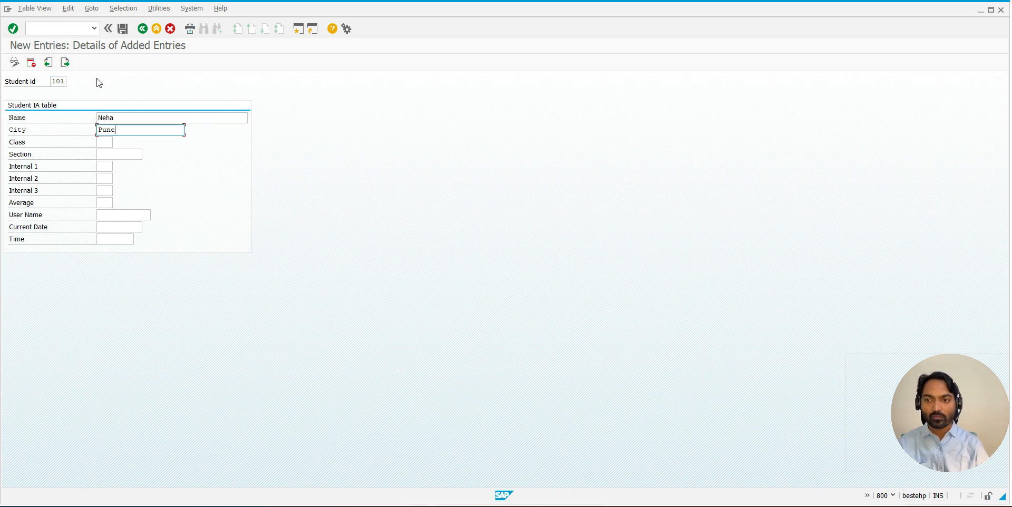
pyautogui.click(122, 29)
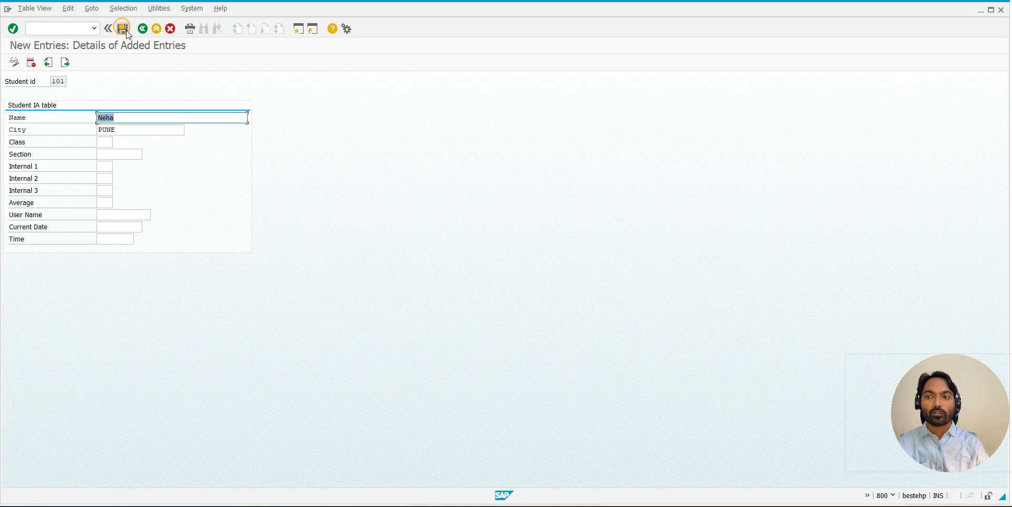
# - Save a second entry with the next student id, the student's name and city Delhi, and return to the overview of added entries
pyautogui.write('100')
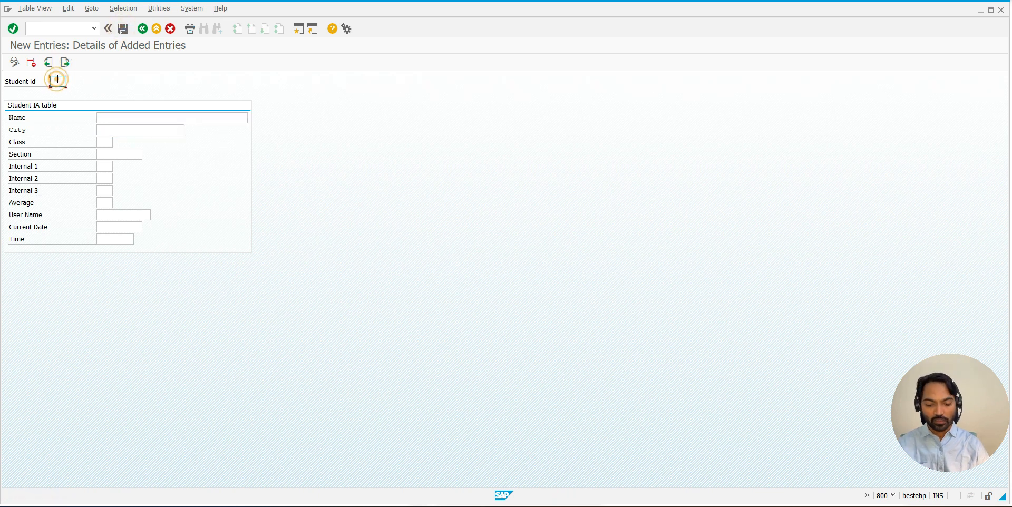
pyautogui.press('BackSpace')
pyautogui.write('2')
pyautogui.click(107, 118)
pyautogui.write('Aditi')
pyautogui.press('Tab')
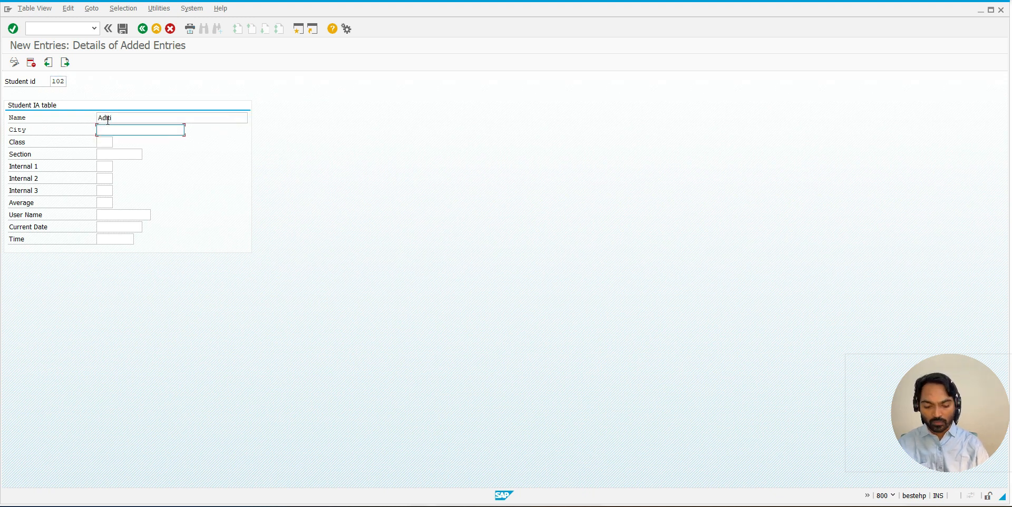
pyautogui.write('Delhi')
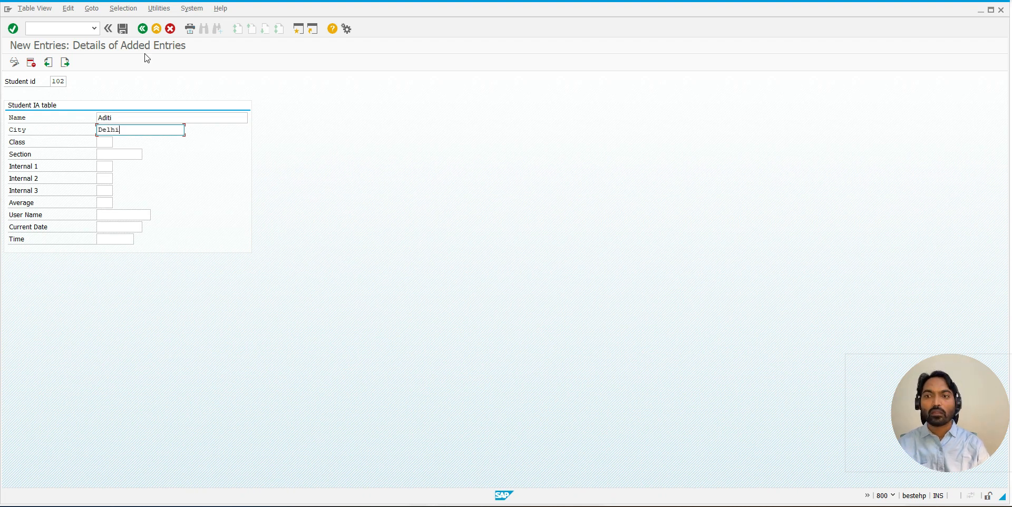
pyautogui.click(123, 29)
pyautogui.click(143, 29)
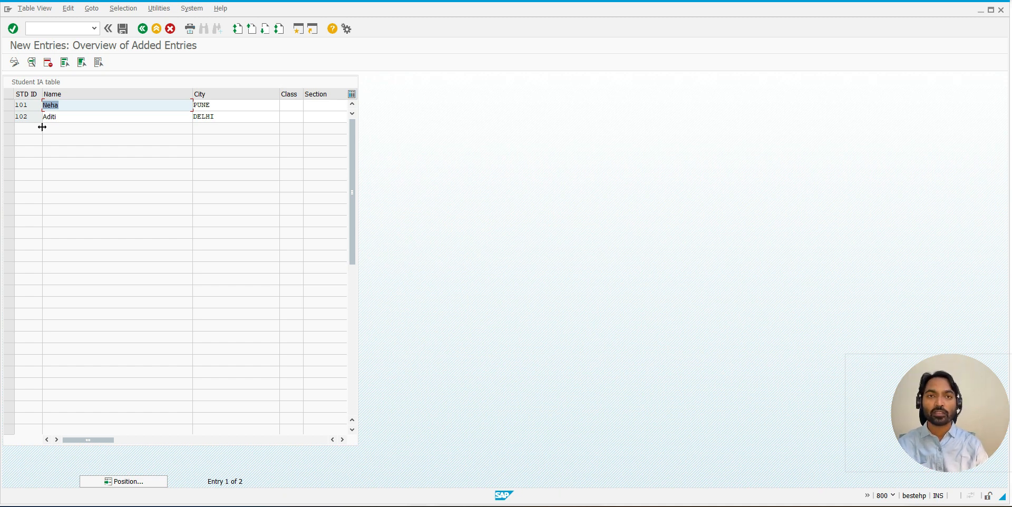
# - Switch to the whiteboard and draw a red check mark on the overview screen picture
pyautogui.hotkey('alt', 'Tab')
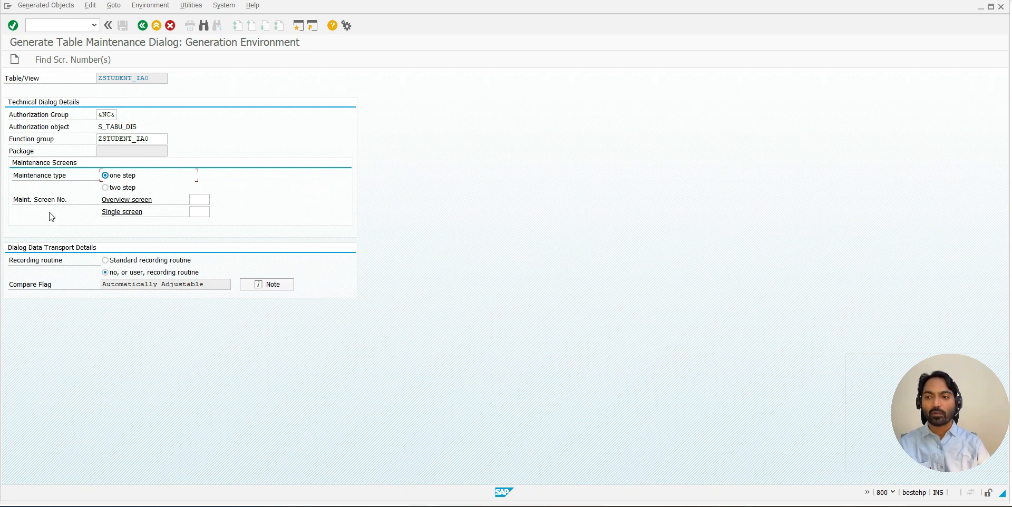
pyautogui.click(107, 205)
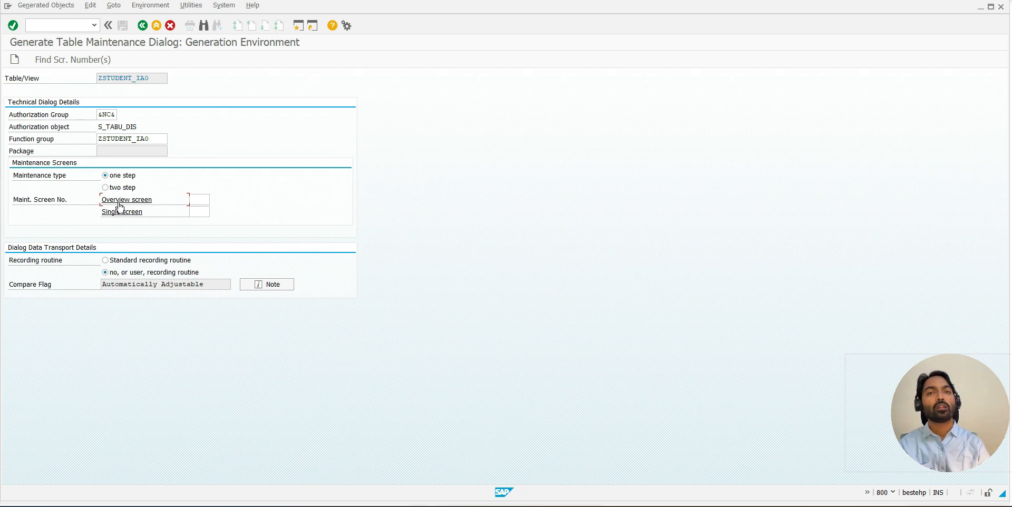
pyautogui.hotkey('alt', 'Tab')
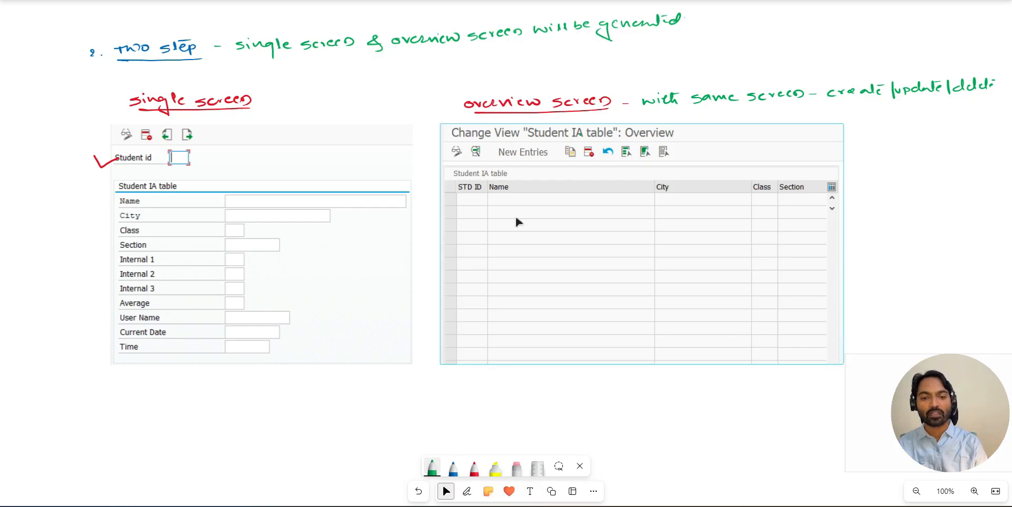
pyautogui.click(475, 468)
pyautogui.moveTo(534, 242)
pyautogui.mouseDown()
pyautogui.moveTo(543, 257)
pyautogui.moveTo(591, 217)
pyautogui.mouseUp()
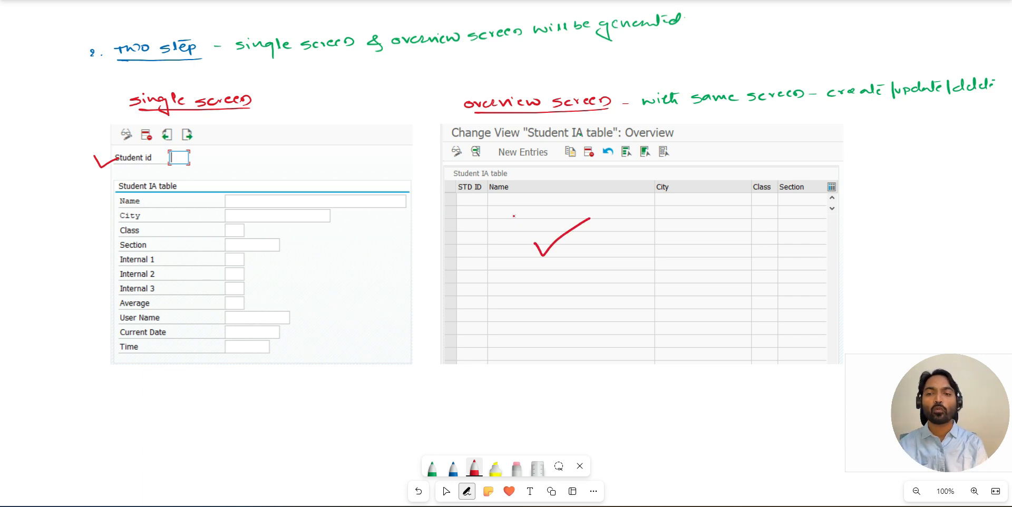
# - Draw a red circle on the single screen picture and a crossed-out red arrow pointing to it from the overview picture
pyautogui.moveTo(304, 160)
pyautogui.mouseDown()
pyautogui.moveTo(318, 176)
pyautogui.moveTo(312, 160)
pyautogui.mouseUp()
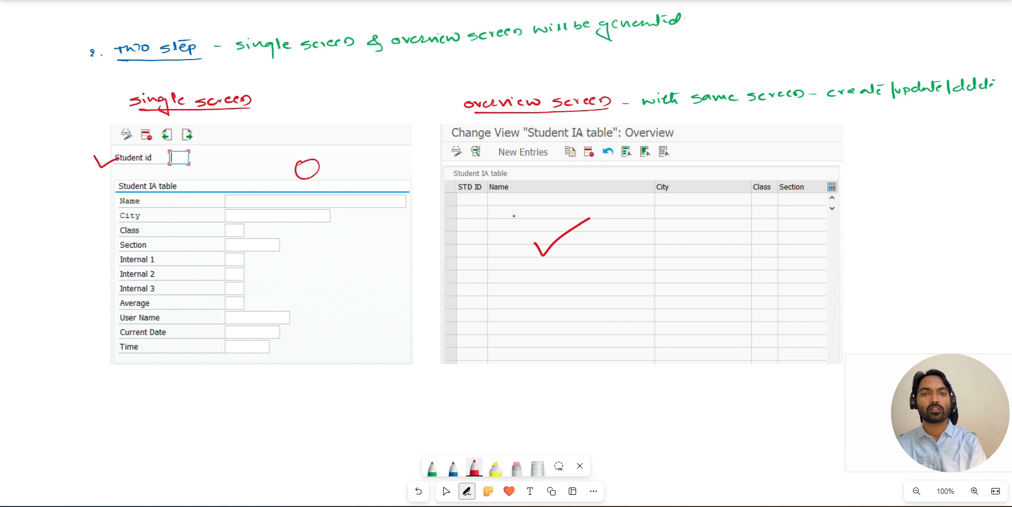
pyautogui.moveTo(465, 231)
pyautogui.mouseDown()
pyautogui.moveTo(381, 251)
pyautogui.moveTo(405, 252)
pyautogui.moveTo(436, 230)
pyautogui.mouseUp()
pyautogui.moveTo(425, 226); pyautogui.dragTo(420, 257)
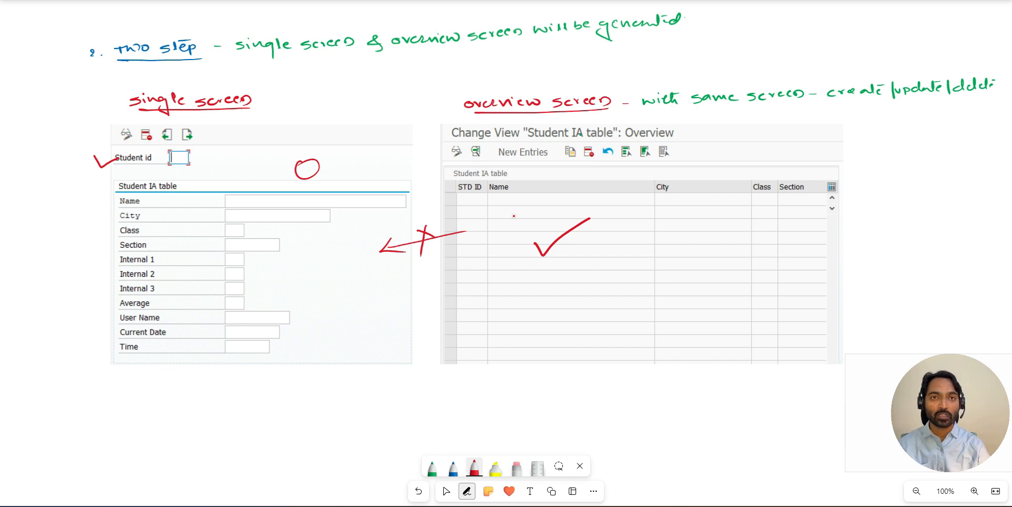
# - Switch to the SAP Generate Table Maintenance Dialog session and display the free screen number ranges of the function group
pyautogui.hotkey('alt', 'Tab')
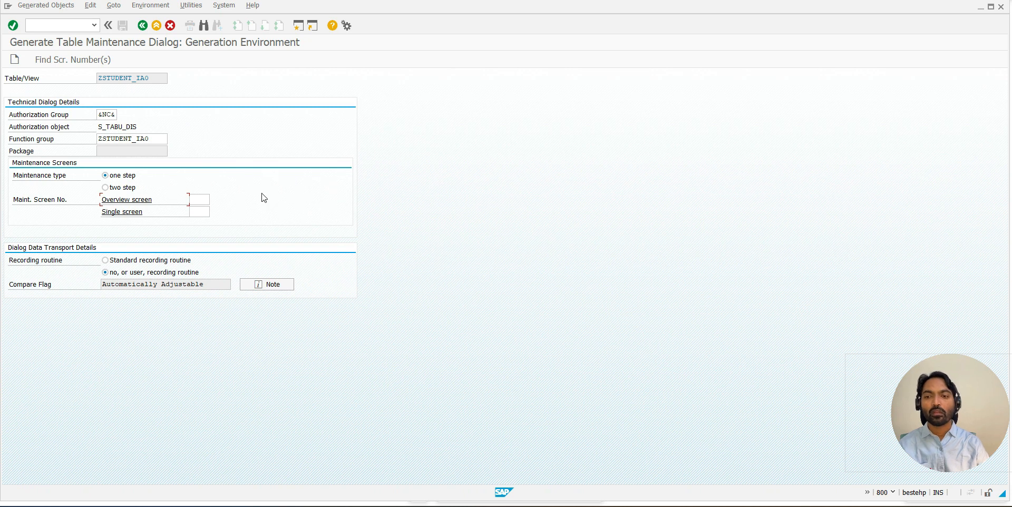
pyautogui.click(196, 199)
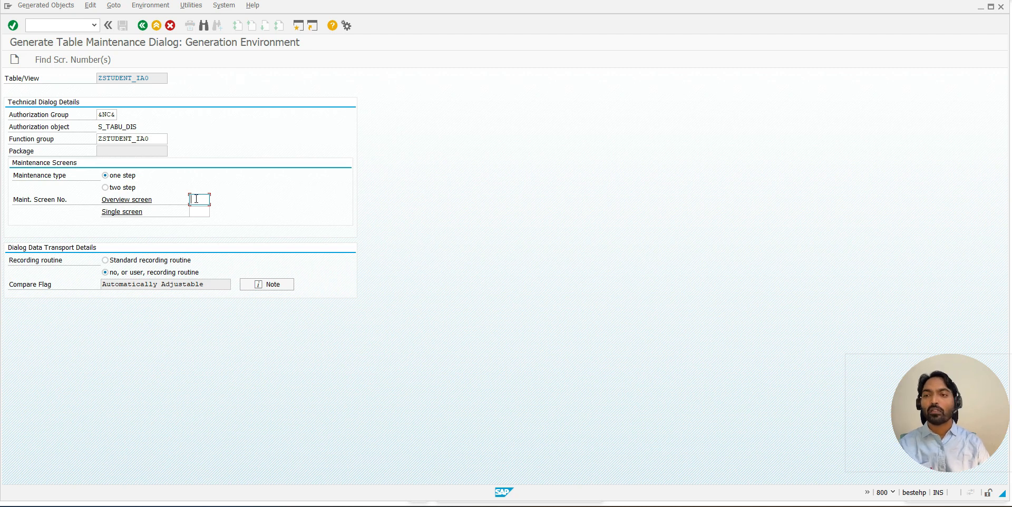
pyautogui.click(52, 66)
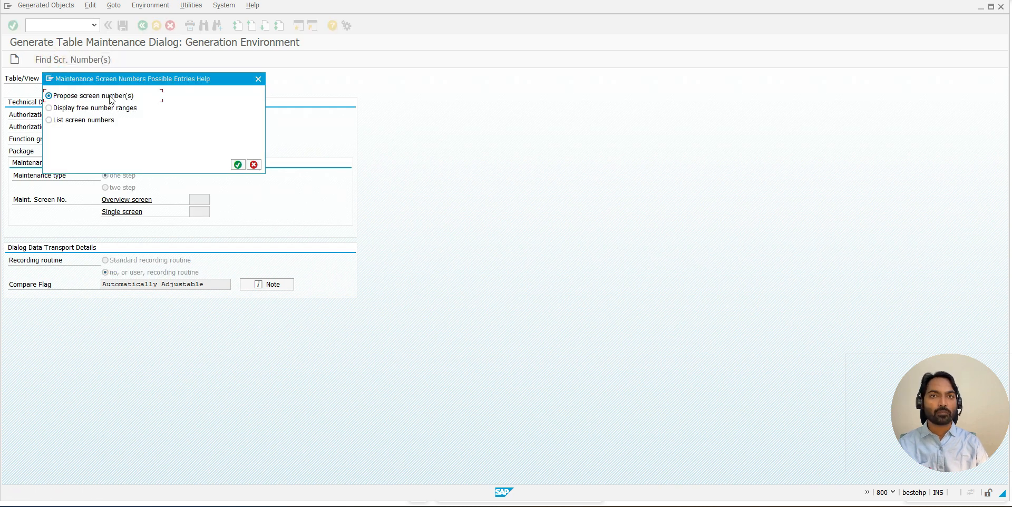
pyautogui.click(79, 108)
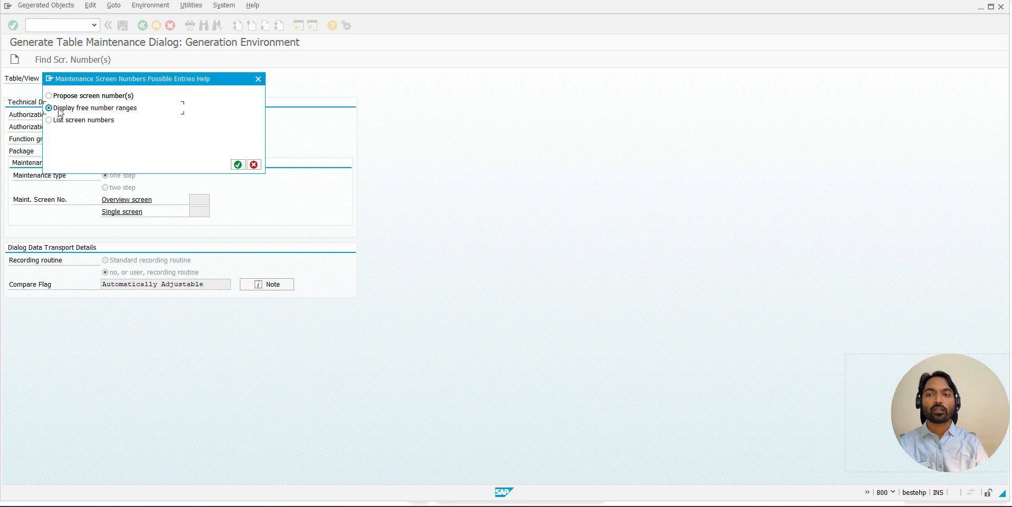
pyautogui.click(238, 165)
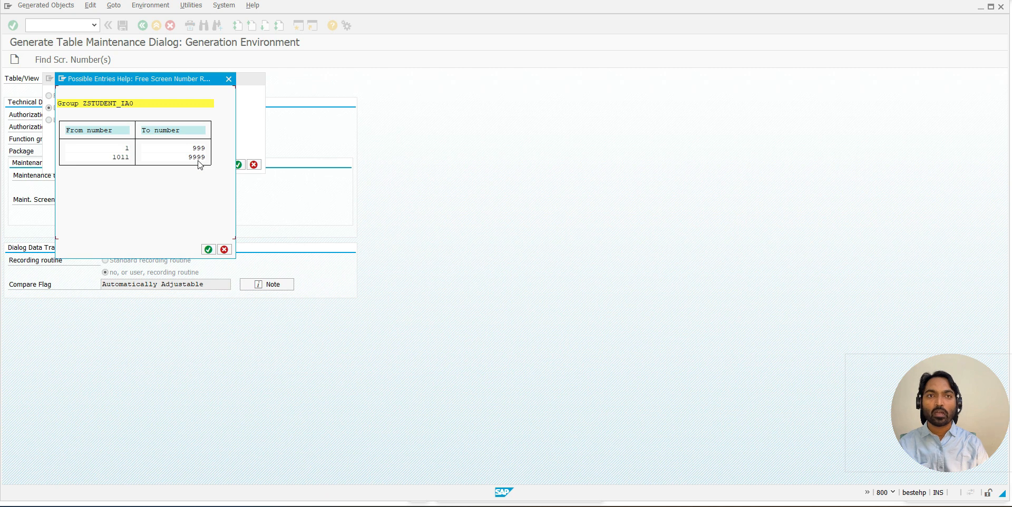
pyautogui.click(208, 249)
pyautogui.click(276, 297)
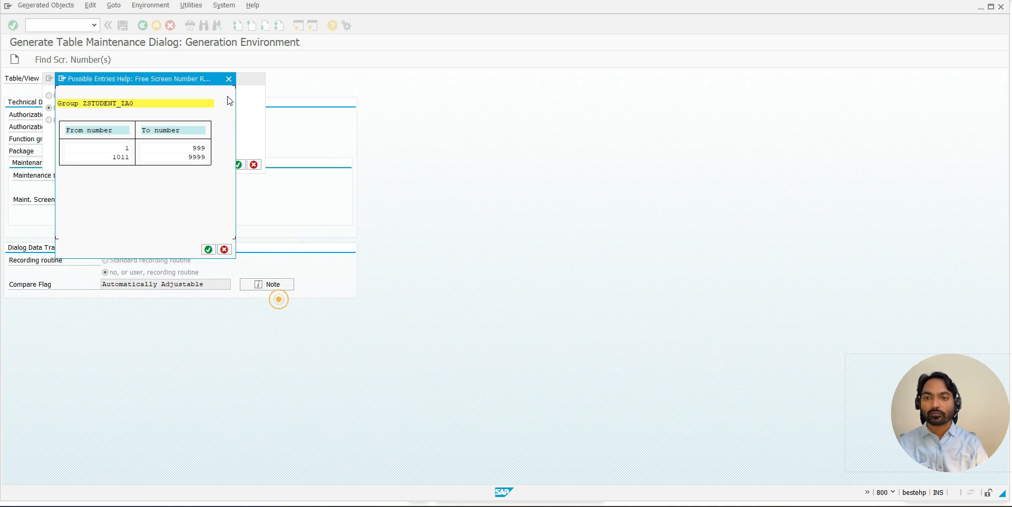
pyautogui.click(231, 82)
# - List the screen numbers already assigned in the function group, examine the reserved screen interval, and close the list
pyautogui.click(70, 119)
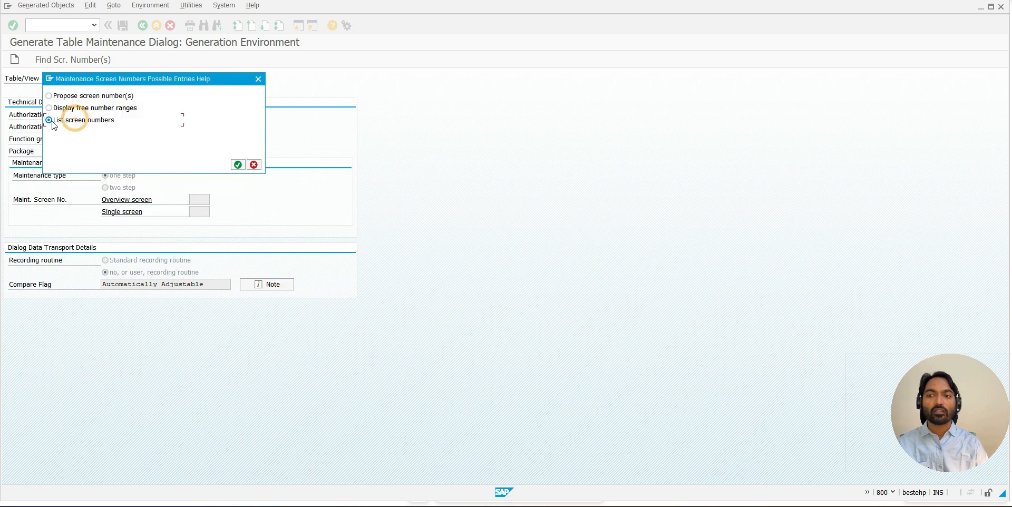
pyautogui.click(238, 164)
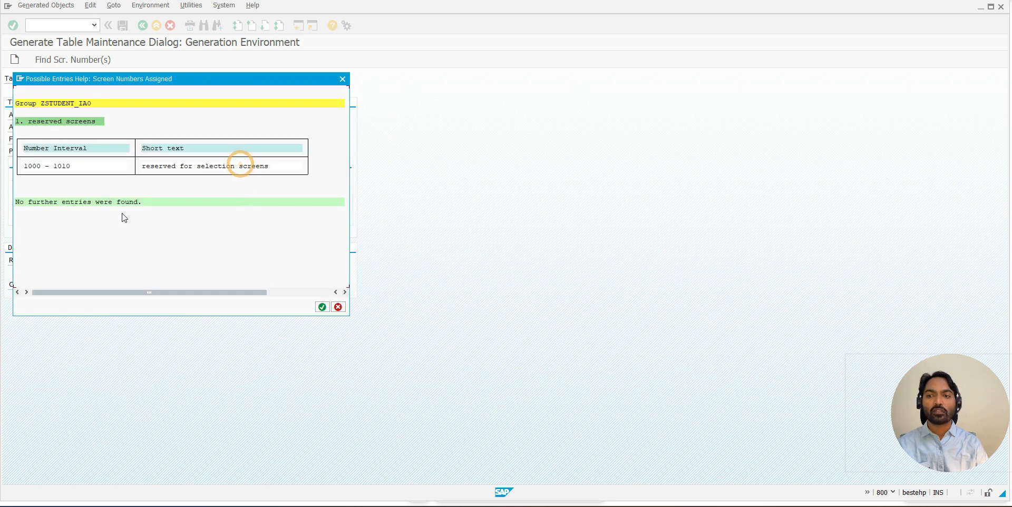
pyautogui.moveTo(23, 166); pyautogui.dragTo(257, 181)
pyautogui.click(257, 181)
pyautogui.moveTo(141, 166); pyautogui.dragTo(278, 178)
pyautogui.hotkey('ctrl', 'c')
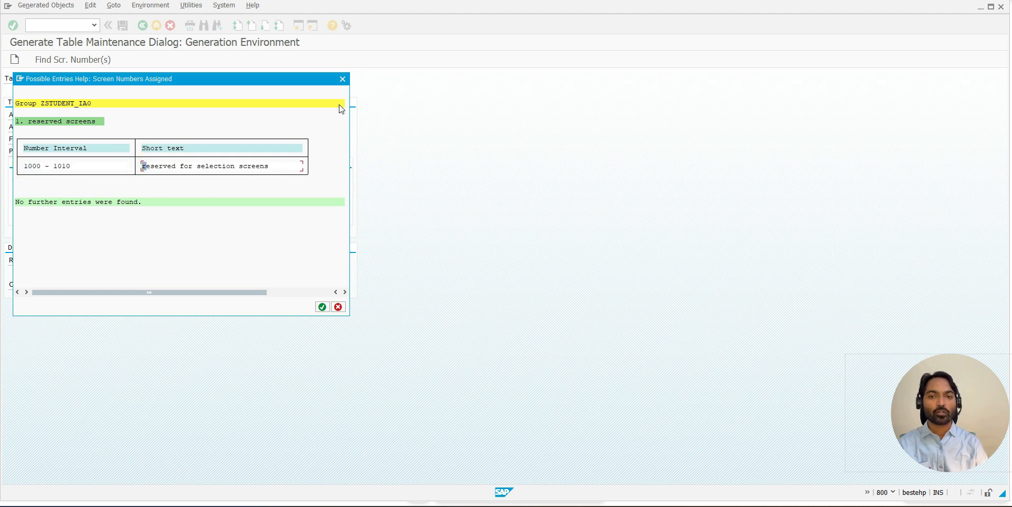
pyautogui.click(342, 79)
# - Have a screen number proposed and change the overview screen number to 9001
pyautogui.click(66, 97)
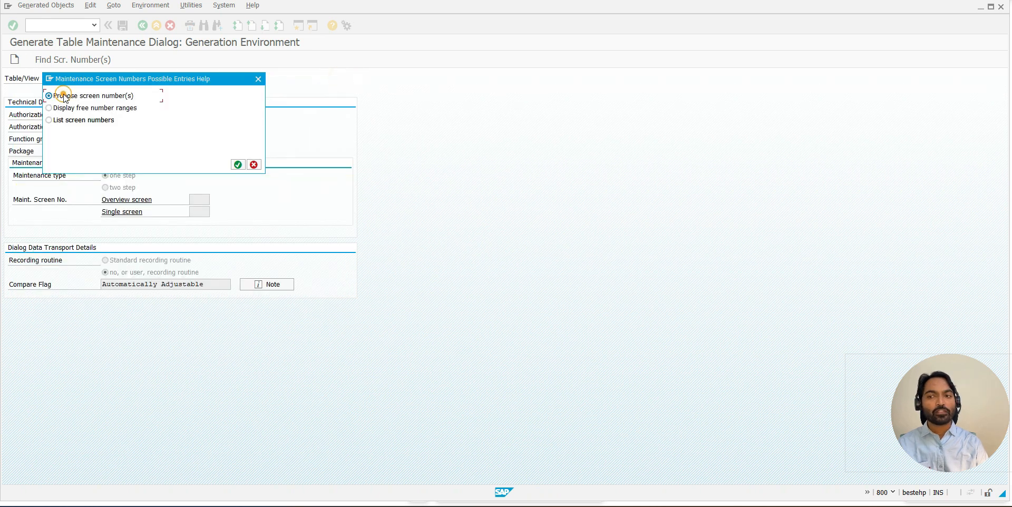
pyautogui.click(237, 164)
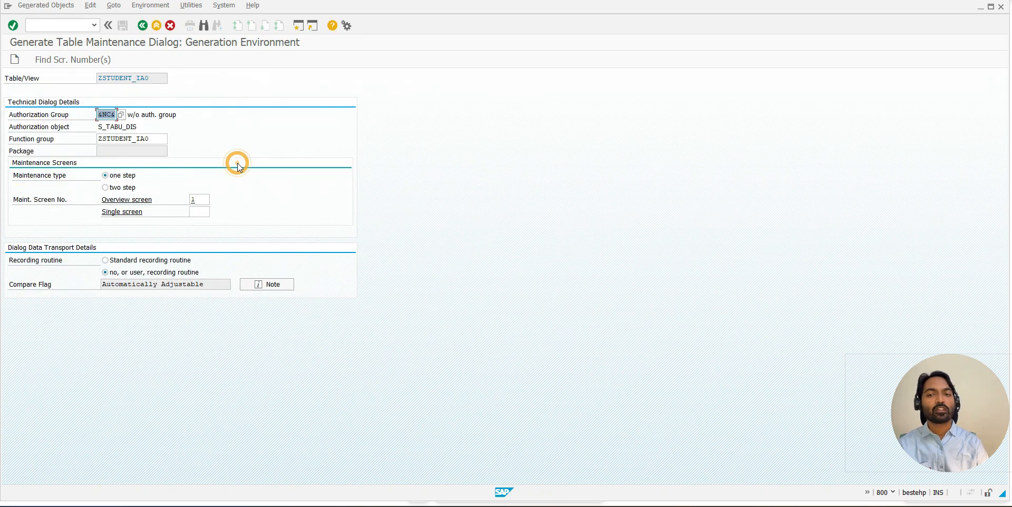
pyautogui.click(193, 203)
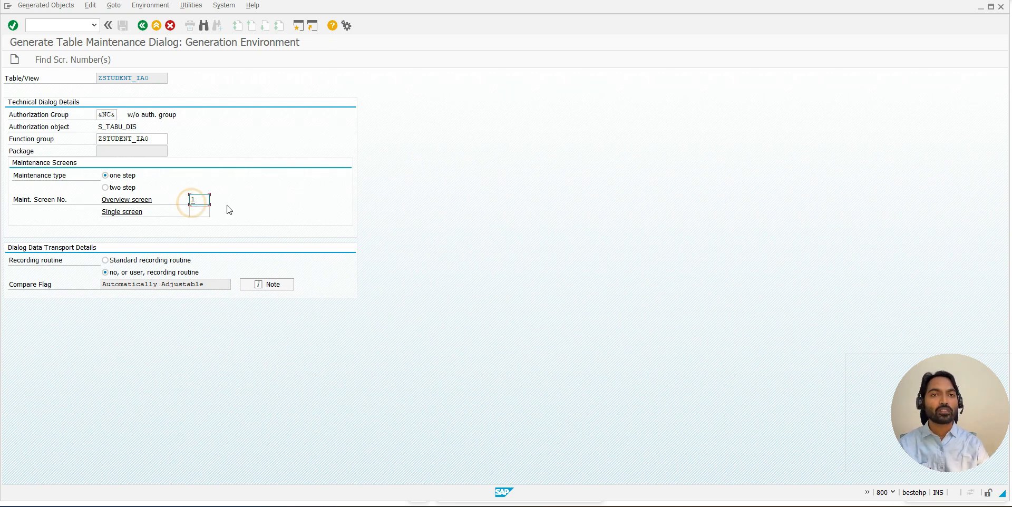
pyautogui.write('900')
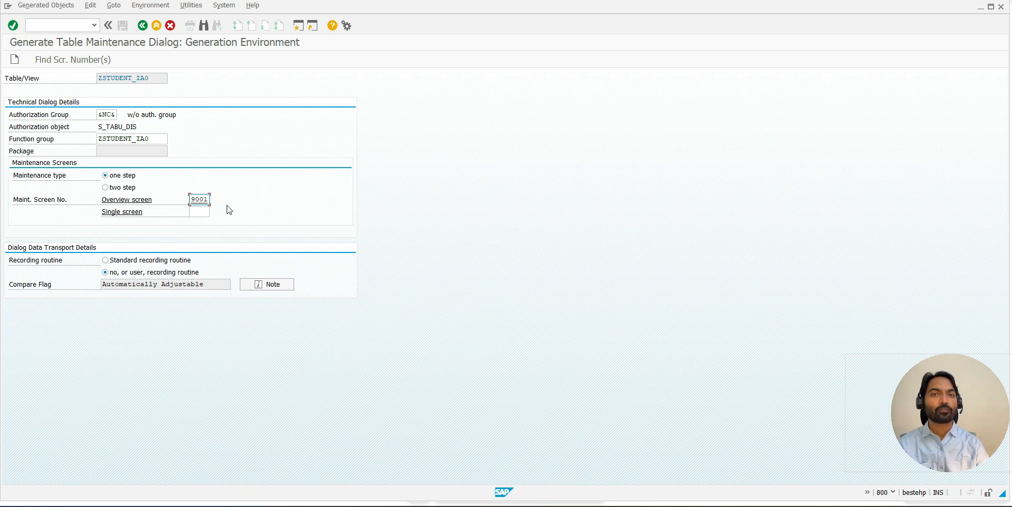
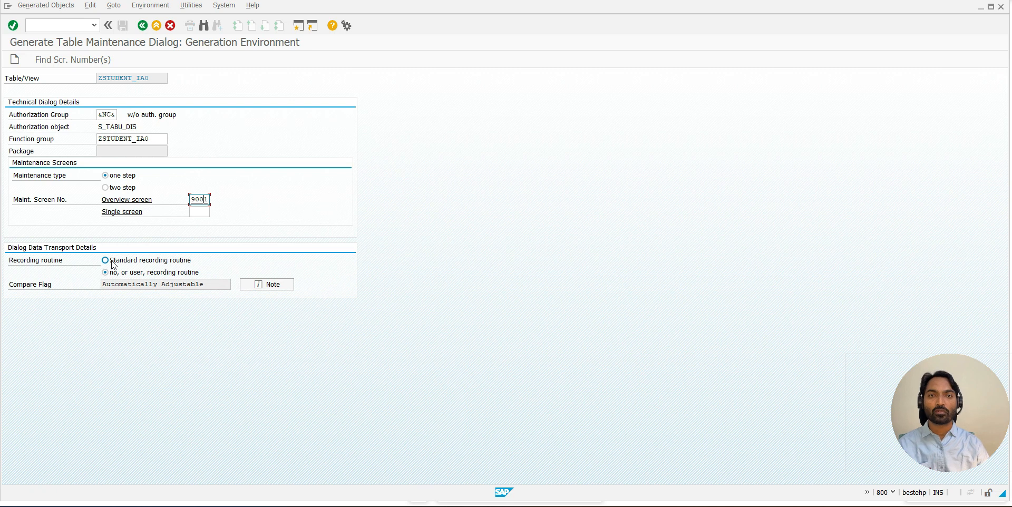
# - Generate the maintenance dialog, saving its function group in package $TMP and its maintenance object as a local object
pyautogui.click(15, 59)
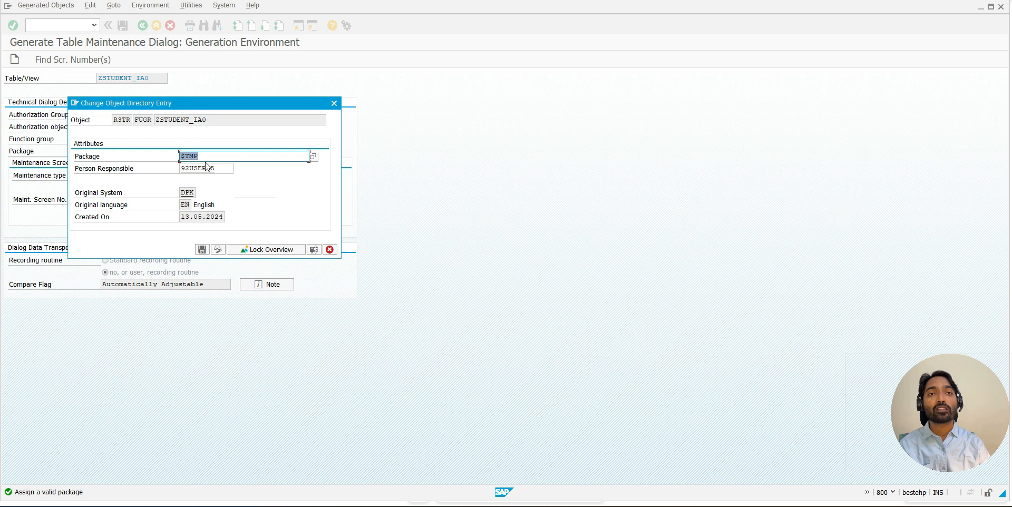
pyautogui.click(201, 250)
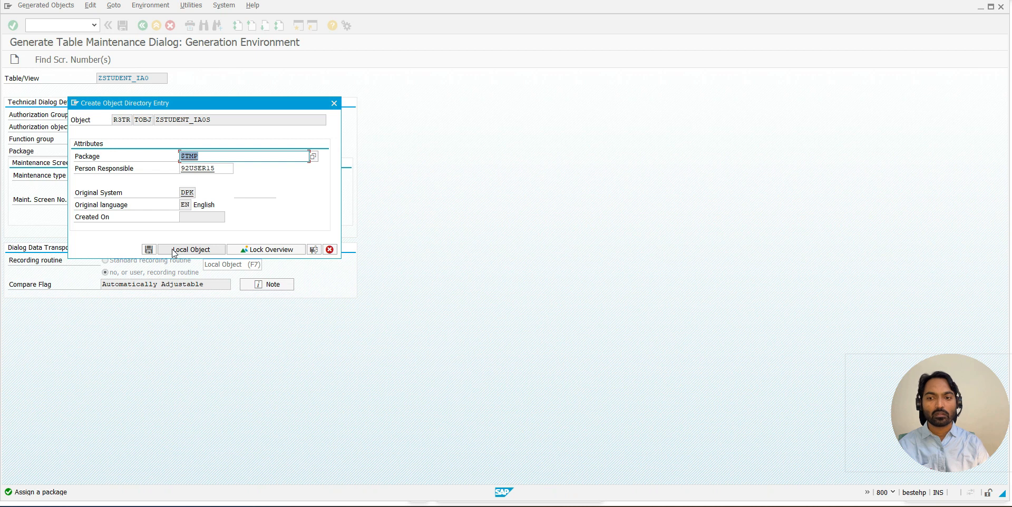
pyautogui.click(173, 250)
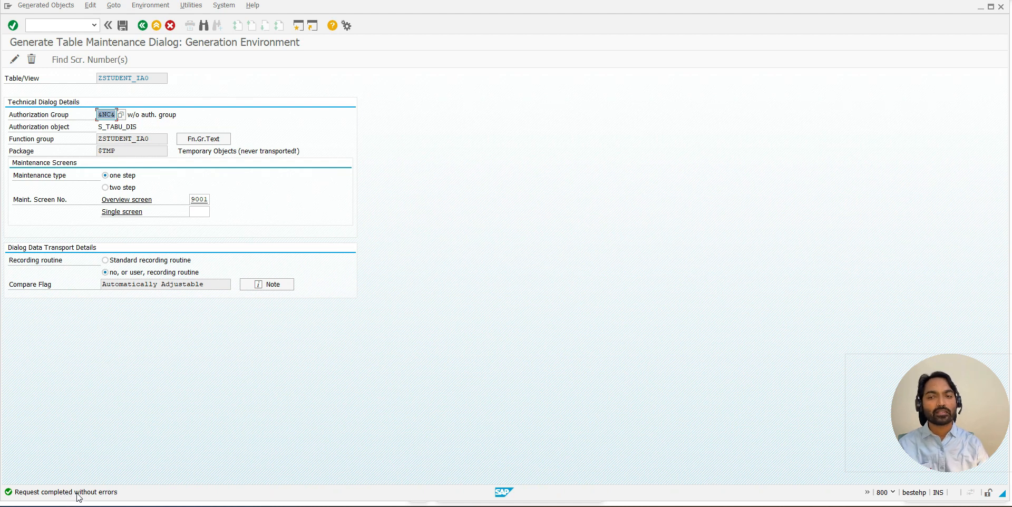
# - Copy the table name, open a new session and start transaction SM30
pyautogui.moveTo(156, 79); pyautogui.dragTo(98, 81)
pyautogui.hotkey('ctrl', 'c')
pyautogui.click(297, 25)
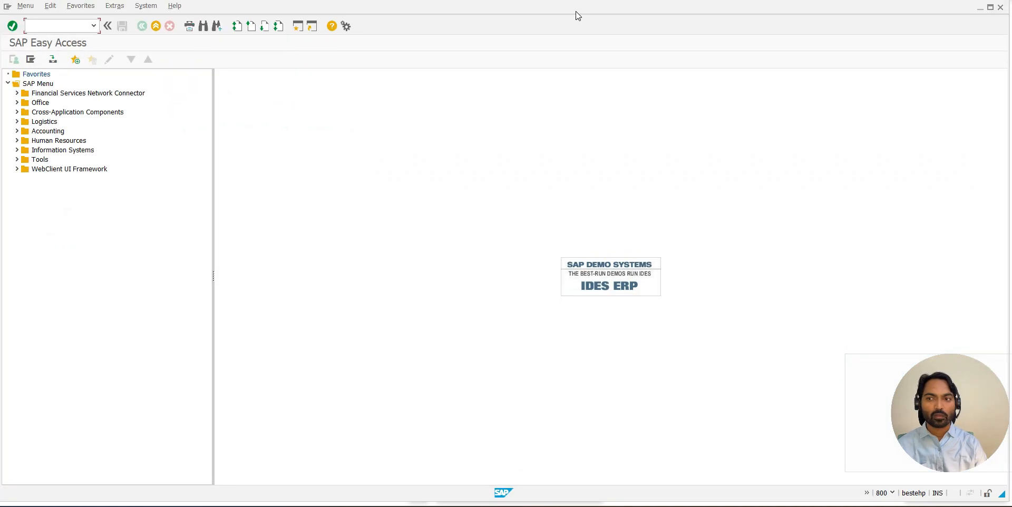
pyautogui.click(58, 25)
pyautogui.write('SM30')
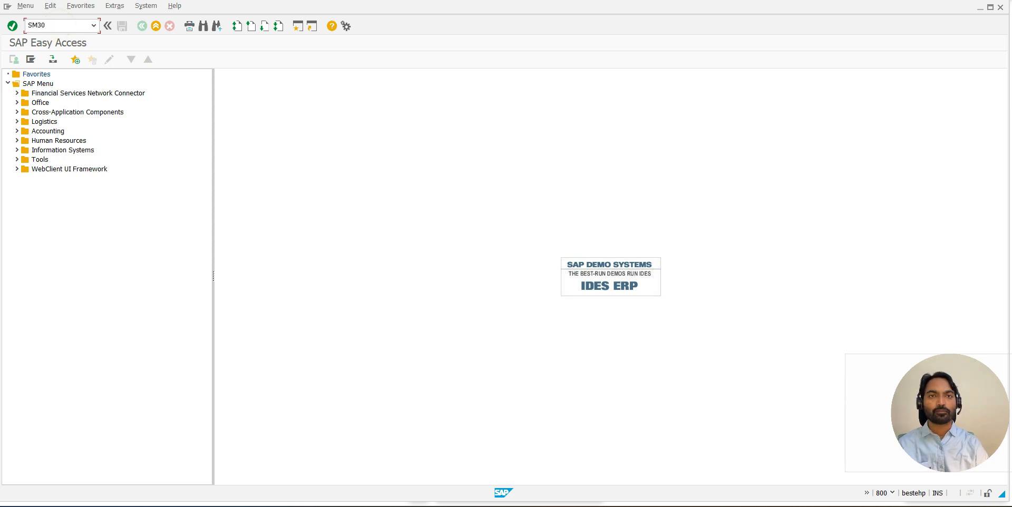
pyautogui.press('Return')
# - Enter ZSTUDENT_IA0 as the table to maintain and display its entries
pyautogui.click(147, 104)
pyautogui.press('BackSpace')
pyautogui.write('0')
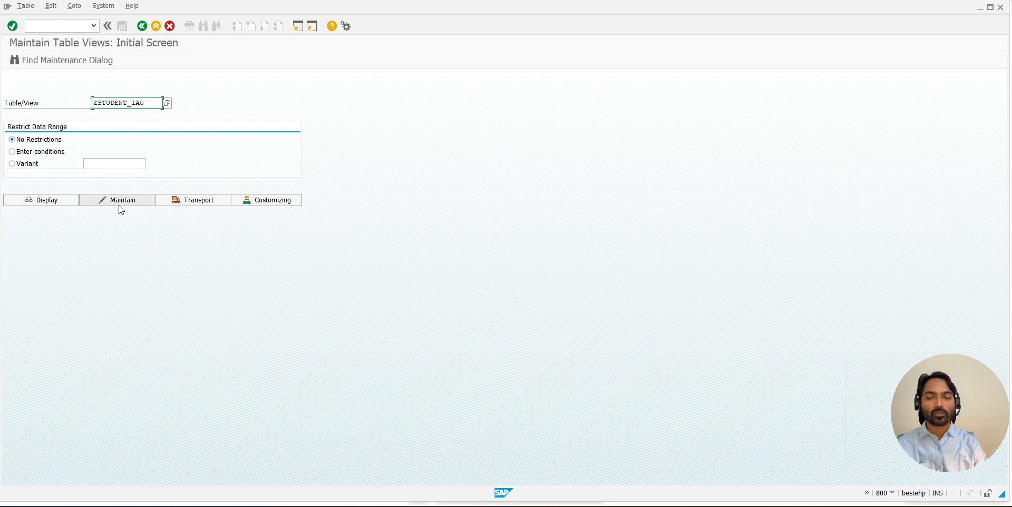
pyautogui.click(64, 199)
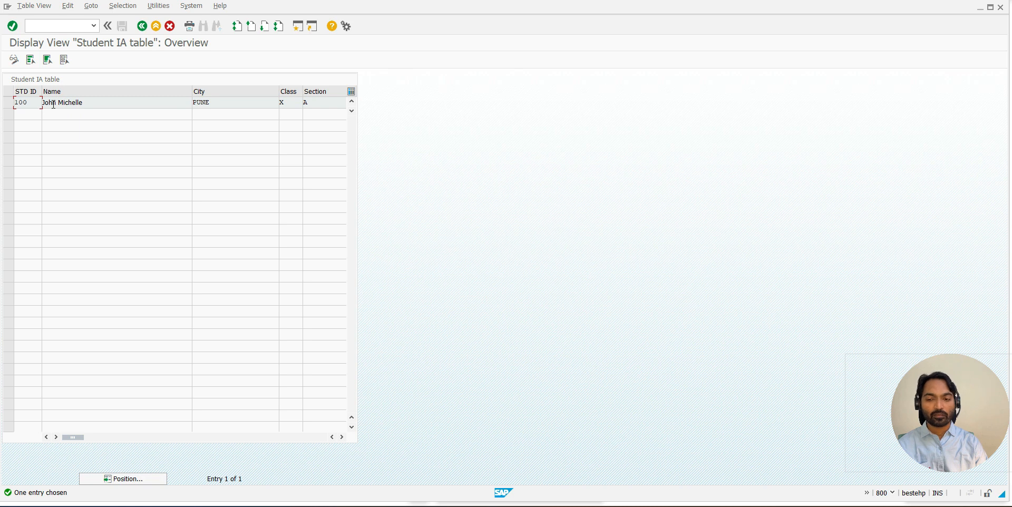
# - Examine all columns of the displayed student entry and return to the initial maintenance screen
pyautogui.click(341, 438)
pyautogui.click(341, 438)
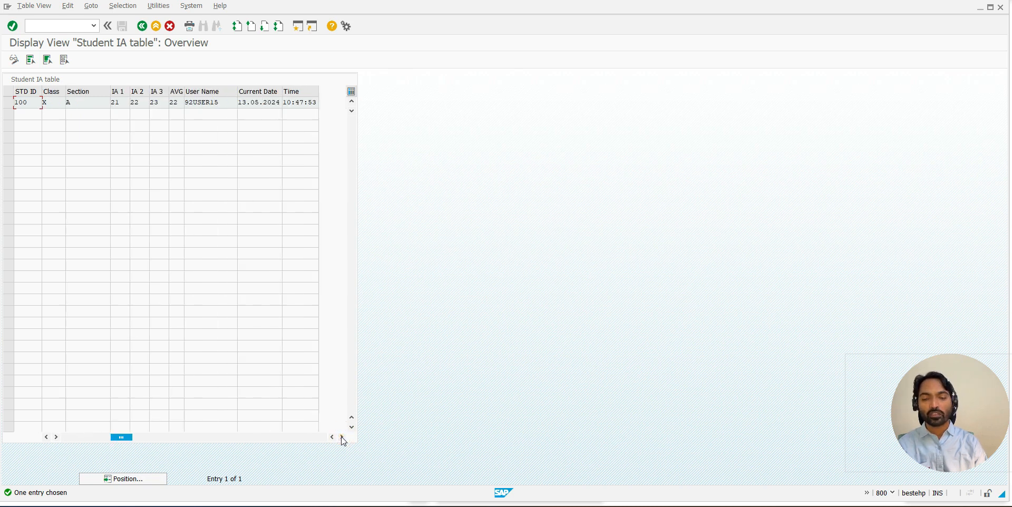
pyautogui.moveTo(119, 438); pyautogui.dragTo(62, 440)
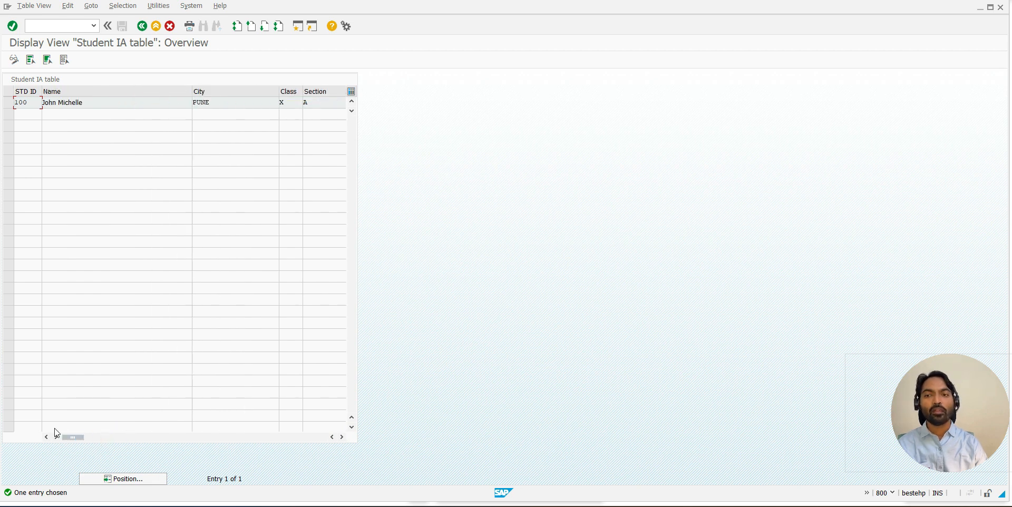
pyautogui.click(142, 26)
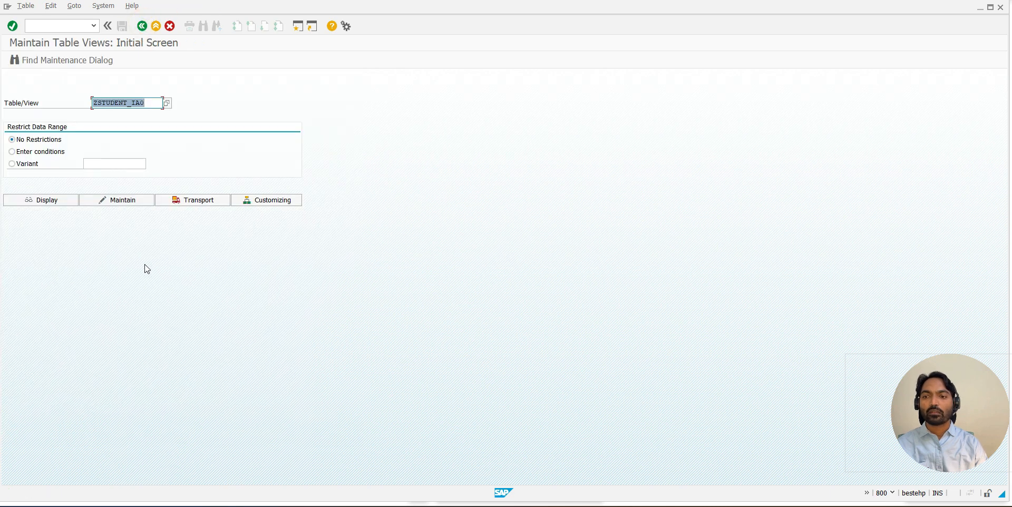
# - Open ZSTUDENT_IA0 for maintenance, look at the blank new-entries overview and return to the change view
pyautogui.click(106, 203)
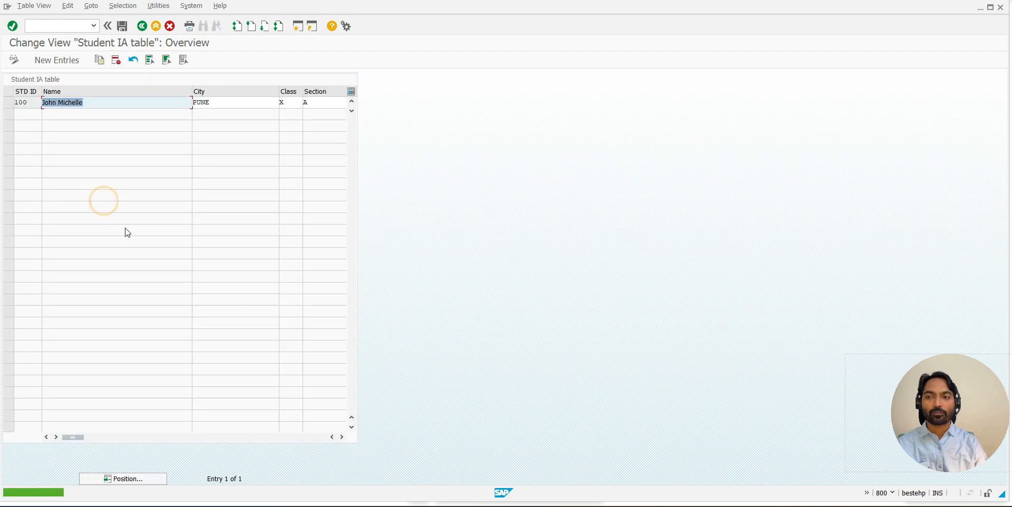
pyautogui.click(56, 63)
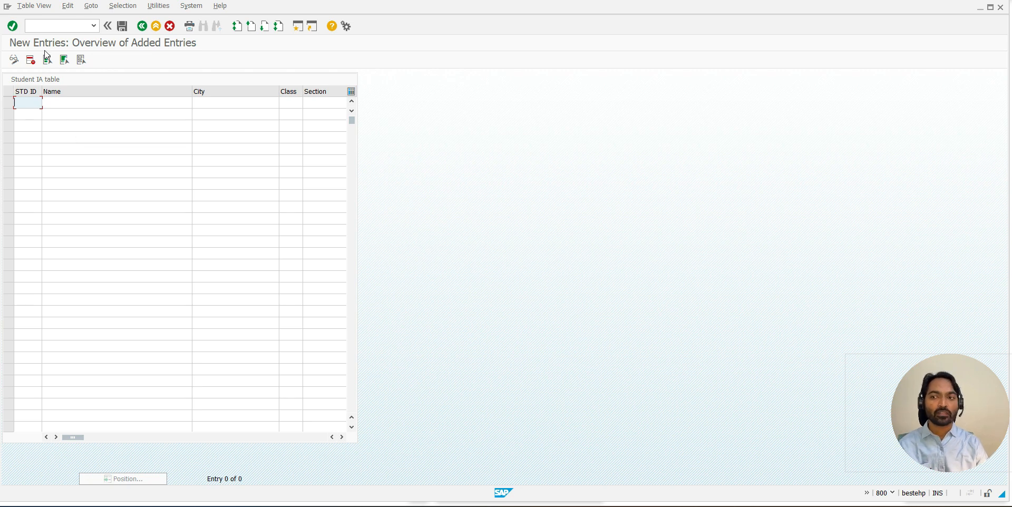
pyautogui.click(141, 25)
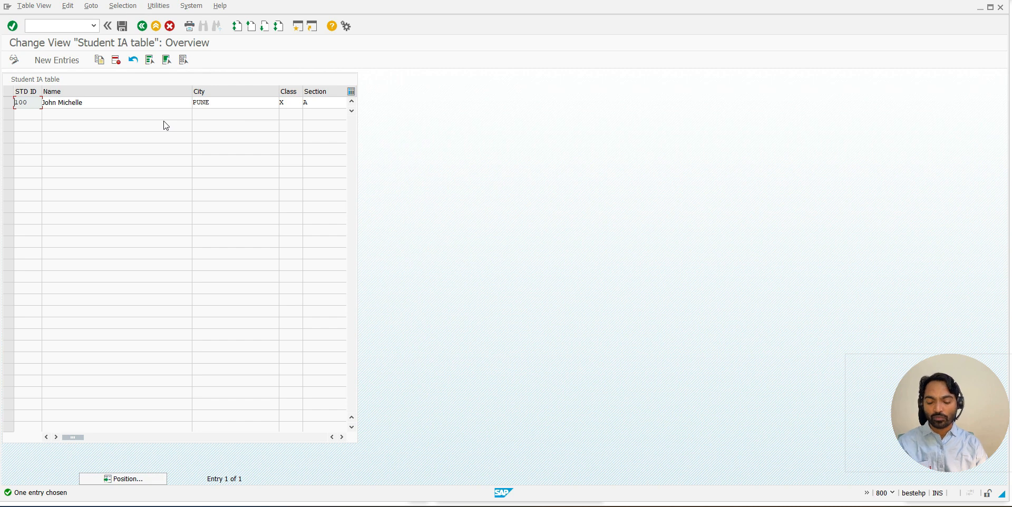
# - Switch to the other table maintenance session and go back to its initial screen
pyautogui.hotkey('alt', 'Tab')
pyautogui.press('Tab')
pyautogui.press('Tab')
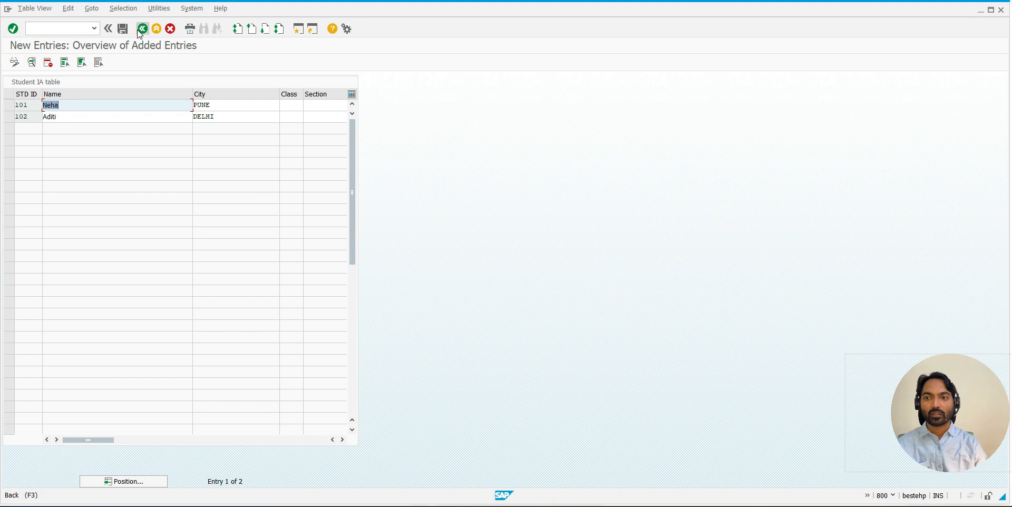
pyautogui.click(140, 29)
pyautogui.click(141, 28)
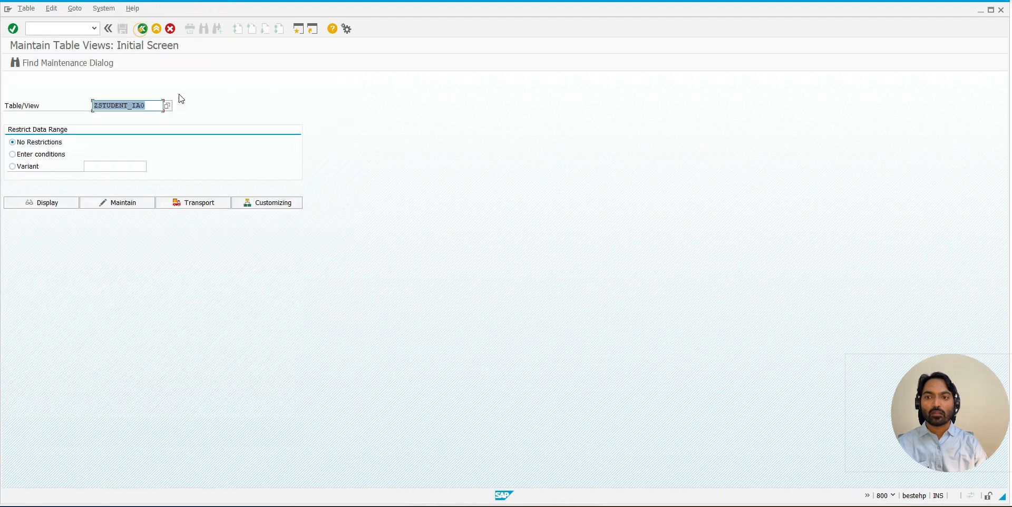
# - Open table ZSTUDENT_IA1 for maintenance and examine its single-record screen for new entries
pyautogui.click(143, 106)
pyautogui.press('BackSpace')
pyautogui.write('1')
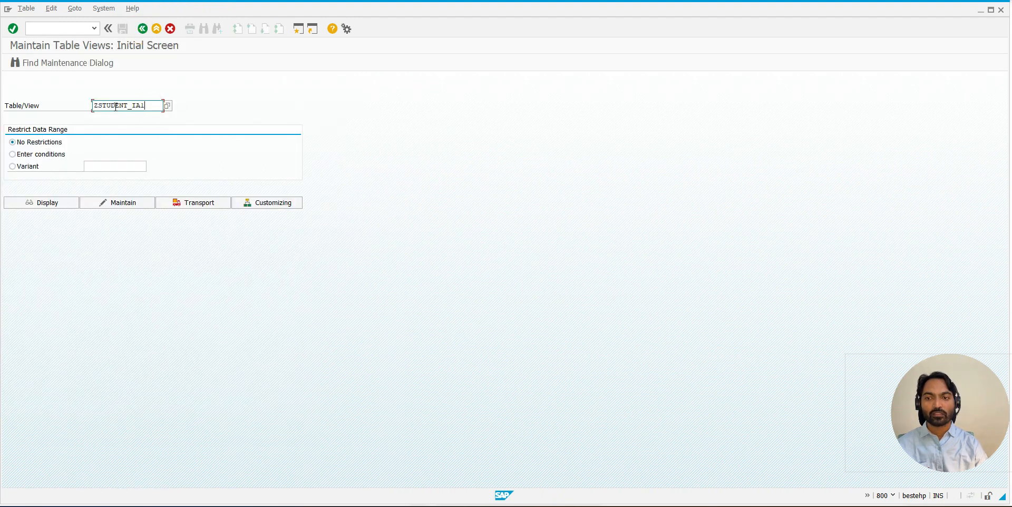
pyautogui.click(118, 202)
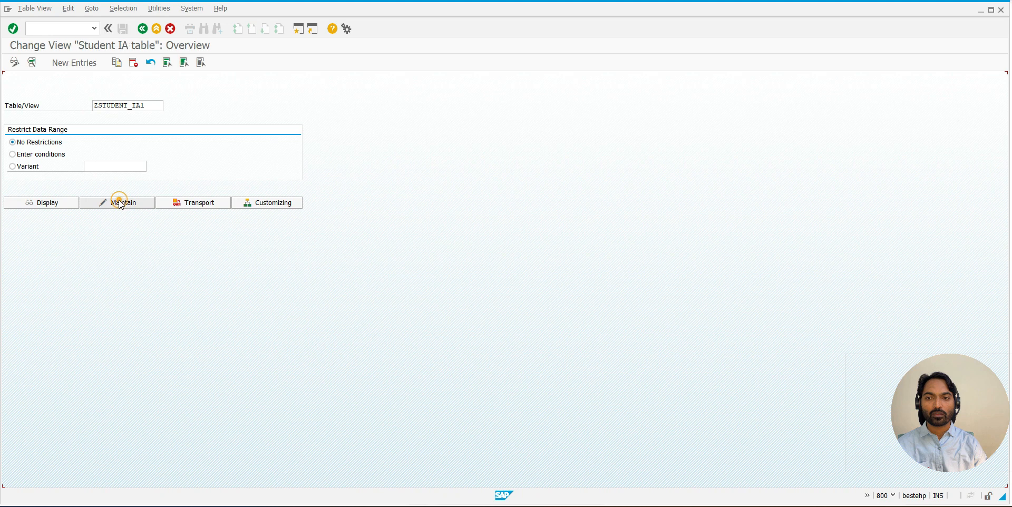
pyautogui.click(74, 64)
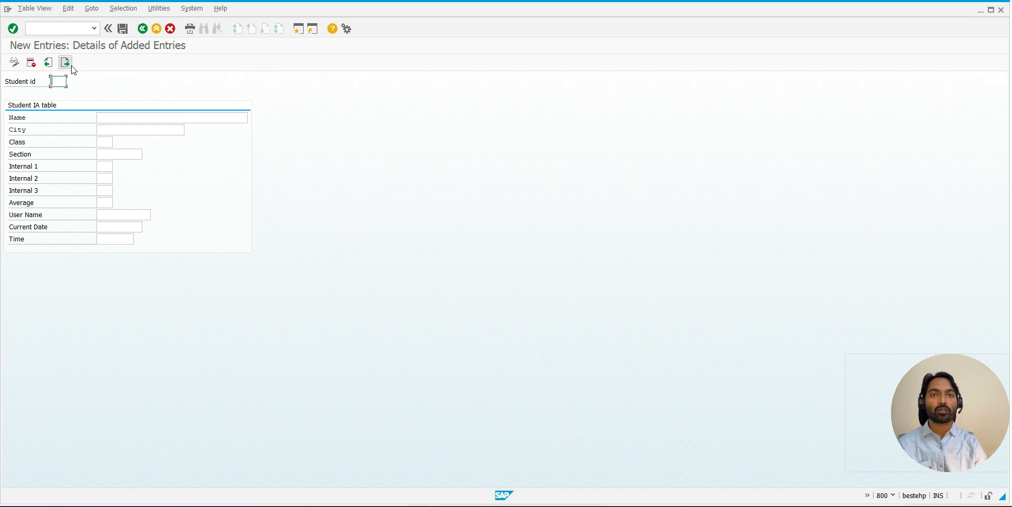
# - Back in the ZSTUDENT_IA0 session, add new entry 101 with the student's name, city Pune, class X and section A
pyautogui.hotkey('alt', 'Tab')
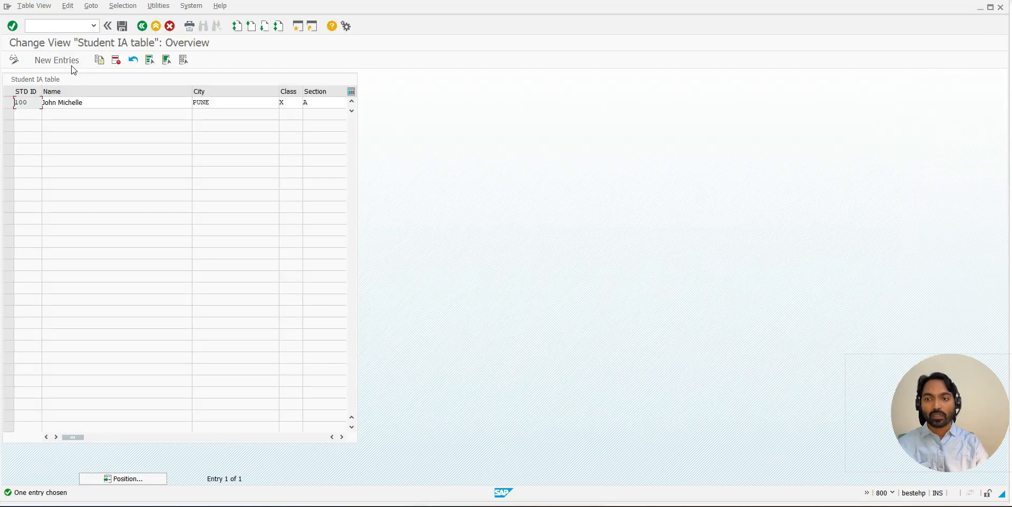
pyautogui.click(60, 62)
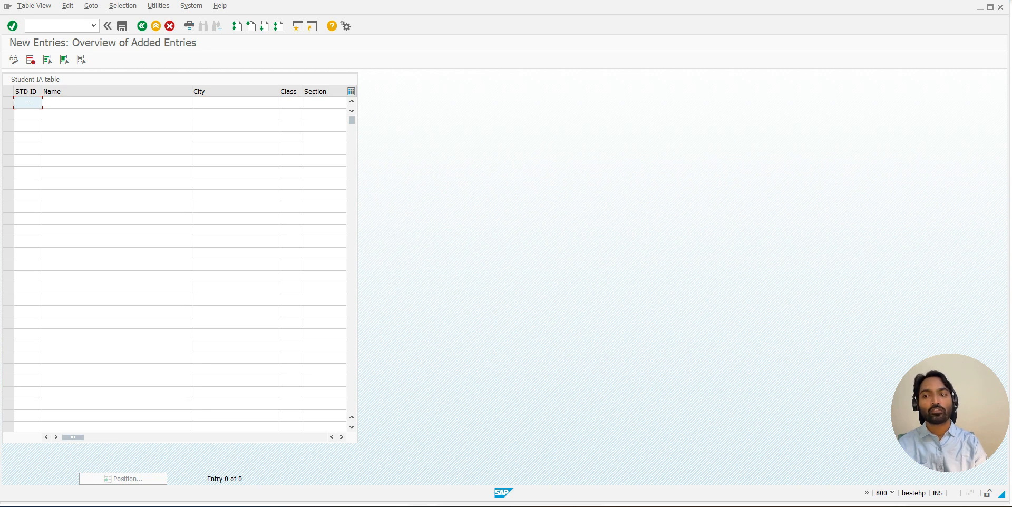
pyautogui.write('10')
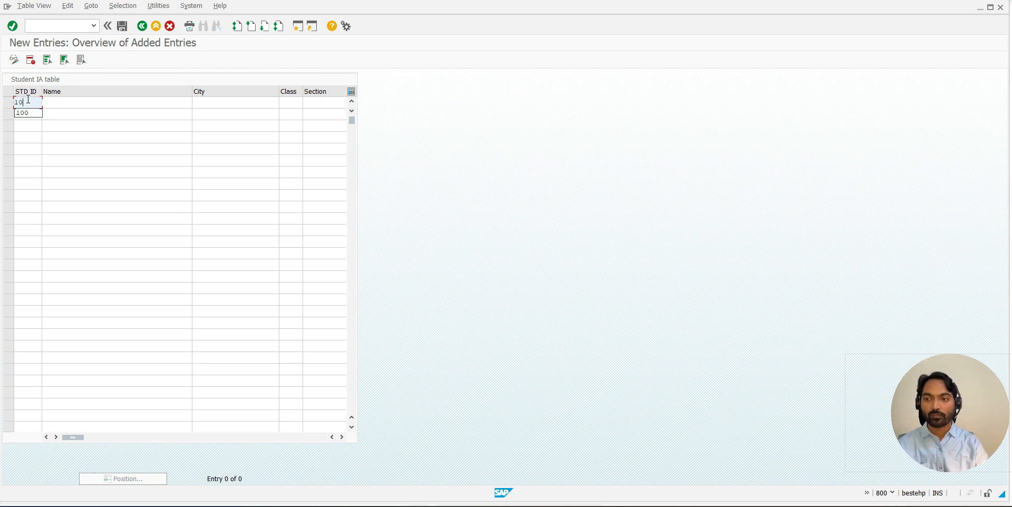
pyautogui.write('1')
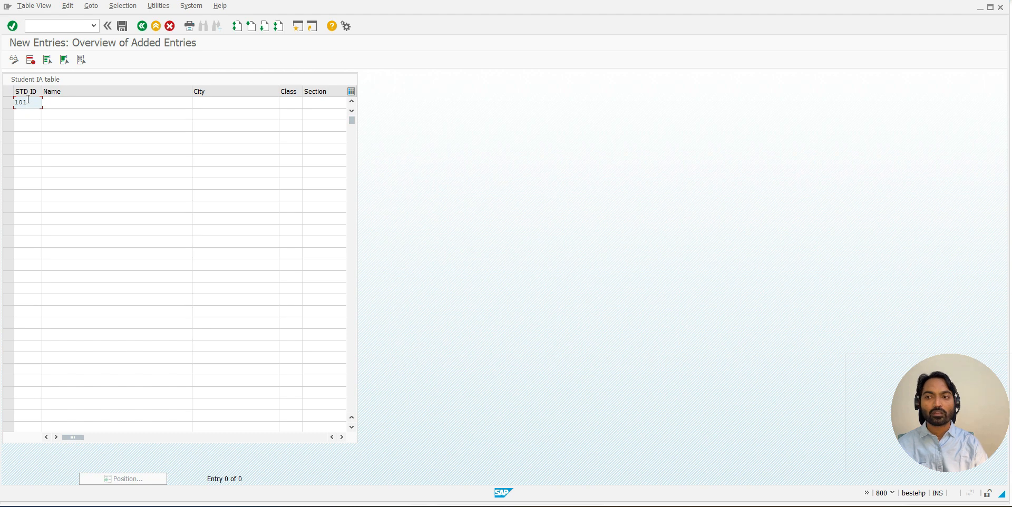
pyautogui.press('Tab')
pyautogui.write('Neha')
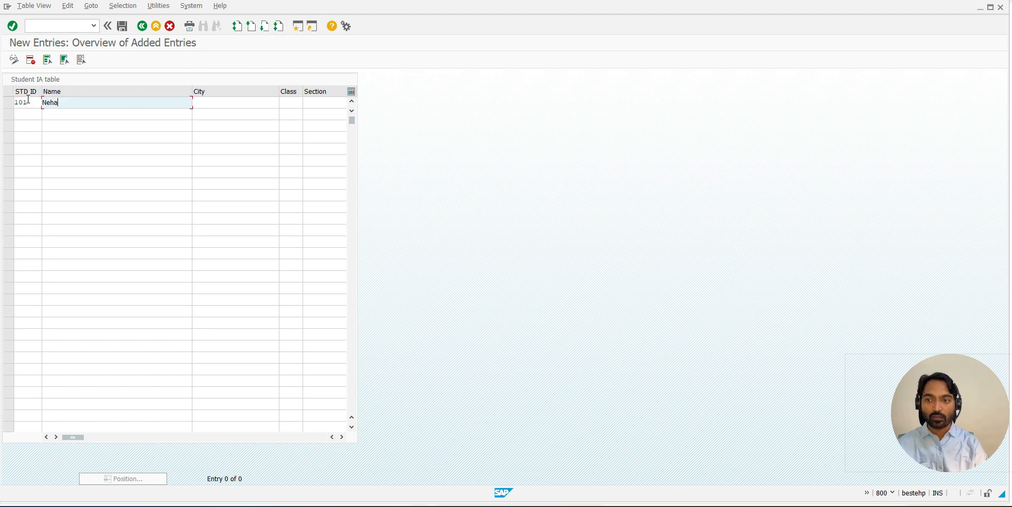
pyautogui.press('Tab')
pyautogui.write('Pune')
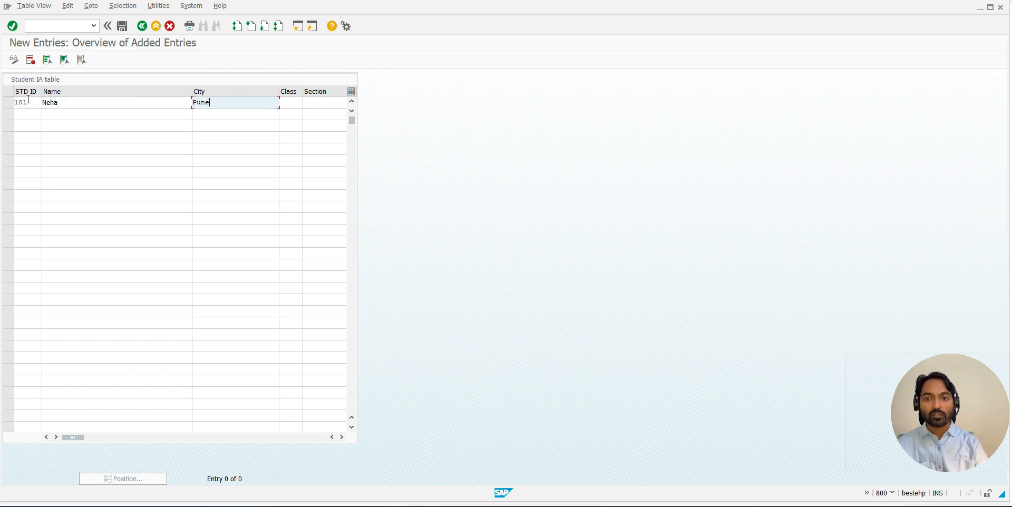
pyautogui.press('Tab')
pyautogui.write('X')
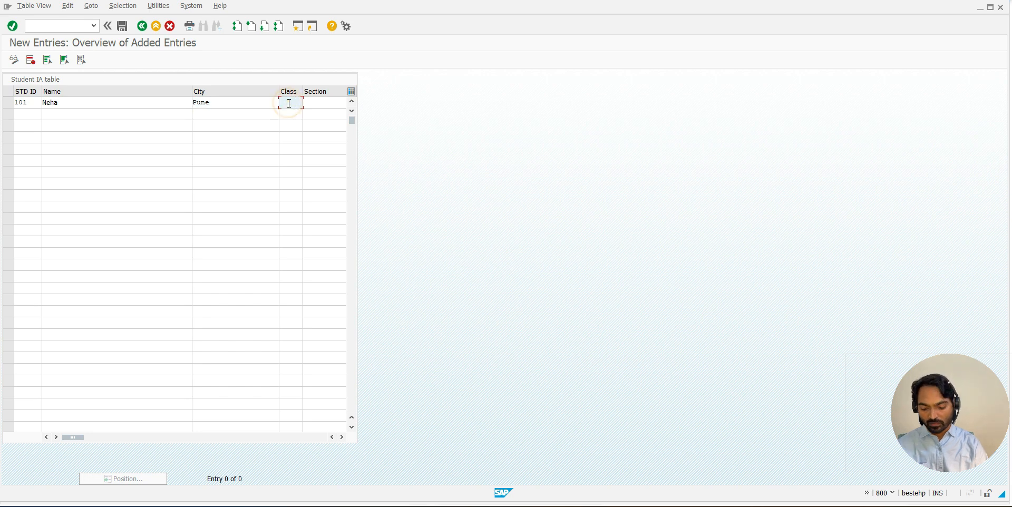
pyautogui.press('Tab')
pyautogui.write('A')
# - Enter the marks of student 101 as IA 1 23, IA 2 22 and IA 3 21, with average 22
pyautogui.press('Tab')
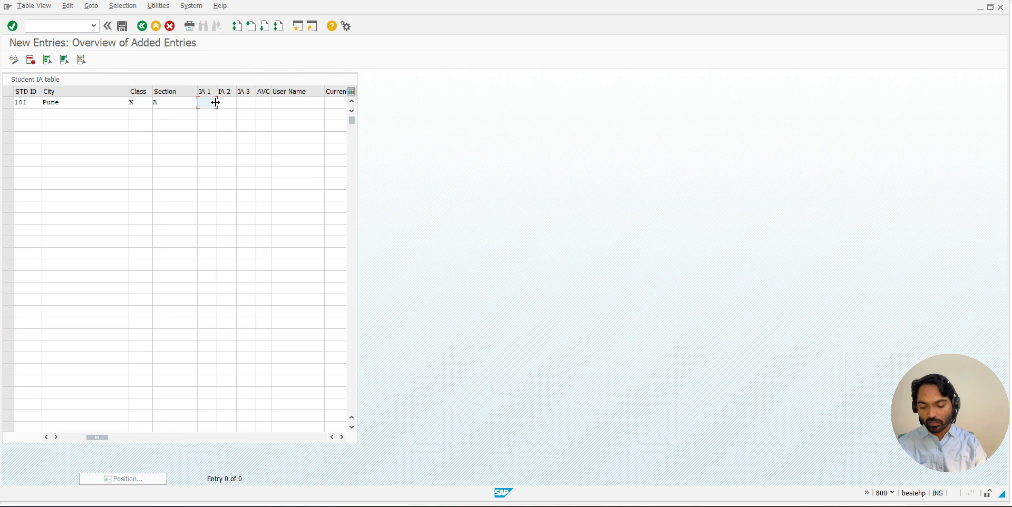
pyautogui.write('23')
pyautogui.press('Tab')
pyautogui.write('1')
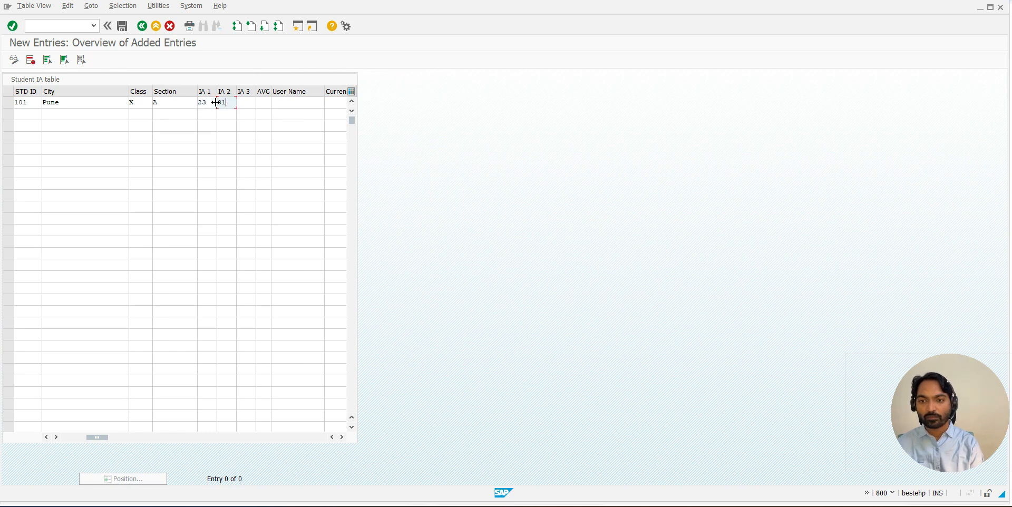
pyautogui.press('BackSpace')
pyautogui.press('BackSpace')
pyautogui.write('21')
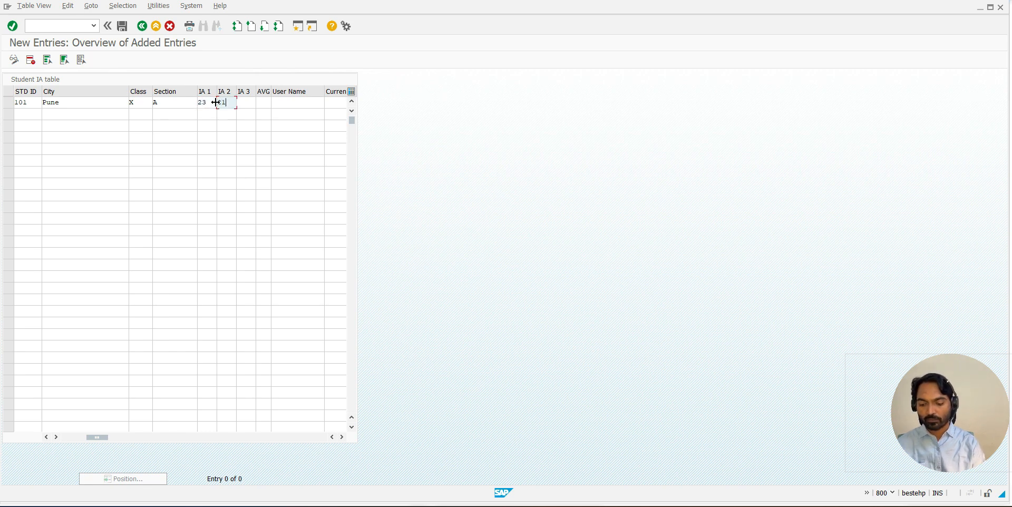
pyautogui.press('Tab')
pyautogui.write('21')
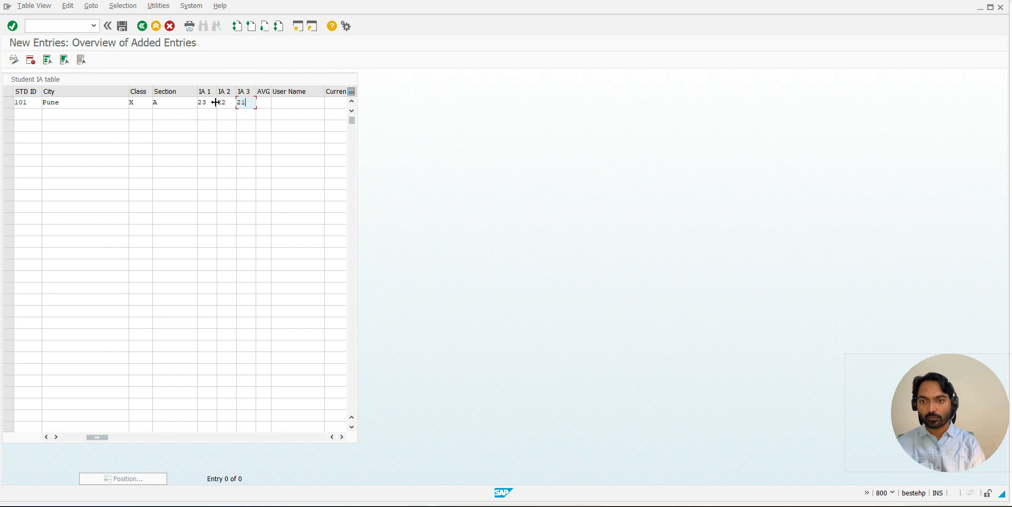
pyautogui.click(263, 102)
pyautogui.write('22')
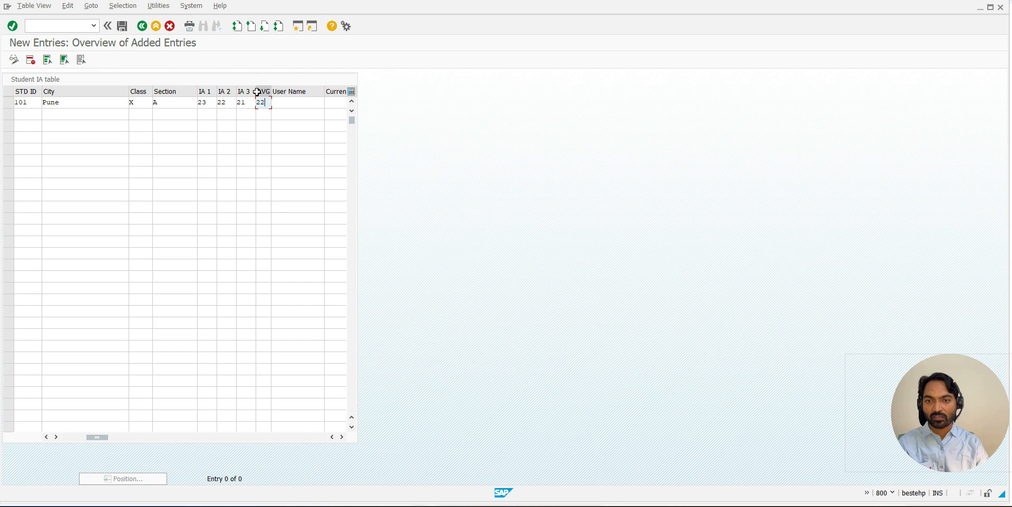
# - Fill in student 101's user name, date 13.05.2024 and time 10:47:53 from the suggested earlier values
pyautogui.click(307, 102)
pyautogui.click(306, 116)
pyautogui.click(336, 103)
pyautogui.click(334, 113)
pyautogui.click(341, 437)
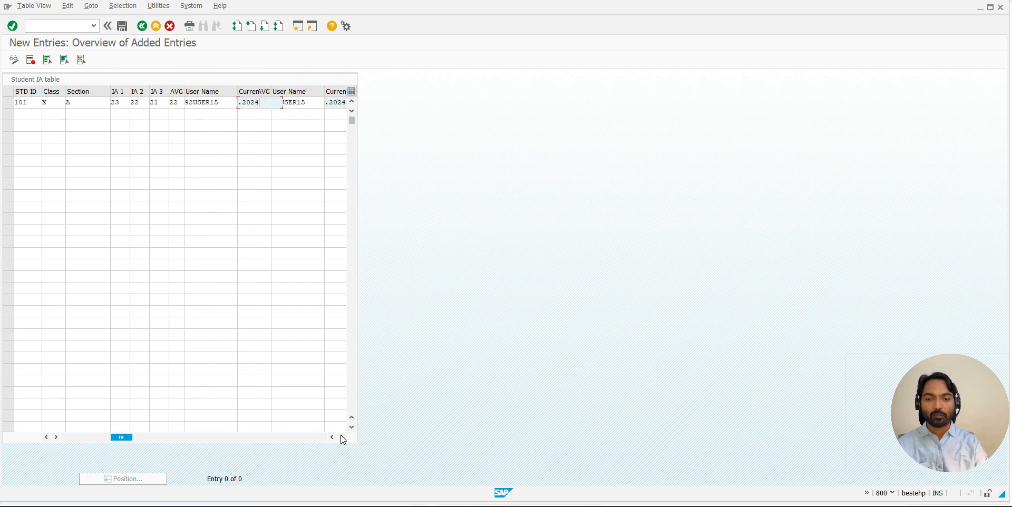
pyautogui.click(232, 103)
pyautogui.click(239, 113)
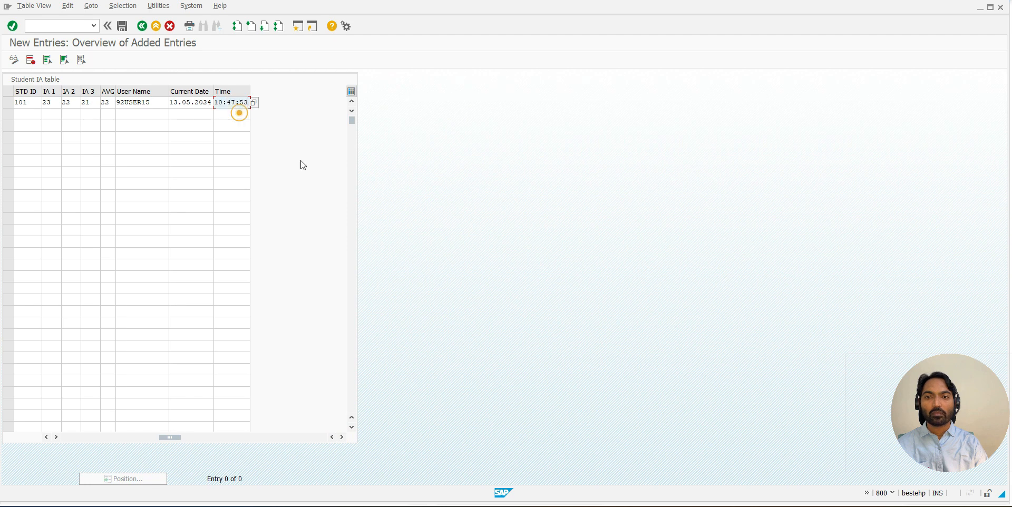
# - Start a second new entry with student ID 102 and enter the student's name
pyautogui.moveTo(165, 435); pyautogui.dragTo(60, 435)
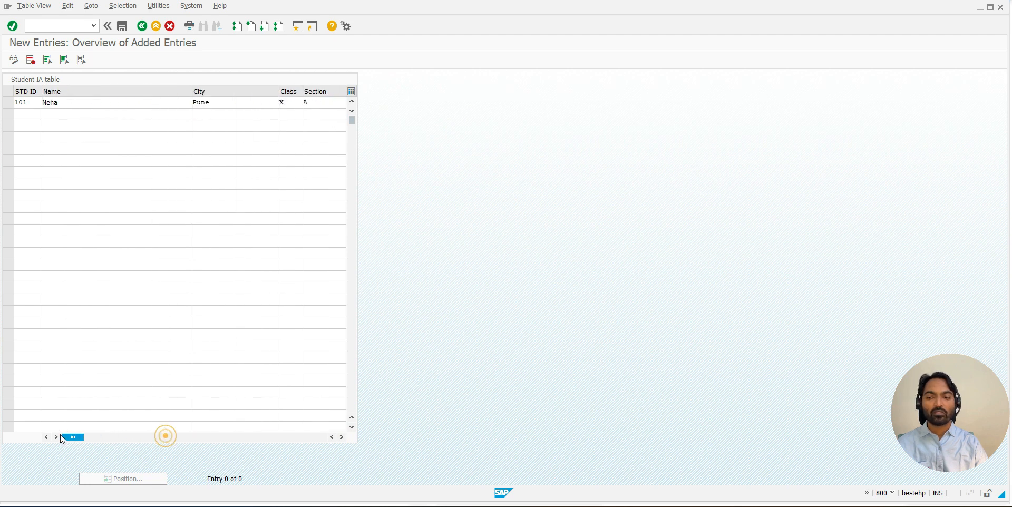
pyautogui.click(27, 122)
pyautogui.click(27, 113)
pyautogui.click(29, 132)
pyautogui.click(25, 147)
pyautogui.click(26, 113)
pyautogui.write('102')
pyautogui.press('Tab')
pyautogui.write('Aditi')
# - Fill in student 102's city, class and section A from the suggested earlier values
pyautogui.click(223, 115)
pyautogui.click(210, 126)
pyautogui.click(289, 113)
pyautogui.click(289, 123)
pyautogui.click(309, 114)
pyautogui.click(310, 123)
# - Enter the marks of student 102 as IA 1 21, IA 2 22 and IA 3 23, with average 22
pyautogui.click(342, 438)
pyautogui.click(342, 438)
pyautogui.click(96, 114)
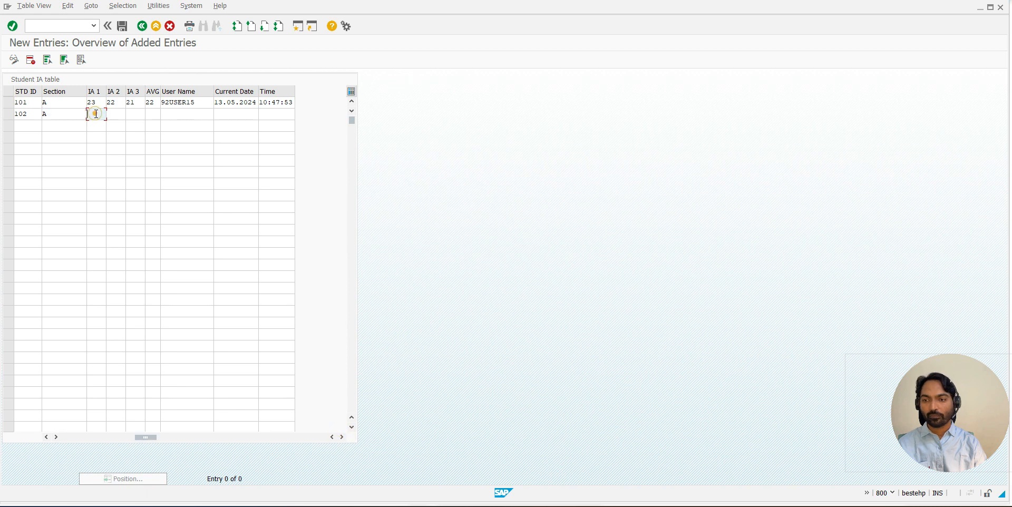
pyautogui.write('21')
pyautogui.press('Tab')
pyautogui.write('22')
pyautogui.press('Tab')
pyautogui.write('23')
pyautogui.click(149, 117)
pyautogui.write('22')
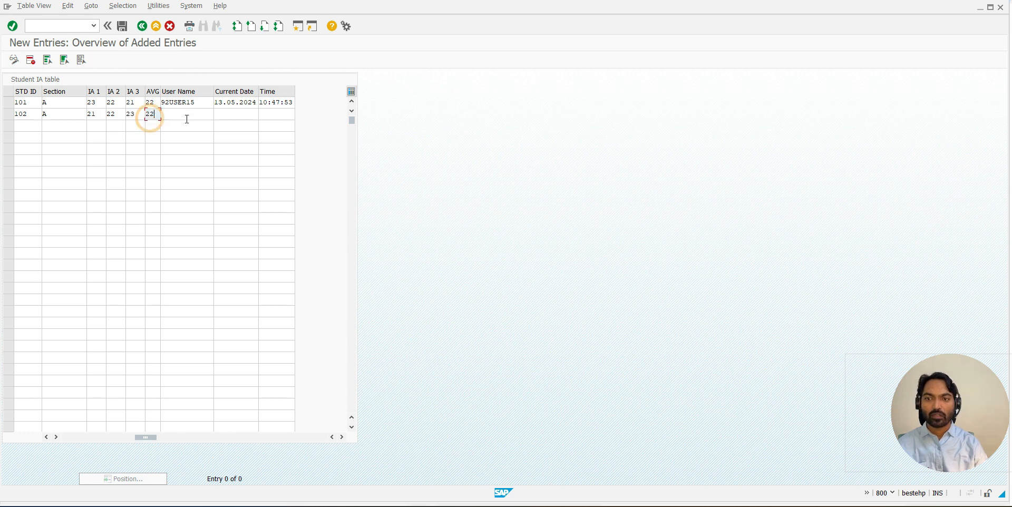
# - Fill in student 102's user name, date 13.05.2024 and time 10:47:53 from the suggested earlier values and save the new entries
pyautogui.click(187, 118)
pyautogui.click(182, 123)
pyautogui.click(235, 114)
pyautogui.click(236, 124)
pyautogui.click(272, 114)
pyautogui.click(272, 125)
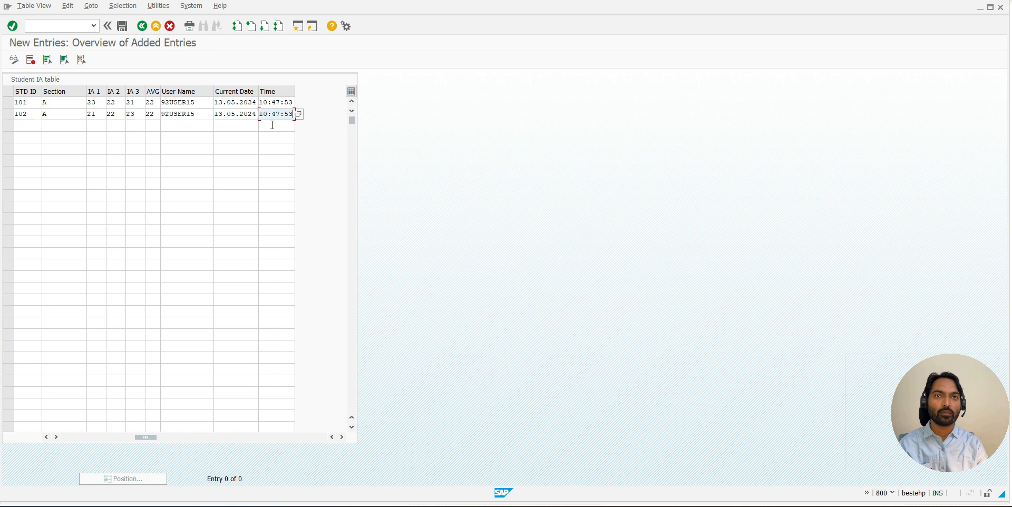
pyautogui.click(122, 26)
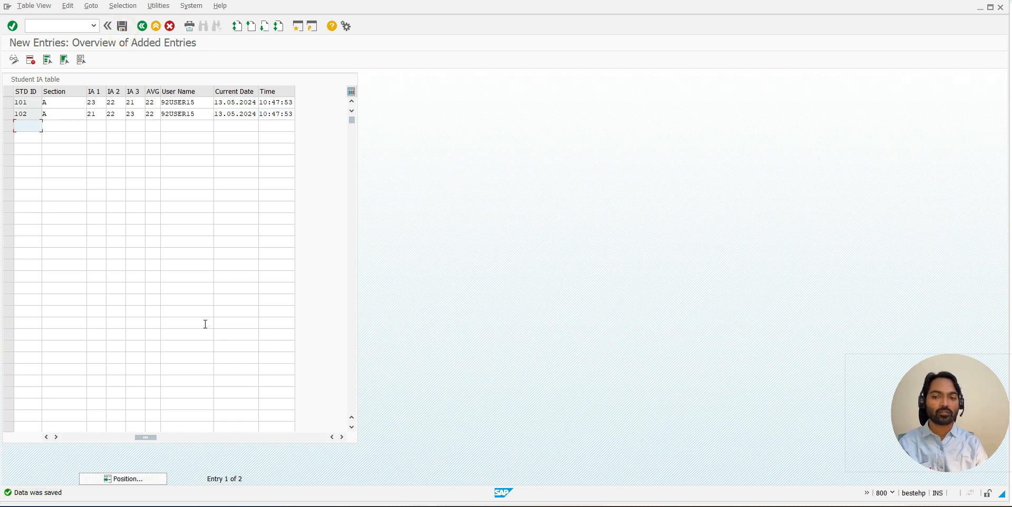
pyautogui.moveTo(145, 438); pyautogui.dragTo(55, 448)
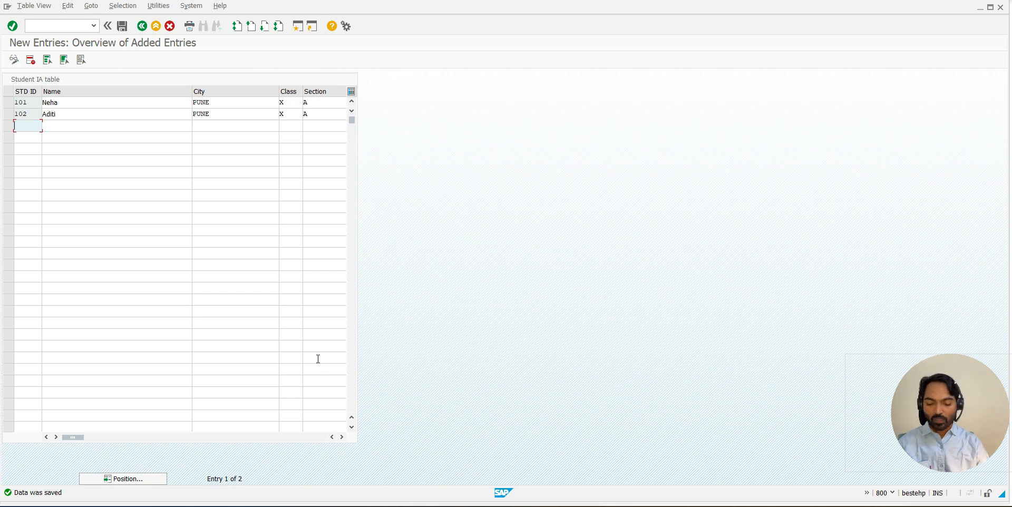
# - Switch to the session with the maintenance generator and return to the definition of table ZSTUDENT_IA0
pyautogui.hotkey('alt', 'Tab')
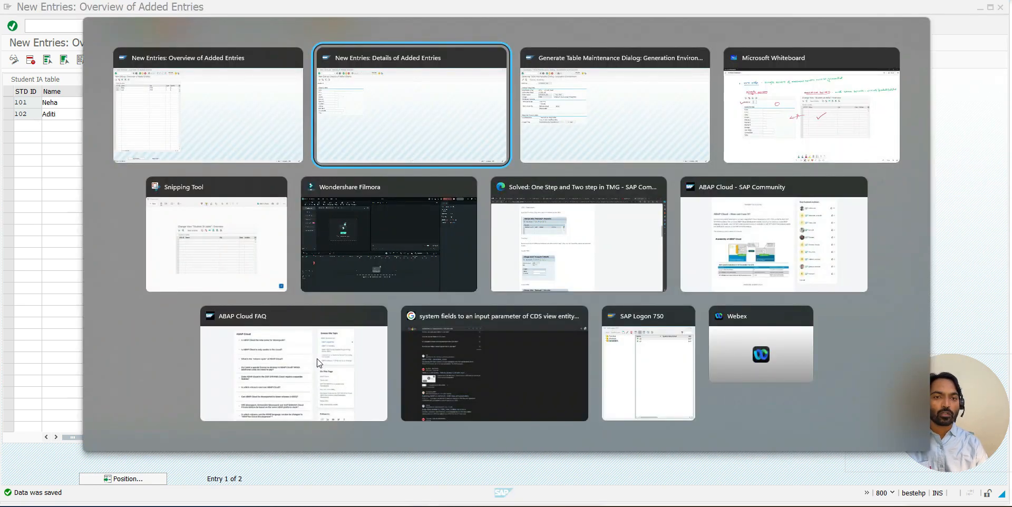
pyautogui.hotkey('alt', 'Tab')
pyautogui.click(143, 25)
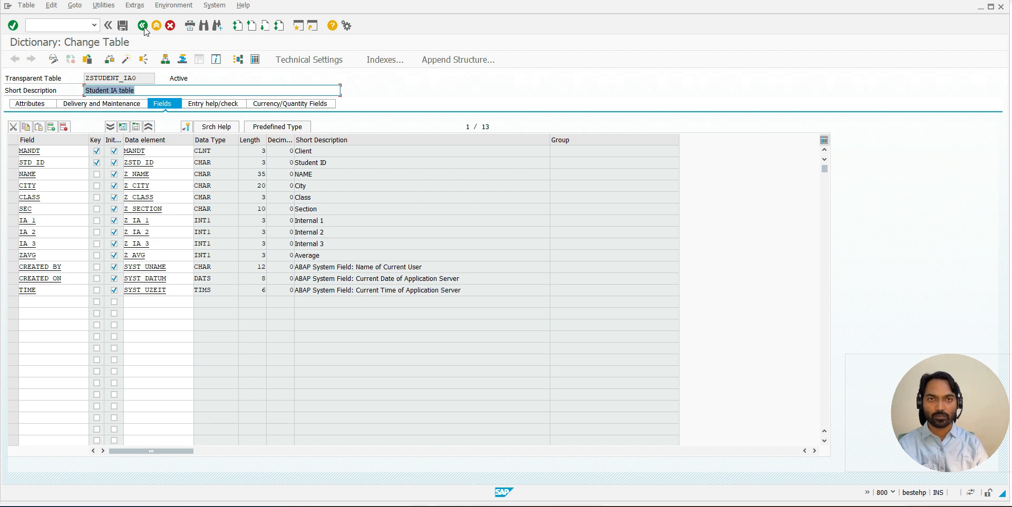
# - Add a non-key field GENDER with data element ZGENDER after the TIME field and activate the table
pyautogui.click(39, 300)
pyautogui.write('GENDER')
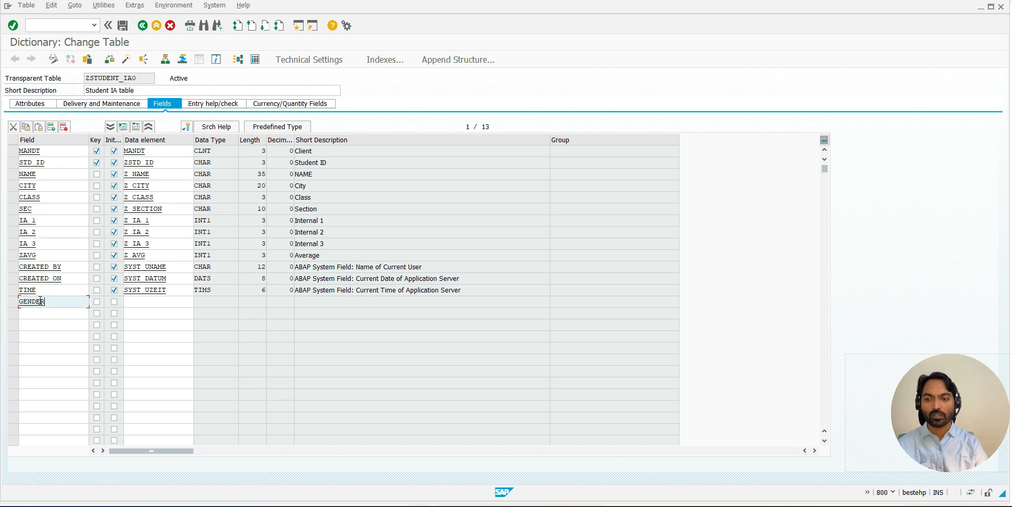
pyautogui.press('Tab')
pyautogui.press('Tab')
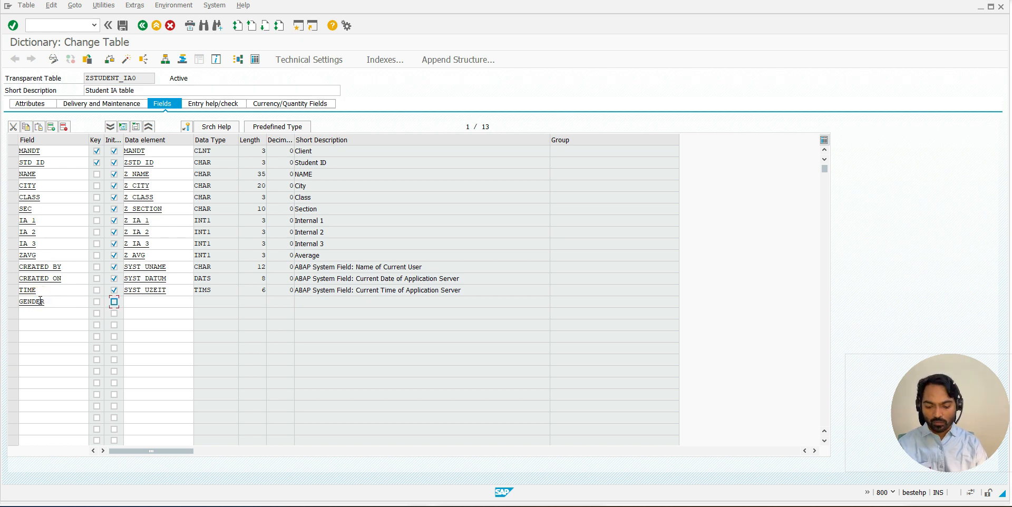
pyautogui.press('Tab')
pyautogui.write('Z')
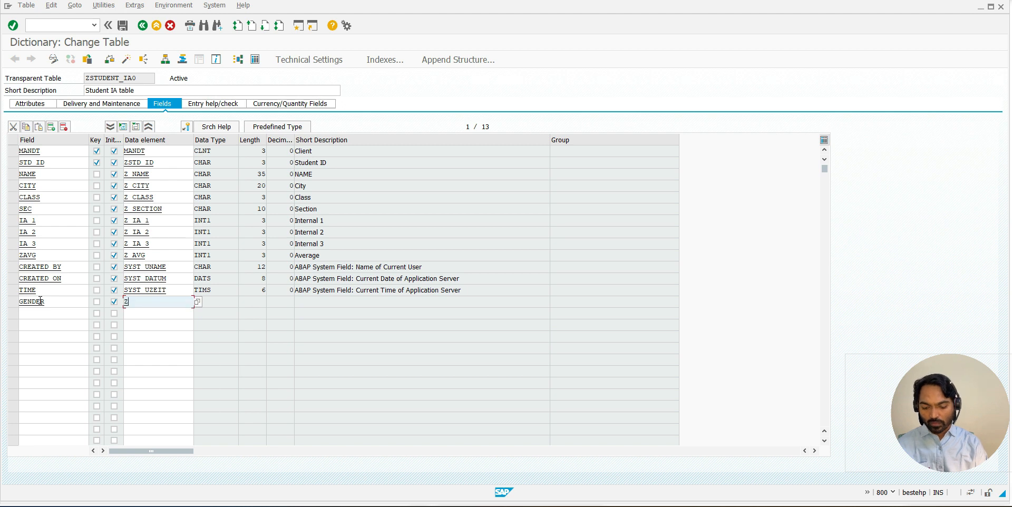
pyautogui.write('GENDER')
pyautogui.press('Return')
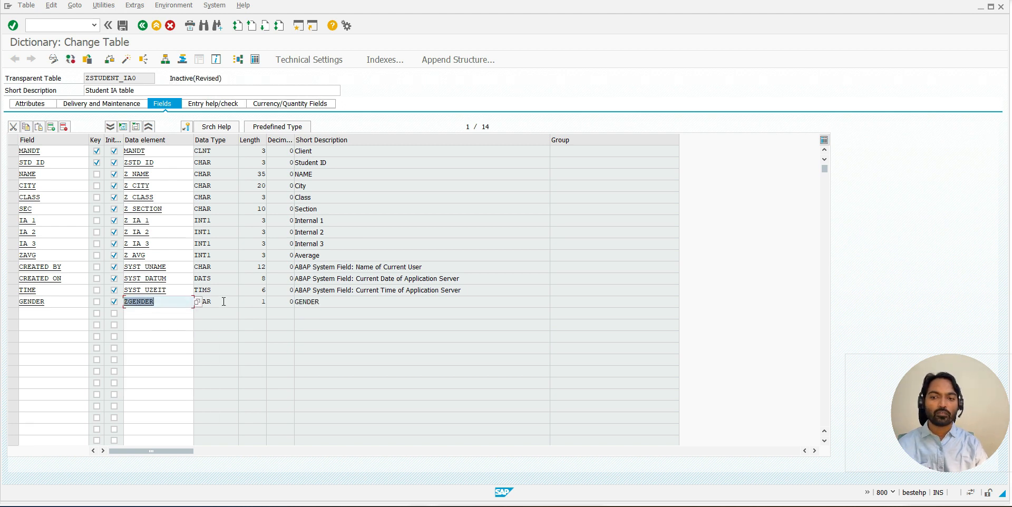
pyautogui.click(214, 302)
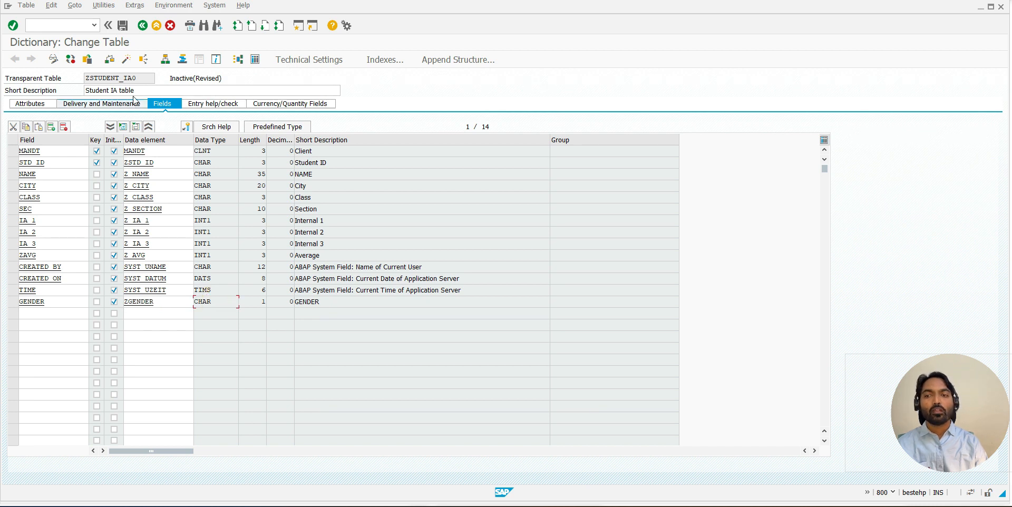
pyautogui.click(126, 60)
pyautogui.press('Return')
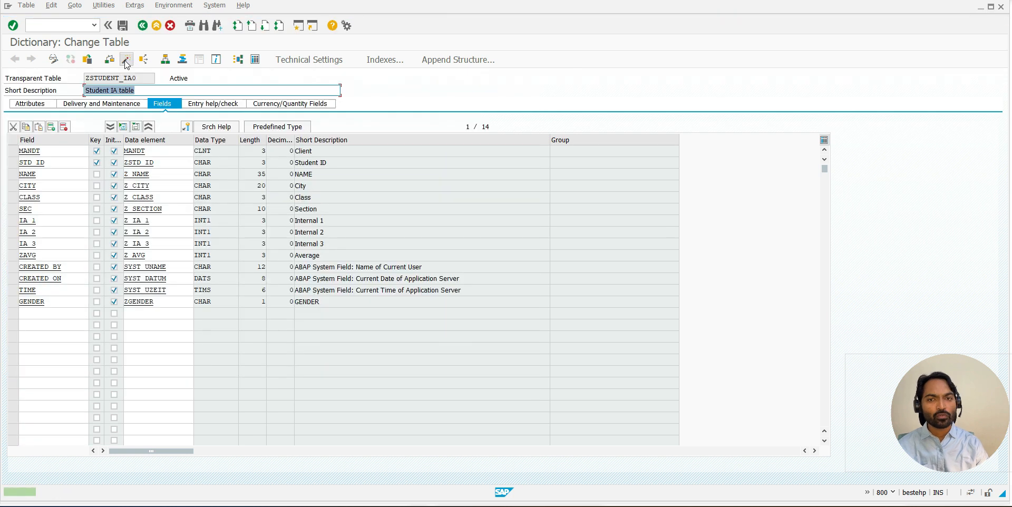
# - Return to the initial screen of the SM30 session and display the entries of ZSTUDENT_IA0
pyautogui.hotkey('alt', 'Tab')
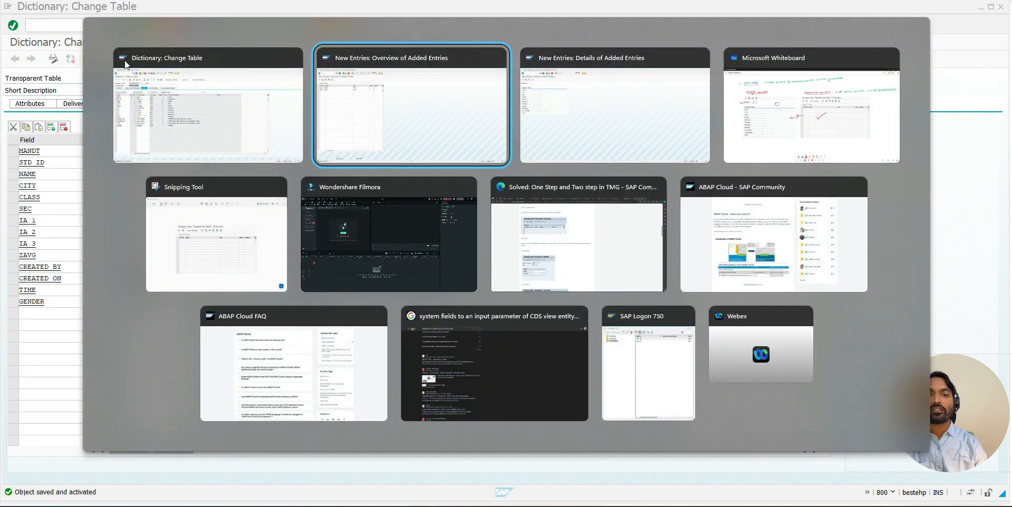
pyautogui.click(141, 25)
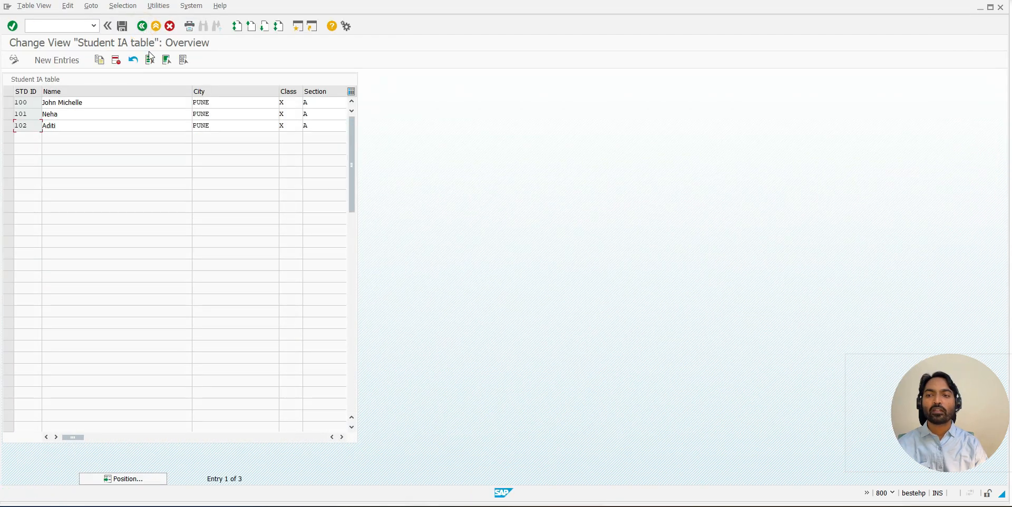
pyautogui.click(143, 28)
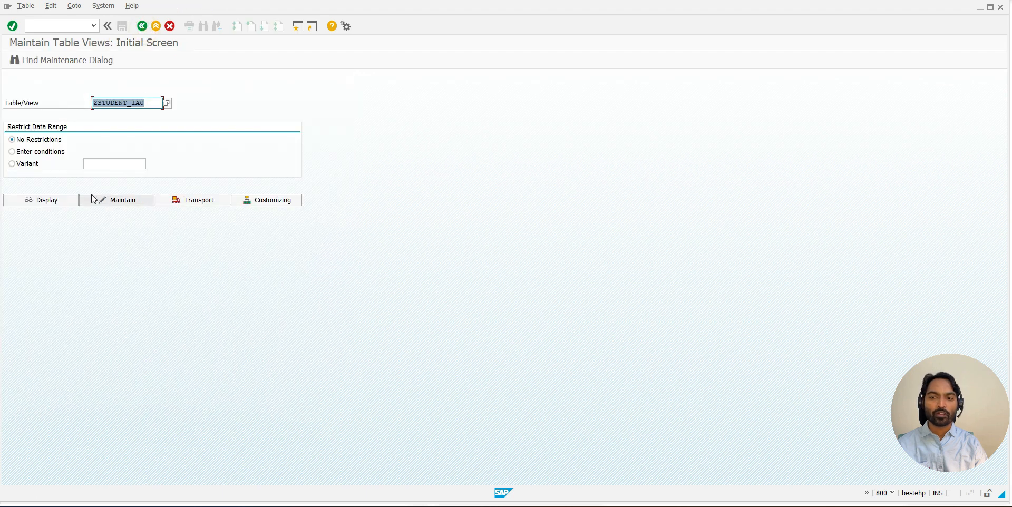
pyautogui.click(55, 201)
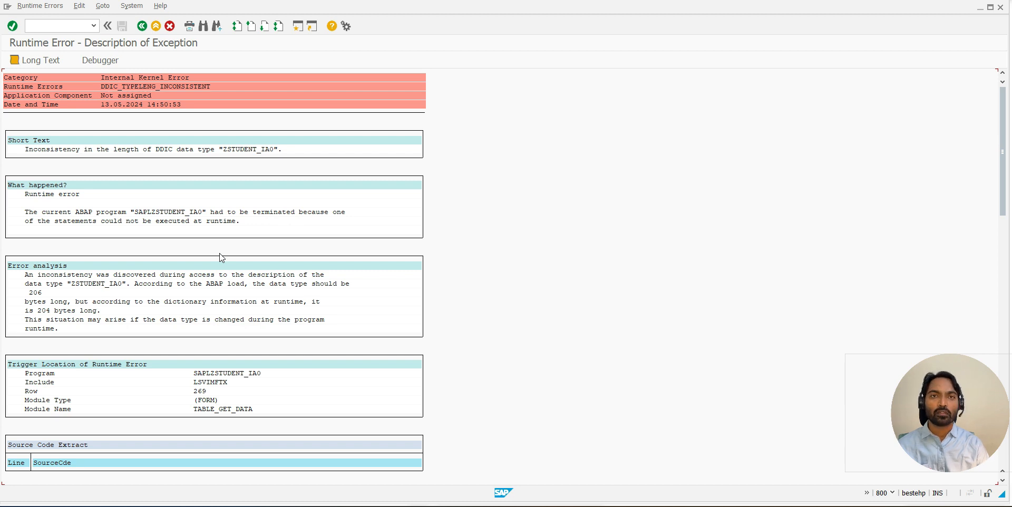
# - Open the Table Maintenance Generator of ZSTUDENT_IA0 from its definition and delete all its generated objects, including the function group
pyautogui.hotkey('alt', 'Tab')
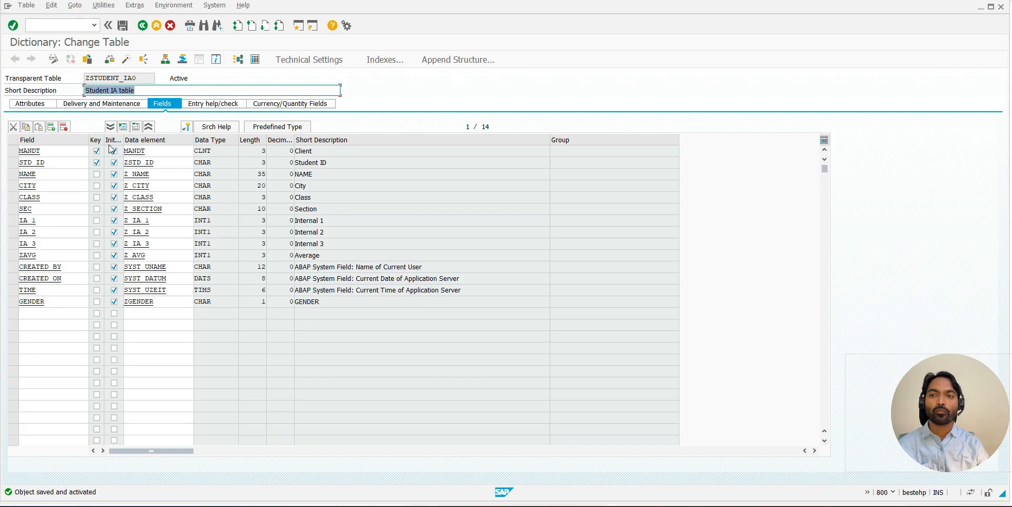
pyautogui.click(109, 6)
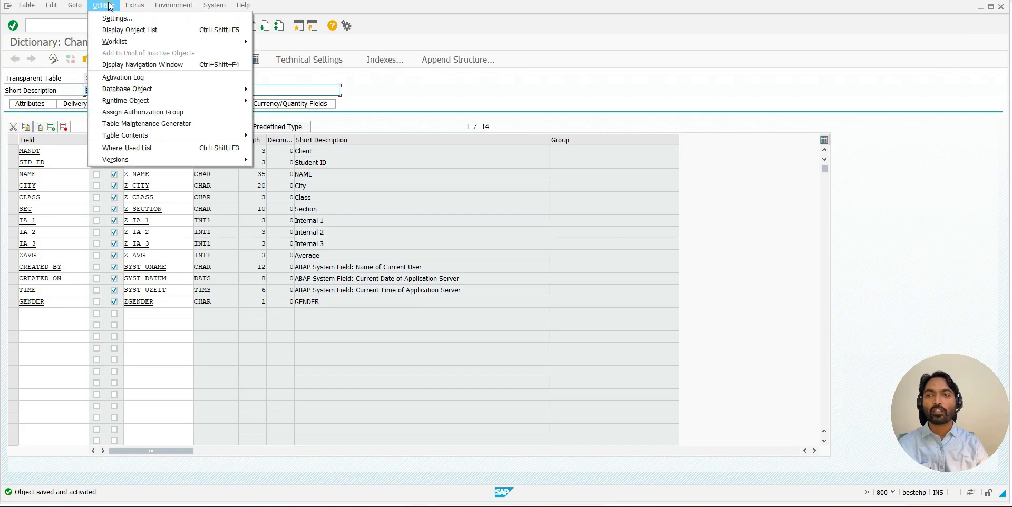
pyautogui.click(135, 125)
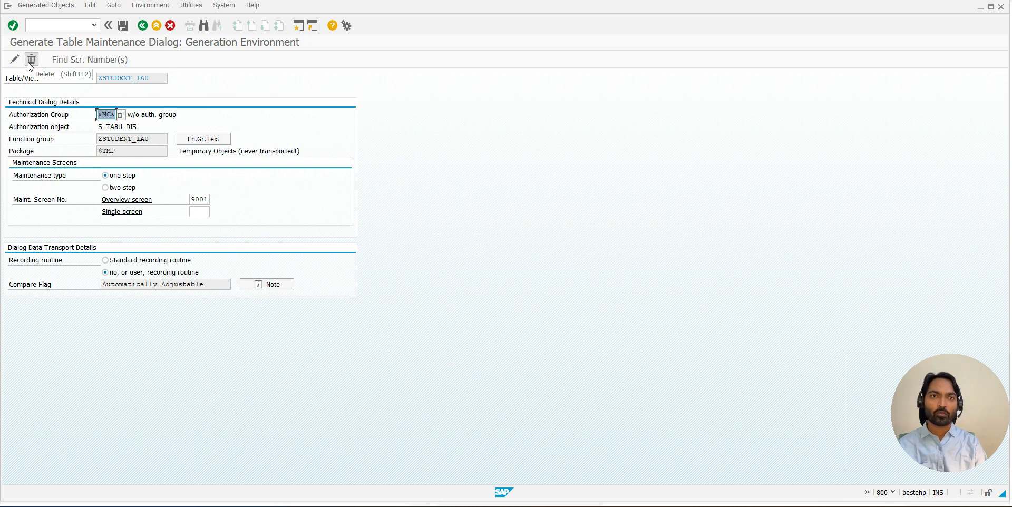
pyautogui.click(30, 62)
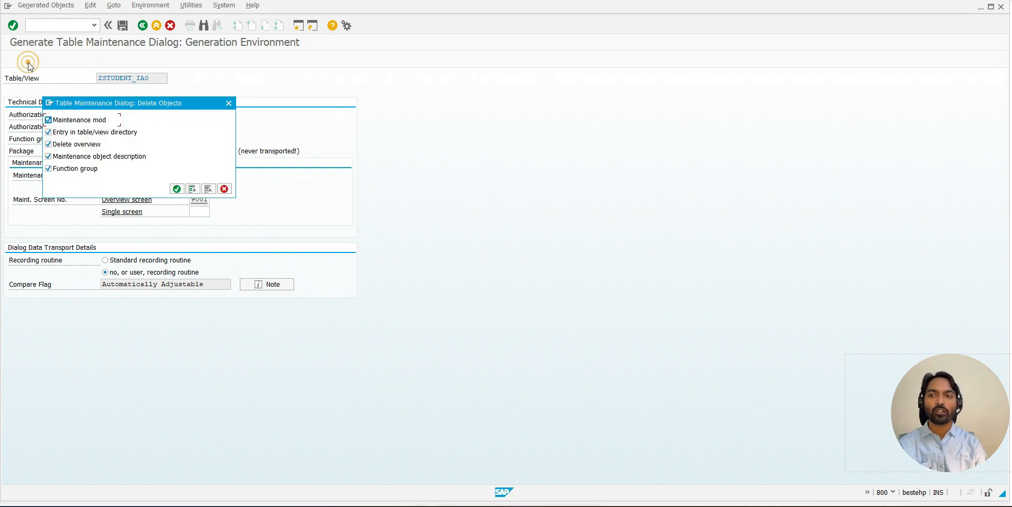
pyautogui.click(177, 189)
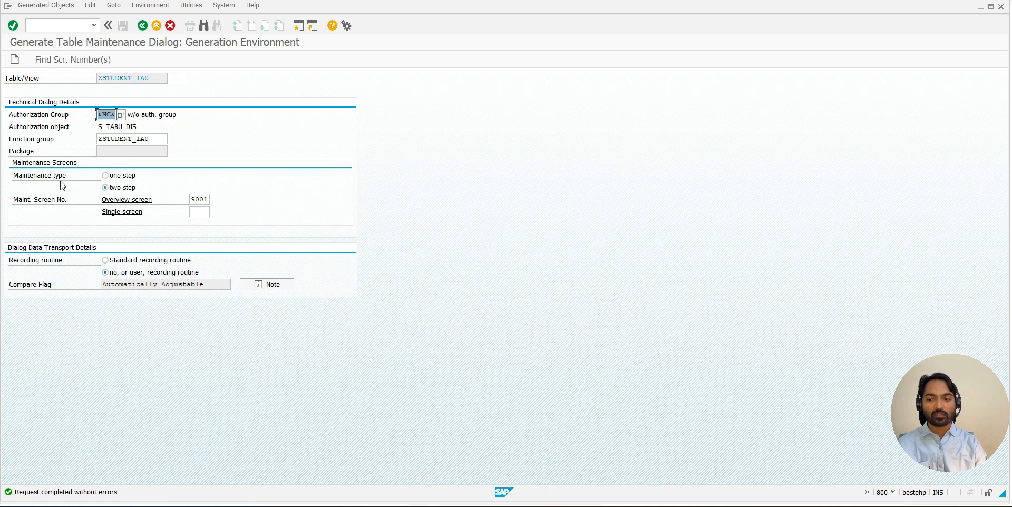
# - Create the maintenance dialog again with maintenance type one step and overview screen 9001, saved as a local object
pyautogui.click(15, 59)
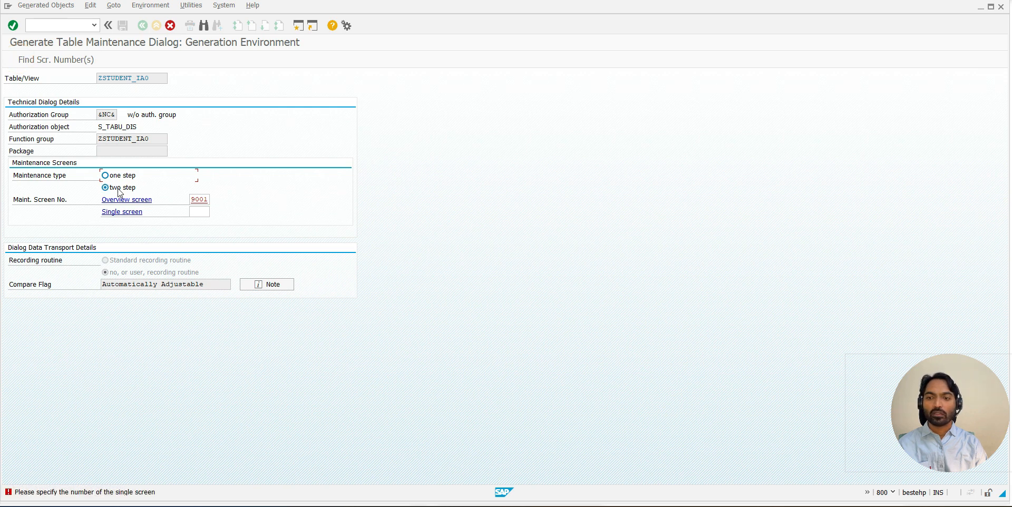
pyautogui.click(95, 60)
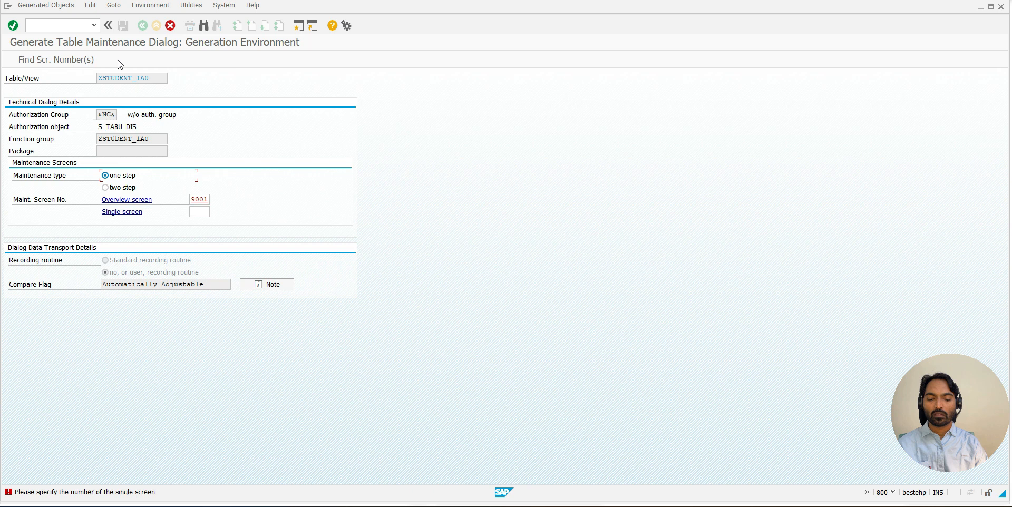
pyautogui.click(217, 250)
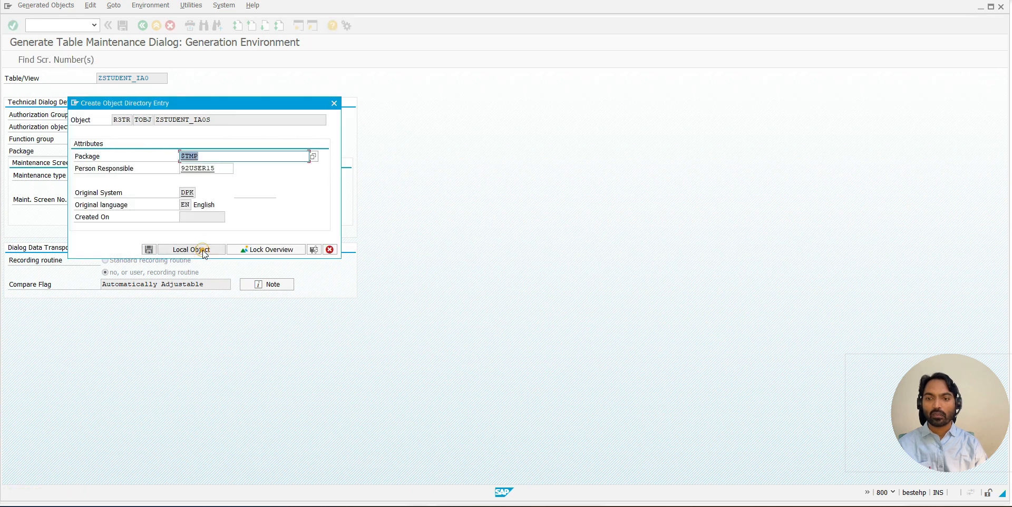
pyautogui.click(196, 250)
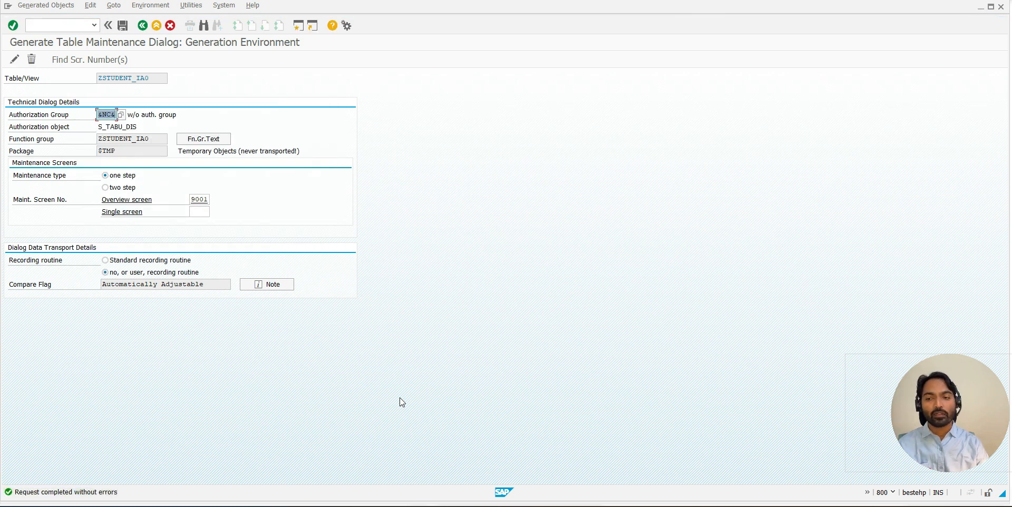
# - Start changing the generated maintenance dialog with all six reasons for change selected, from changed maintenance type to other text table relation
pyautogui.click(15, 62)
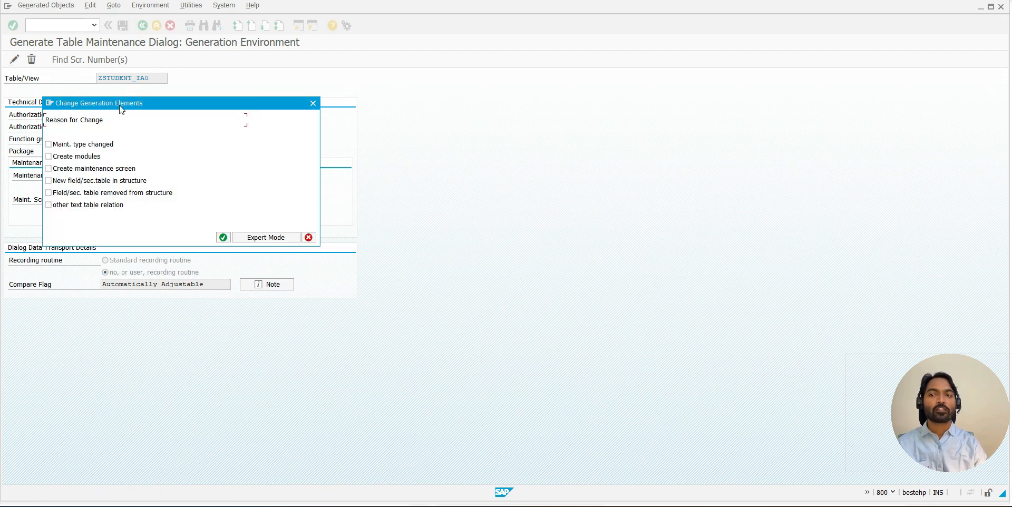
pyautogui.moveTo(120, 104); pyautogui.dragTo(163, 80)
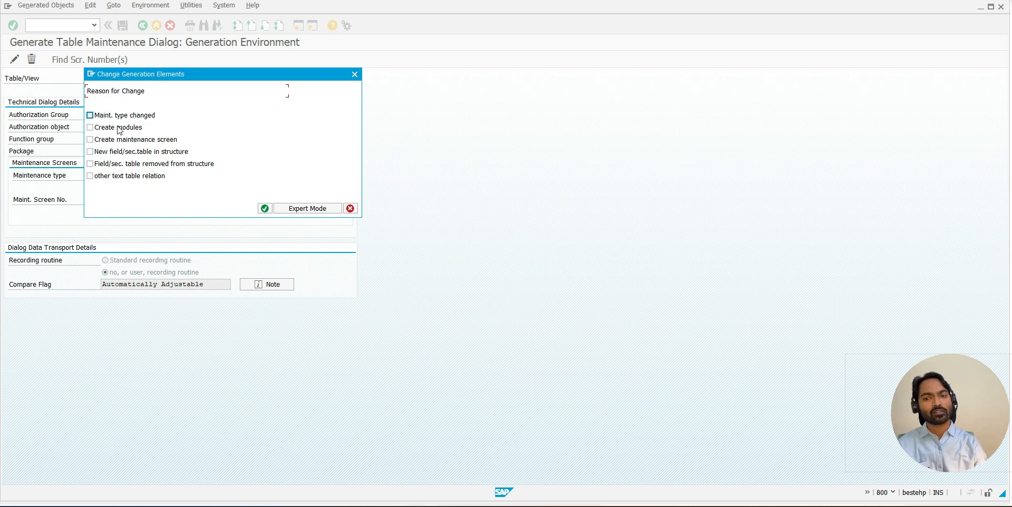
pyautogui.click(89, 115)
pyautogui.click(90, 127)
pyautogui.click(89, 139)
pyautogui.click(90, 152)
pyautogui.click(89, 163)
pyautogui.click(89, 175)
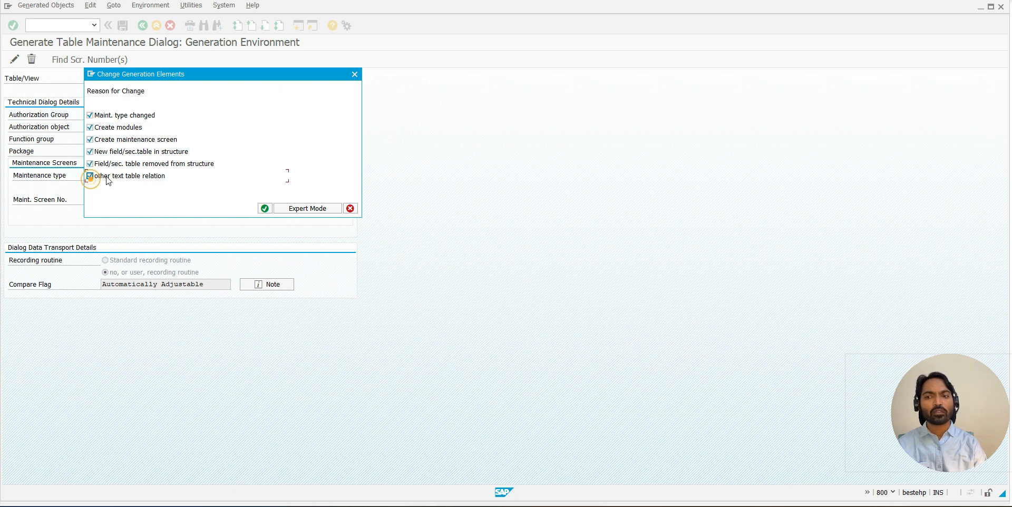
pyautogui.click(264, 208)
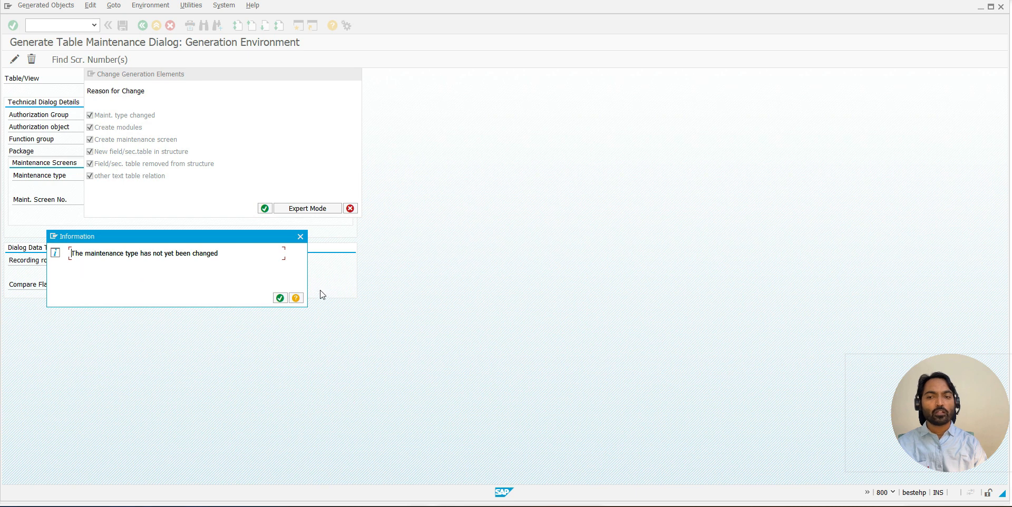
pyautogui.click(276, 297)
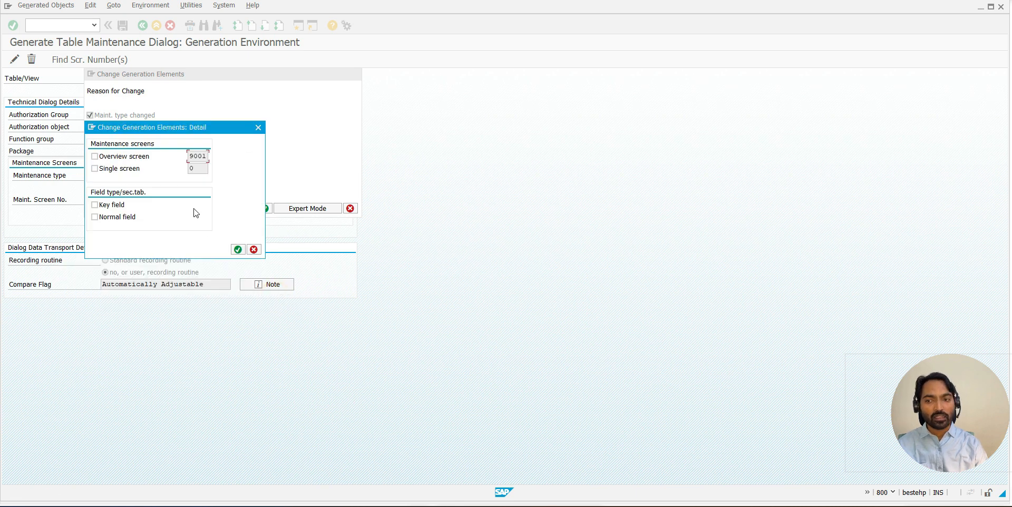
# - Regenerate overview screen 9001 for both key and normal fields, accepting that the screen is deleted and re-created
pyautogui.click(96, 157)
pyautogui.click(96, 216)
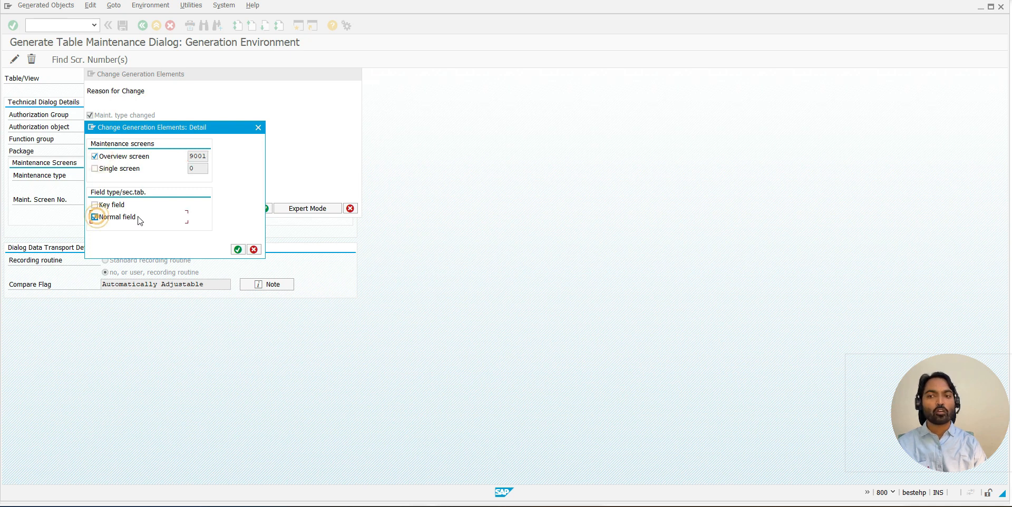
pyautogui.click(104, 212)
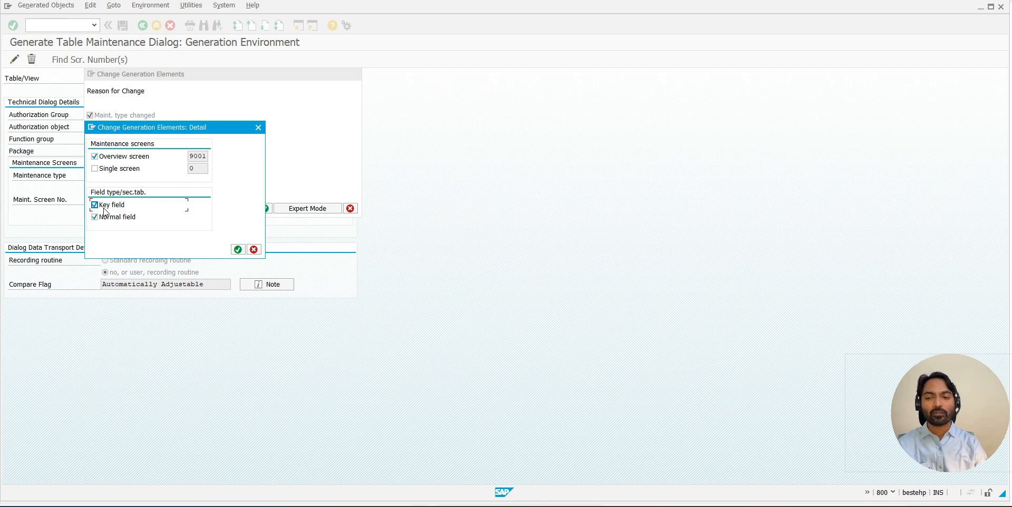
pyautogui.click(238, 249)
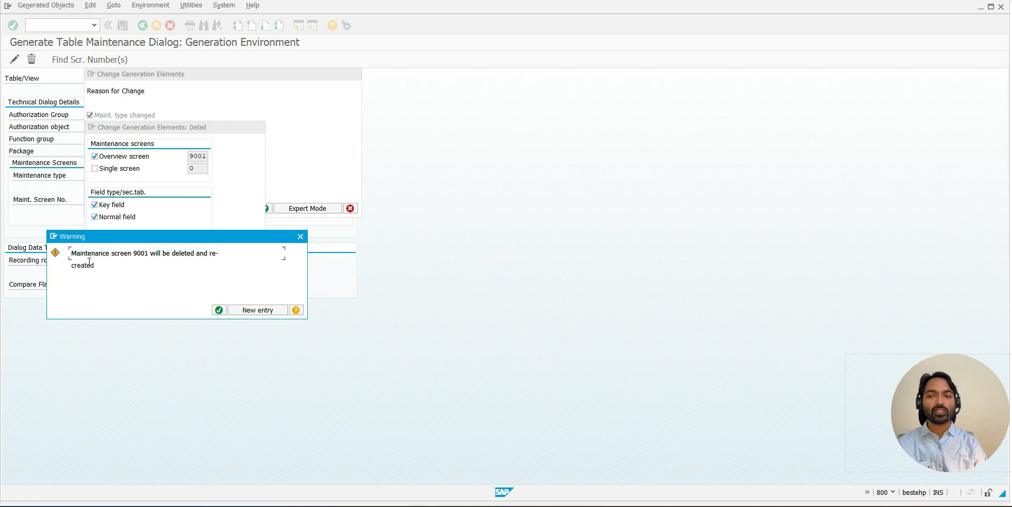
pyautogui.moveTo(82, 254); pyautogui.dragTo(170, 253)
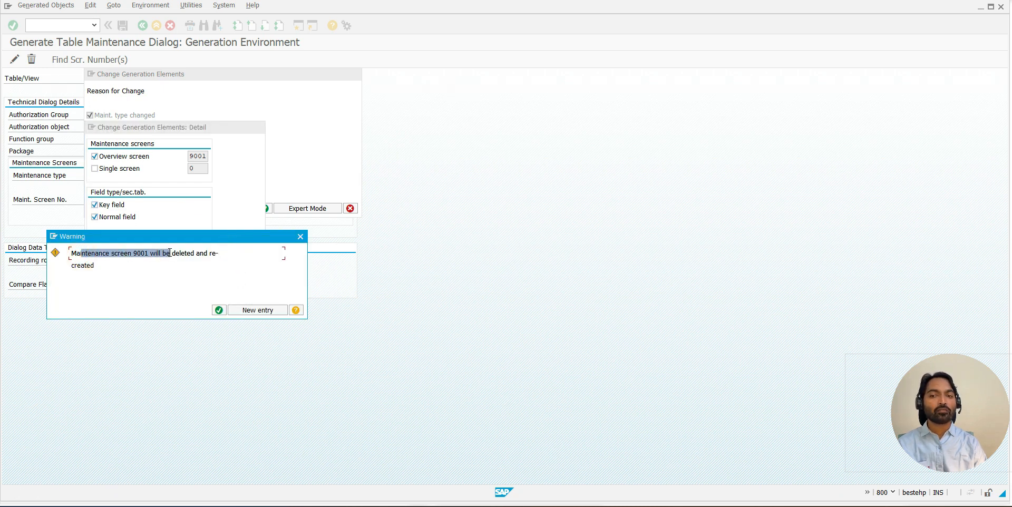
pyautogui.click(218, 310)
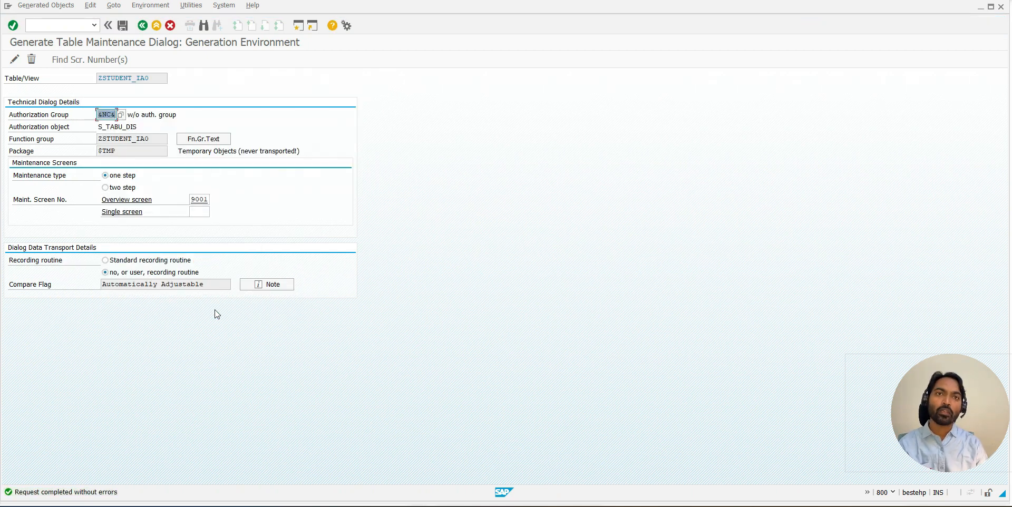
# - Switch to the other SAP session, display ZSTUDENT_IA0 in SM30 and check the gender column's dropdown values
pyautogui.hotkey('alt', 'Tab')
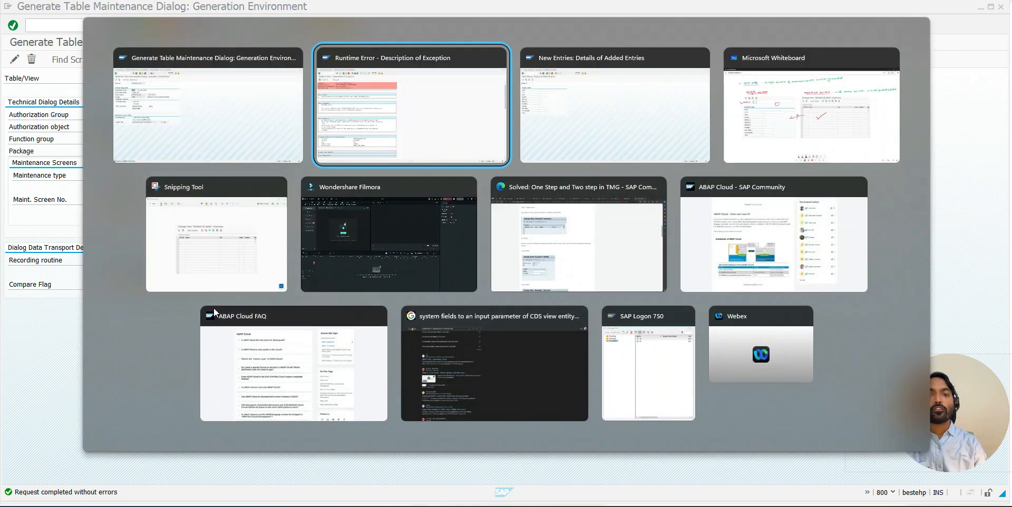
pyautogui.click(94, 26)
pyautogui.click(65, 34)
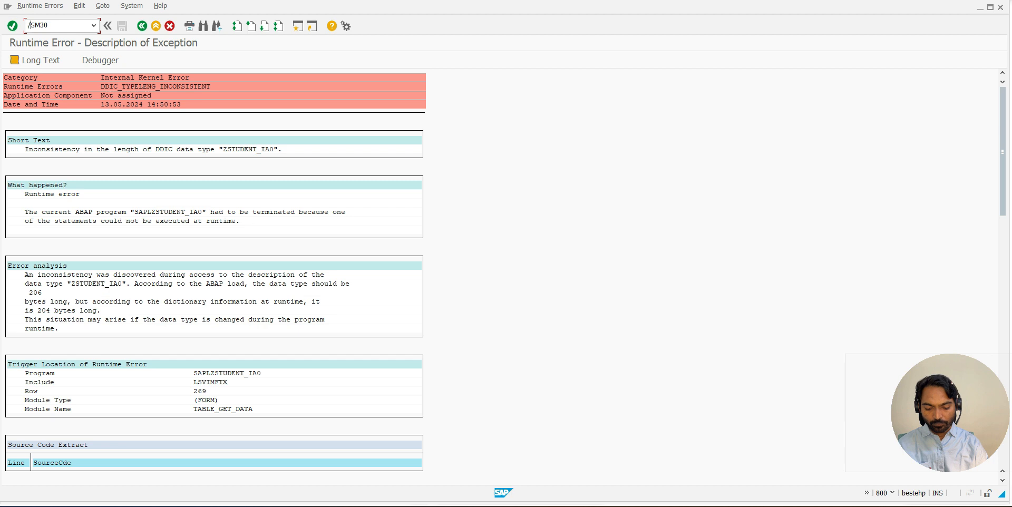
pyautogui.press('Return')
pyautogui.click(60, 199)
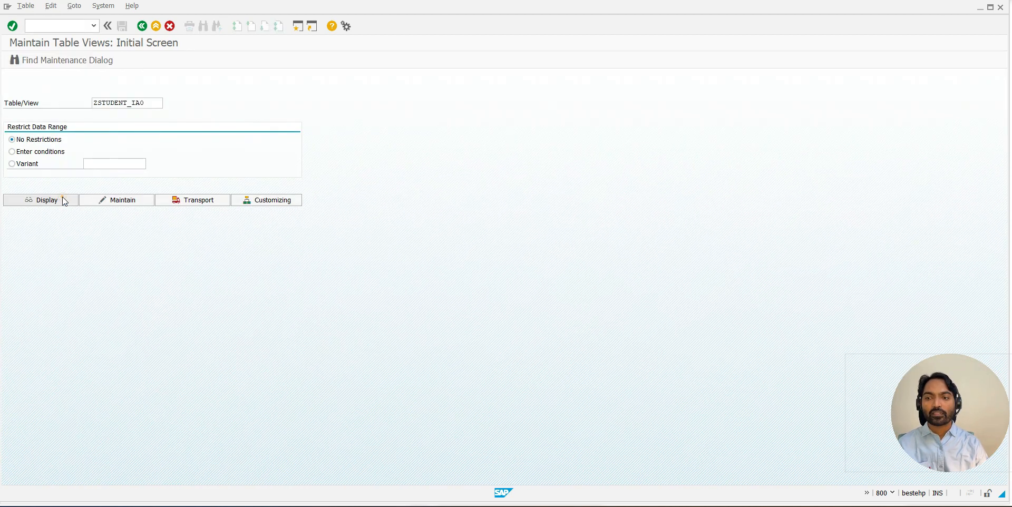
pyautogui.moveTo(72, 436); pyautogui.dragTo(261, 436)
pyautogui.click(241, 106)
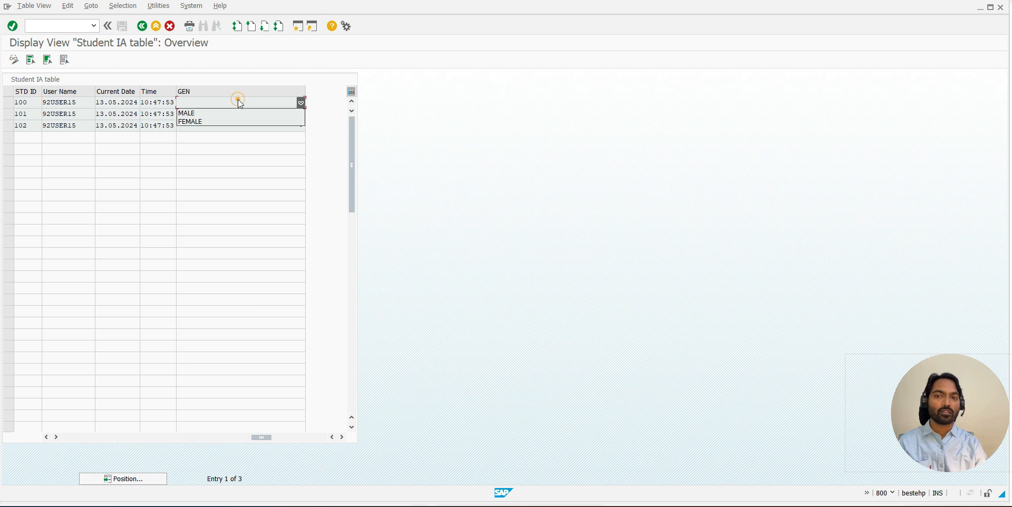
pyautogui.click(216, 112)
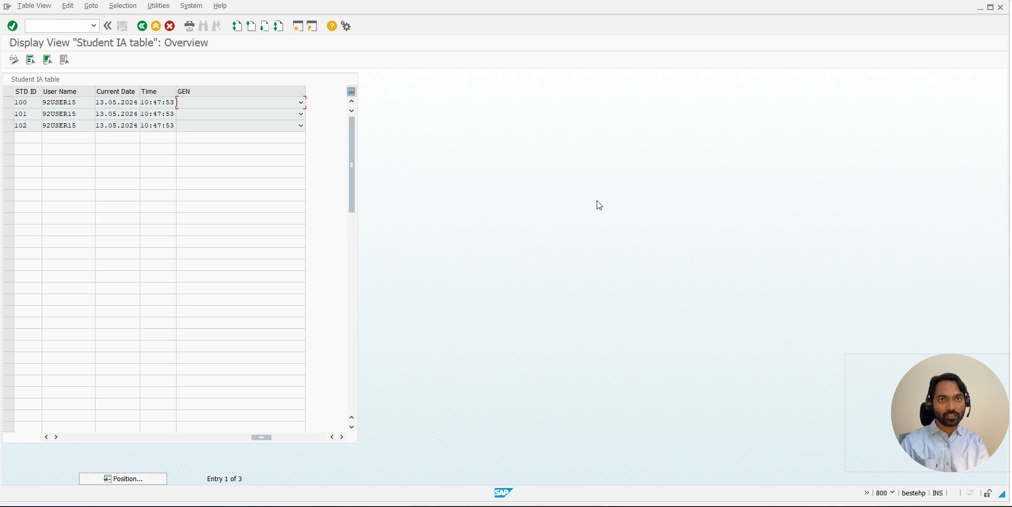
# - Return to the maintenance dialog generator, open overview screen 9001 in the Screen Painter and launch its graphical layout editor
pyautogui.hotkey('alt', 'Tab')
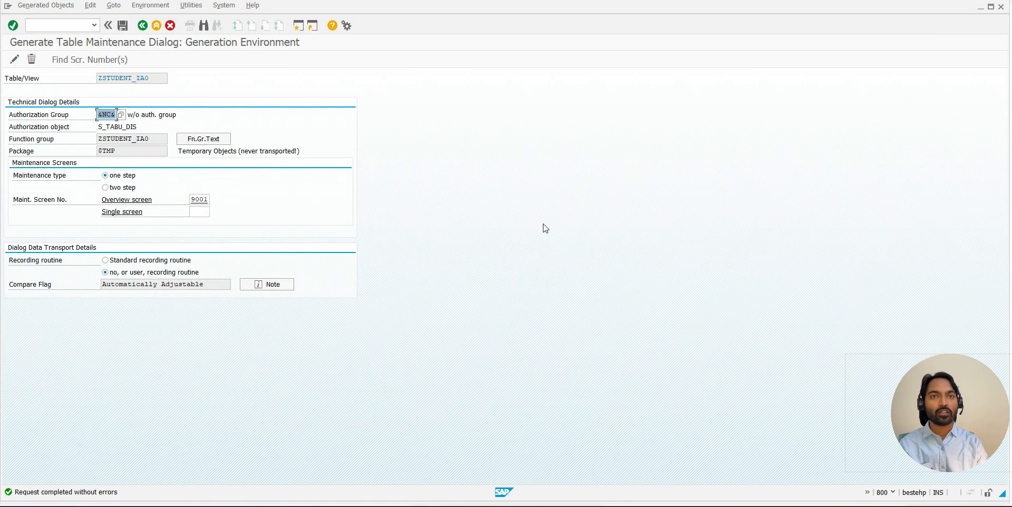
pyautogui.moveTo(193, 201); pyautogui.dragTo(211, 199)
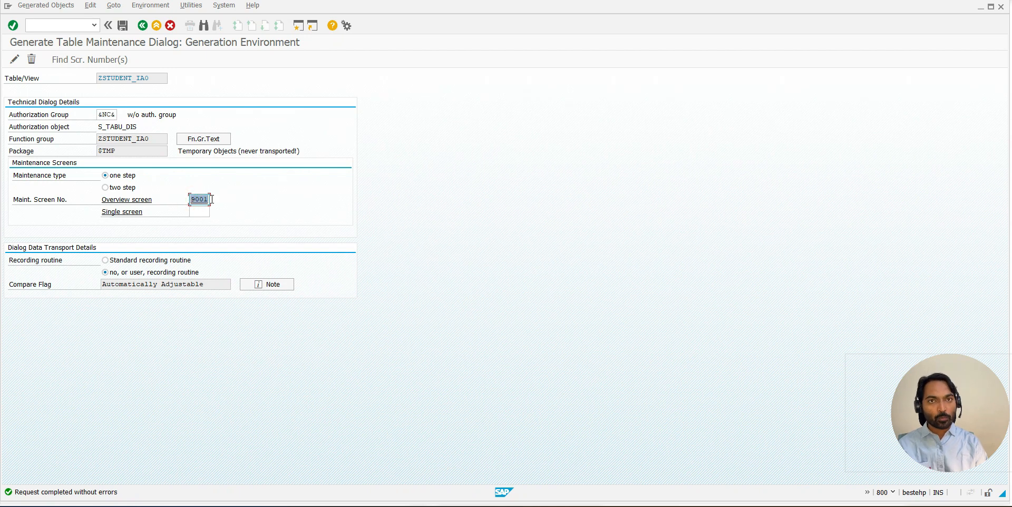
pyautogui.click(211, 199)
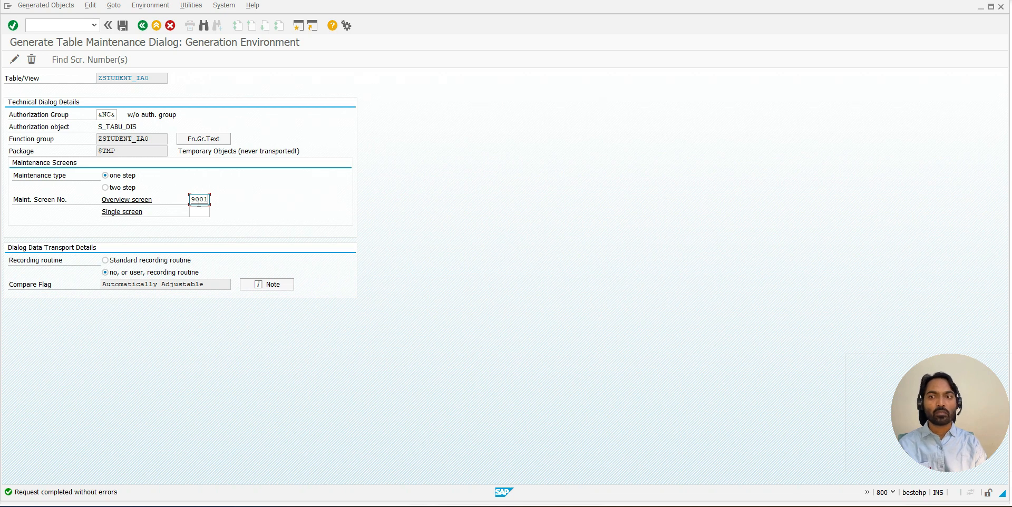
pyautogui.press('Return')
pyautogui.click(280, 297)
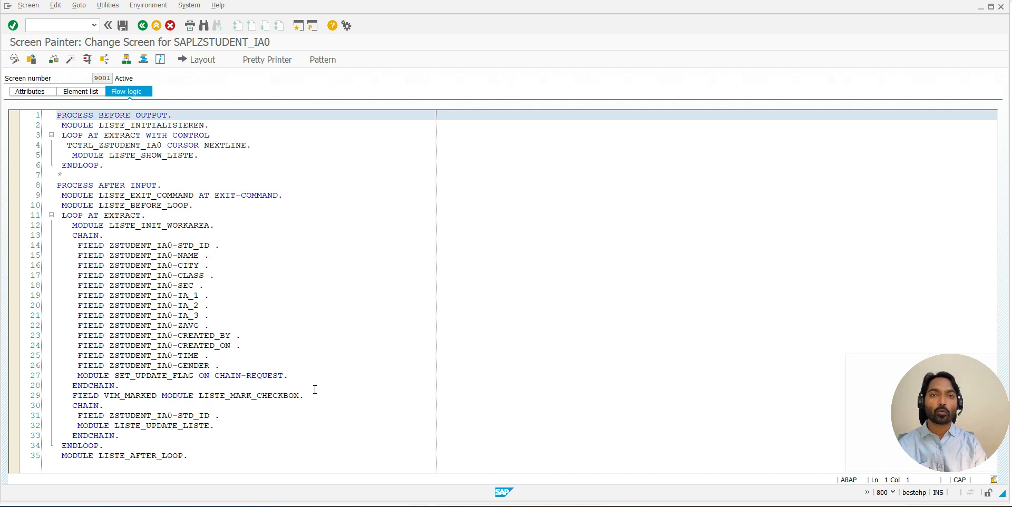
pyautogui.click(191, 64)
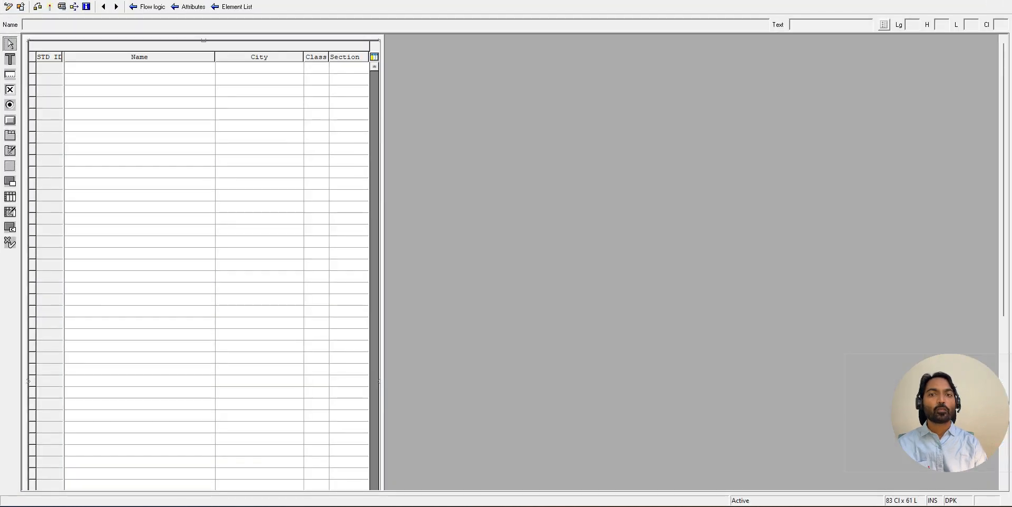
# - Reposition and enlarge the layout editor window until it fills the whole display
pyautogui.moveTo(350, 0); pyautogui.dragTo(350, 10)
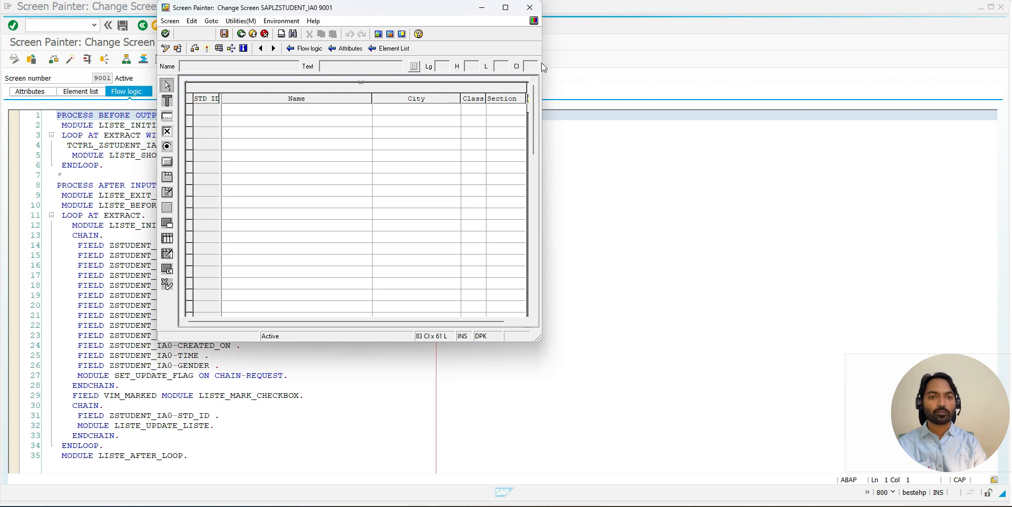
pyautogui.moveTo(542, 62); pyautogui.dragTo(1011, 68)
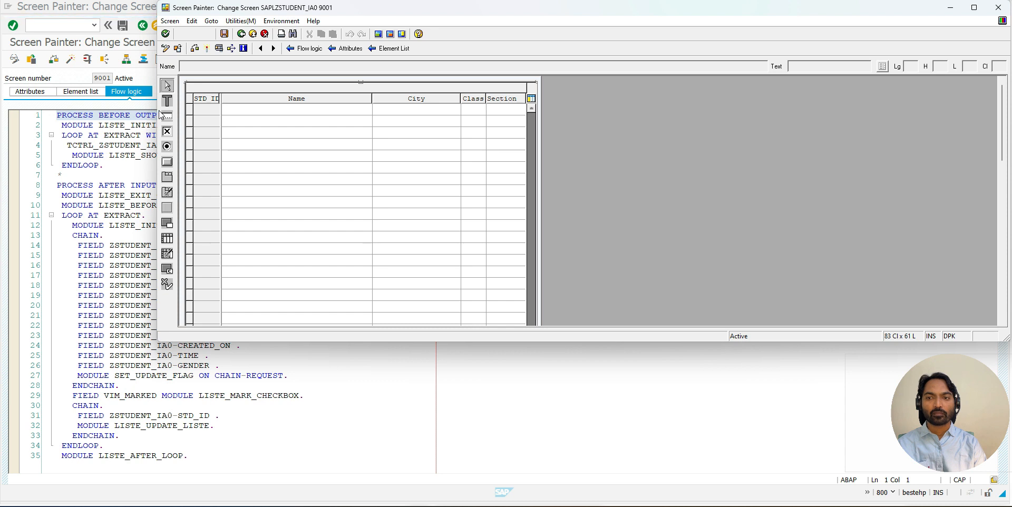
pyautogui.moveTo(158, 110); pyautogui.dragTo(1, 107)
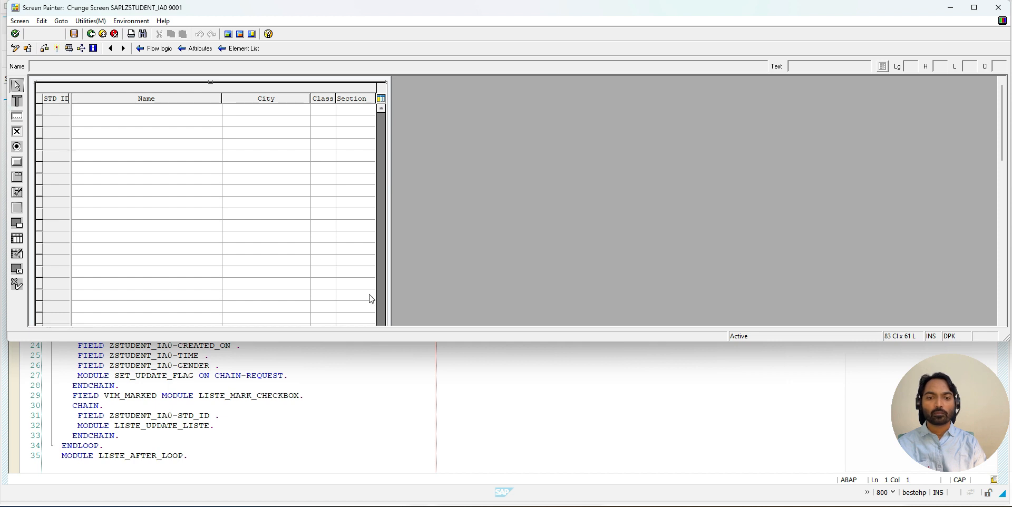
pyautogui.moveTo(408, 341); pyautogui.dragTo(409, 505)
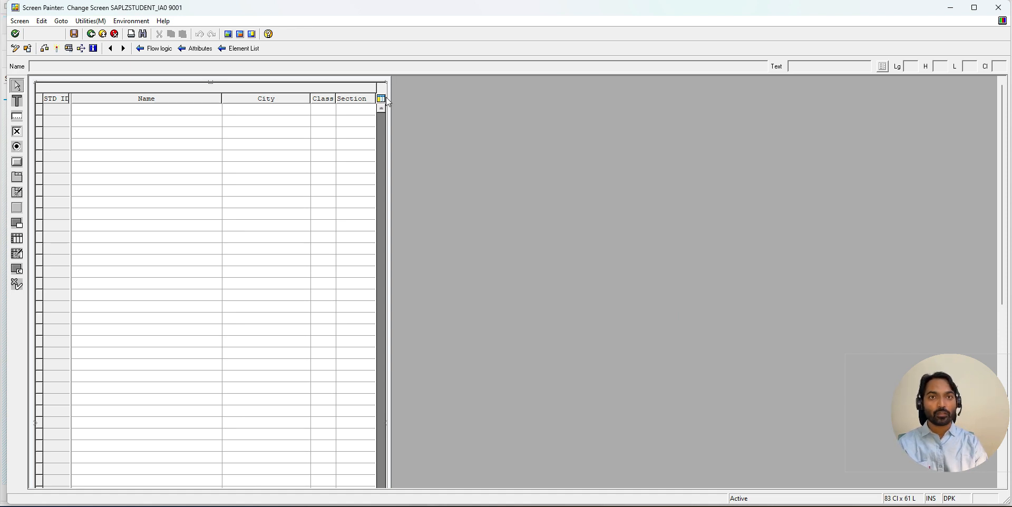
# - Open Paint, enlarge its blank canvas to illustrate resizing, and return to the screen layout
pyautogui.press('super')
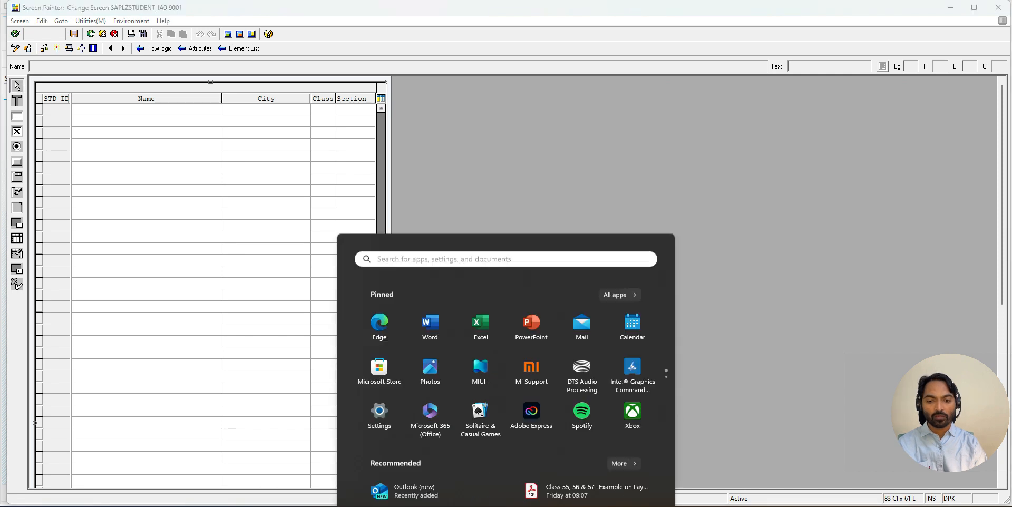
pyautogui.write('PA')
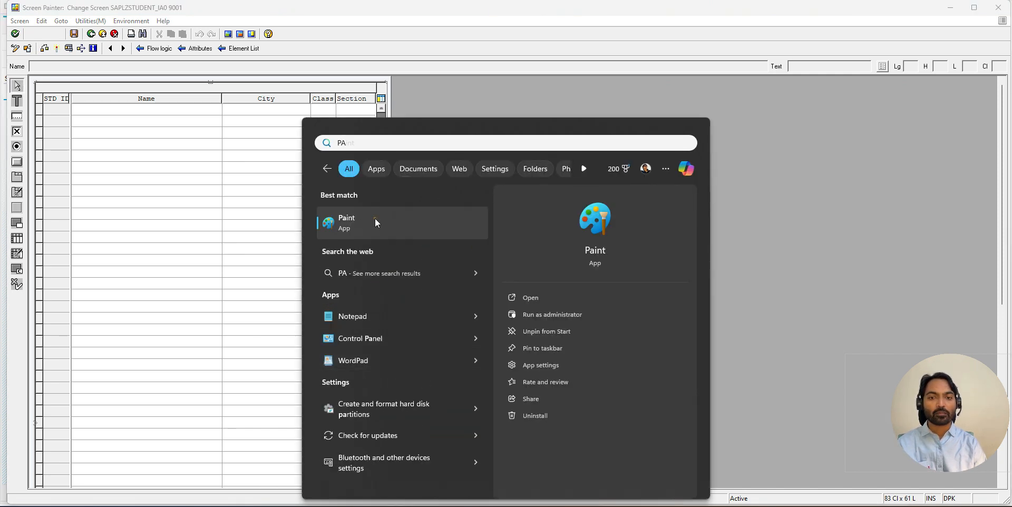
pyautogui.click(375, 218)
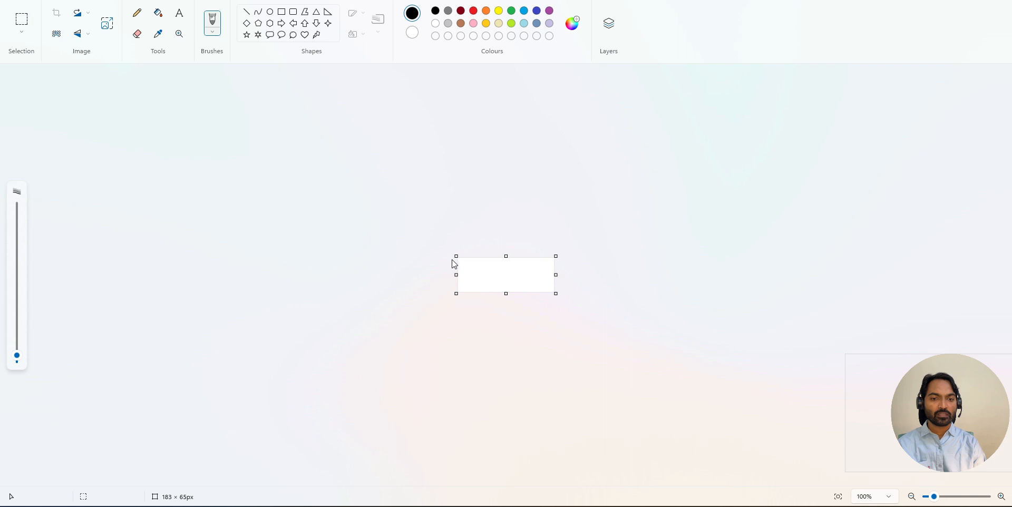
pyautogui.moveTo(456, 256); pyautogui.dragTo(203, 110)
pyautogui.moveTo(682, 369); pyautogui.dragTo(782, 488)
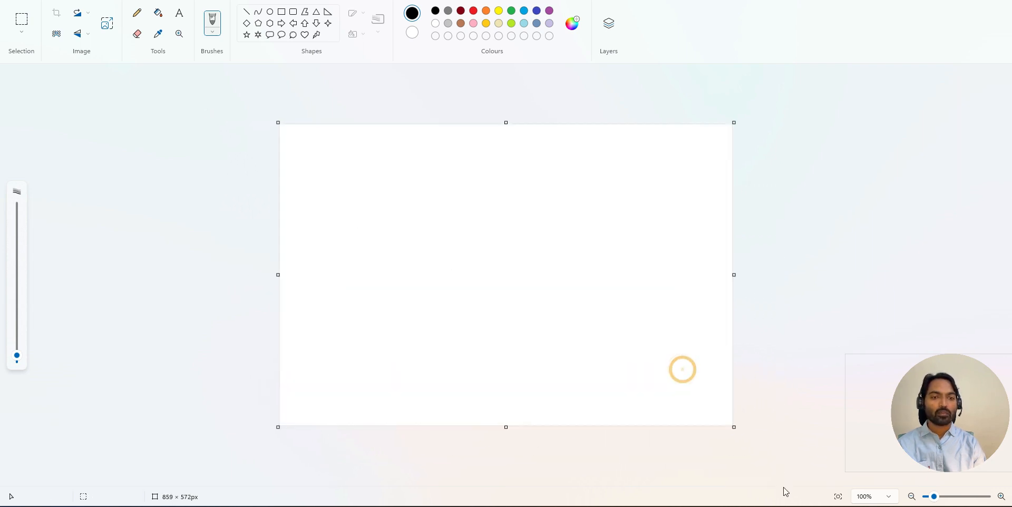
pyautogui.moveTo(473, 173)
pyautogui.mouseDown()
pyautogui.moveTo(456, 209)
pyautogui.moveTo(534, 318)
pyautogui.mouseUp()
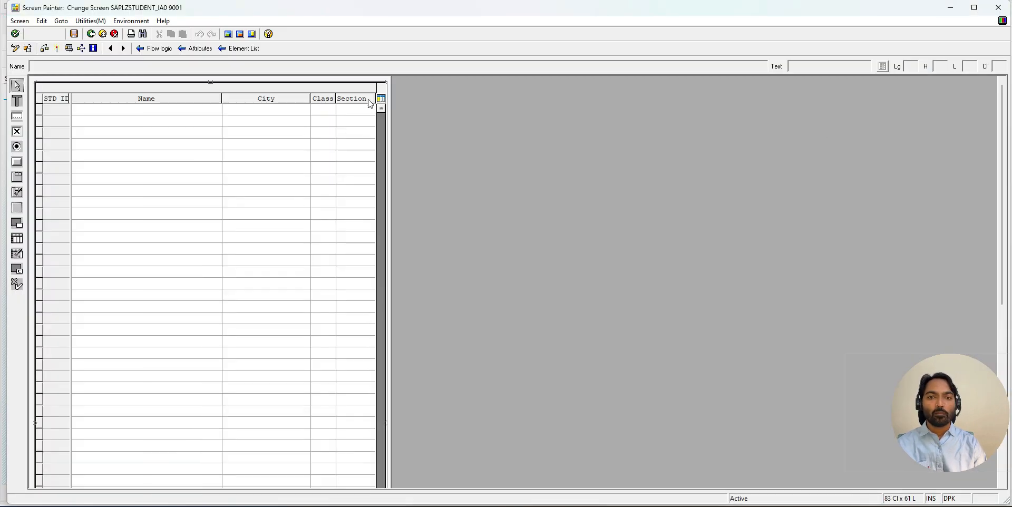
# - Try to widen screen 9001 by stretching its border in the layout editor, and return to the flow logic
pyautogui.moveTo(389, 92); pyautogui.dragTo(662, 114)
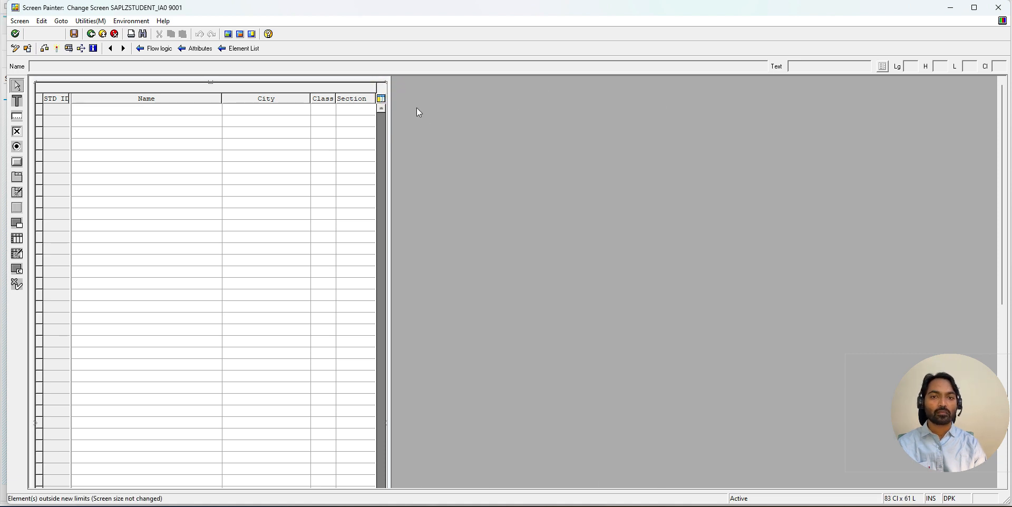
pyautogui.moveTo(390, 98); pyautogui.dragTo(635, 98)
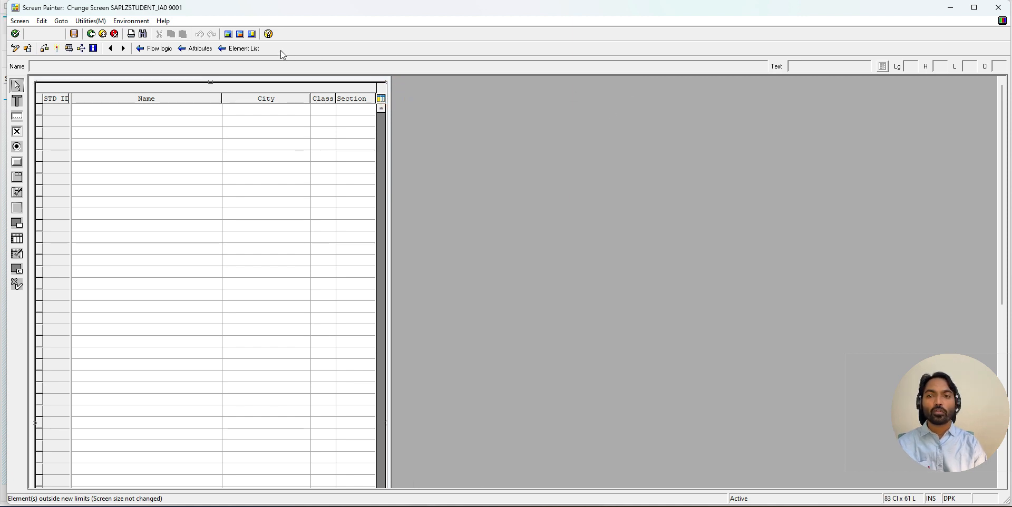
pyautogui.click(154, 49)
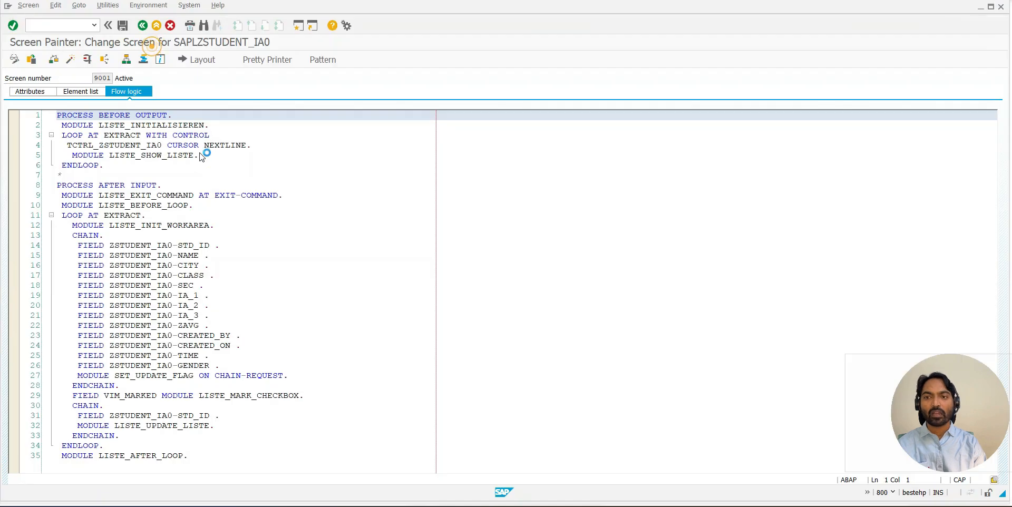
# - Set the maintained columns of screen 9001 to 200 in its attributes, save, and reopen the layout
pyautogui.click(44, 93)
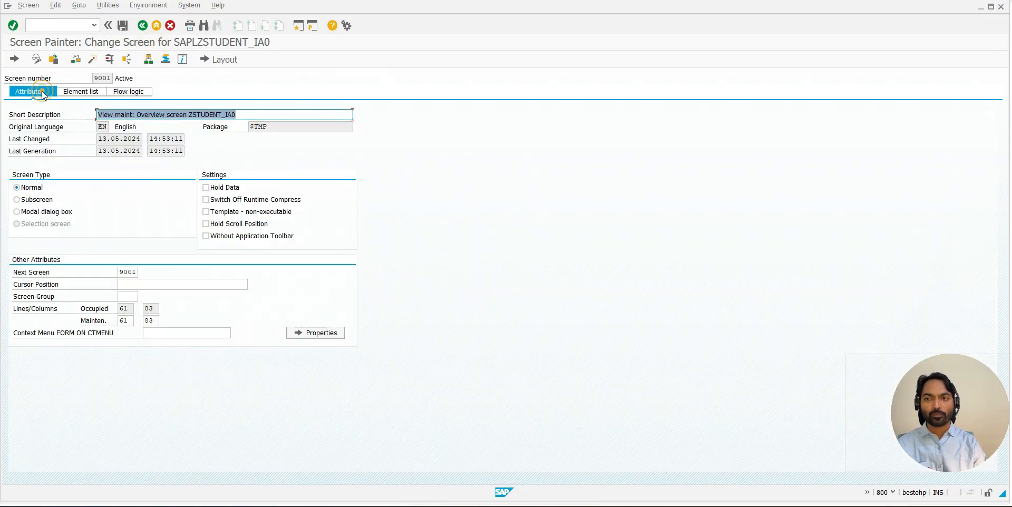
pyautogui.click(87, 324)
pyautogui.doubleClick(122, 320)
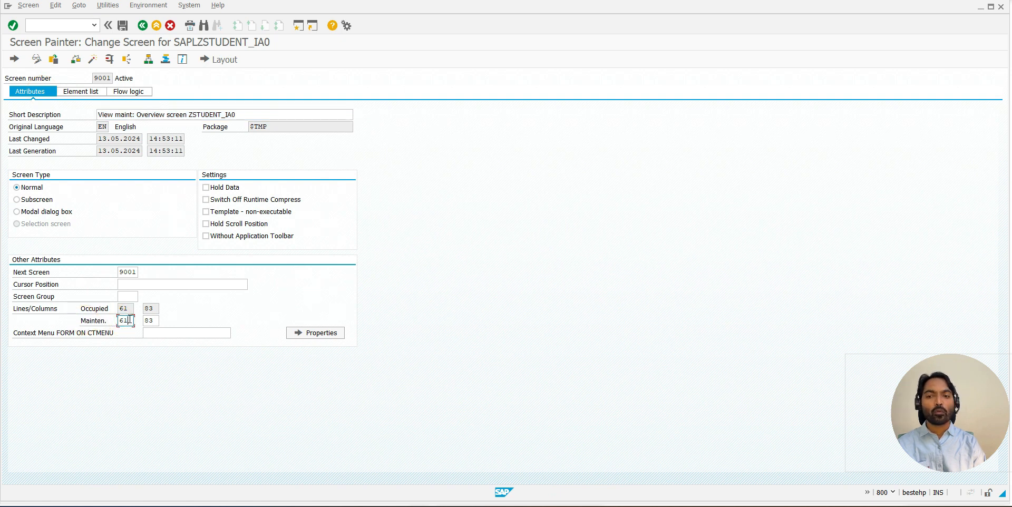
pyautogui.click(147, 321)
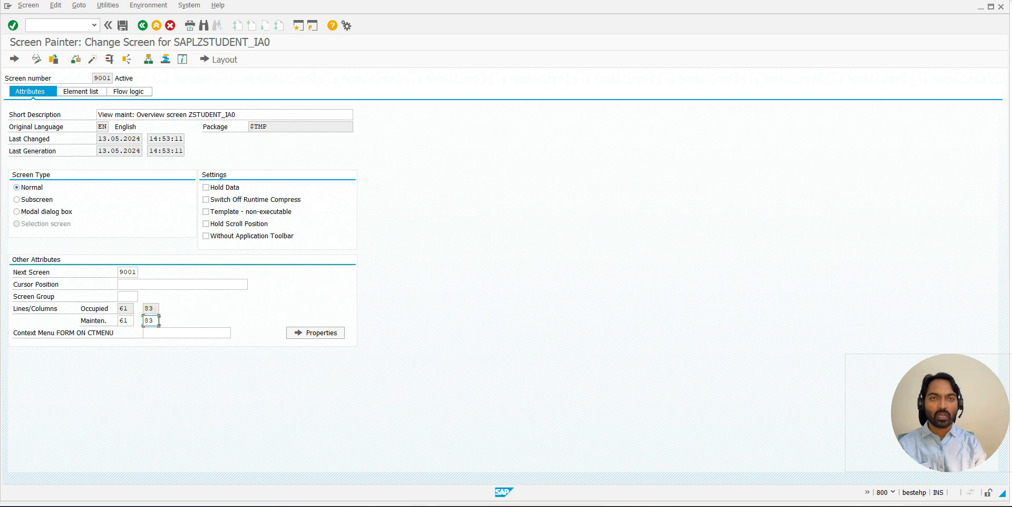
pyautogui.moveTo(157, 320); pyautogui.dragTo(143, 321)
pyautogui.click(143, 322)
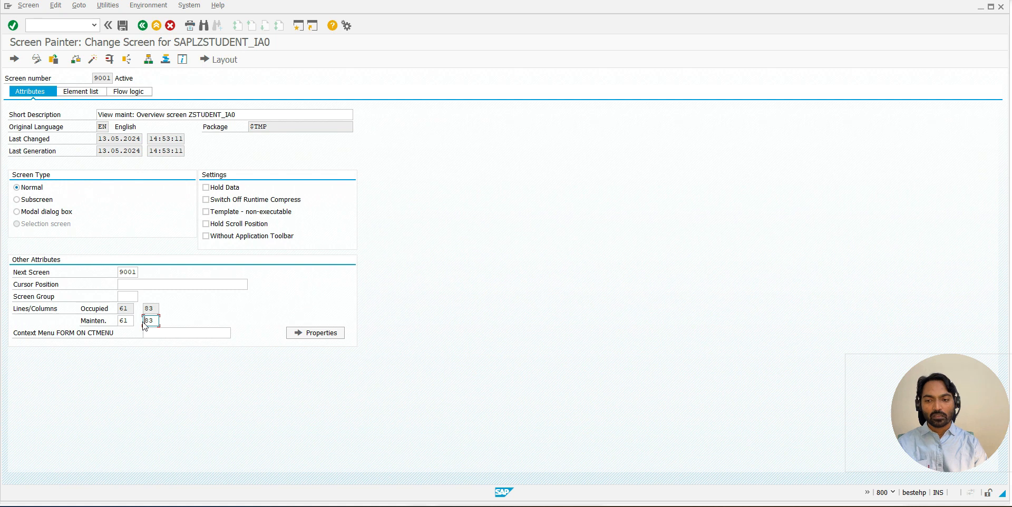
pyautogui.write('1')
pyautogui.press('BackSpace')
pyautogui.write('200')
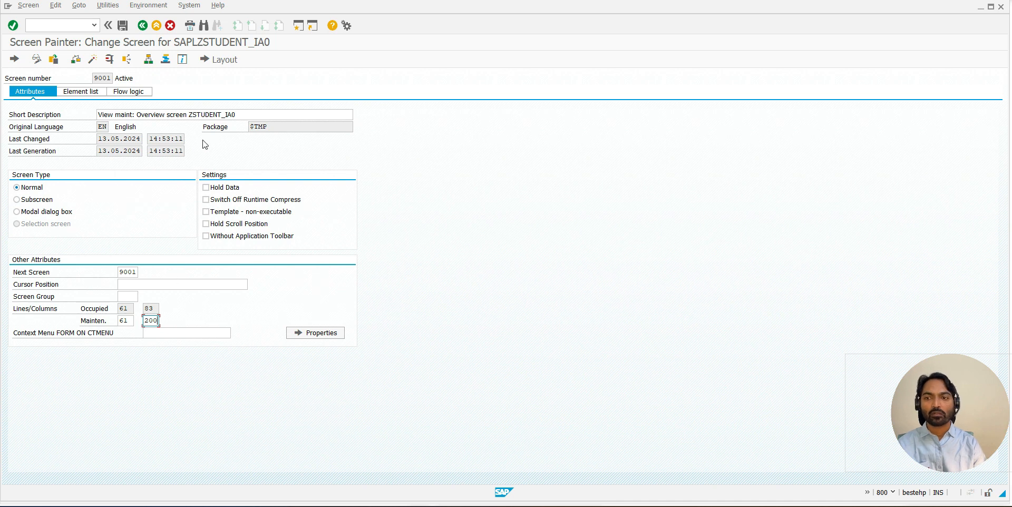
pyautogui.click(122, 25)
pyautogui.click(223, 59)
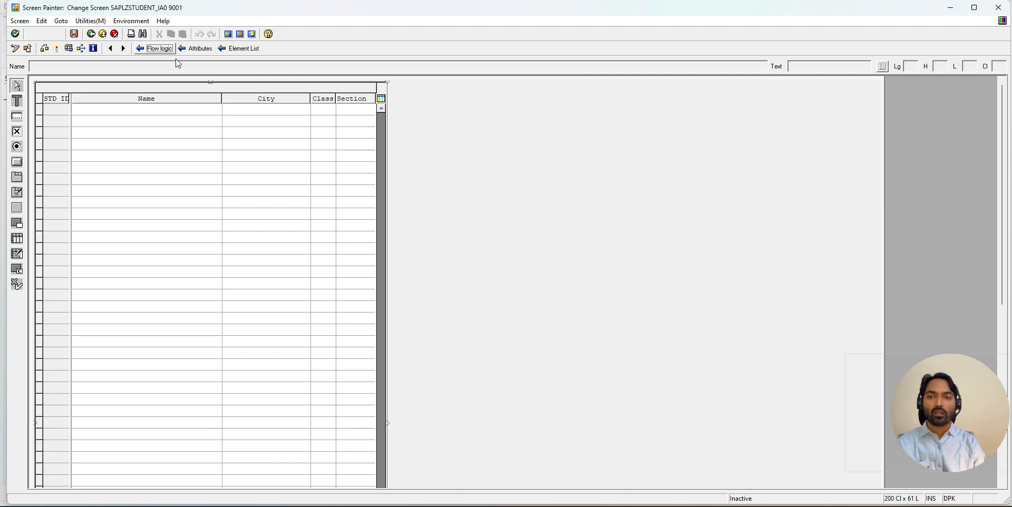
# - Increase the maintained columns of screen 9001 to 220 and try stretching the screen border further in the layout
pyautogui.click(196, 48)
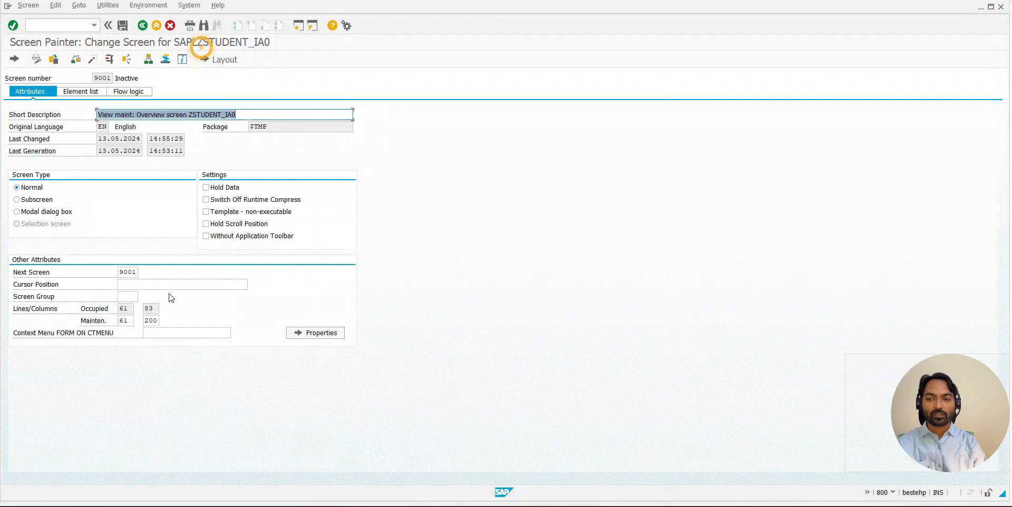
pyautogui.click(155, 321)
pyautogui.press('BackSpace')
pyautogui.press('BackSpace')
pyautogui.write('20')
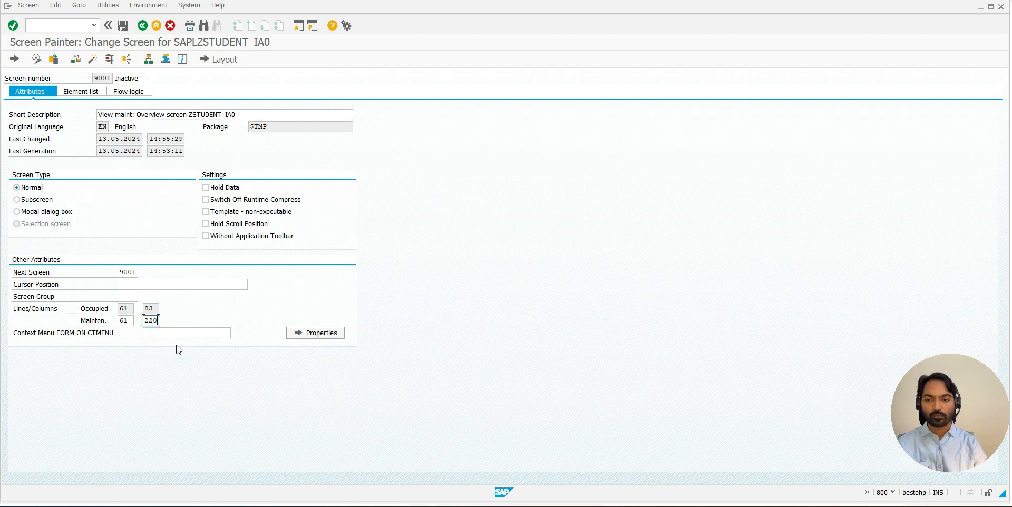
pyautogui.click(224, 59)
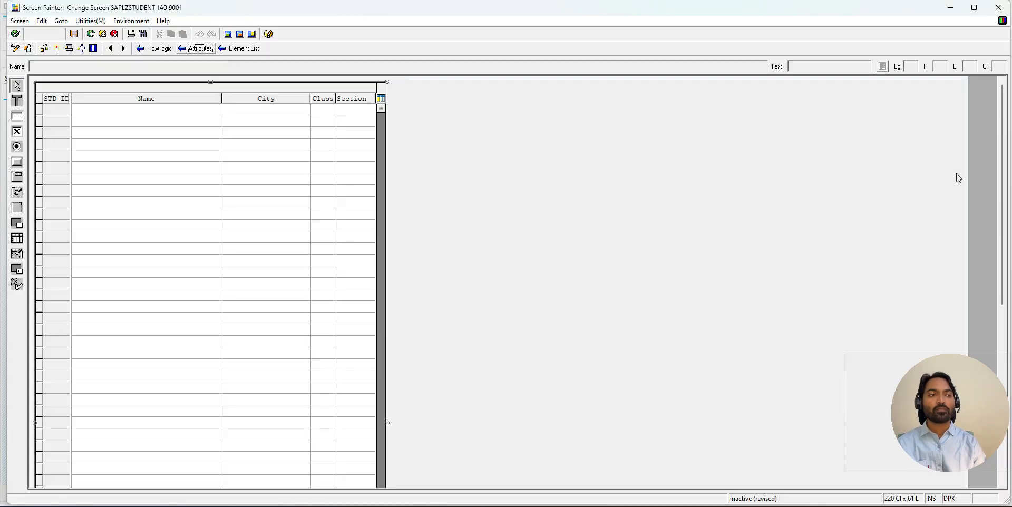
pyautogui.moveTo(966, 175); pyautogui.dragTo(995, 173)
# - Set the maintained columns of screen 9001 to 235 in its attributes, reopen the layout and select the Section field
pyautogui.click(195, 48)
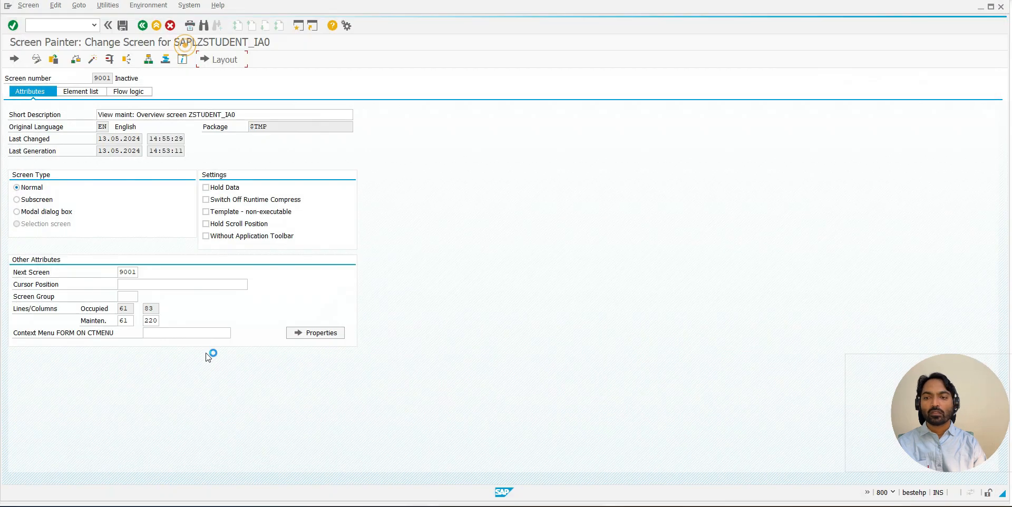
pyautogui.click(154, 320)
pyautogui.press('BackSpace')
pyautogui.write('3')
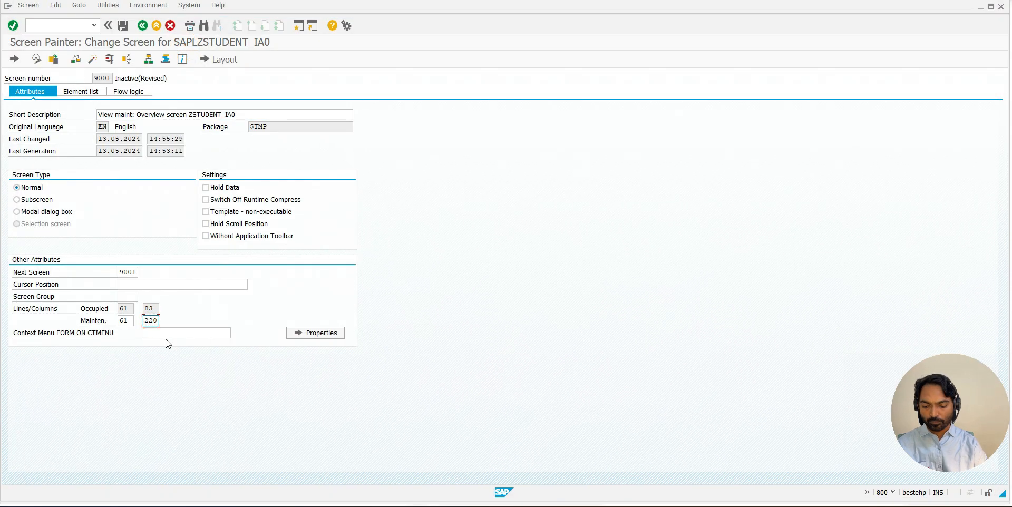
pyautogui.write('5')
pyautogui.click(221, 59)
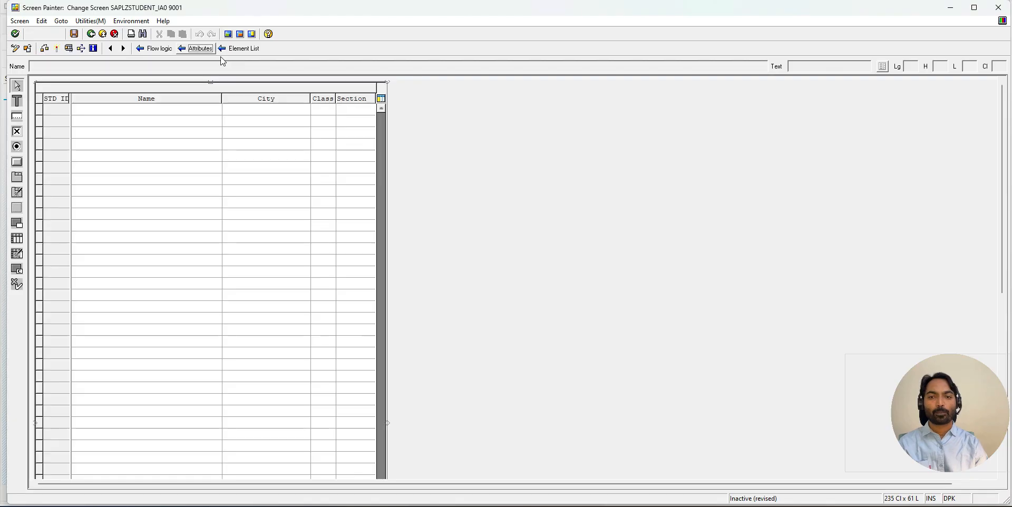
pyautogui.click(357, 218)
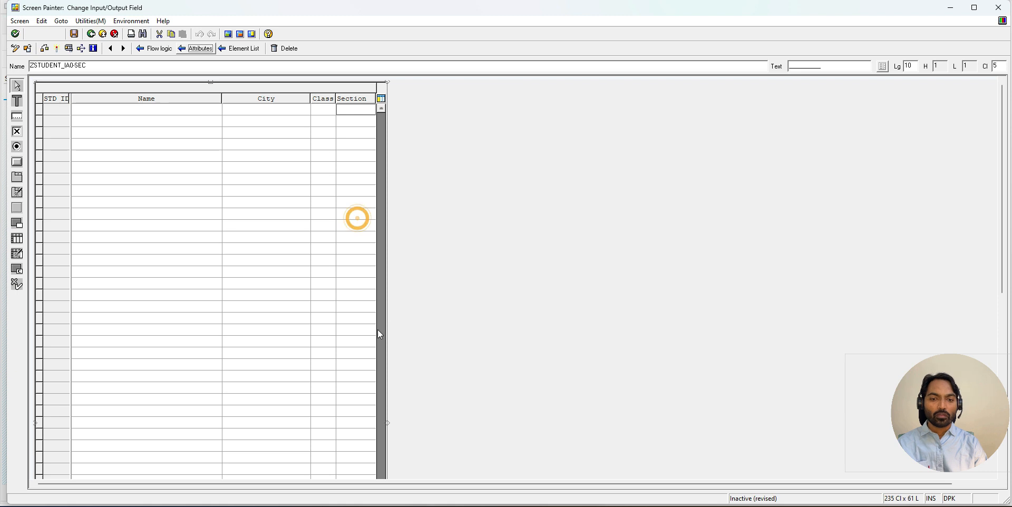
# - Stretch the table control on screen 9001 to a width of 225 and widen its STD ID column to 10
pyautogui.moveTo(388, 423); pyautogui.dragTo(987, 401)
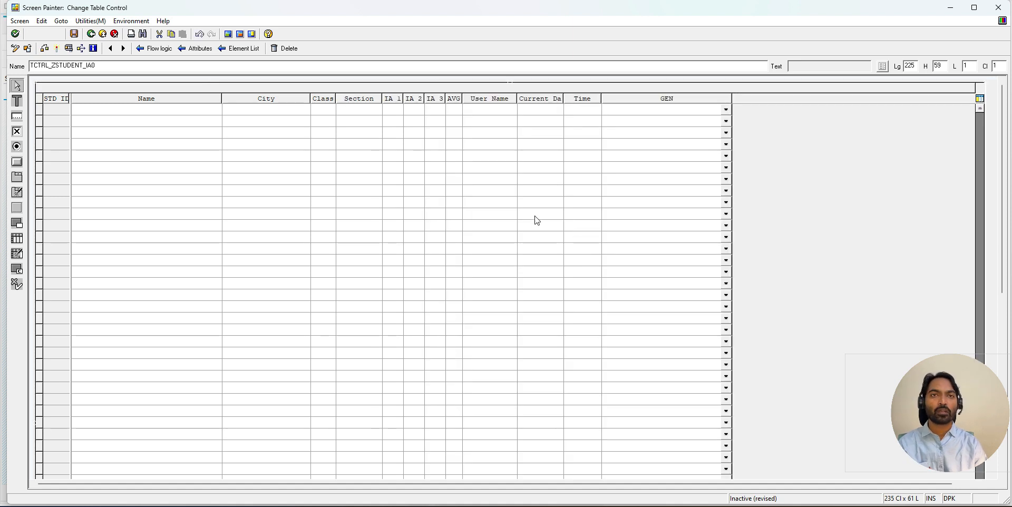
pyautogui.click(59, 108)
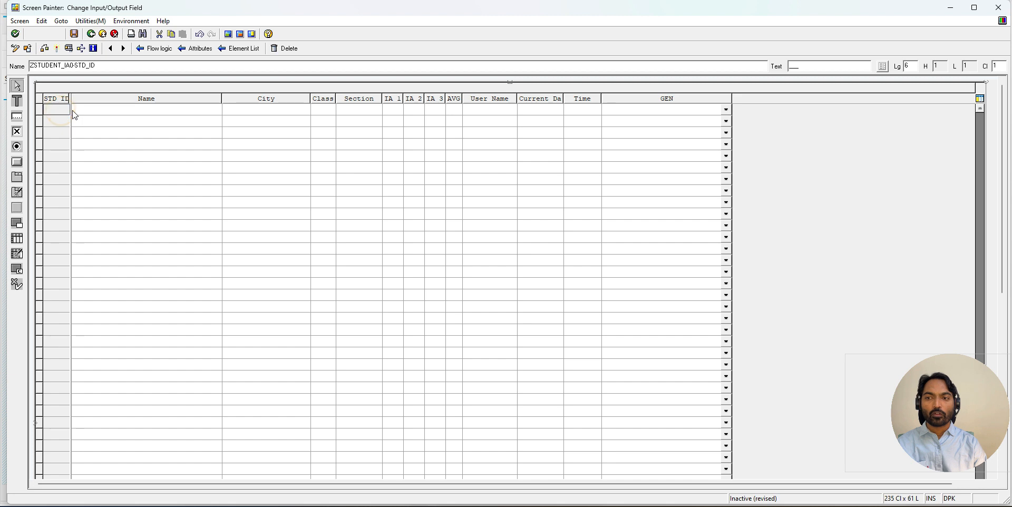
pyautogui.moveTo(68, 110); pyautogui.dragTo(88, 110)
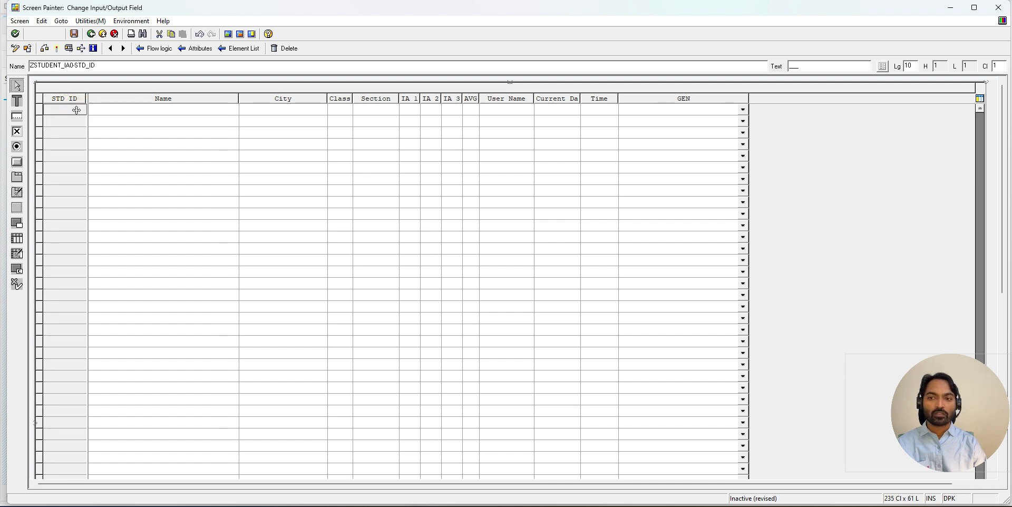
# - Widen the table control columns: Class to 8, Section to 12, IA 1 to 13, IA 2 to 10, IA 3 to 9 and AVG to 7
pyautogui.click(162, 110)
pyautogui.click(288, 111)
pyautogui.click(341, 110)
pyautogui.click(348, 109)
pyautogui.moveTo(352, 110); pyautogui.dragTo(601, 113)
pyautogui.click(380, 110)
pyautogui.click(429, 109)
pyautogui.click(487, 109)
pyautogui.click(538, 110)
pyautogui.click(578, 109)
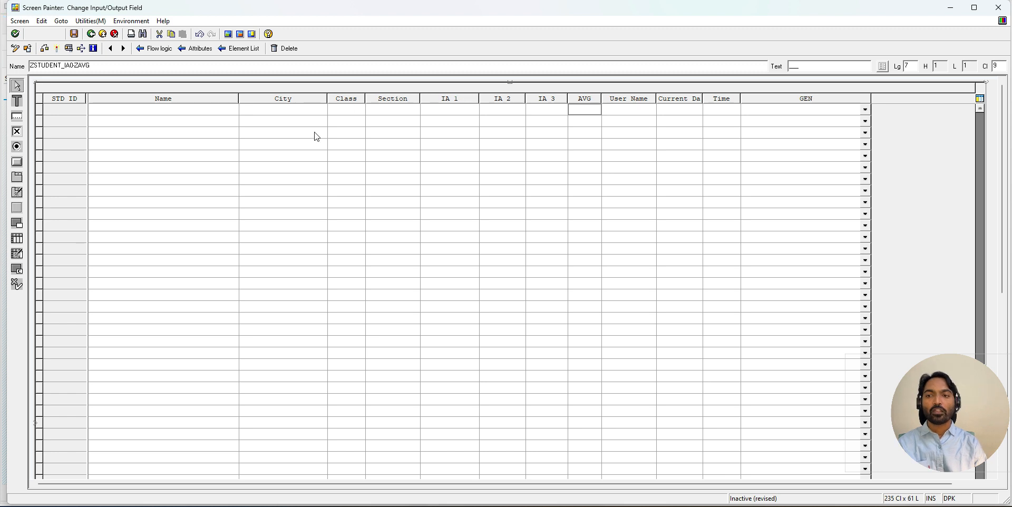
# - Widen the Current Date column of the table control to 17
pyautogui.click(57, 100)
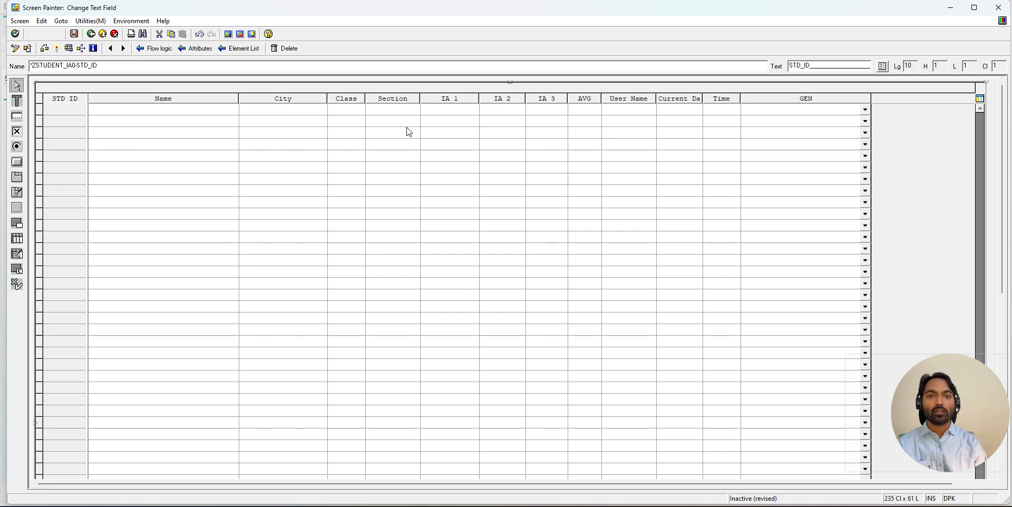
pyautogui.click(442, 99)
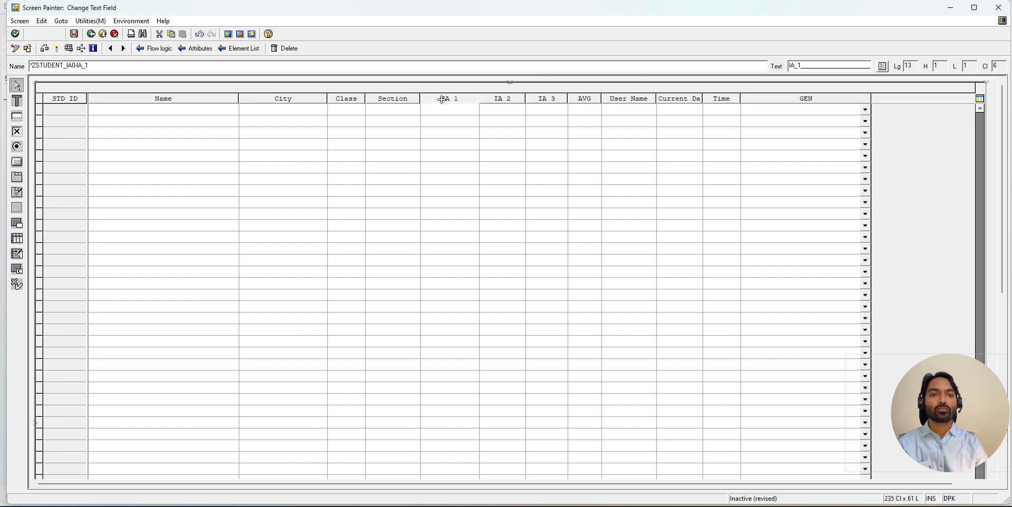
pyautogui.click(587, 99)
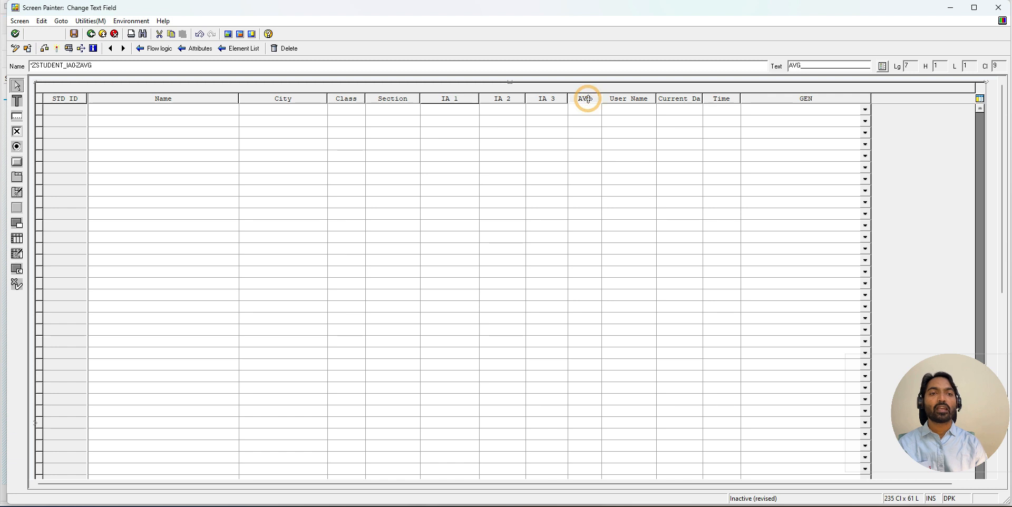
pyautogui.click(693, 109)
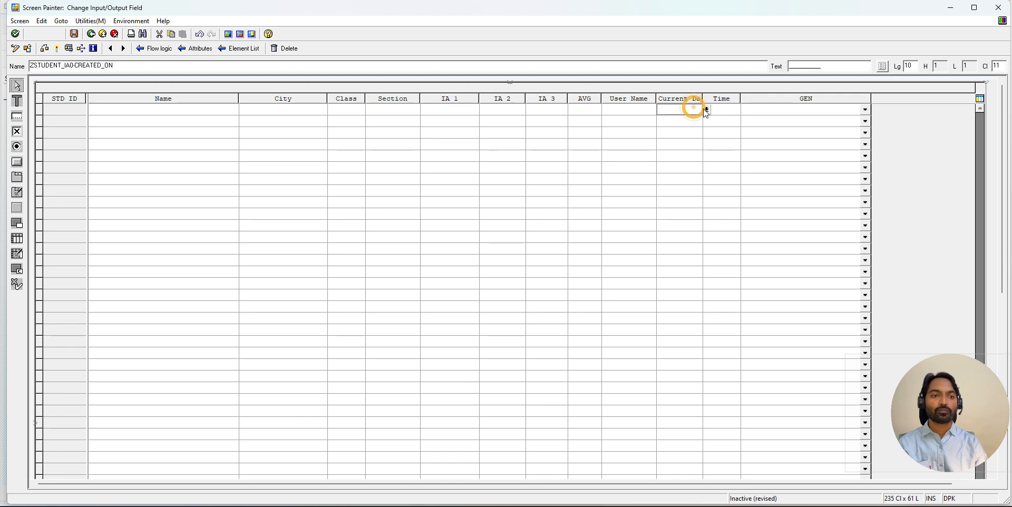
pyautogui.moveTo(707, 111); pyautogui.dragTo(734, 110)
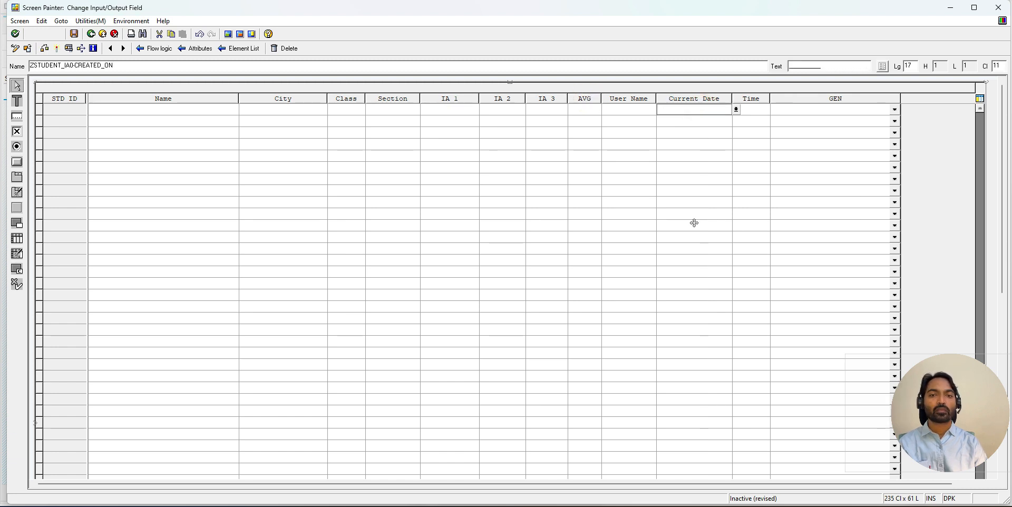
# - Change the STD_ID column's heading text to "Student_No." in its element attributes and widen that column to 12
pyautogui.click(67, 101)
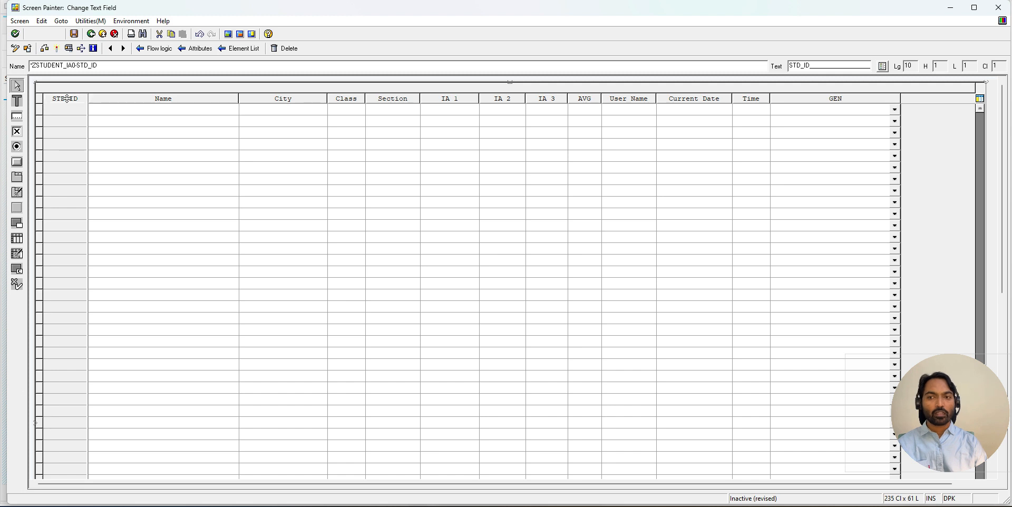
pyautogui.doubleClick(67, 99)
pyautogui.moveTo(920, 10); pyautogui.dragTo(539, 38)
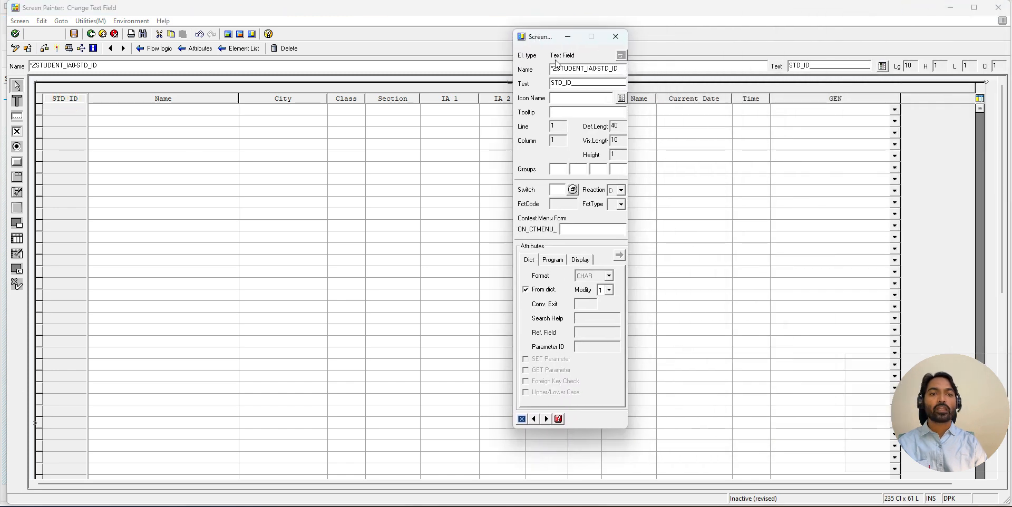
pyautogui.doubleClick(569, 83)
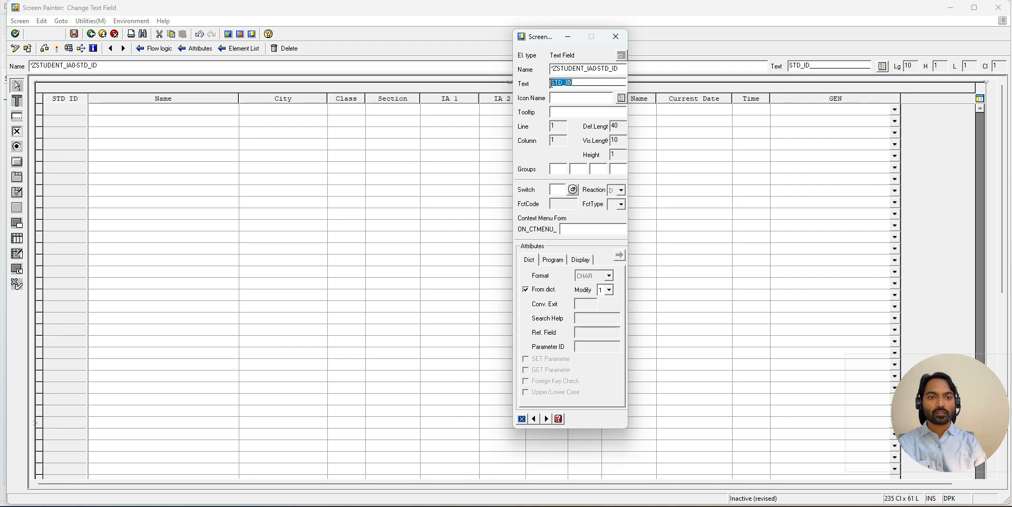
pyautogui.click(570, 83)
pyautogui.press('BackSpace')
pyautogui.press('BackSpace')
pyautogui.press('BackSpace')
pyautogui.press('BackSpace')
pyautogui.press('BackSpace')
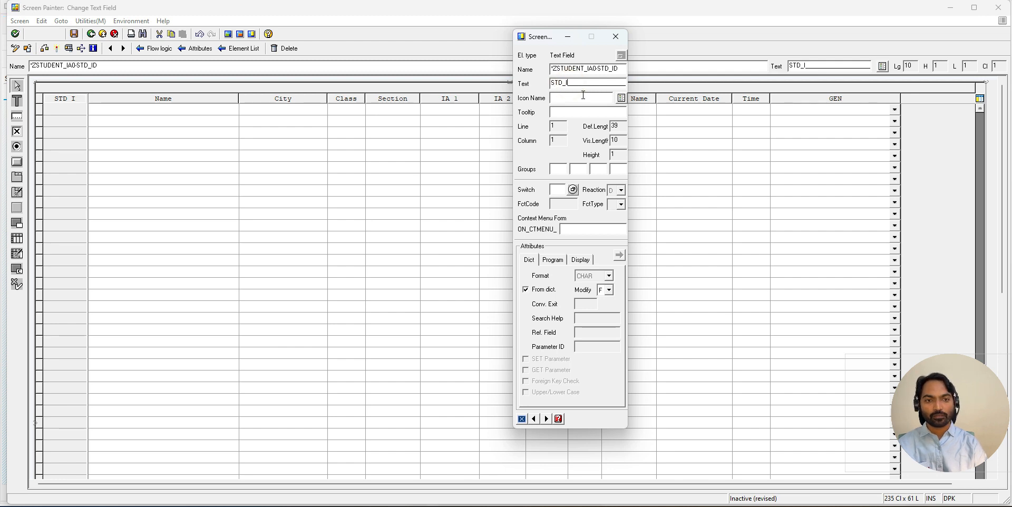
pyautogui.write('tident')
pyautogui.press('BackSpace')
pyautogui.press('BackSpace')
pyautogui.press('BackSpace')
pyautogui.press('BackSpace')
pyautogui.press('BackSpace')
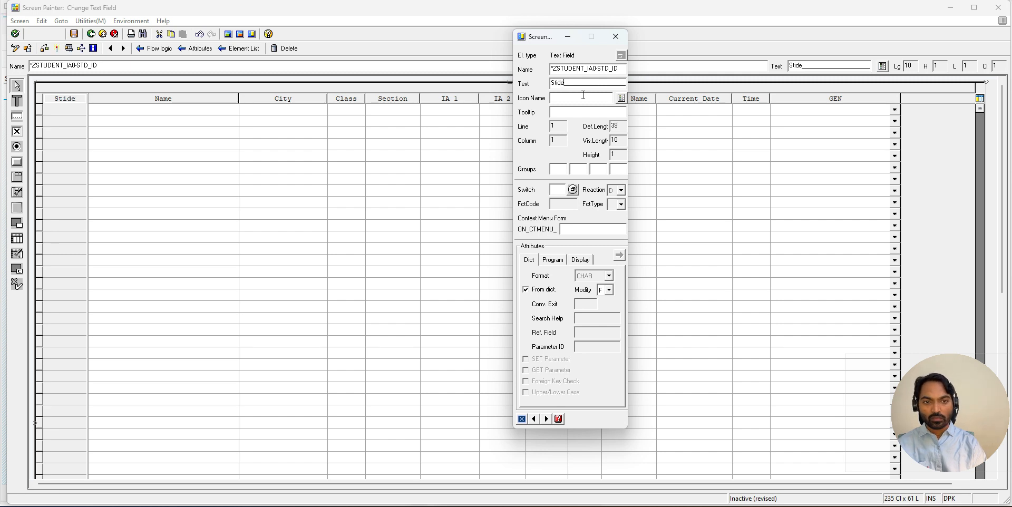
pyautogui.write('udent')
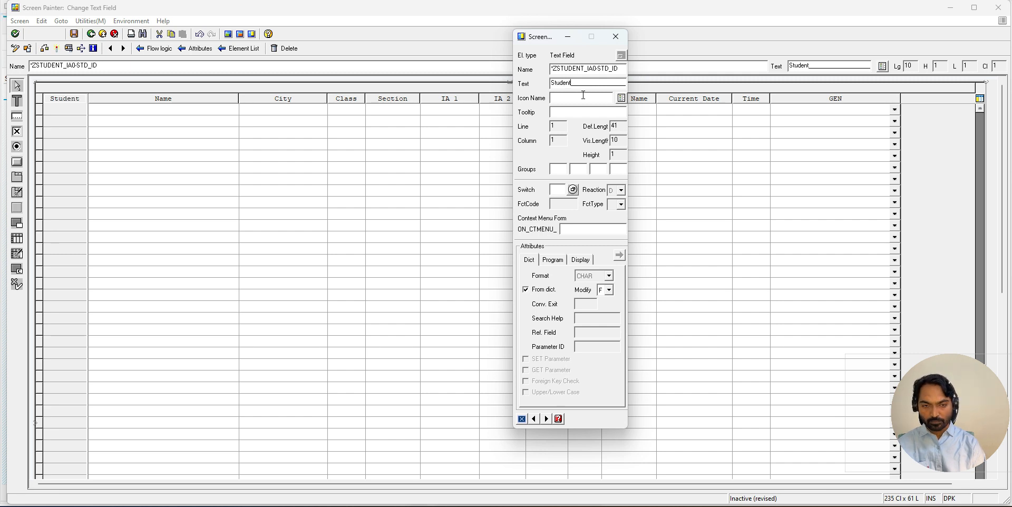
pyautogui.write('_No')
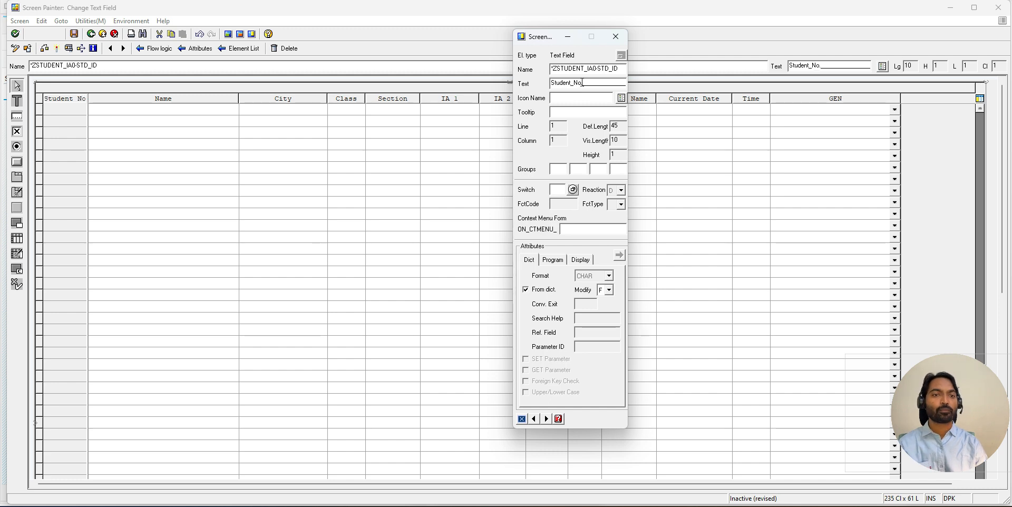
pyautogui.click(616, 37)
pyautogui.click(72, 111)
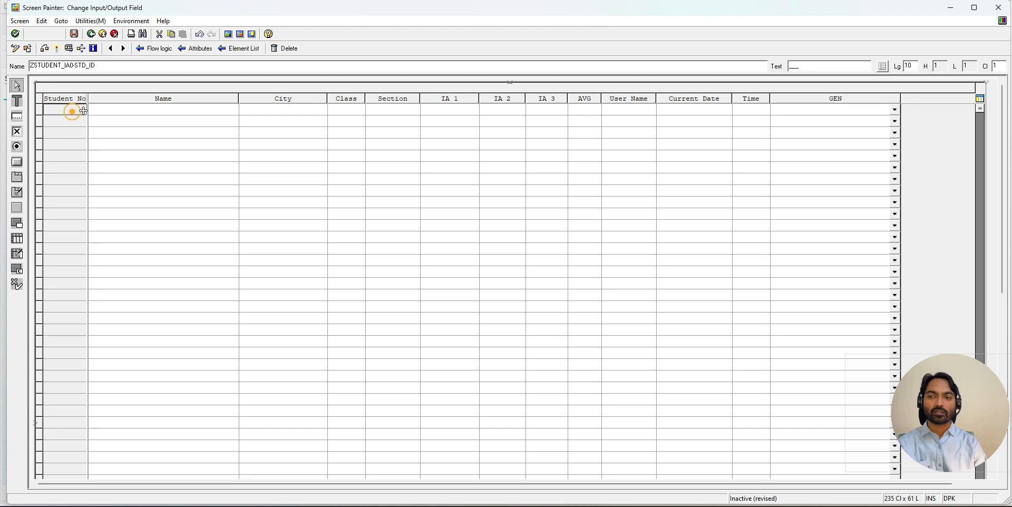
pyautogui.moveTo(86, 110); pyautogui.dragTo(96, 111)
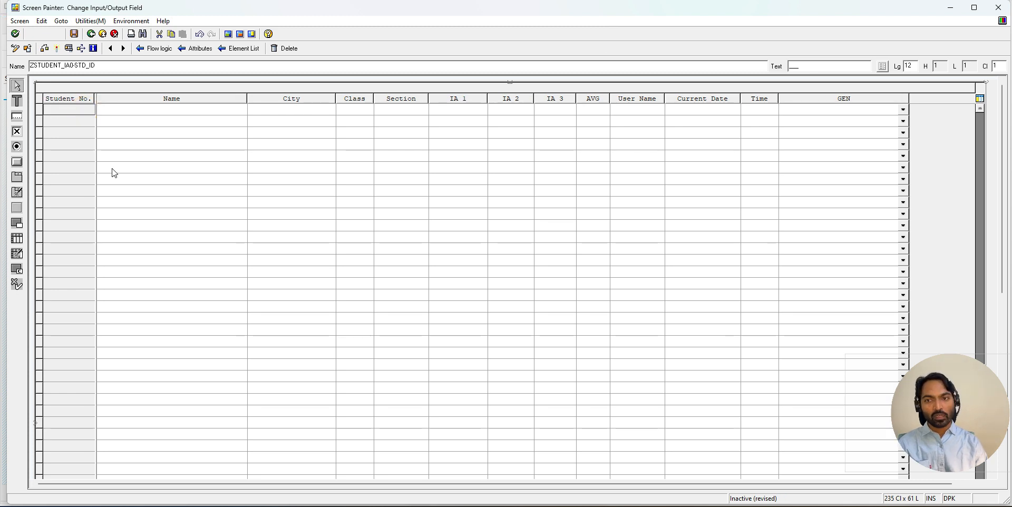
# - Open the texts and I/O templates in screen 9001's element list and compare the heading elements with the matching field elements
pyautogui.click(239, 48)
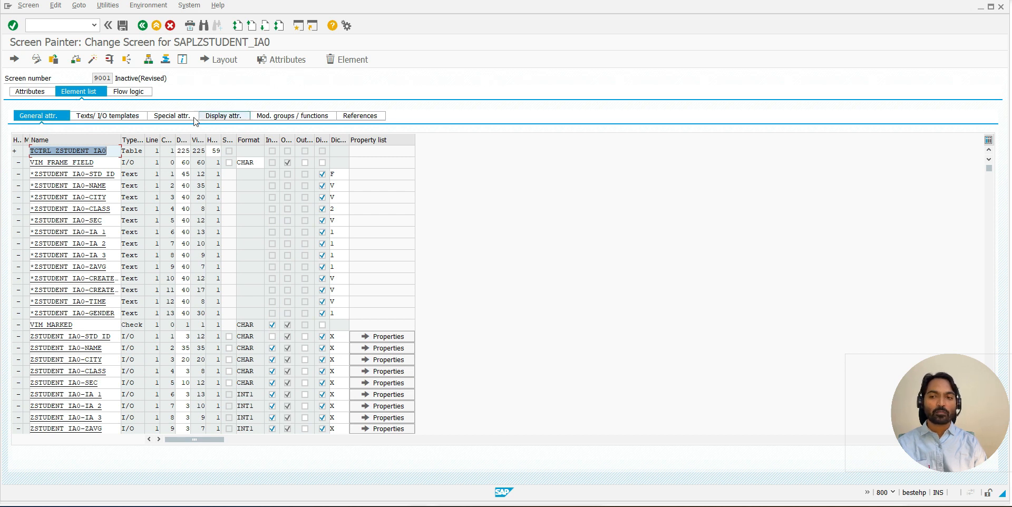
pyautogui.click(100, 117)
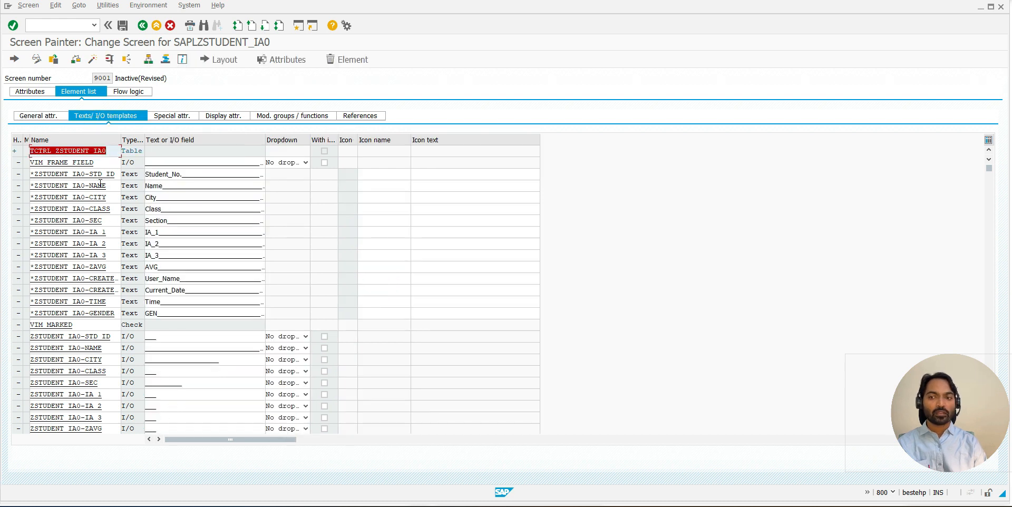
pyautogui.doubleClick(98, 174)
pyautogui.click(95, 185)
pyautogui.click(104, 196)
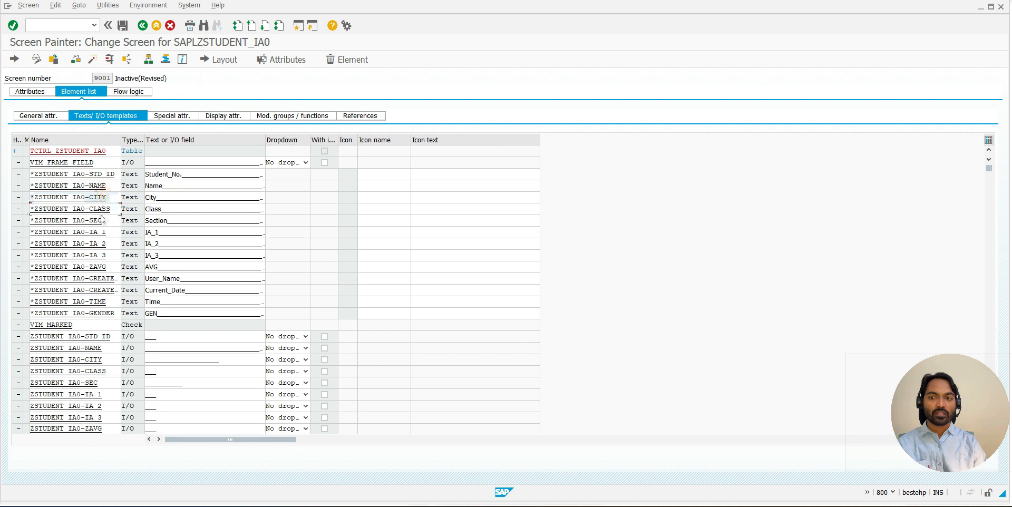
pyautogui.click(100, 220)
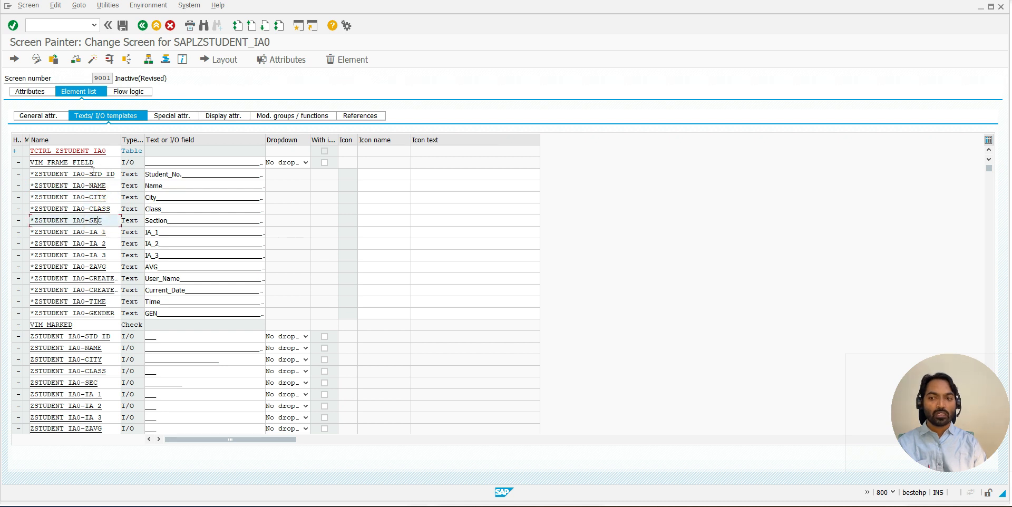
pyautogui.click(101, 174)
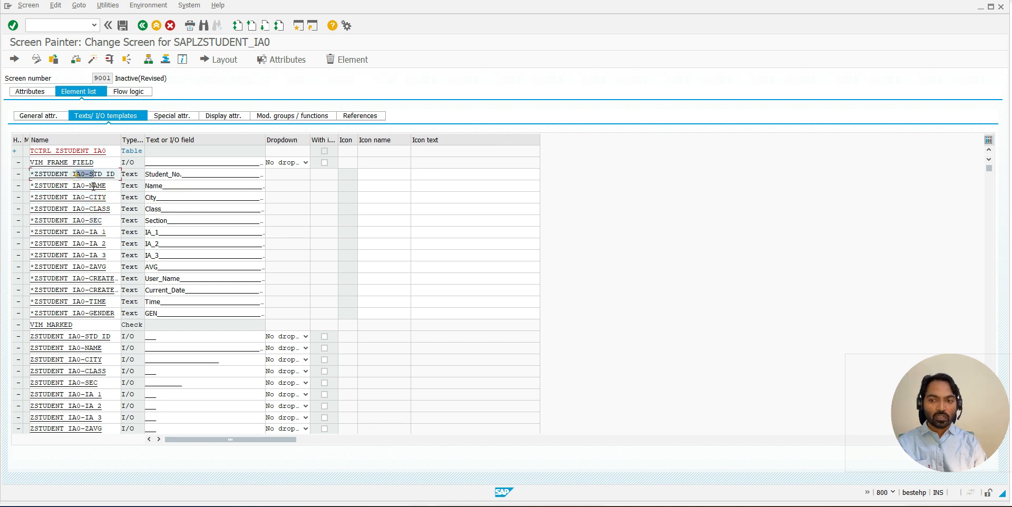
pyautogui.doubleClick(106, 336)
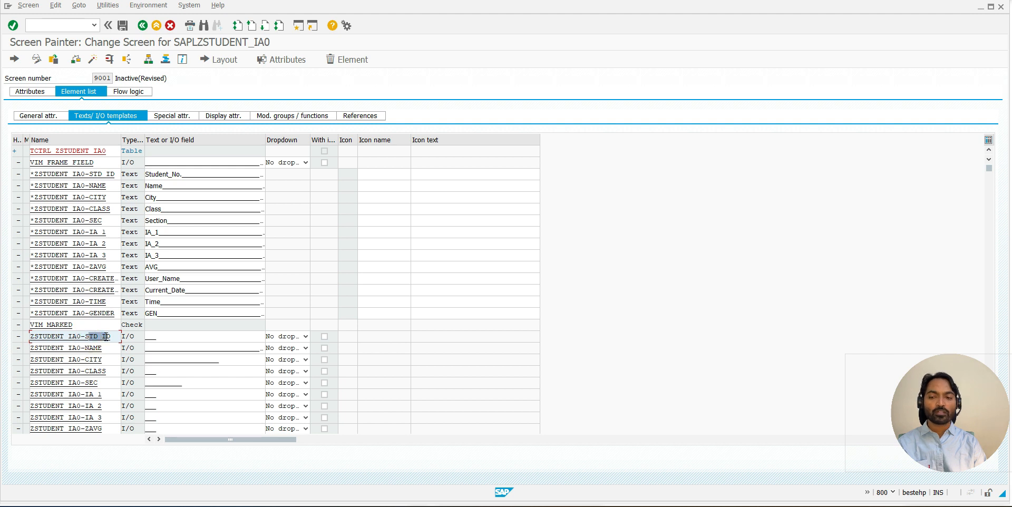
pyautogui.click(99, 347)
pyautogui.click(94, 359)
pyautogui.click(93, 370)
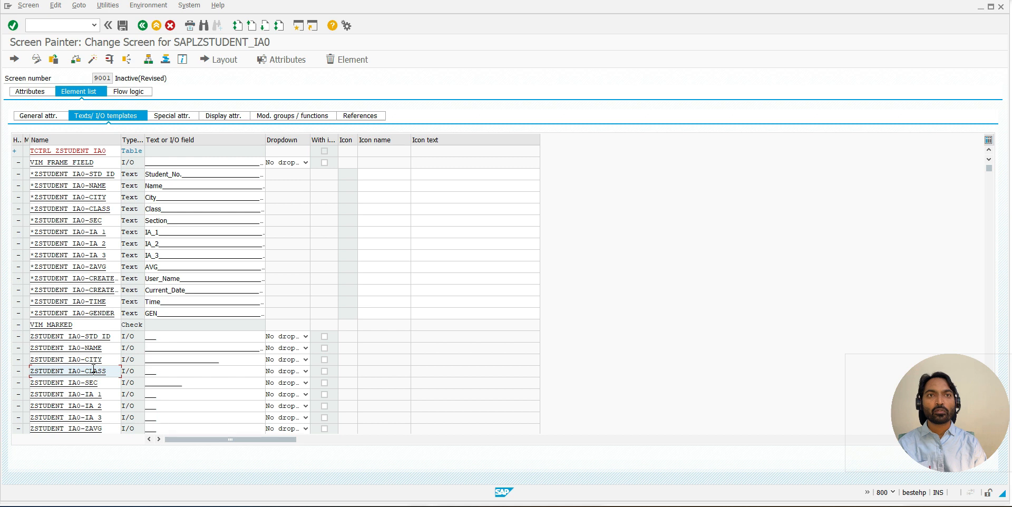
# - Examine how the STD_ID heading and its input/output field differ in element name and type, using the screen number label as an example
pyautogui.moveTo(105, 174); pyautogui.dragTo(69, 175)
pyautogui.click(69, 175)
pyautogui.moveTo(92, 340); pyautogui.dragTo(74, 340)
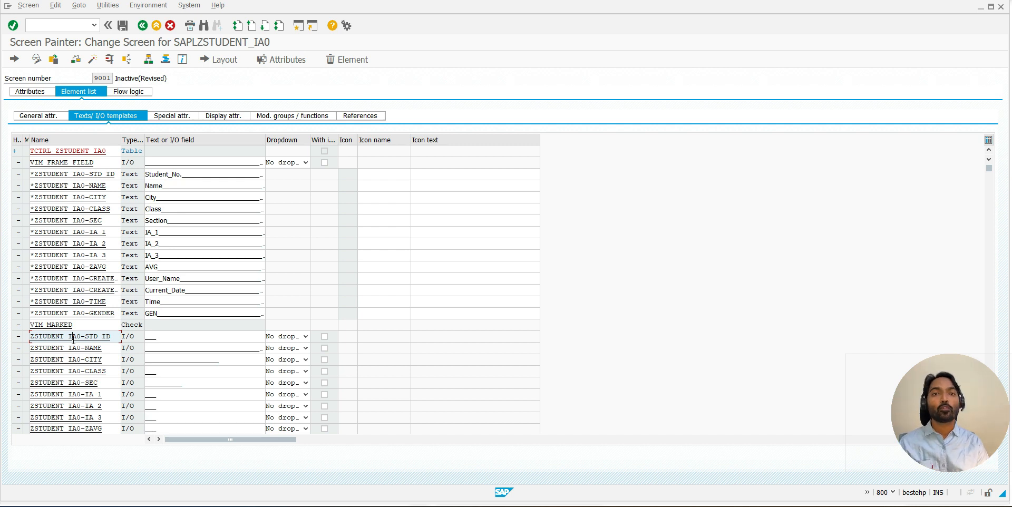
pyautogui.moveTo(5, 78); pyautogui.dragTo(37, 79)
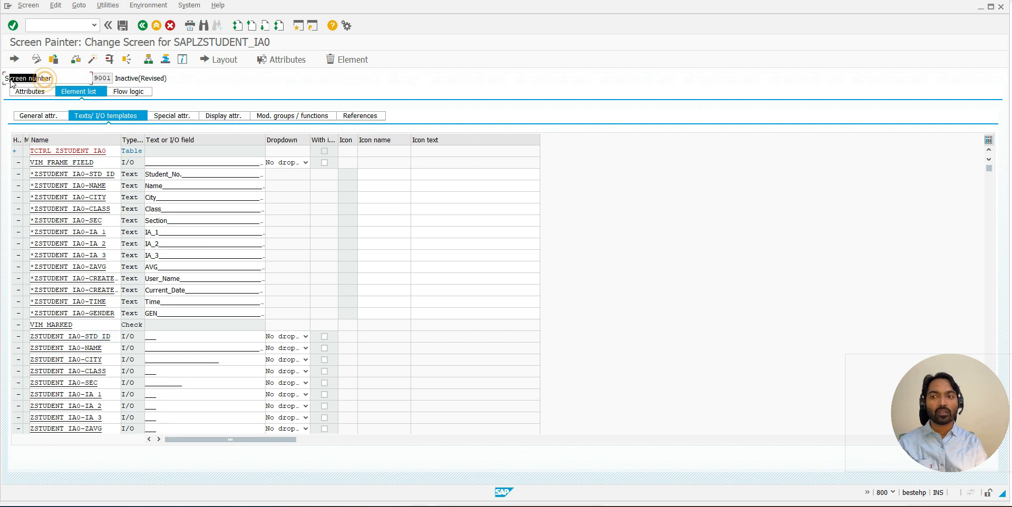
pyautogui.click(10, 80)
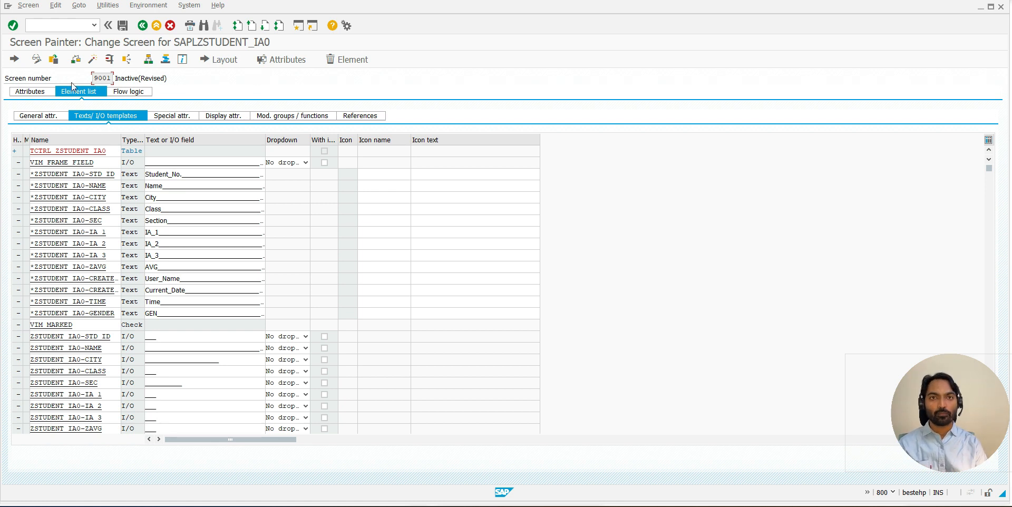
pyautogui.moveTo(6, 79); pyautogui.dragTo(52, 79)
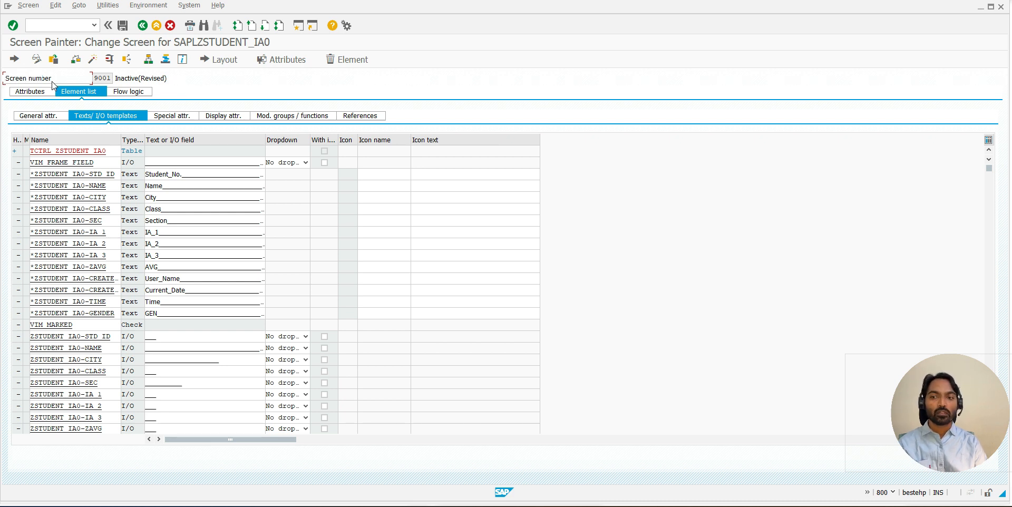
pyautogui.click(137, 178)
pyautogui.moveTo(137, 183); pyautogui.dragTo(125, 184)
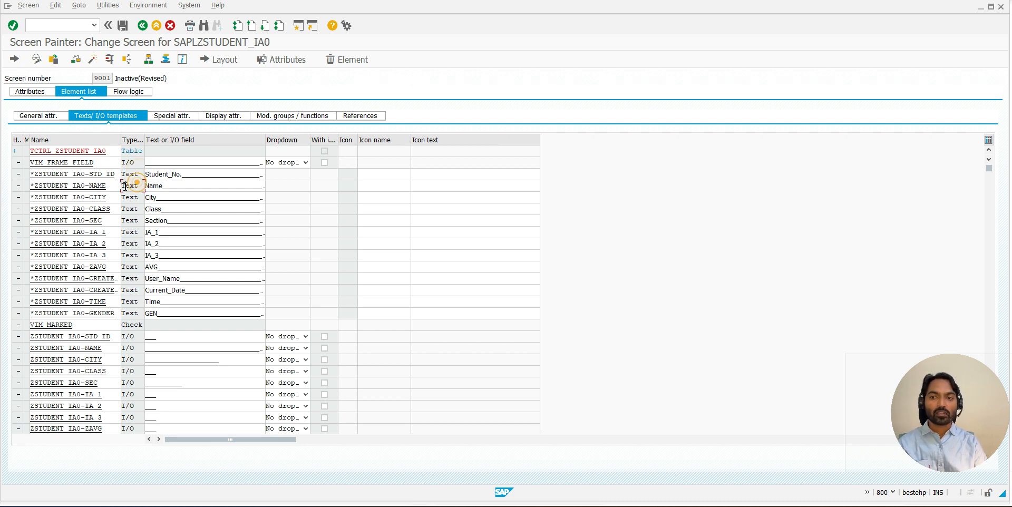
pyautogui.moveTo(135, 336); pyautogui.dragTo(120, 337)
pyautogui.click(121, 337)
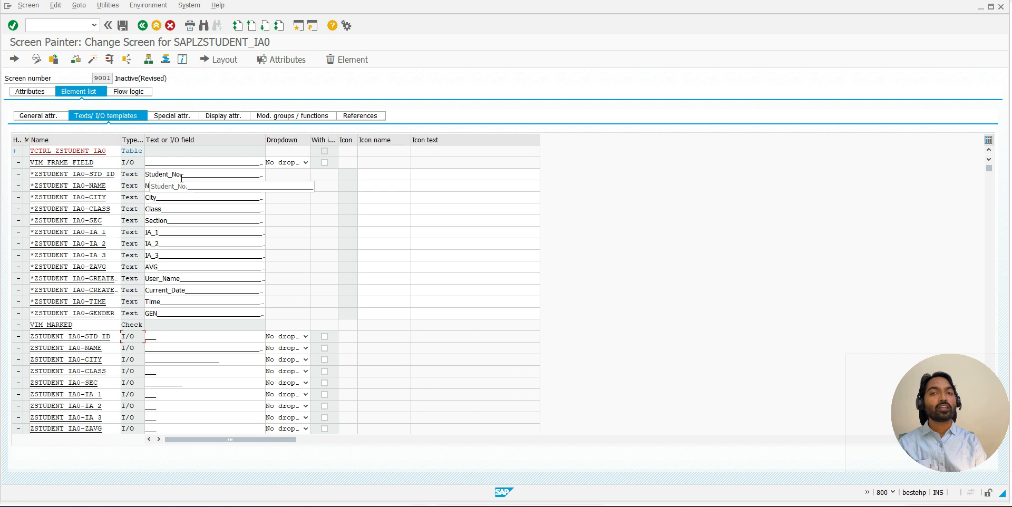
# - Change the heading text of the NAME element to "Student Name" and that of the IA_1 element to "Int.Marks I"
pyautogui.click(149, 186)
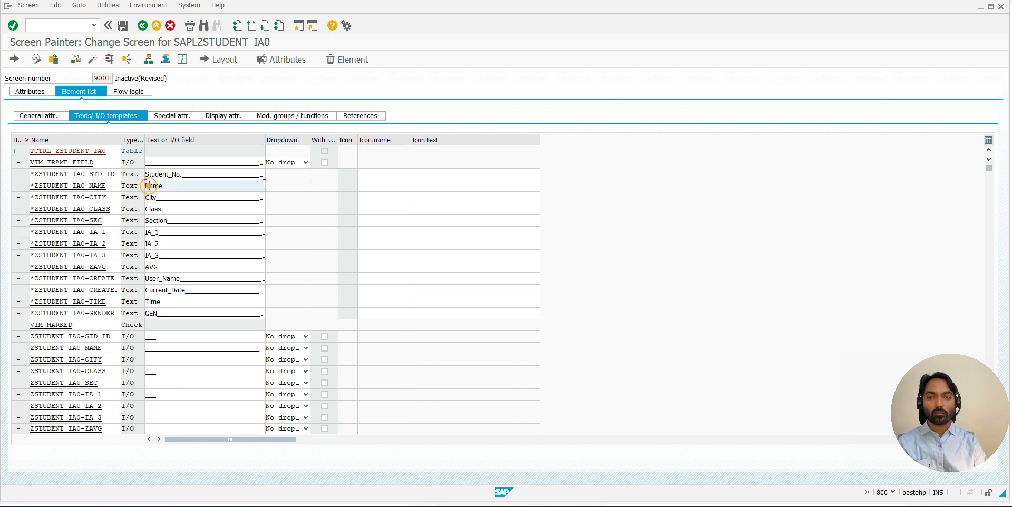
pyautogui.write('Student')
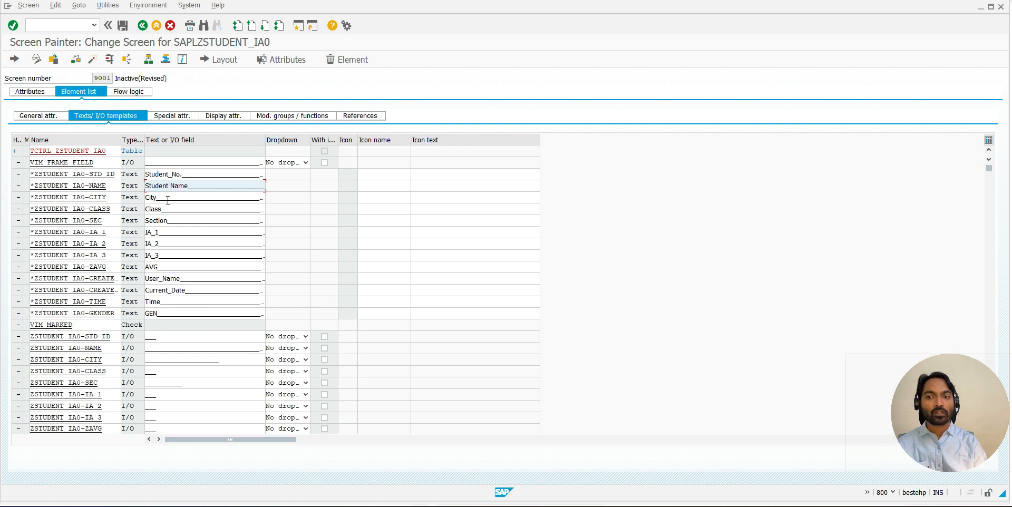
pyautogui.click(161, 232)
pyautogui.press('BackSpace')
pyautogui.press('BackSpace')
pyautogui.press('BackSpace')
pyautogui.write('nt.Marks')
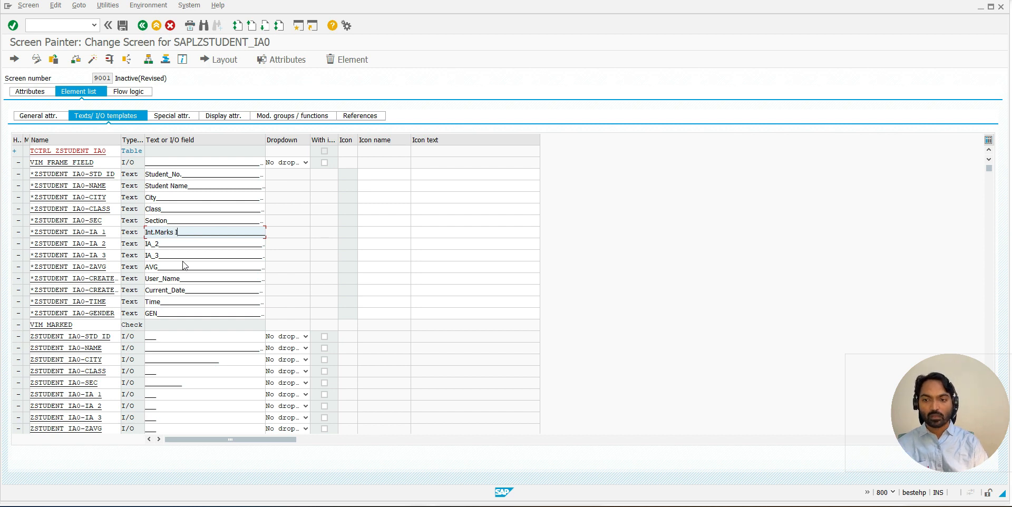
# - Change the heading text of the IA_2 element to "Int.Marks II" and that of the IA_3 element to "Int.Marks III"
pyautogui.hotkey('shift', 'Home')
pyautogui.hotkey('ctrl', 'c')
pyautogui.click(158, 244)
pyautogui.hotkey('ctrl', 'v')
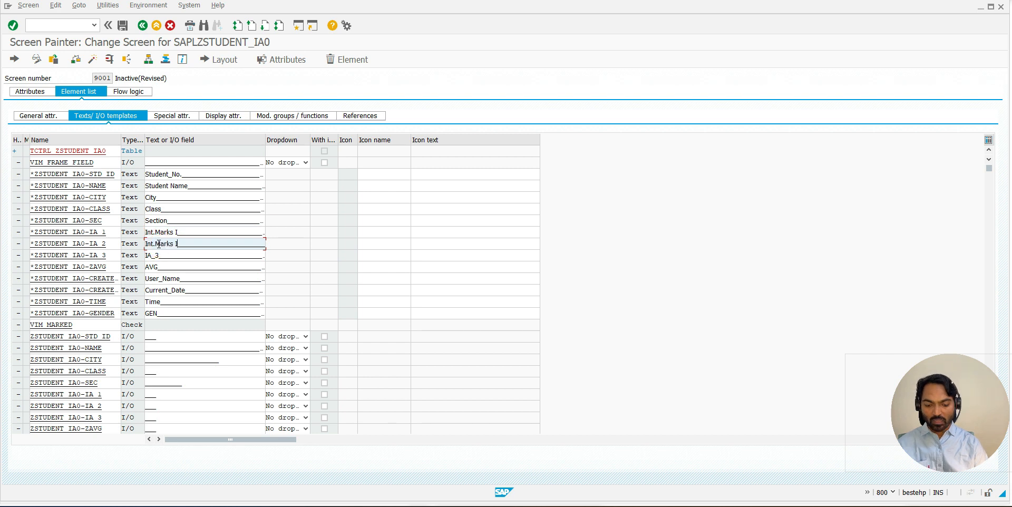
pyautogui.click(156, 257)
pyautogui.press('BackSpace')
pyautogui.press('BackSpace')
pyautogui.press('BackSpace')
pyautogui.press('BackSpace')
pyautogui.write('3')
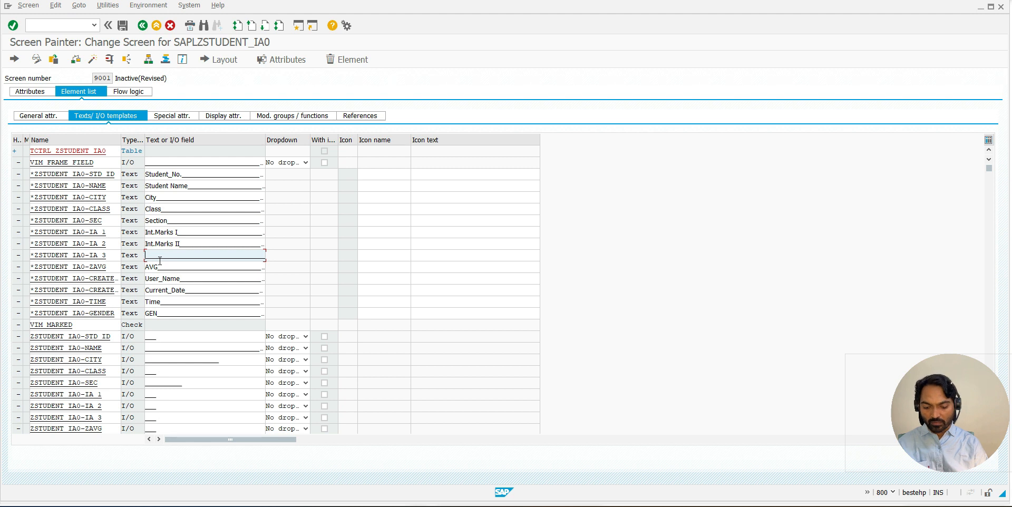
pyautogui.press('Left')
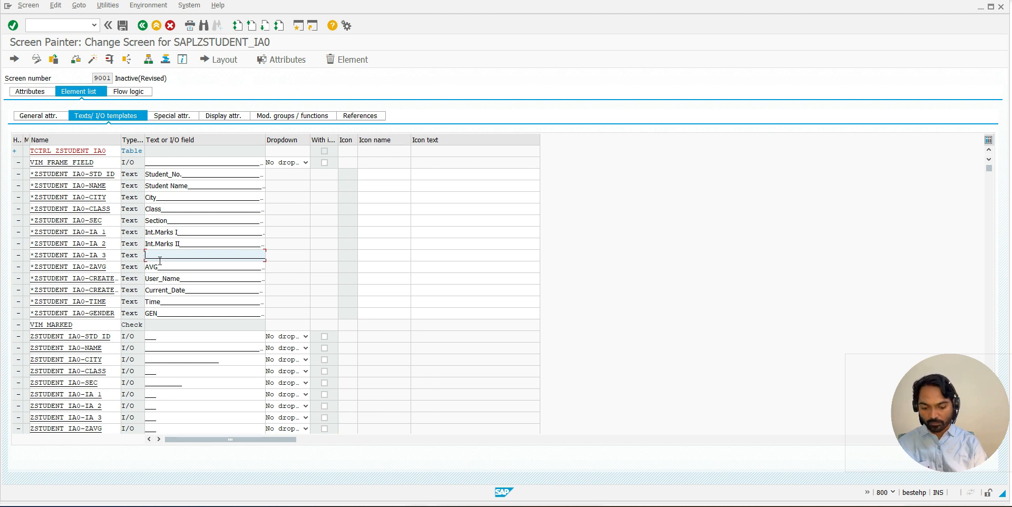
pyautogui.click(180, 243)
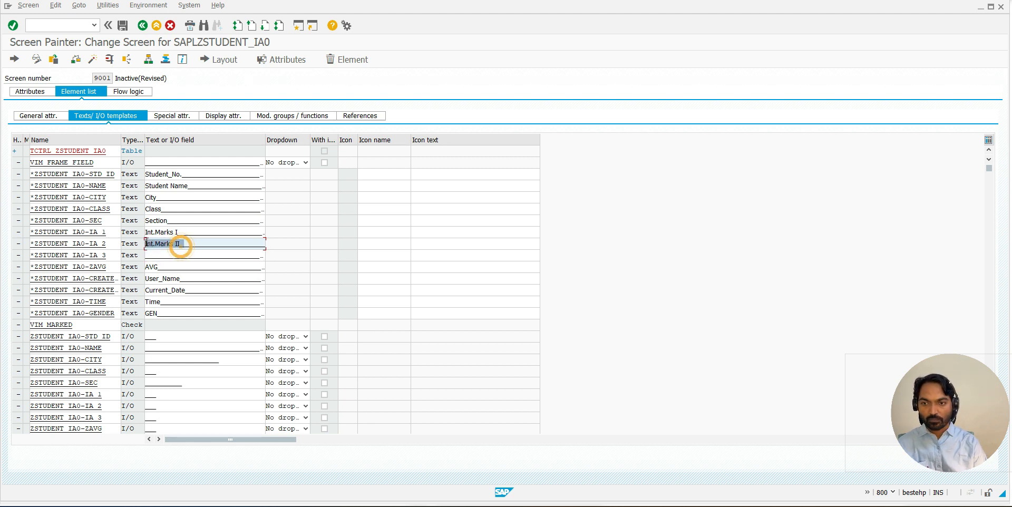
pyautogui.click(147, 255)
pyautogui.write('Int.Marks II')
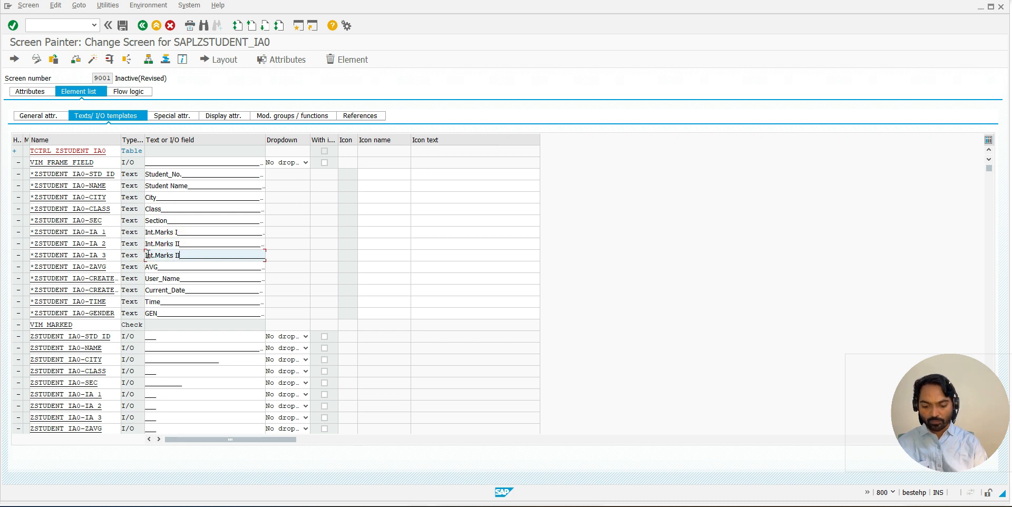
# - Change the heading text of the ZAVG element to "Average" and that of the GENDER element to "Gender"
pyautogui.click(153, 267)
pyautogui.press('BackSpace')
pyautogui.press('BackSpace')
pyautogui.write('verage')
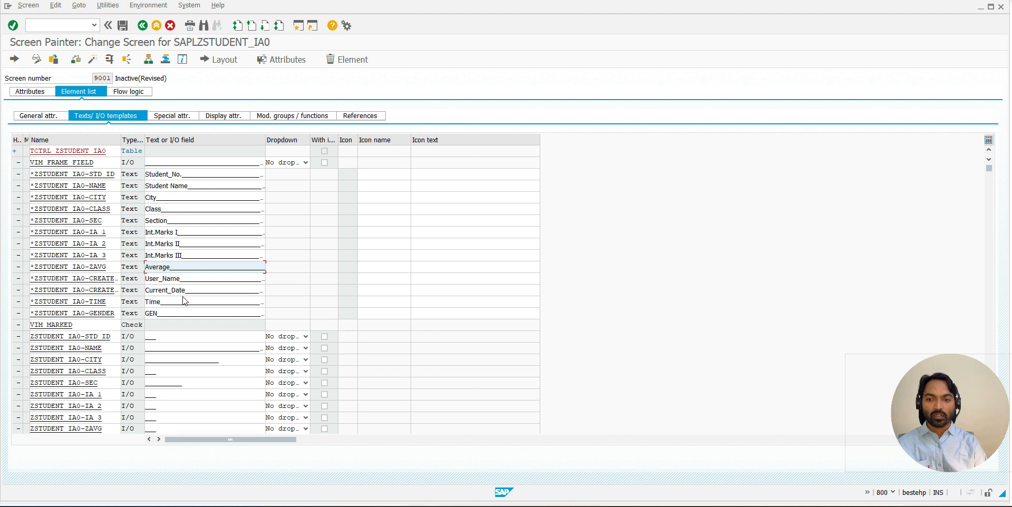
pyautogui.click(155, 315)
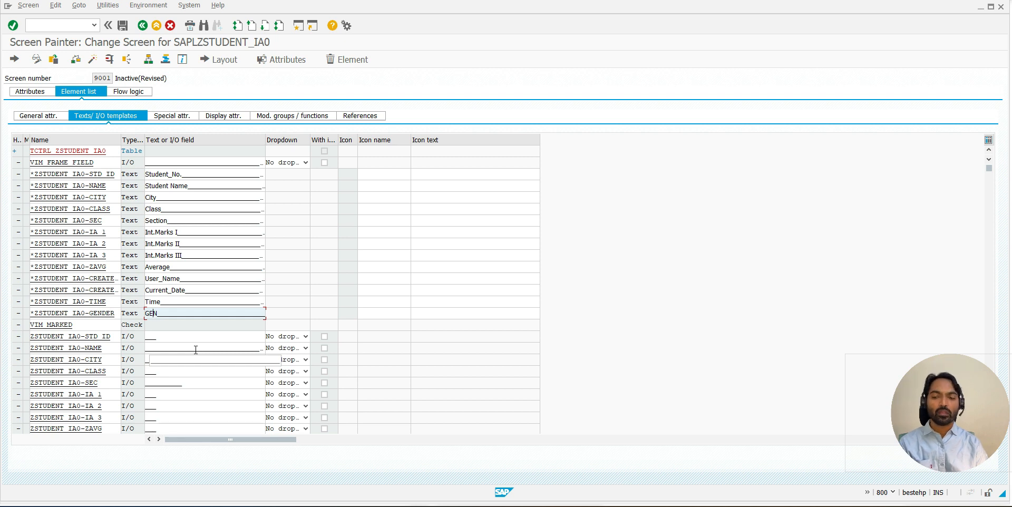
pyautogui.press('BackSpace')
pyautogui.press('BackSpace')
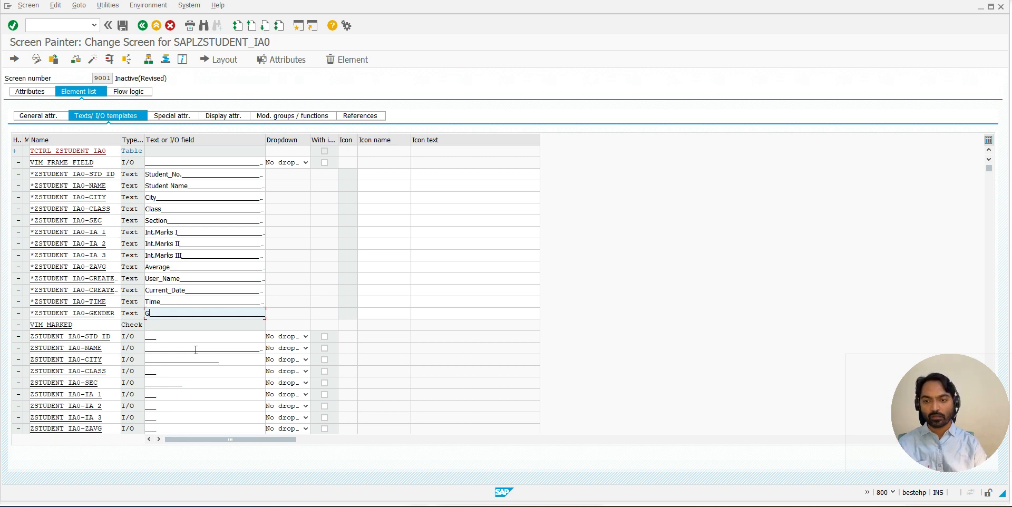
pyautogui.write('ender')
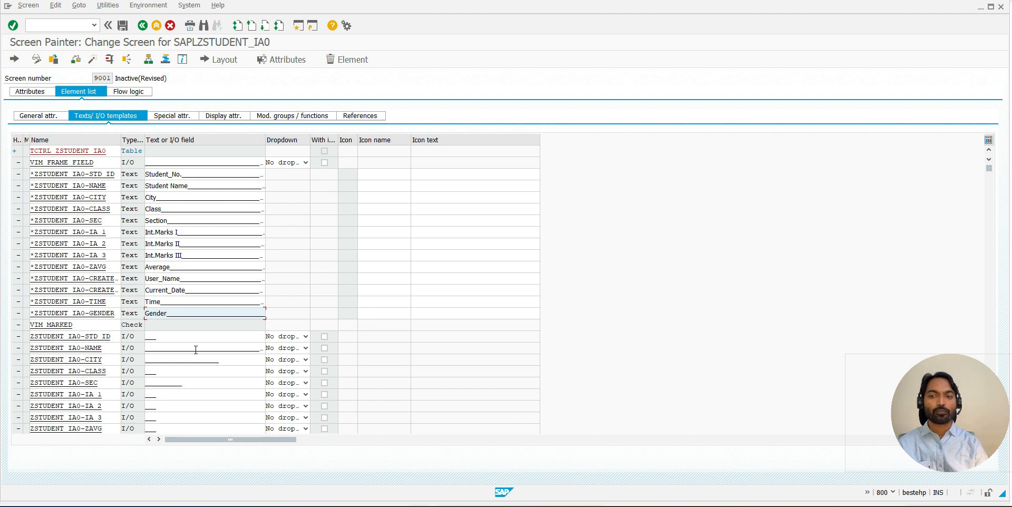
# - Save and activate screen 9001, and check its activation status
pyautogui.click(123, 25)
pyautogui.click(94, 60)
pyautogui.press('Return')
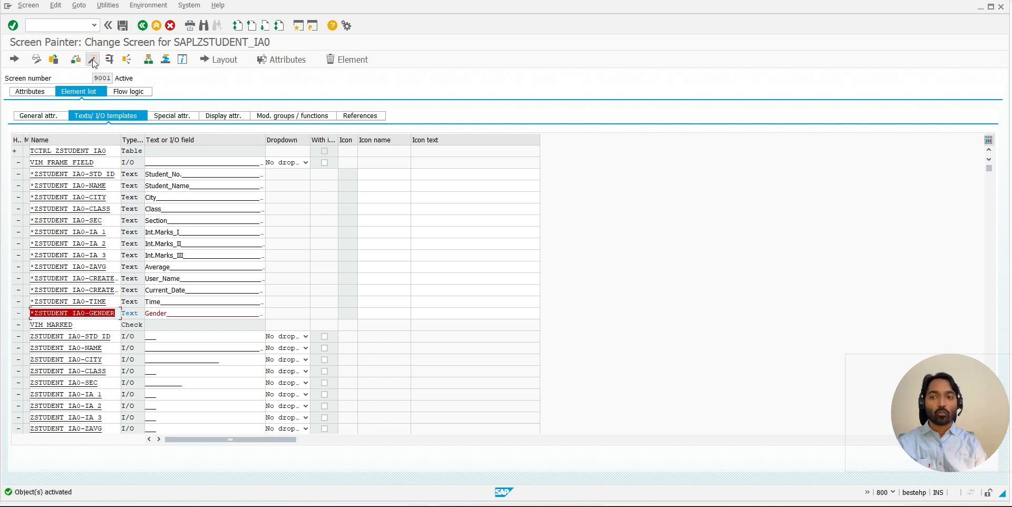
pyautogui.click(132, 78)
pyautogui.moveTo(133, 78); pyautogui.dragTo(115, 77)
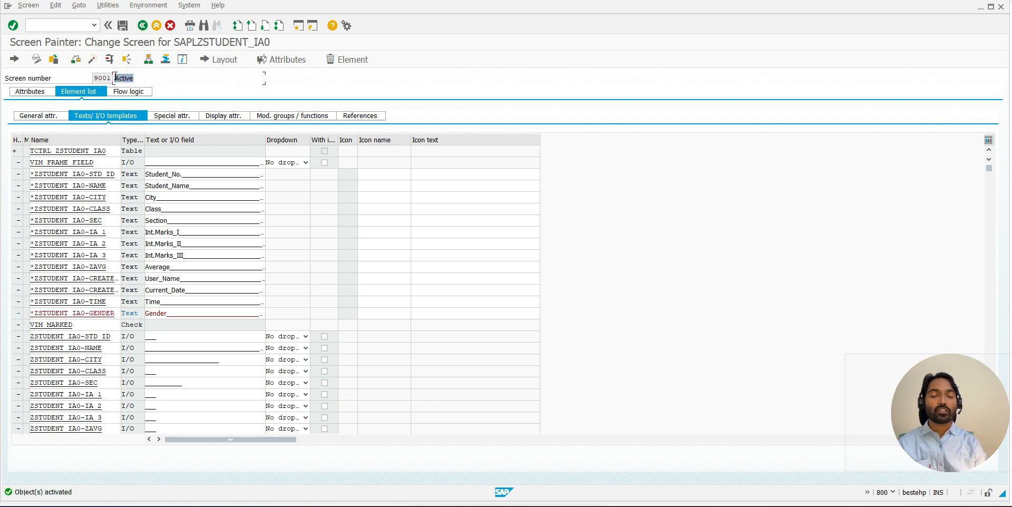
pyautogui.click(92, 59)
# - Switch to the table maintenance session, restart transaction SM30 and open table ZSTUDENT_IA0 for maintenance
pyautogui.hotkey('alt', 'Tab')
pyautogui.hotkey('alt', 'Tab')
pyautogui.click(142, 26)
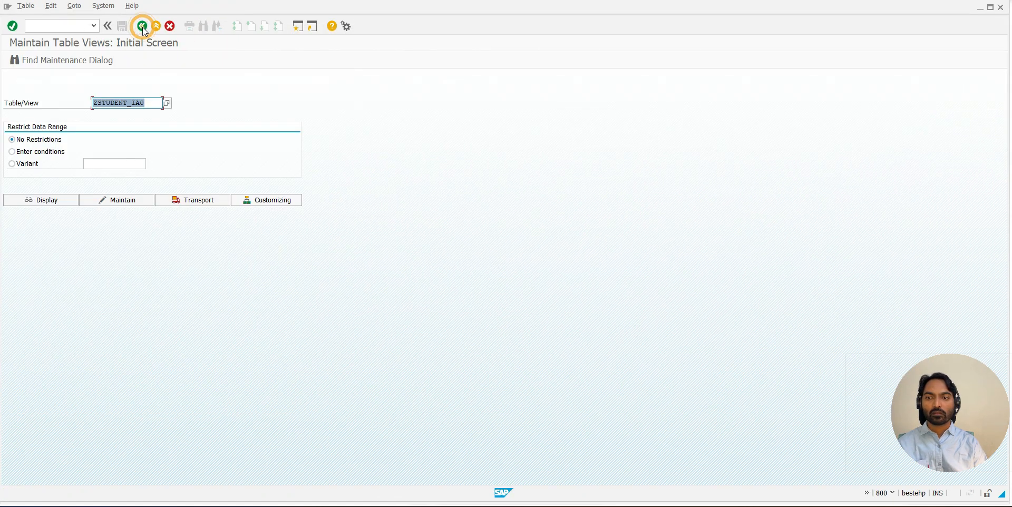
pyautogui.click(142, 27)
pyautogui.write('SM30')
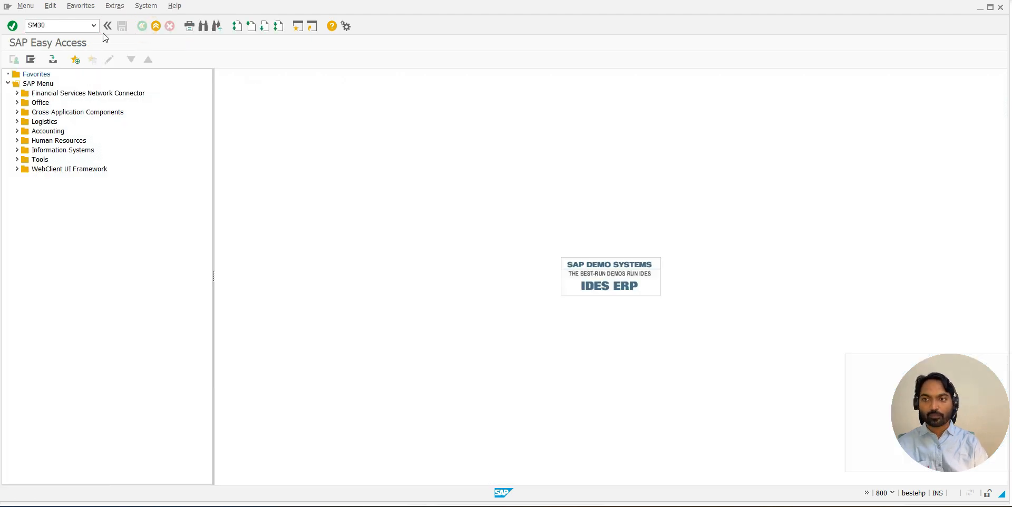
pyautogui.press('Return')
pyautogui.click(117, 199)
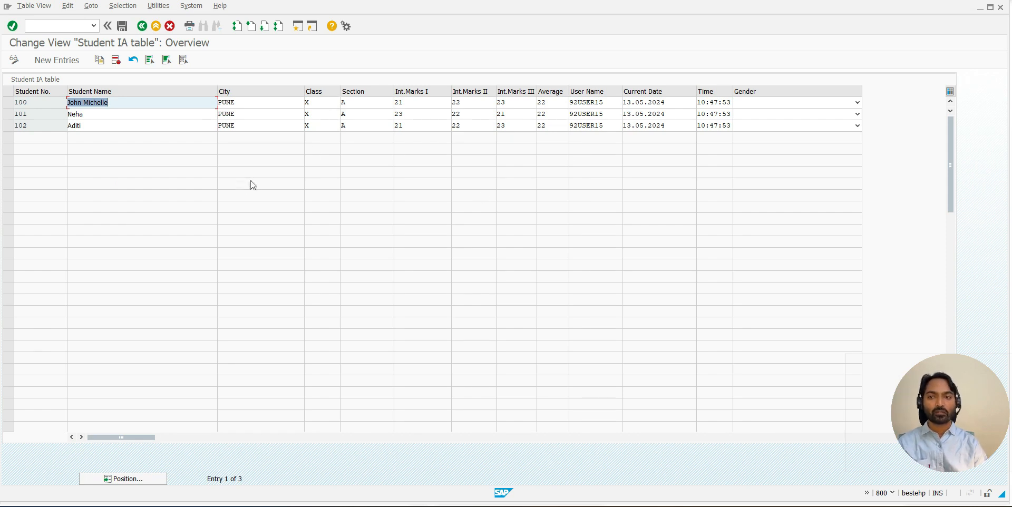
# - Start a new entry in the Student IA table and enter its student number
pyautogui.click(52, 61)
pyautogui.write('10')
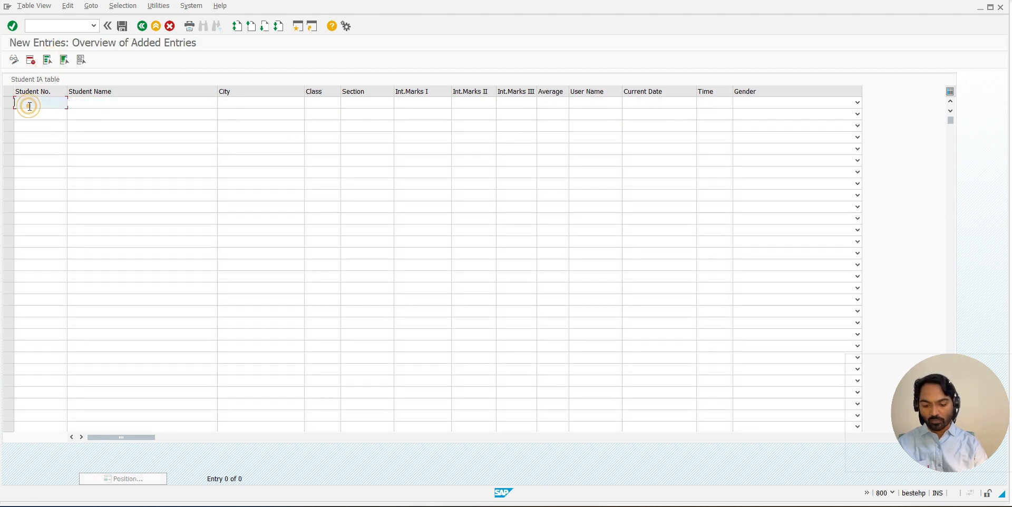
pyautogui.write('3')
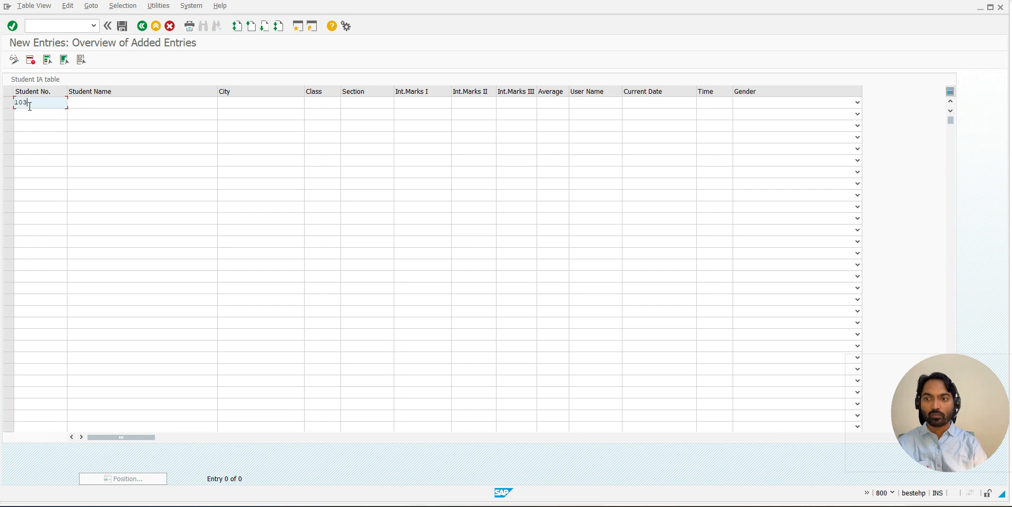
# - Switch to the Screen Painter session, view the general attributes of screen 9001's elements, and exit back to the dictionary table
pyautogui.hotkey('alt', 'Tab')
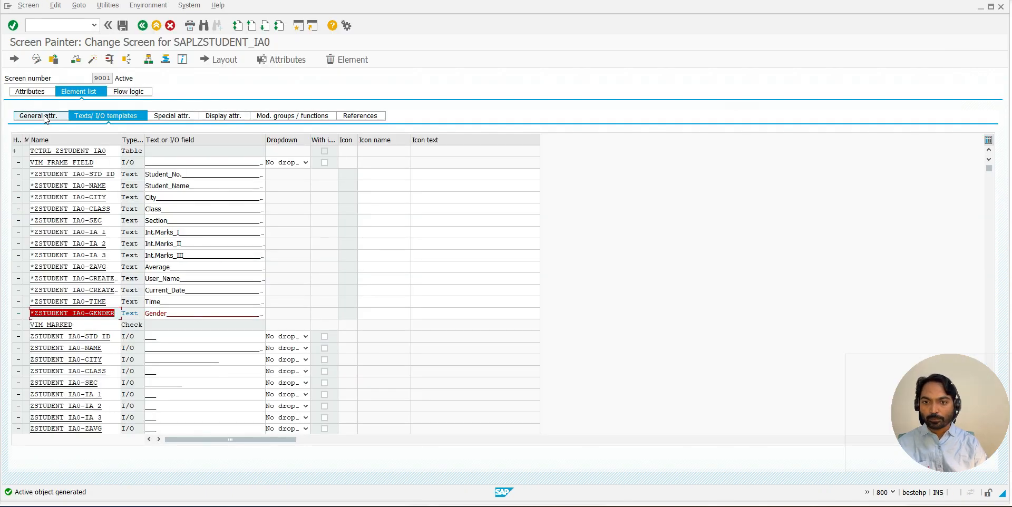
pyautogui.click(44, 116)
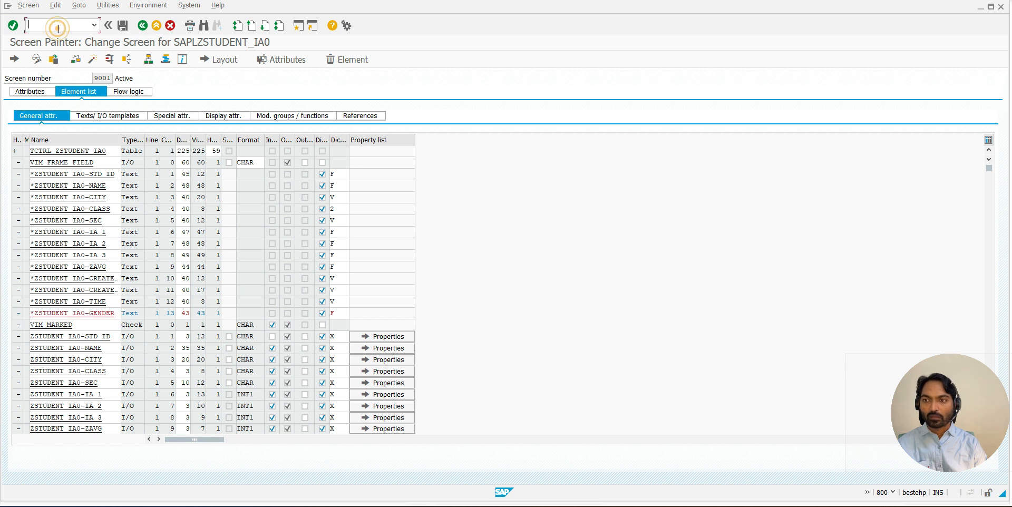
pyautogui.click(143, 25)
pyautogui.click(143, 25)
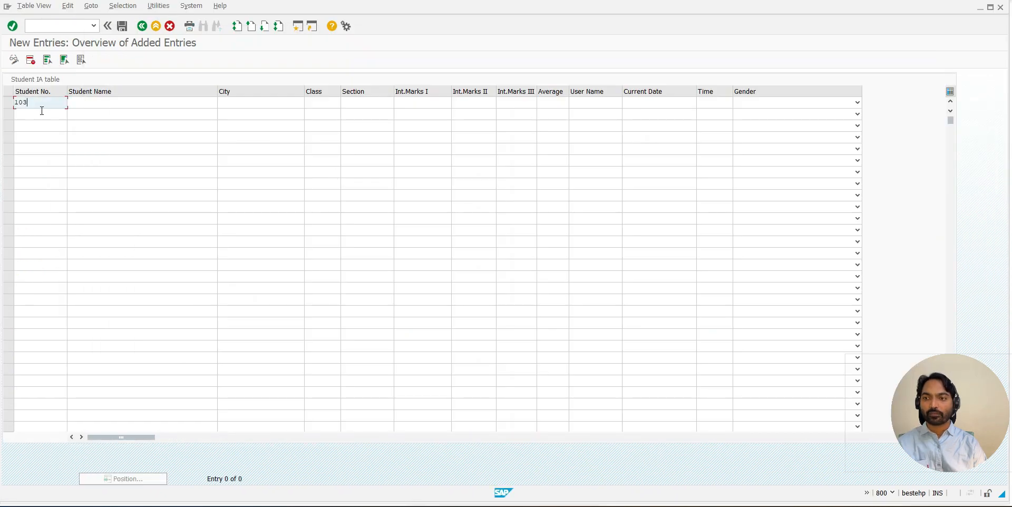
# - In the new entry, enter the student's name, city Bengaluru, class X, section A and Int.Marks I 22
pyautogui.click(89, 104)
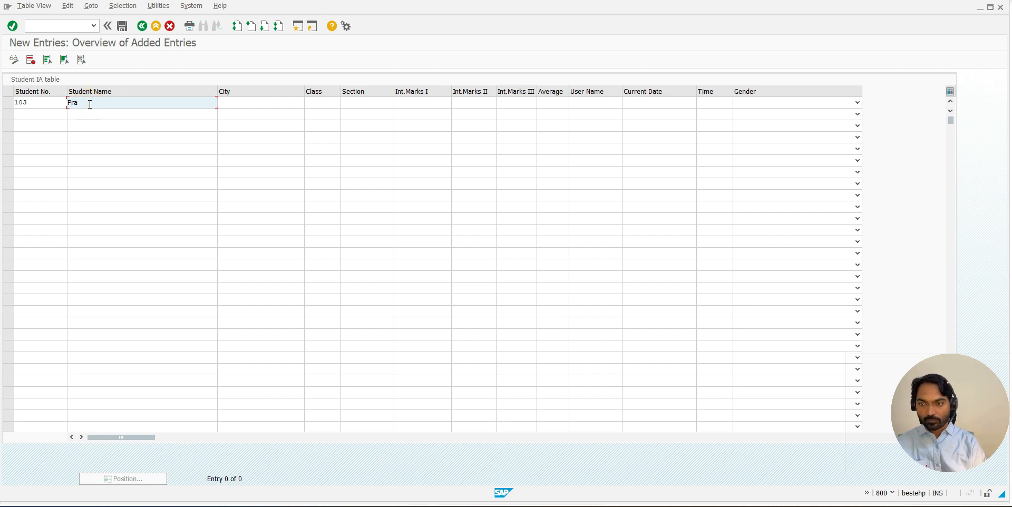
pyautogui.press('Tab')
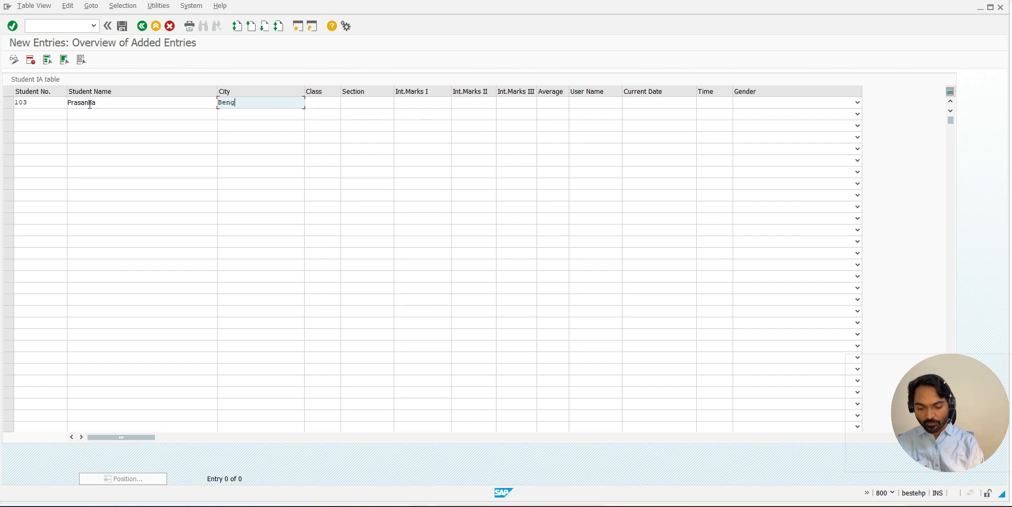
pyautogui.press('Tab')
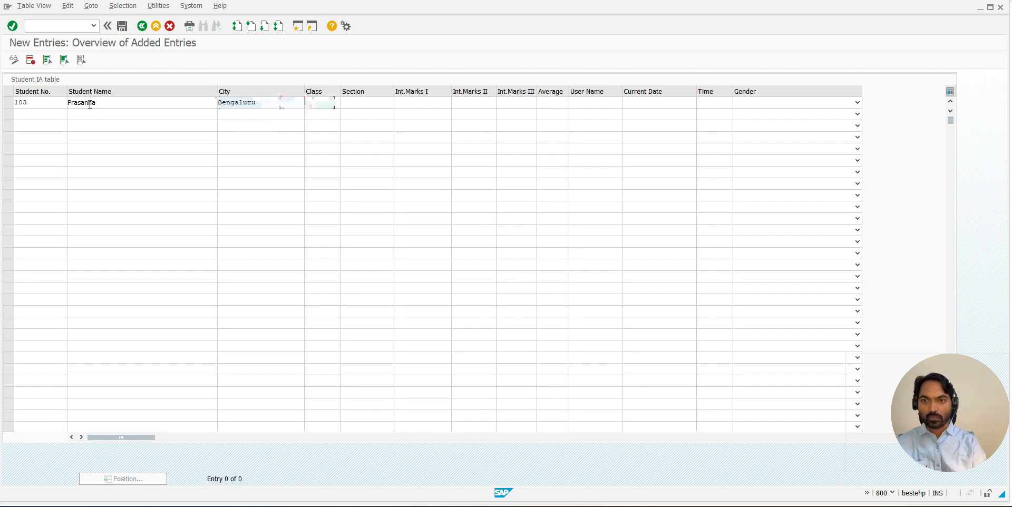
pyautogui.press('Tab')
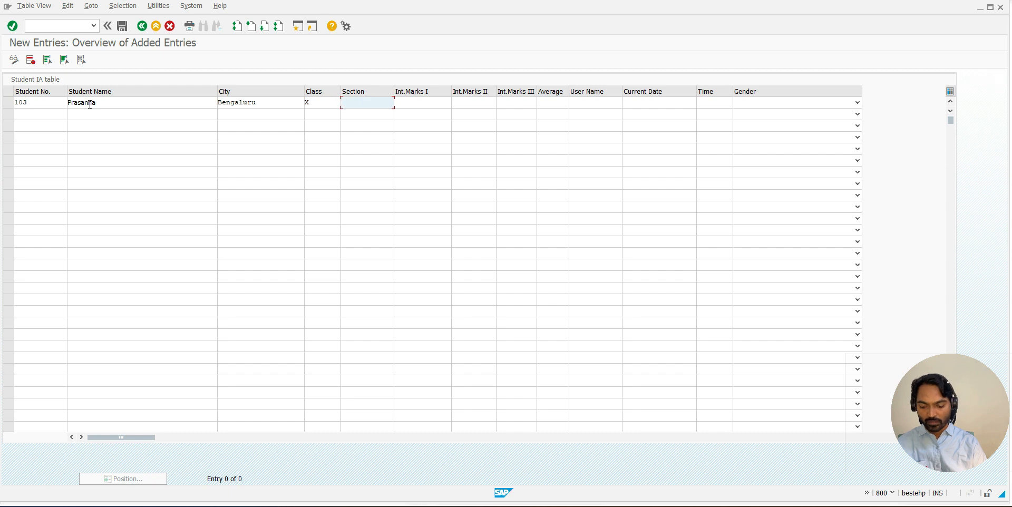
pyautogui.press('Tab')
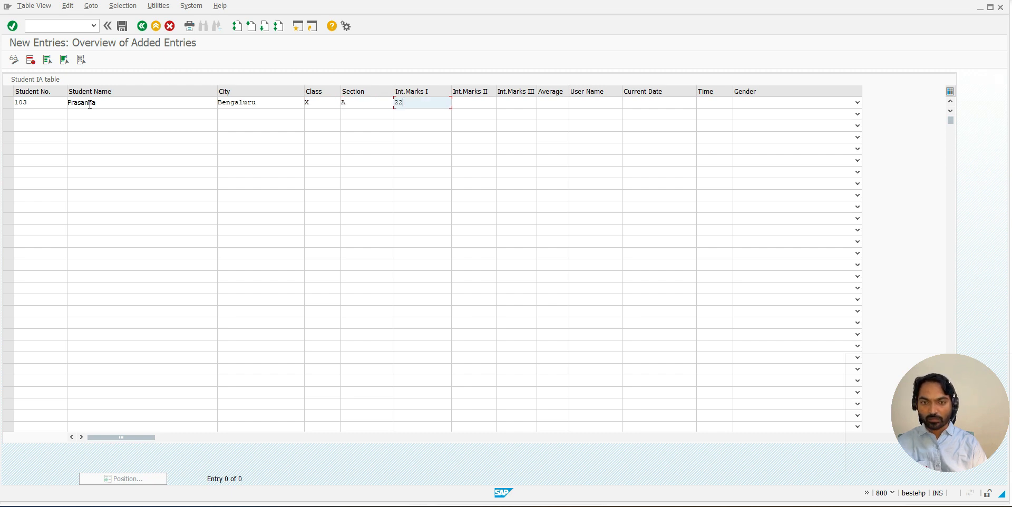
# - Enter 23 for Int.Marks II, 24 for Int.Marks III and 23 for Average in the new student entry
pyautogui.press('Tab')
pyautogui.write('23')
pyautogui.press('Tab')
pyautogui.write('24')
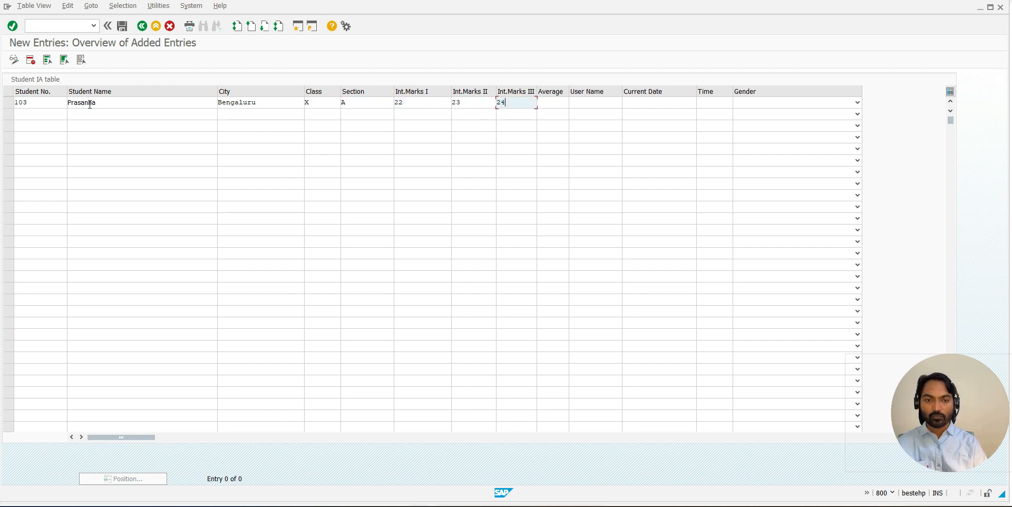
pyautogui.click(552, 103)
pyautogui.write('23')
# - Fill in the user name, current date 13.05.2024 and time 10:47:53, and choose MALE as the gender
pyautogui.click(588, 109)
pyautogui.click(595, 111)
pyautogui.click(639, 104)
pyautogui.click(640, 115)
pyautogui.click(715, 103)
pyautogui.click(716, 115)
pyautogui.click(749, 104)
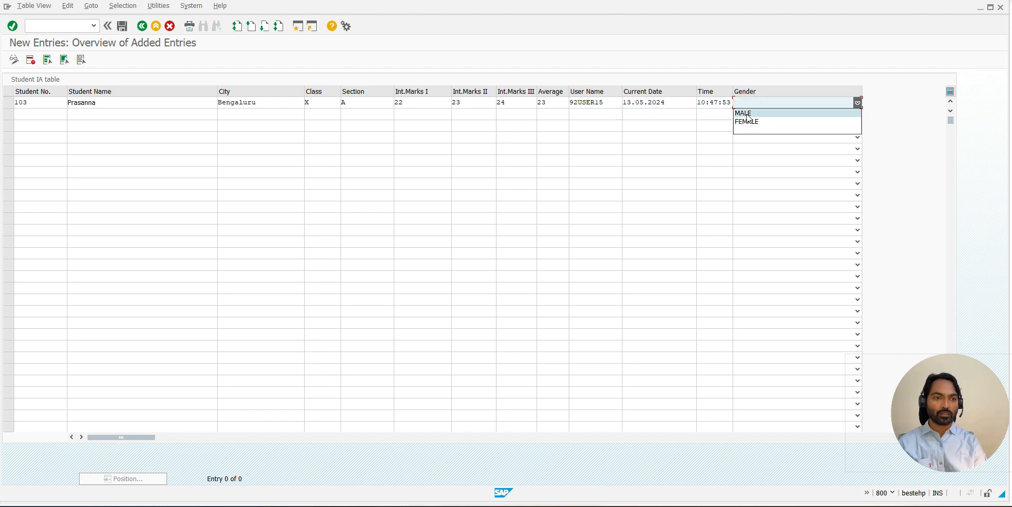
pyautogui.click(747, 113)
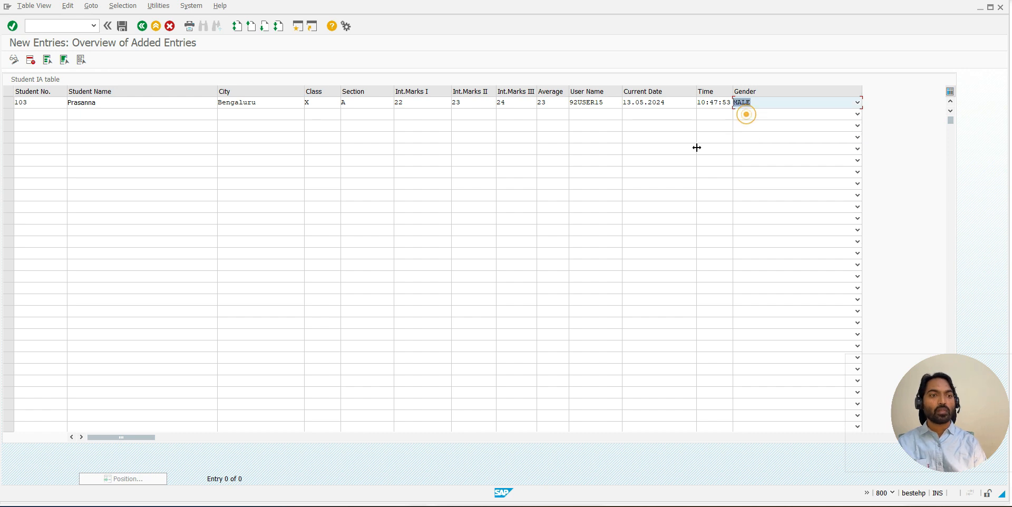
# - Save the new student entry and compare the letter case of its city value before and after saving
pyautogui.moveTo(219, 102); pyautogui.dragTo(256, 102)
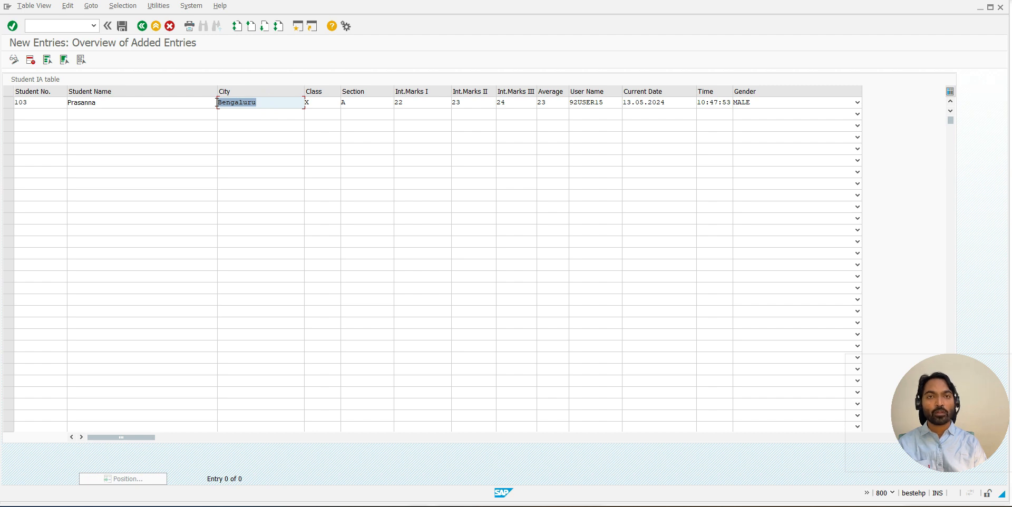
pyautogui.click(217, 103)
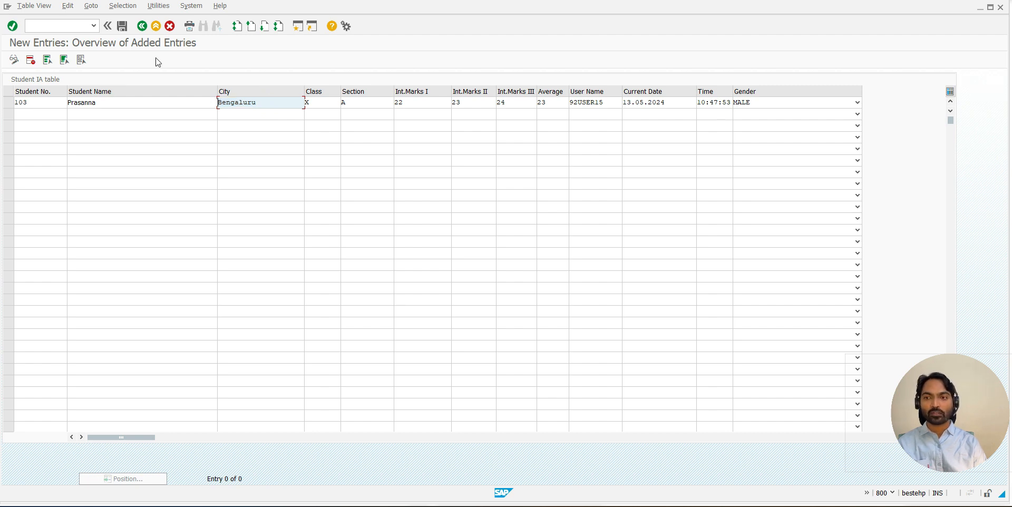
pyautogui.click(127, 33)
pyautogui.moveTo(261, 104); pyautogui.dragTo(229, 98)
pyautogui.click(229, 100)
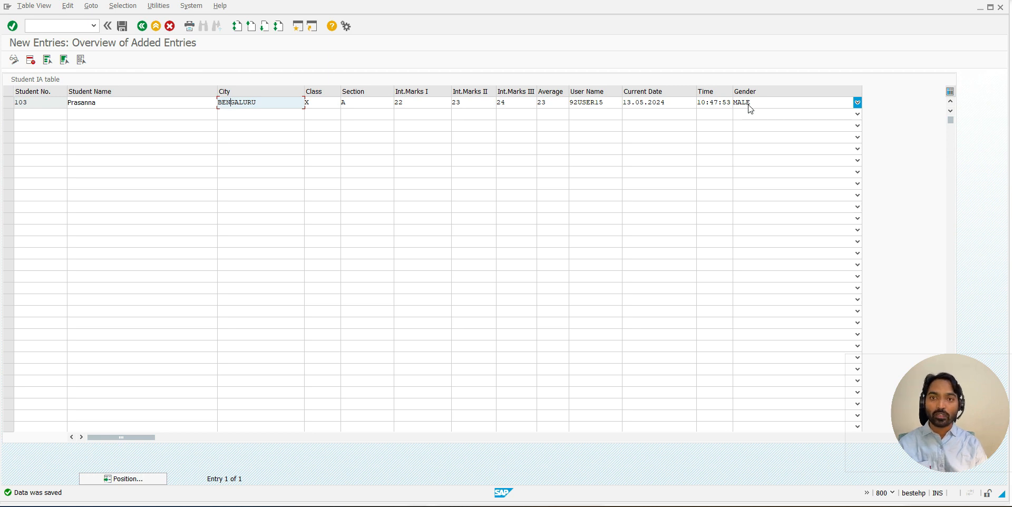
# - In the dictionary session, open domain Z_CITY from the CITY field's data element, allow lower case, and activate the domain
pyautogui.hotkey('alt', 'Tab')
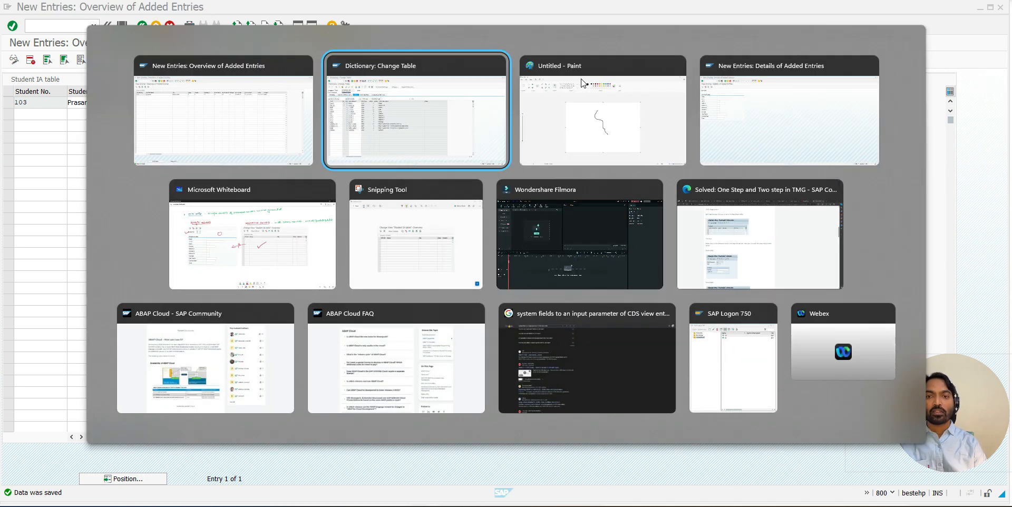
pyautogui.doubleClick(137, 186)
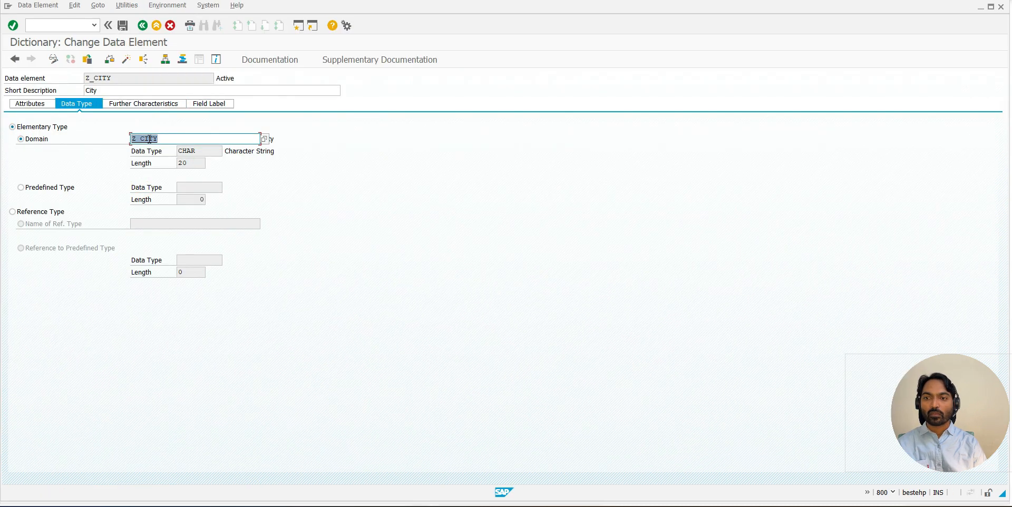
pyautogui.doubleClick(149, 139)
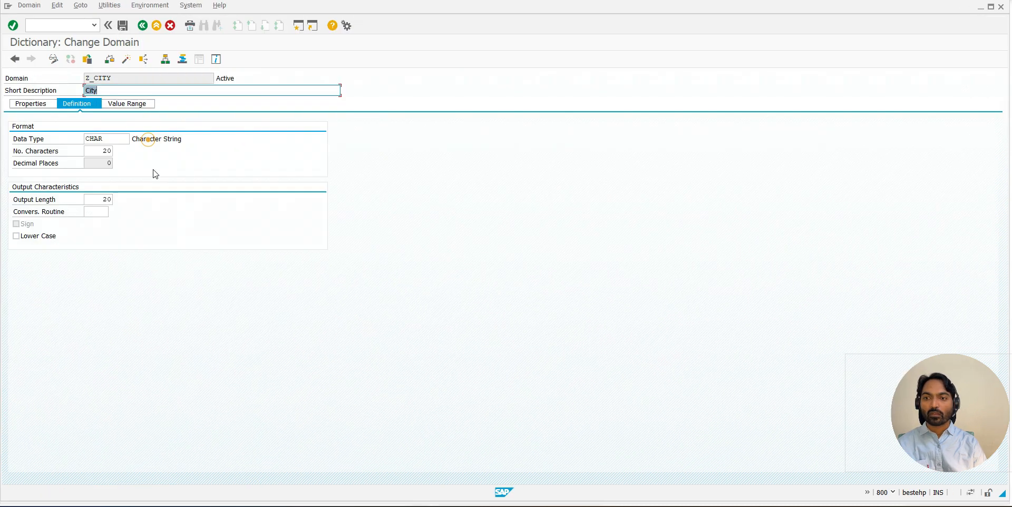
pyautogui.click(26, 236)
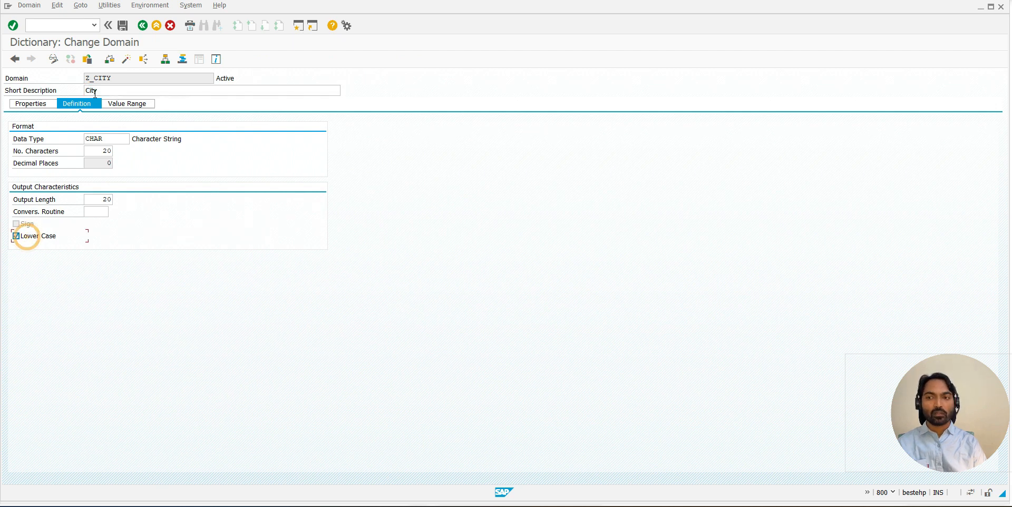
pyautogui.click(123, 64)
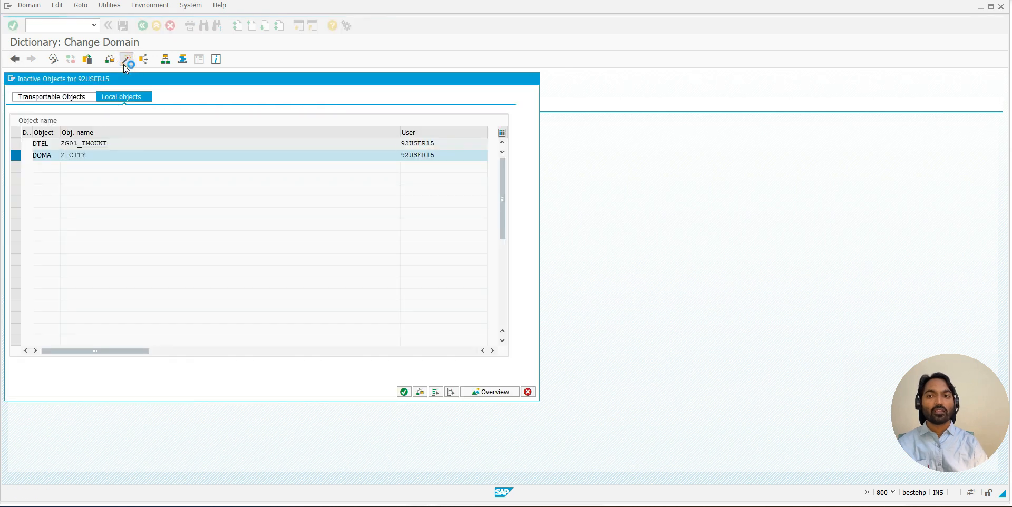
pyautogui.press('Return')
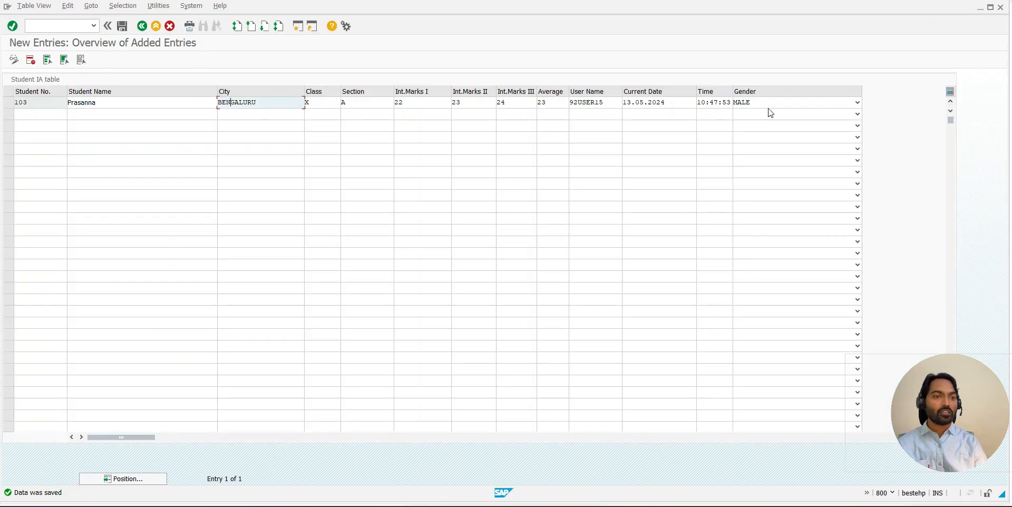
# - Check the new entry's gender options, and allow lower case in the GENDER field's domain ZZSTD_GEN
pyautogui.click(770, 104)
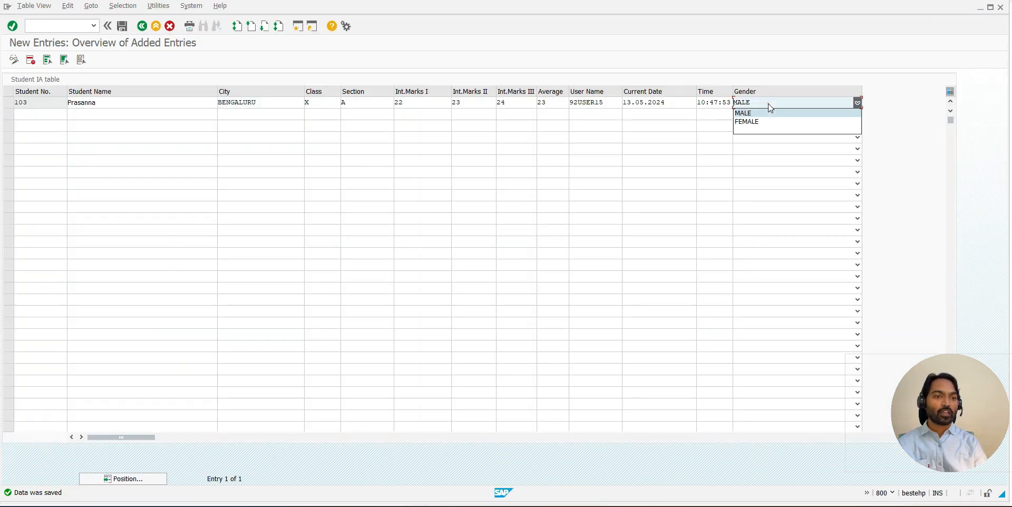
pyautogui.click(747, 122)
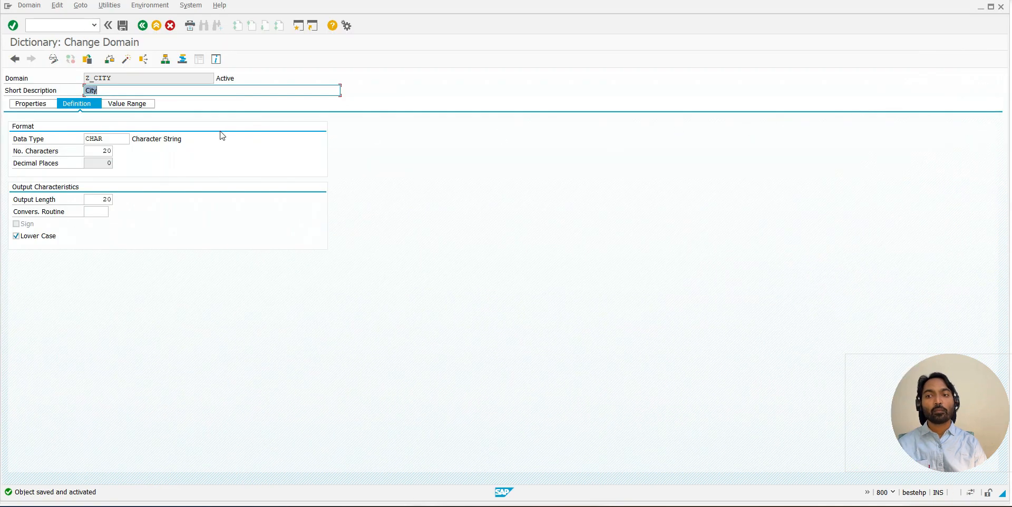
pyautogui.click(140, 25)
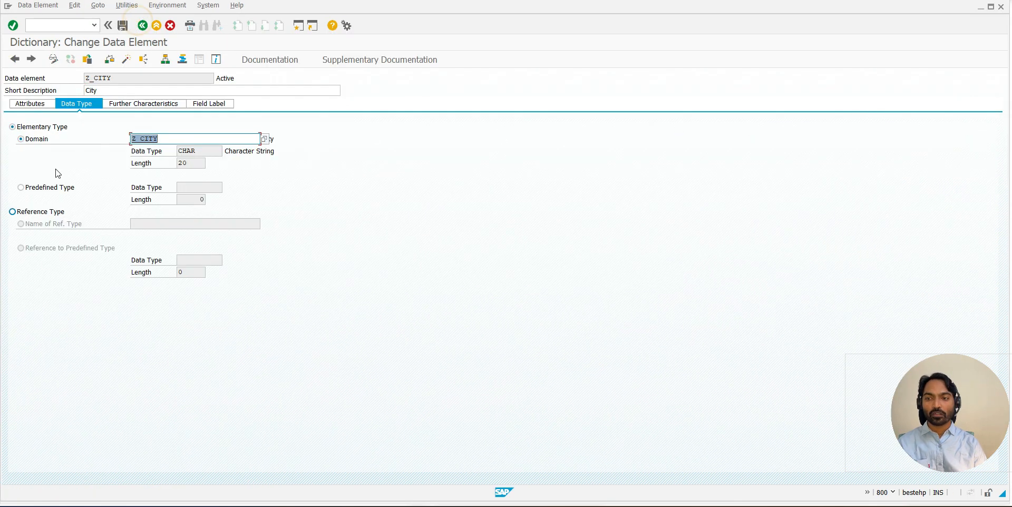
pyautogui.click(141, 26)
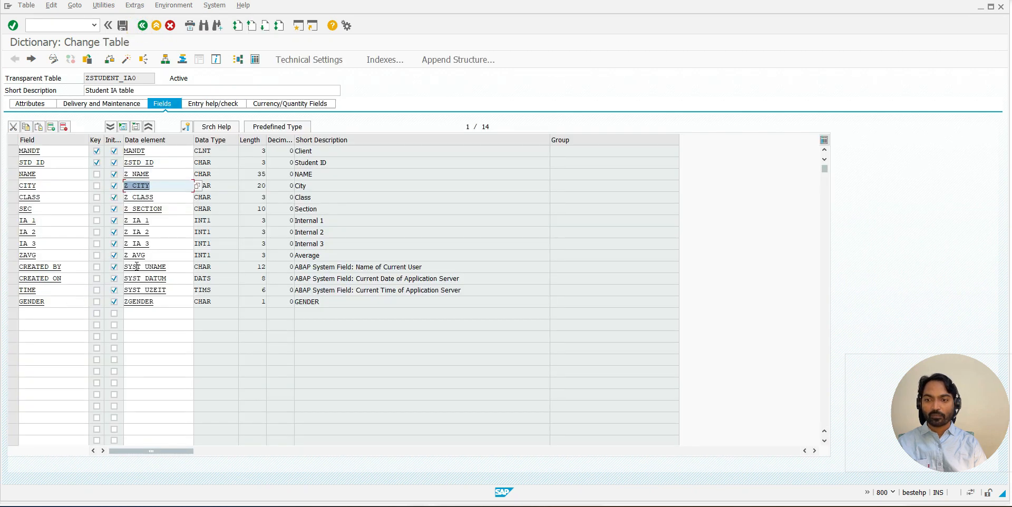
pyautogui.doubleClick(135, 303)
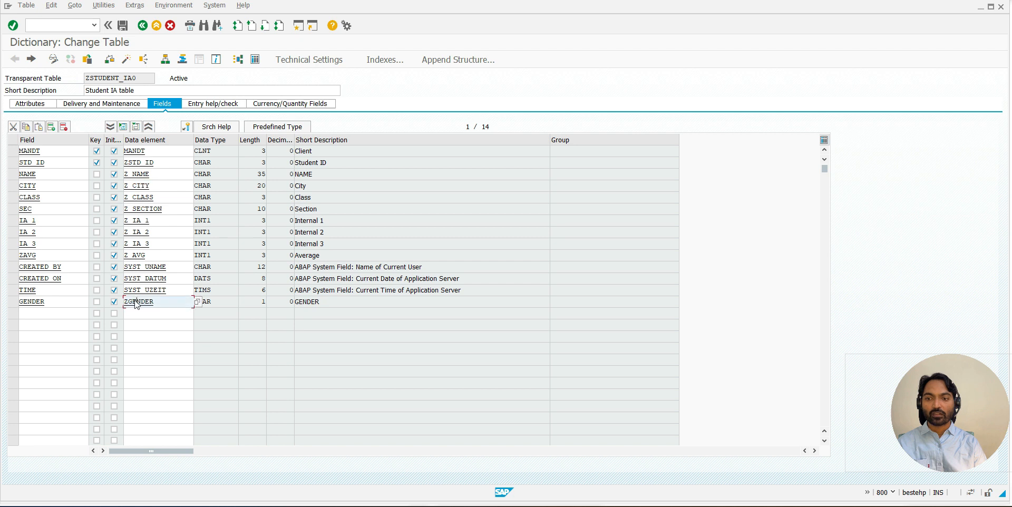
pyautogui.doubleClick(150, 140)
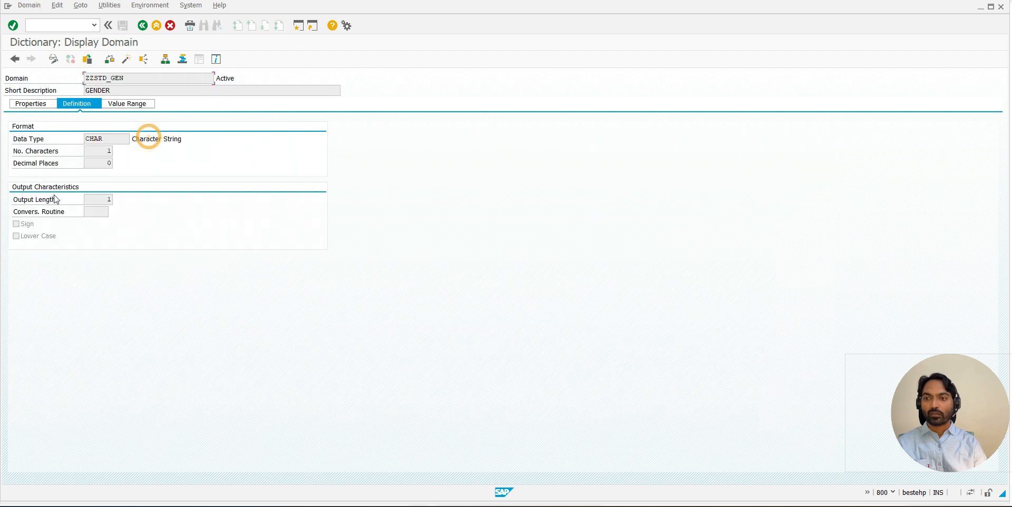
pyautogui.click(51, 59)
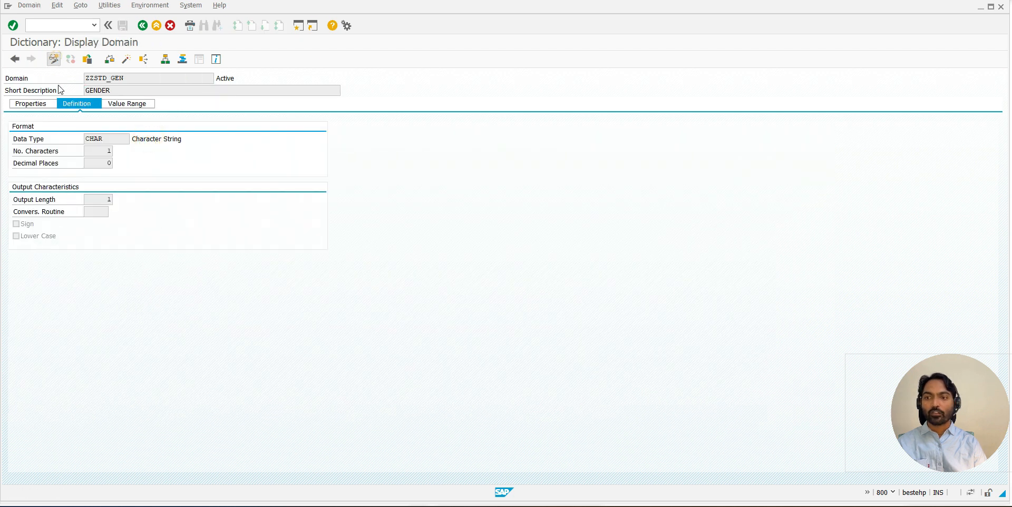
pyautogui.click(33, 237)
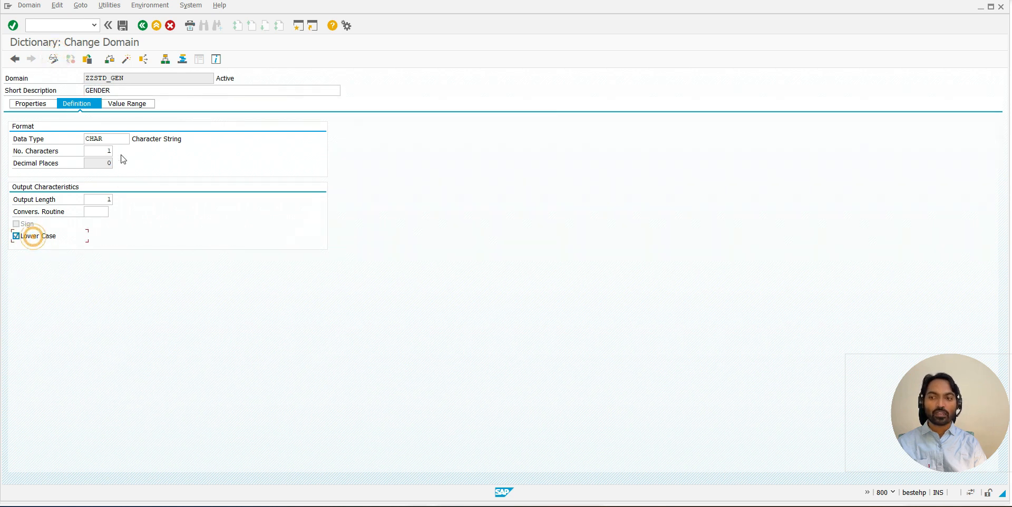
# - In the value range of domain ZZSTD_GEN, change the descriptions of fixed values M and F to Male and Female
pyautogui.click(125, 103)
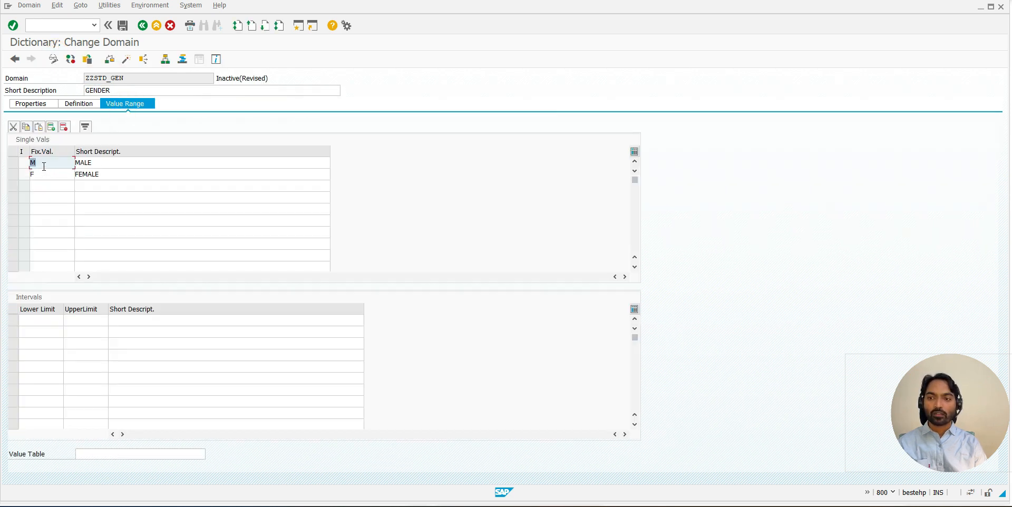
pyautogui.click(97, 161)
pyautogui.press('BackSpace')
pyautogui.press('BackSpace')
pyautogui.press('BackSpace')
pyautogui.write('al')
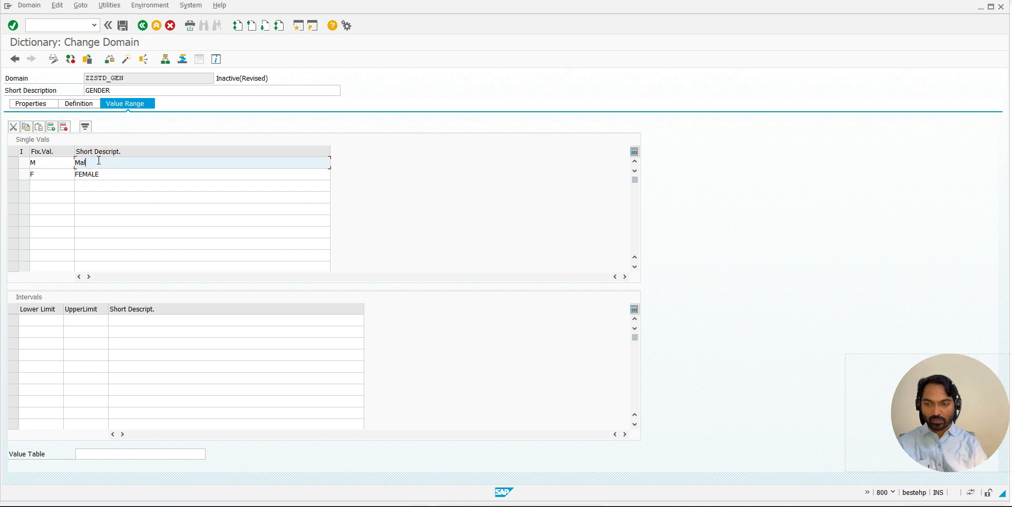
pyautogui.write('e')
pyautogui.press('Down')
pyautogui.press('Delete')
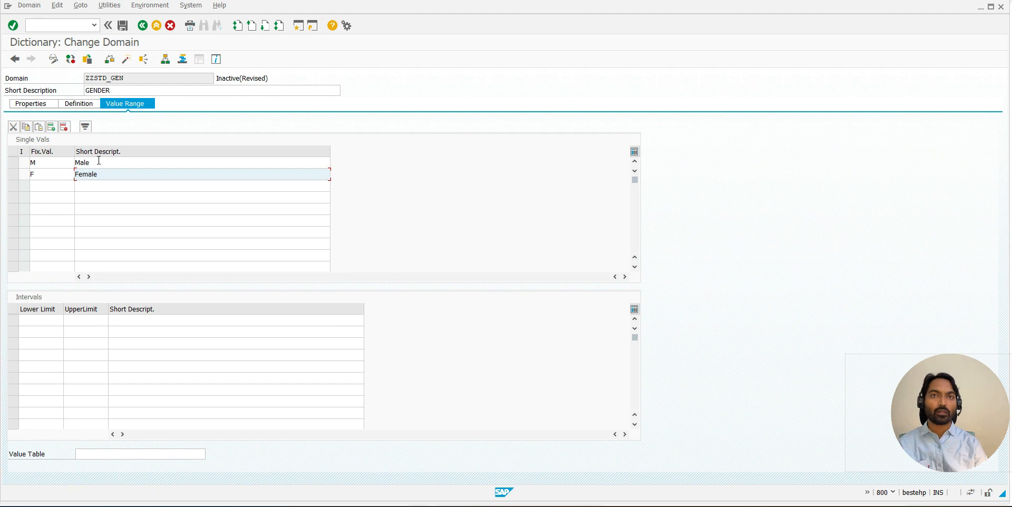
# - Save and activate domain ZZSTD_GEN, and activate the data element ZGENDER that uses it
pyautogui.click(123, 25)
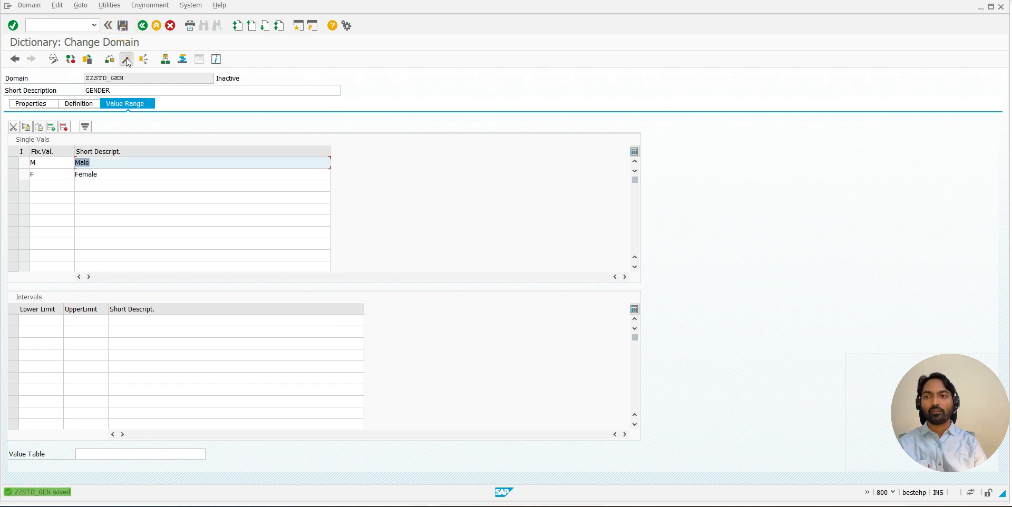
pyautogui.click(126, 60)
pyautogui.press('Return')
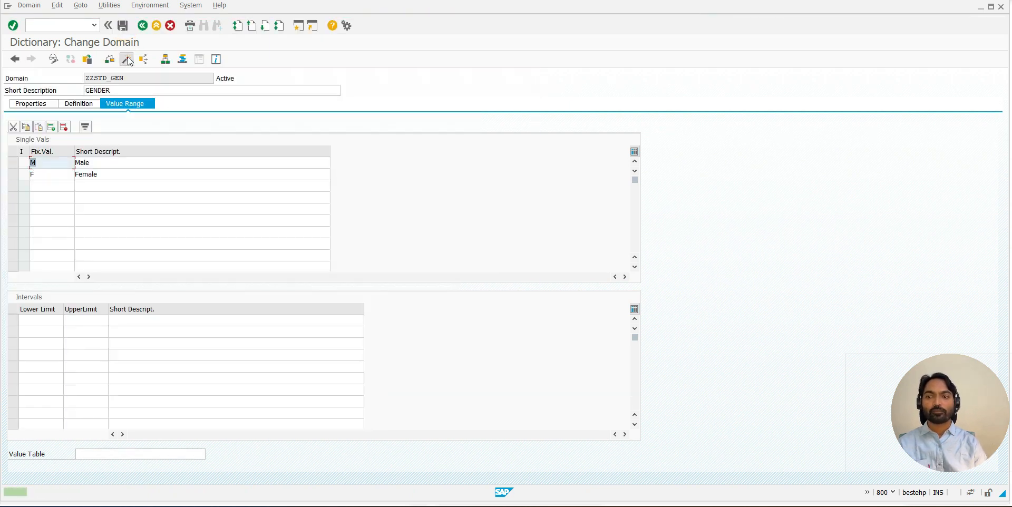
pyautogui.click(143, 25)
pyautogui.click(126, 59)
# - Switch to the table maintenance session and reload the student table's entries through transaction SM30
pyautogui.hotkey('alt', 'Tab')
pyautogui.click(406, 113)
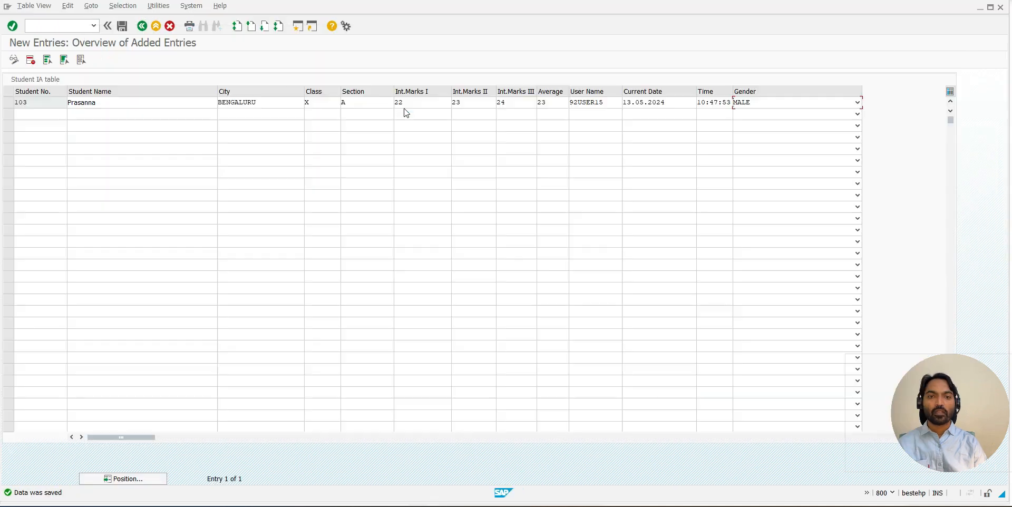
pyautogui.click(93, 26)
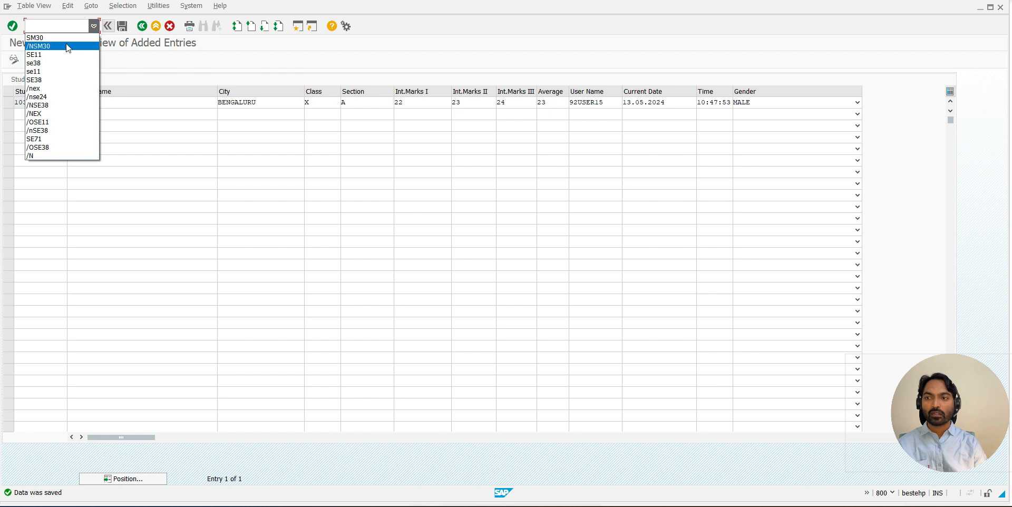
pyautogui.click(67, 38)
pyautogui.click(13, 25)
pyautogui.click(124, 201)
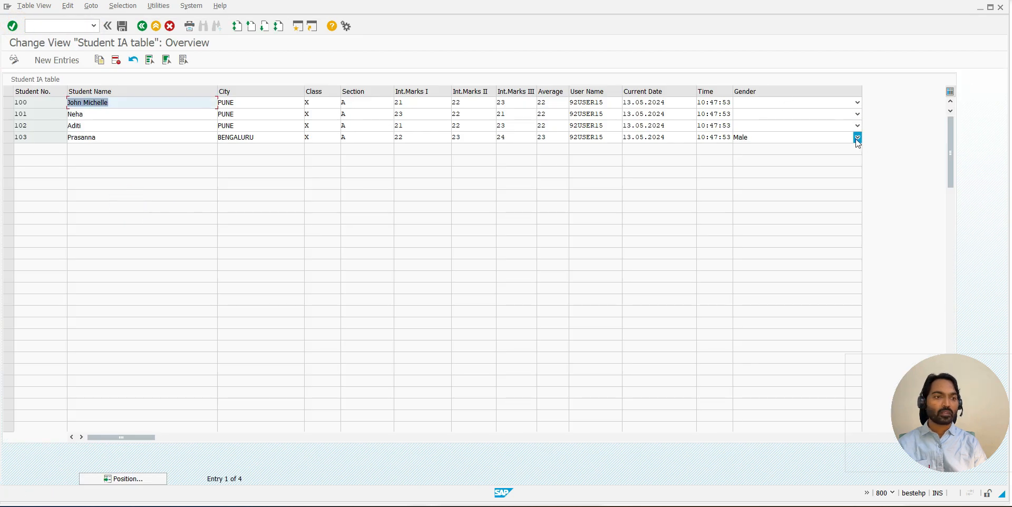
# - Examine the gender options offered for student 103 and for the other students
pyautogui.click(857, 137)
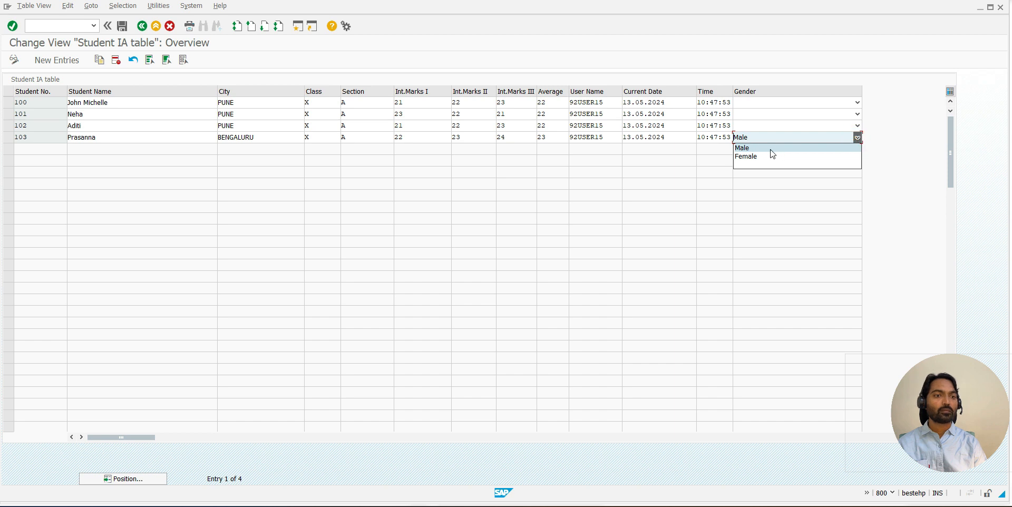
pyautogui.click(771, 150)
pyautogui.click(858, 124)
pyautogui.click(858, 114)
pyautogui.click(858, 103)
pyautogui.click(846, 159)
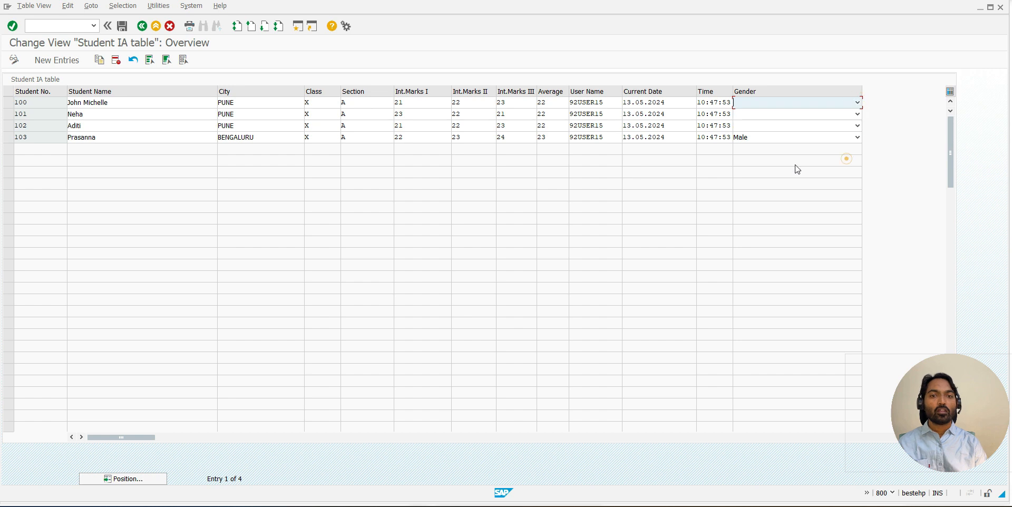
# - In the dictionary session, open the SEC field's domain Z_SECTION and add fixed value A with the description Section A
pyautogui.click(348, 106)
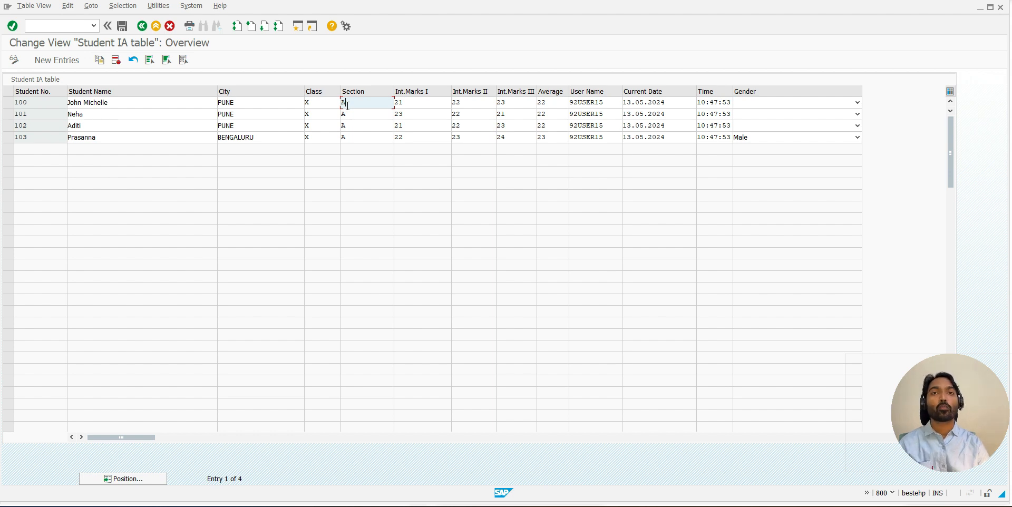
pyautogui.hotkey('alt', 'Tab')
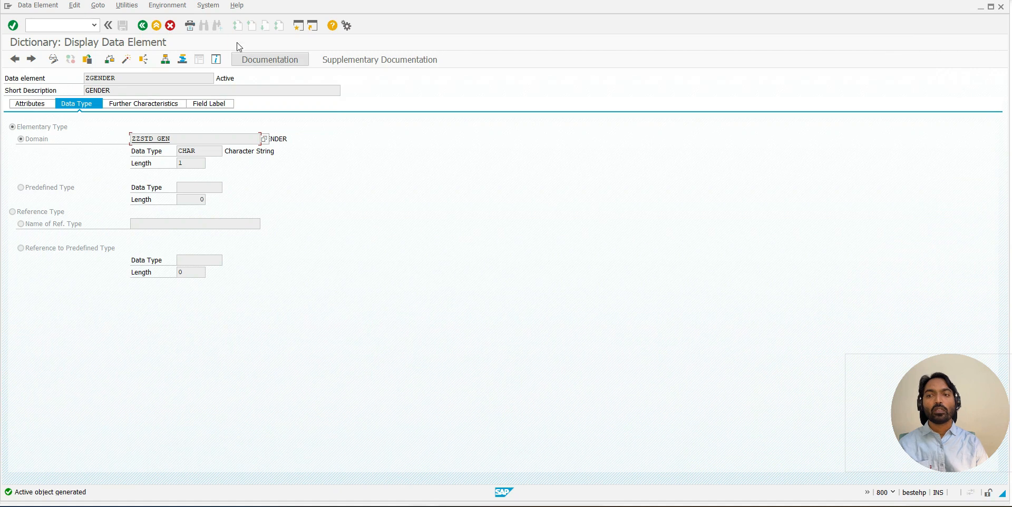
pyautogui.click(141, 26)
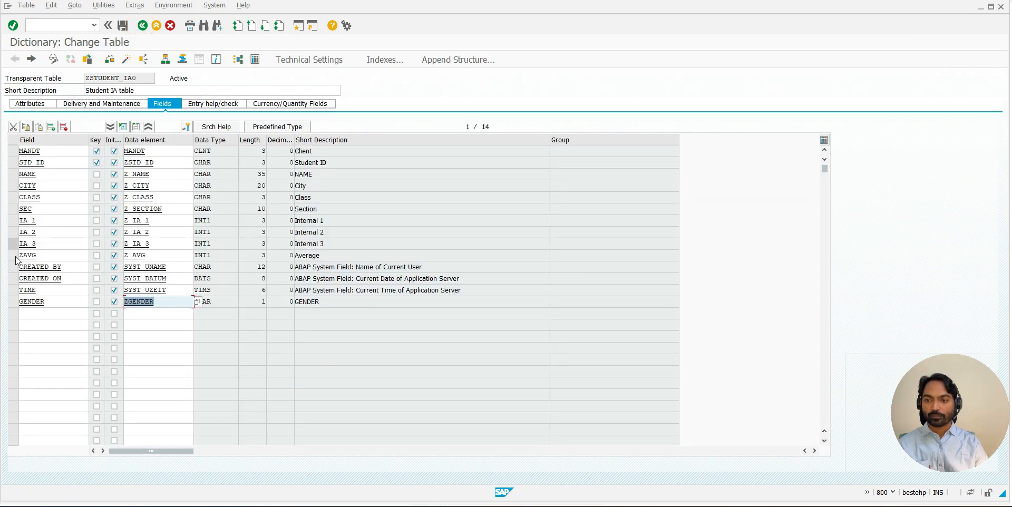
pyautogui.doubleClick(140, 208)
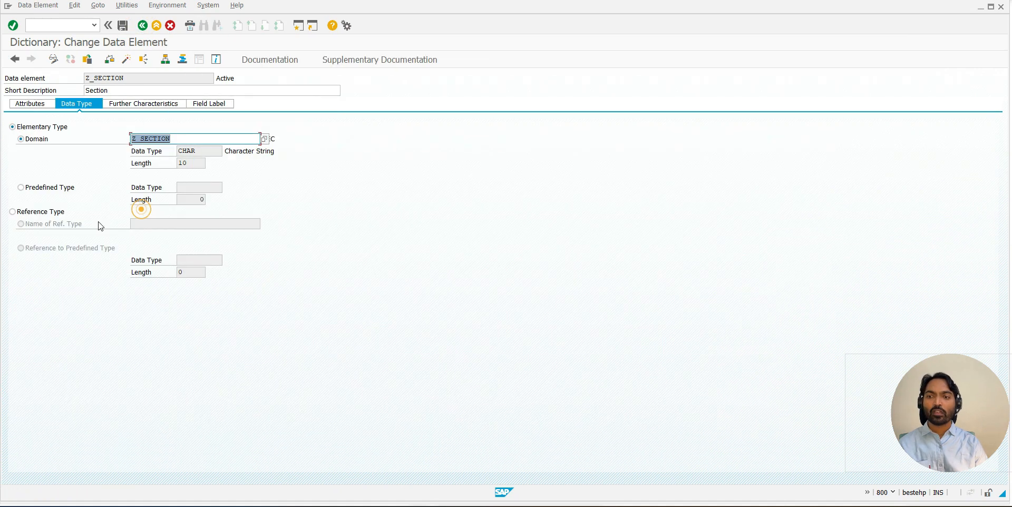
pyautogui.doubleClick(137, 141)
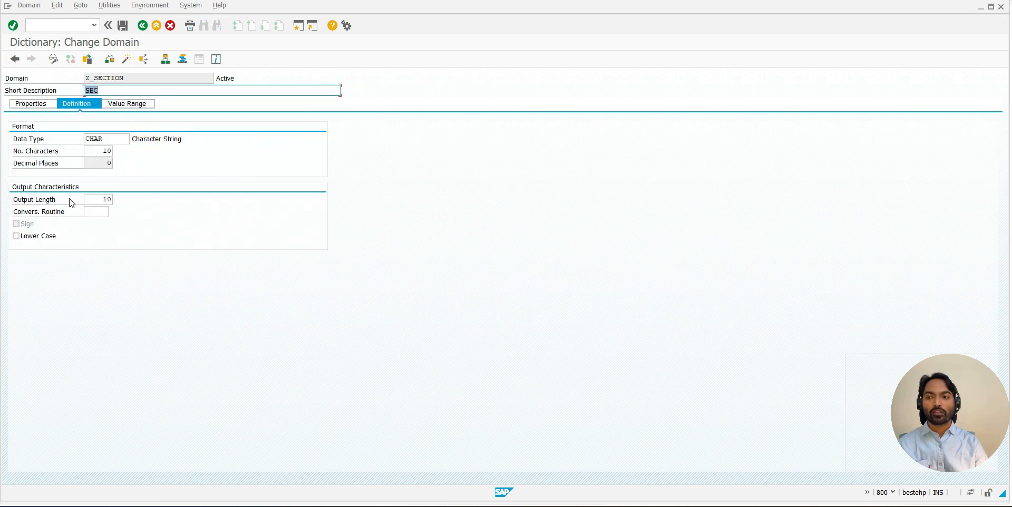
pyautogui.click(126, 103)
pyautogui.write('A')
pyautogui.press('Tab')
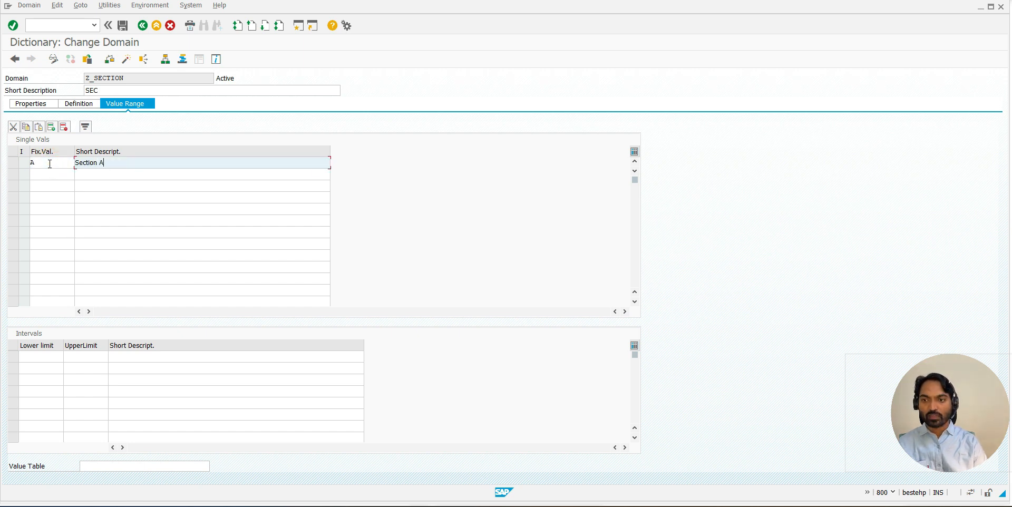
# - Copy the Section A description to the three rows below and change the copies to Section B, Section C and Section D
pyautogui.moveTo(106, 163); pyautogui.dragTo(74, 164)
pyautogui.hotkey('ctrl', 'c')
pyautogui.click(80, 174)
pyautogui.hotkey('ctrl', 'v')
pyautogui.click(85, 186)
pyautogui.hotkey('ctrl', 'v')
pyautogui.click(80, 197)
pyautogui.hotkey('ctrl', 'v')
pyautogui.click(111, 174)
pyautogui.press('BackSpace')
pyautogui.write('B')
pyautogui.press('Down')
# - Enter B, C and D as the fixed values for the Section B, Section C and Section D rows
pyautogui.press('Down')
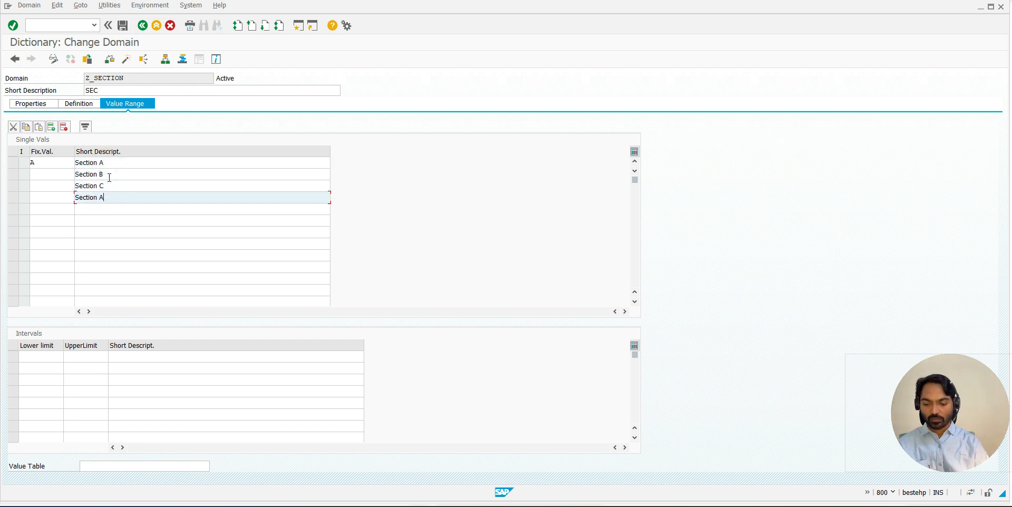
pyautogui.click(69, 179)
pyautogui.write('B')
pyautogui.press('Down')
pyautogui.write('C')
pyautogui.press('Down')
pyautogui.write('D')
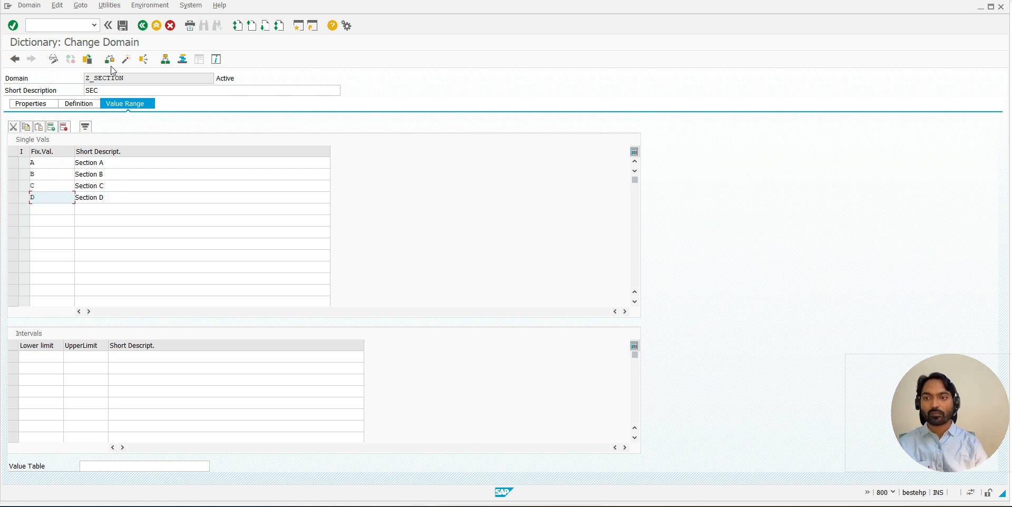
# - Save and activate domain Z_SECTION without displaying the activation log, and activate data element Z_SECTION before returning to the table
pyautogui.click(122, 25)
pyautogui.click(127, 59)
pyautogui.press('Return')
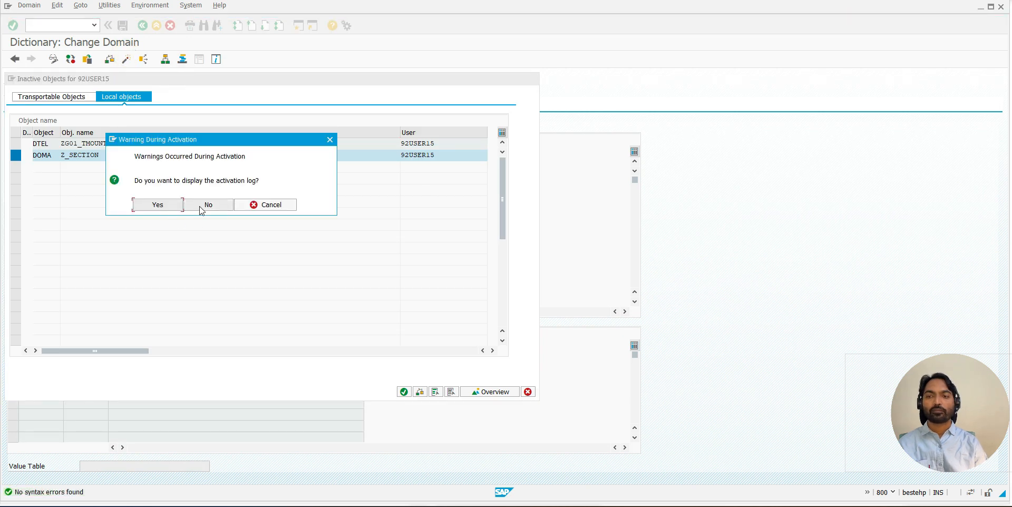
pyautogui.click(202, 206)
pyautogui.click(142, 26)
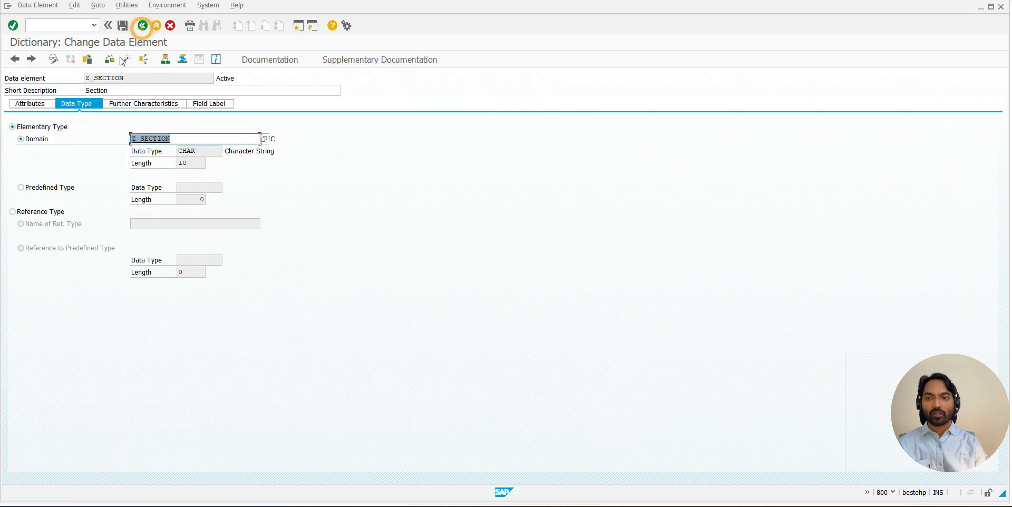
pyautogui.click(123, 60)
pyautogui.click(140, 24)
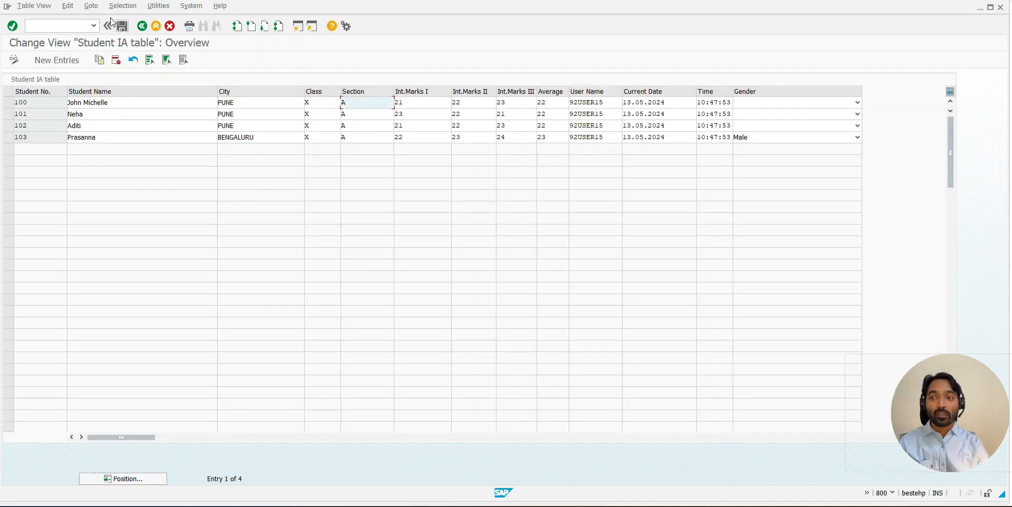
# - Restart transaction SM30, open ZSTUDENT_IA0 for maintenance and start adding new entries
pyautogui.click(94, 25)
pyautogui.click(53, 36)
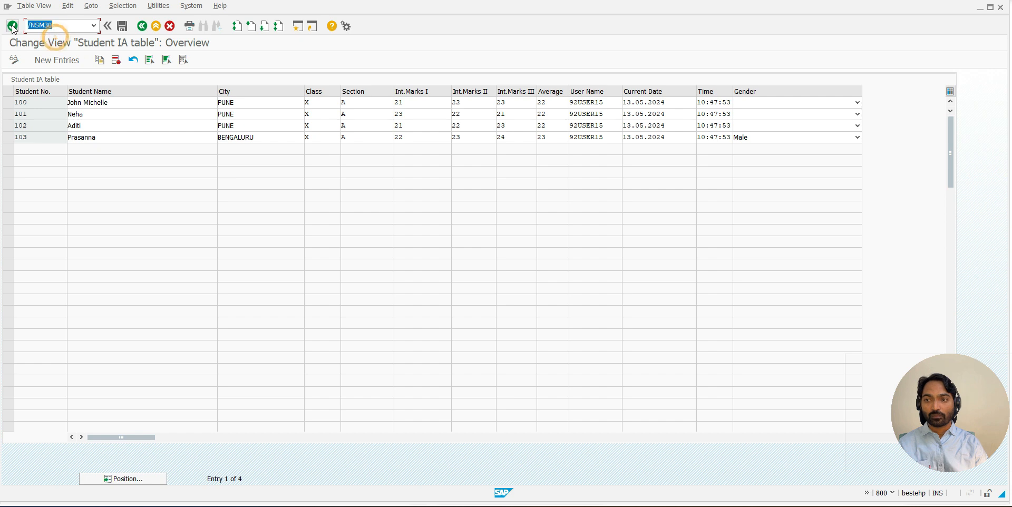
pyautogui.click(13, 26)
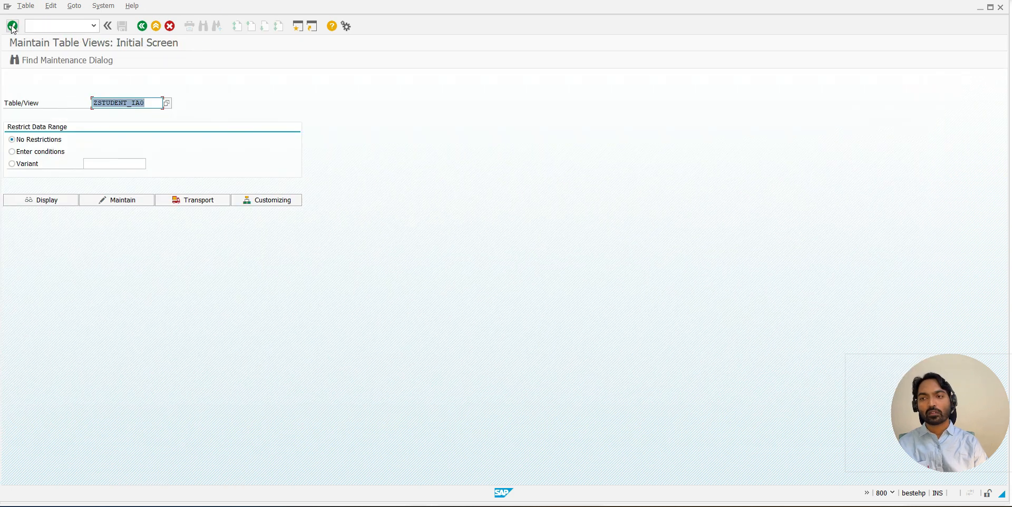
pyautogui.click(130, 201)
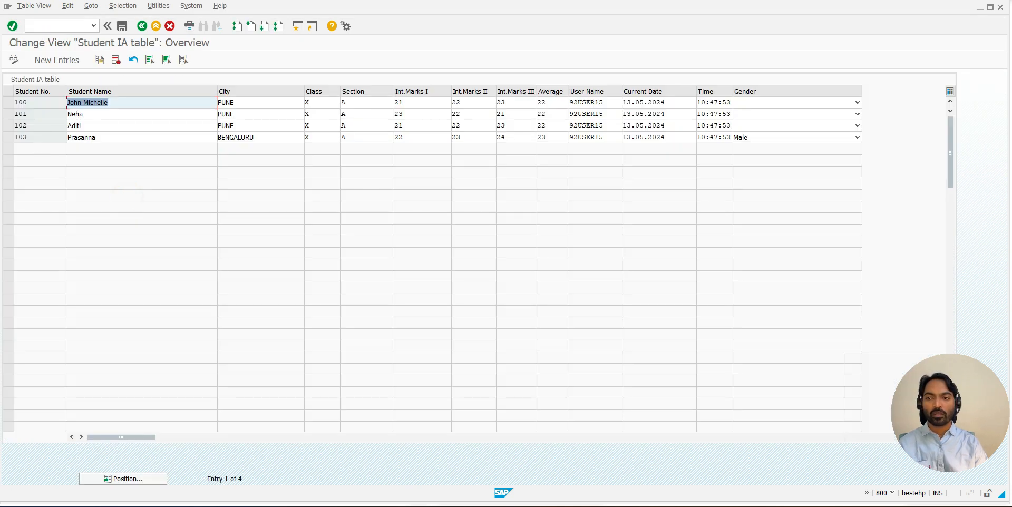
pyautogui.click(56, 63)
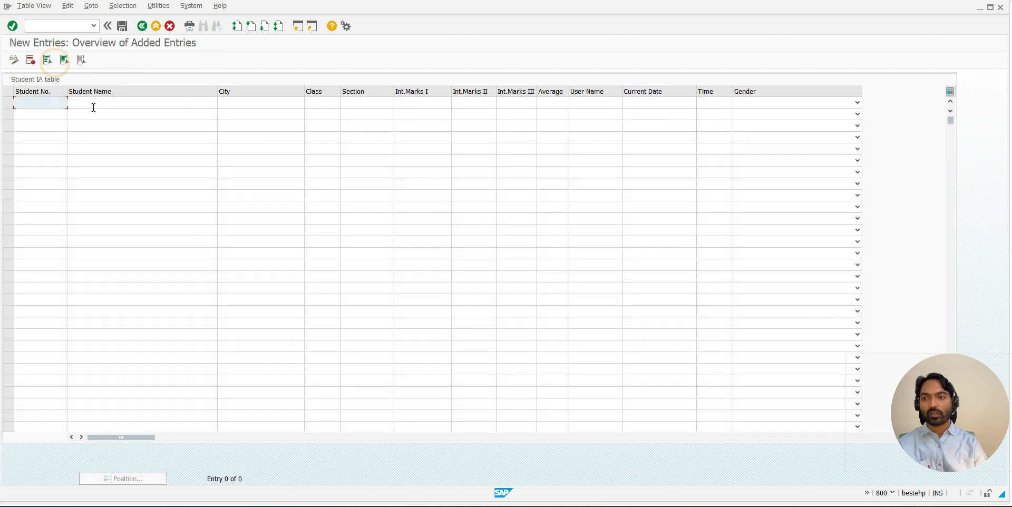
# - In the first new row, enter the next student number, the student's name, city Delhi and class X
pyautogui.write('104')
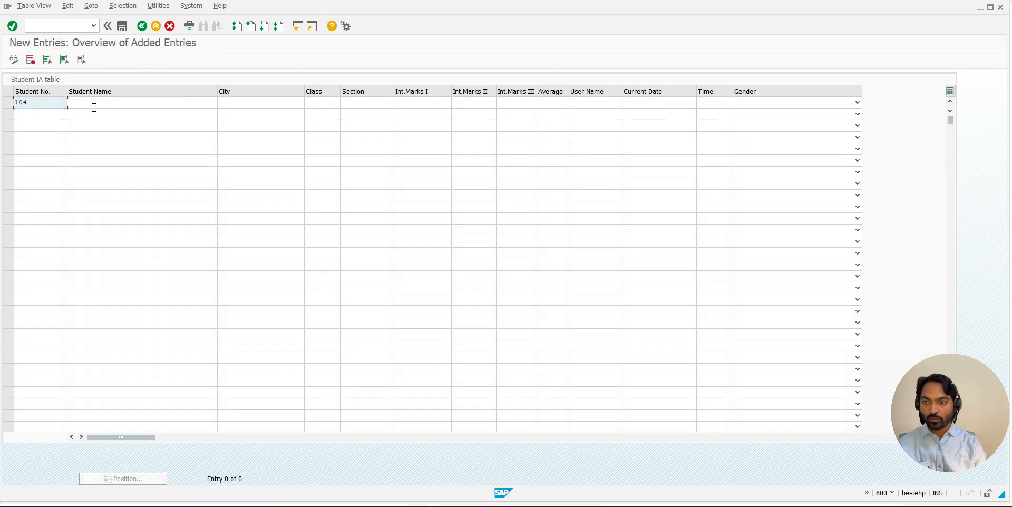
pyautogui.press('Tab')
pyautogui.write('yush')
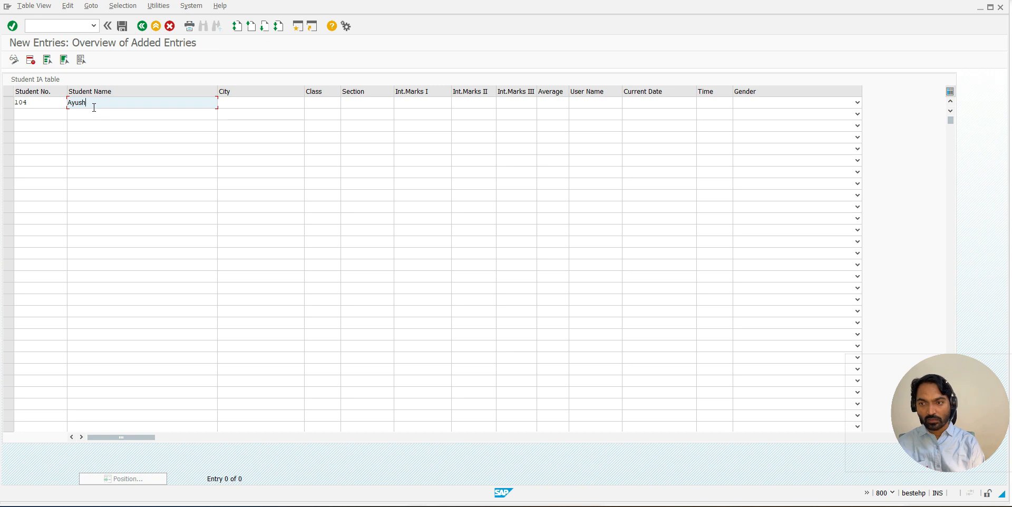
pyautogui.press('Tab')
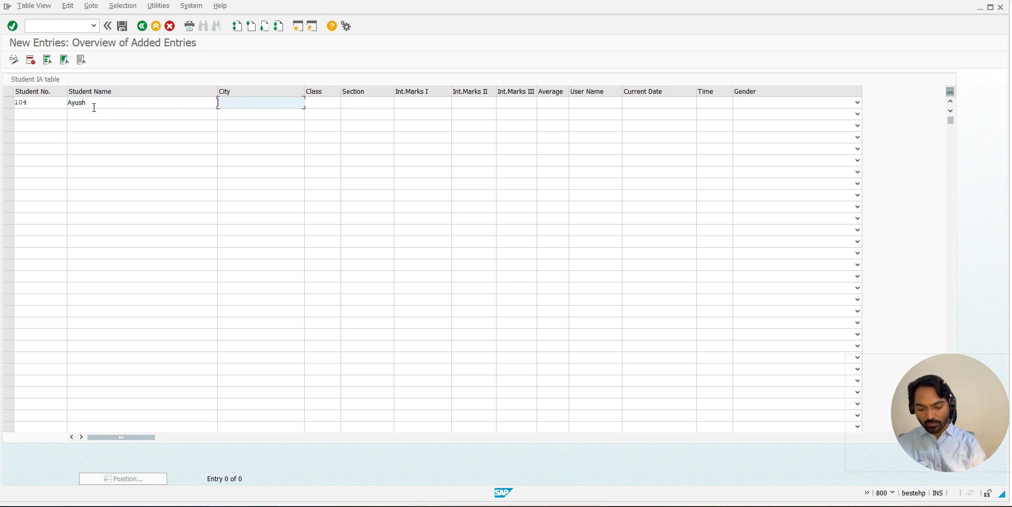
pyautogui.write('Delhi')
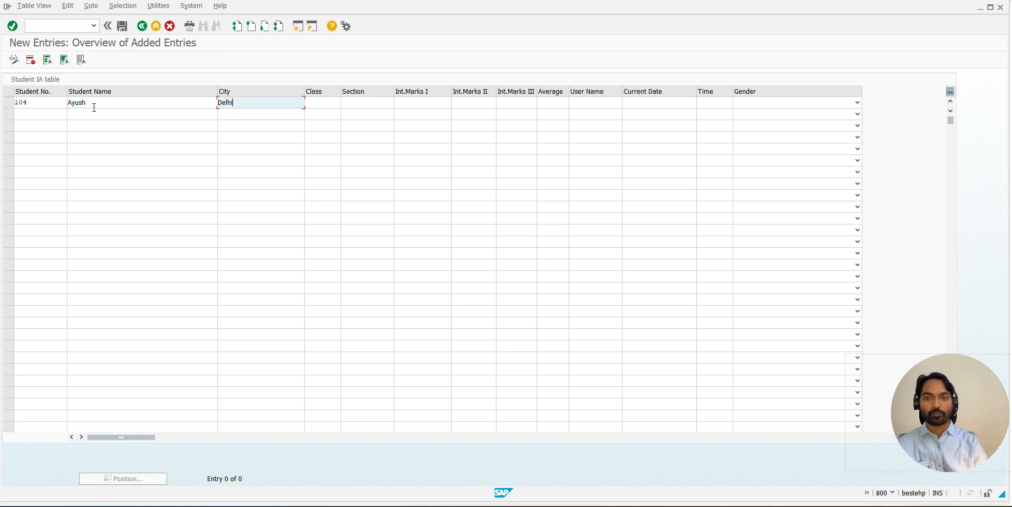
pyautogui.press('Tab')
pyautogui.write('X')
pyautogui.press('Tab')
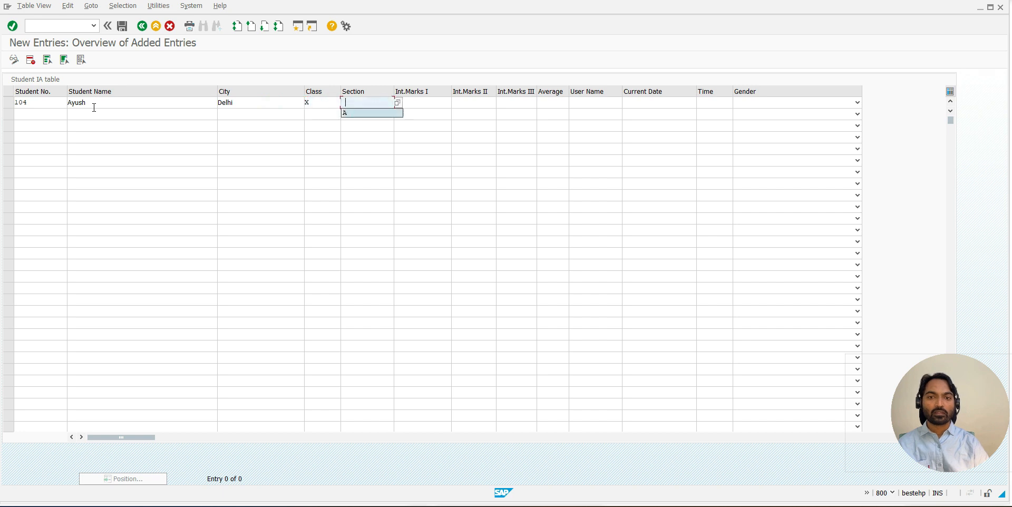
# - Choose section A for the new student from the Section field's possible values
pyautogui.click(386, 103)
pyautogui.click(397, 103)
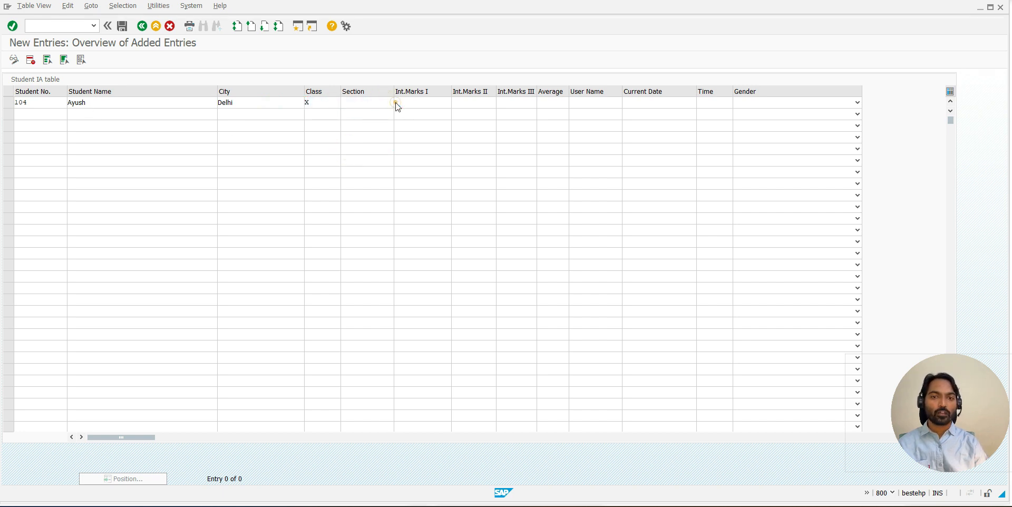
pyautogui.click(45, 114)
pyautogui.doubleClick(45, 118)
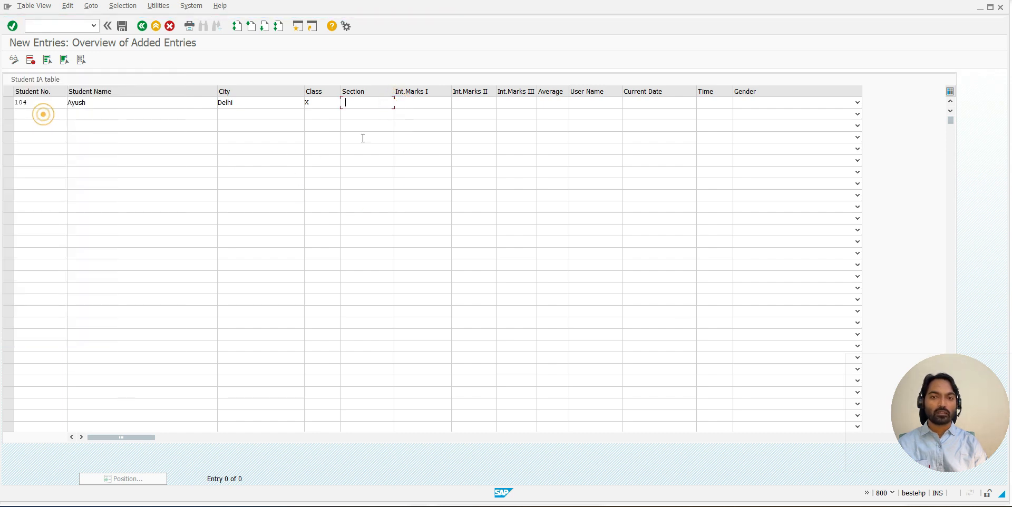
# - Enter internal marks 22, 23 and 24 and an average of 23 for the new student
pyautogui.click(418, 106)
pyautogui.write('22')
pyautogui.press('Tab')
pyautogui.write('23')
pyautogui.press('Tab')
pyautogui.write('24')
pyautogui.click(561, 102)
pyautogui.write('23')
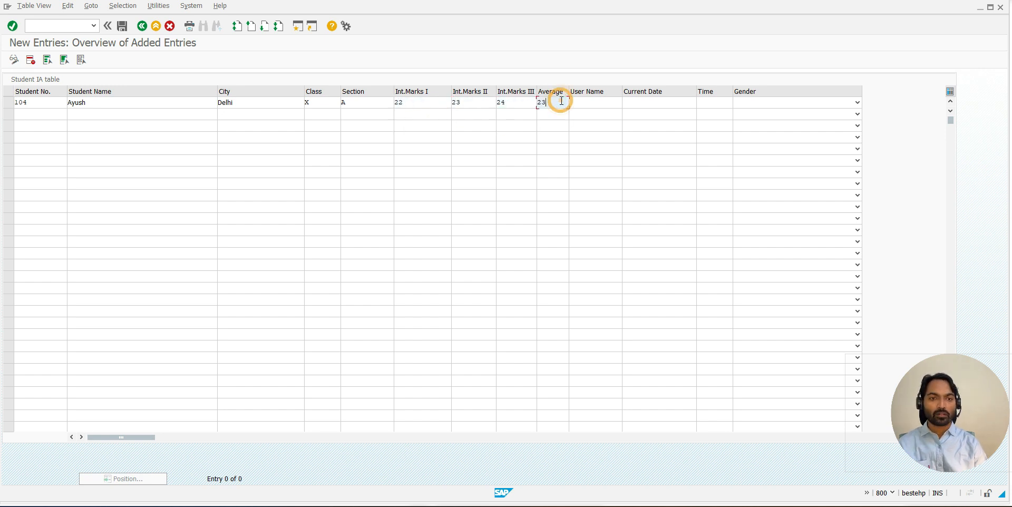
# - Fill in the user name, date 13.05.2024 and time 10:47:53 from the suggested values and set the gender to Male
pyautogui.click(589, 100)
pyautogui.click(592, 111)
pyautogui.click(655, 101)
pyautogui.click(652, 113)
pyautogui.click(715, 104)
pyautogui.click(715, 112)
pyautogui.click(752, 102)
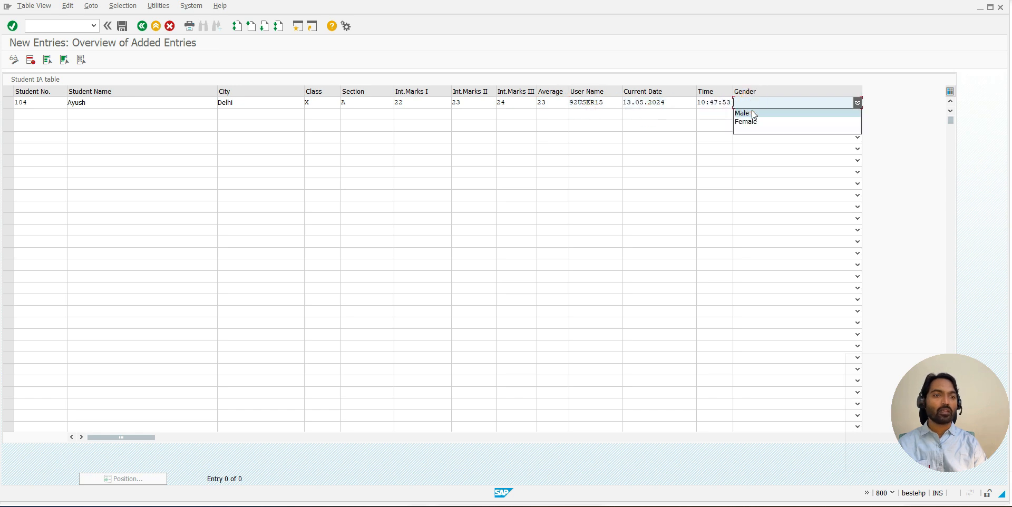
pyautogui.click(754, 114)
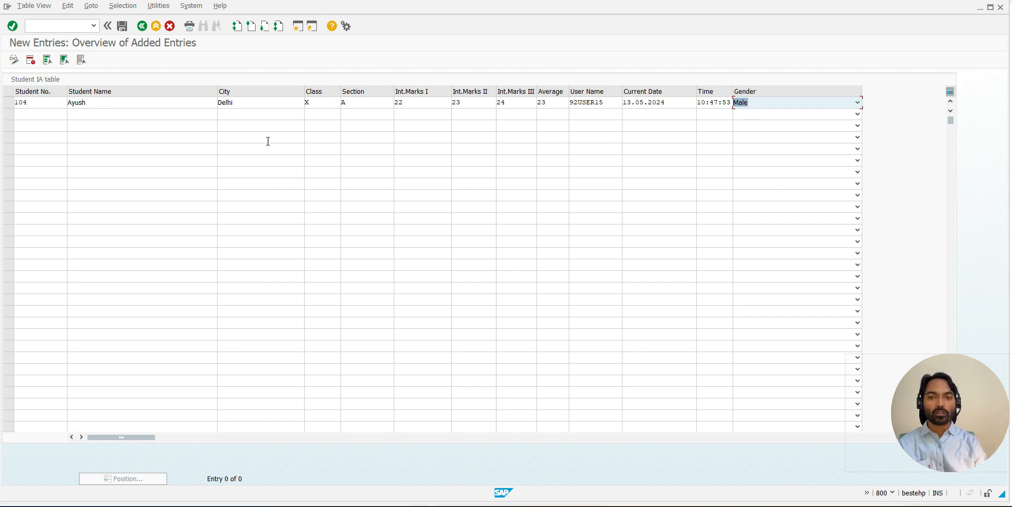
# - Save the new student entry and check its Section and City values
pyautogui.click(345, 104)
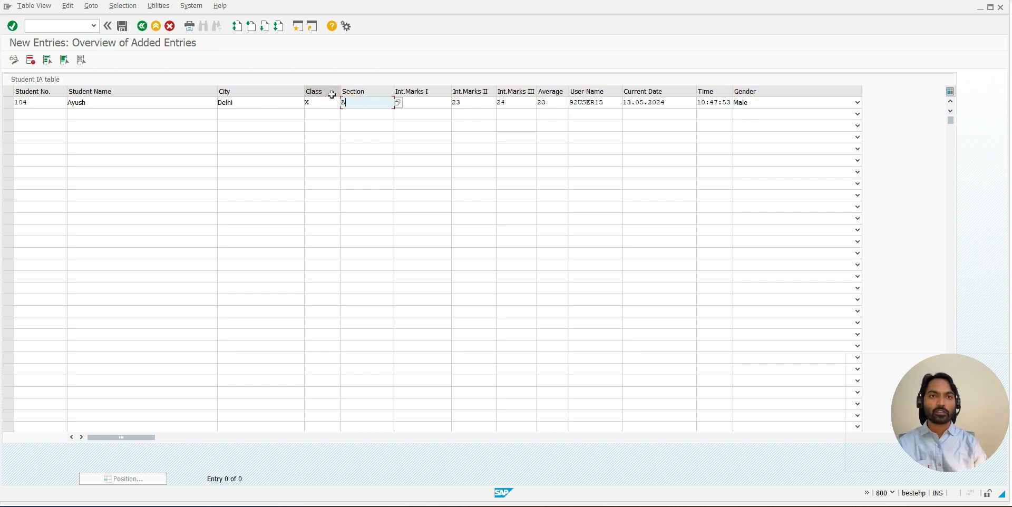
pyautogui.click(126, 27)
pyautogui.click(236, 103)
pyautogui.moveTo(236, 102); pyautogui.dragTo(219, 100)
pyautogui.click(218, 102)
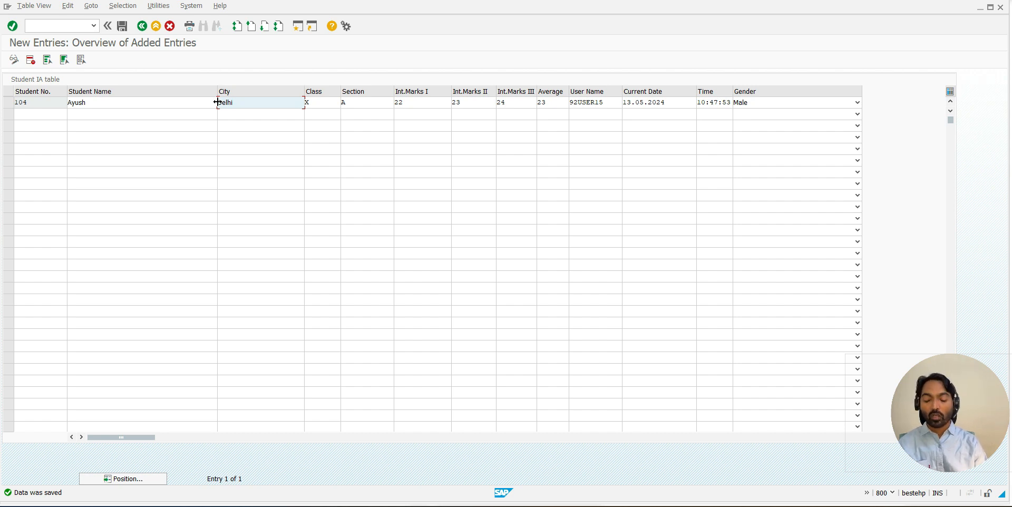
# - Switch to the dictionary session, open the table maintenance generator for ZSTUDENT_IA0 and display the element list of overview screen 9001
pyautogui.hotkey('alt', 'Tab')
pyautogui.click(105, 7)
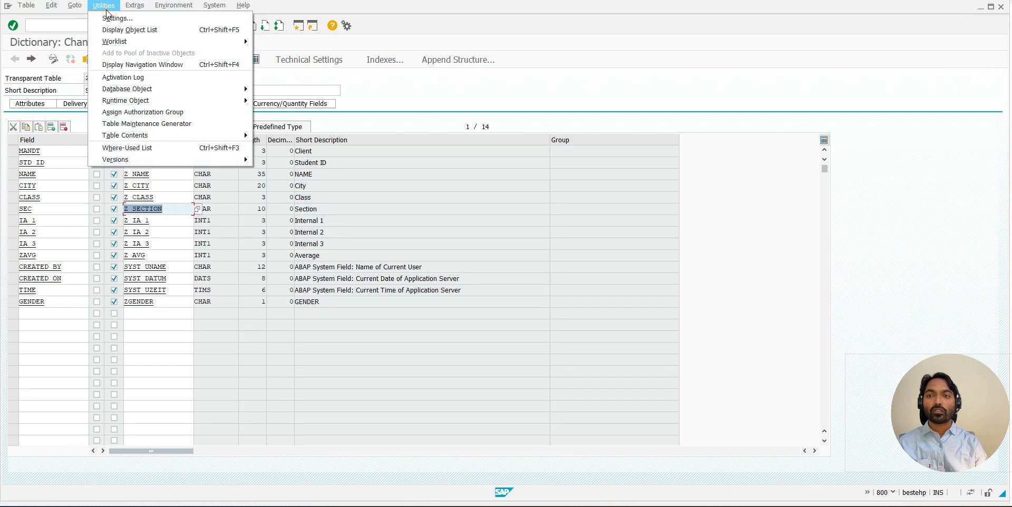
pyautogui.click(146, 124)
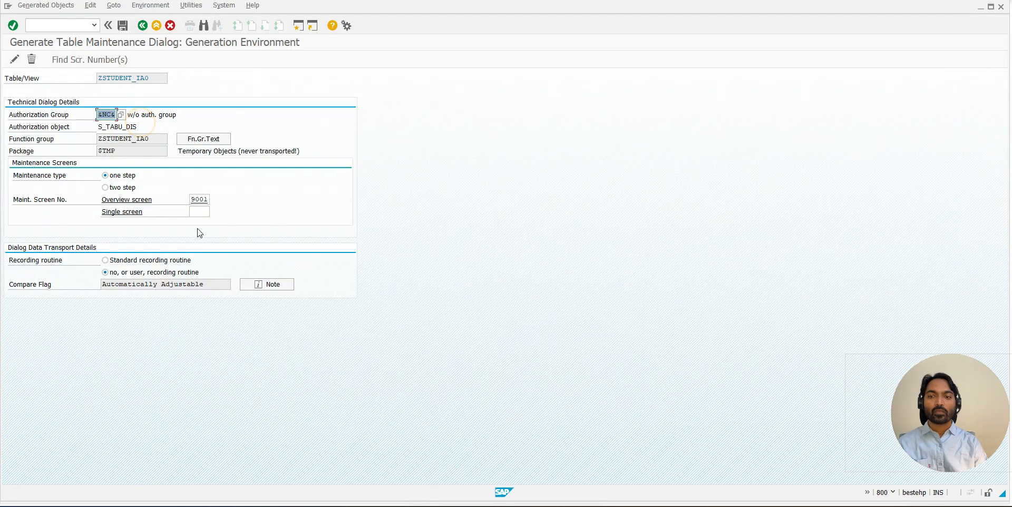
pyautogui.doubleClick(200, 203)
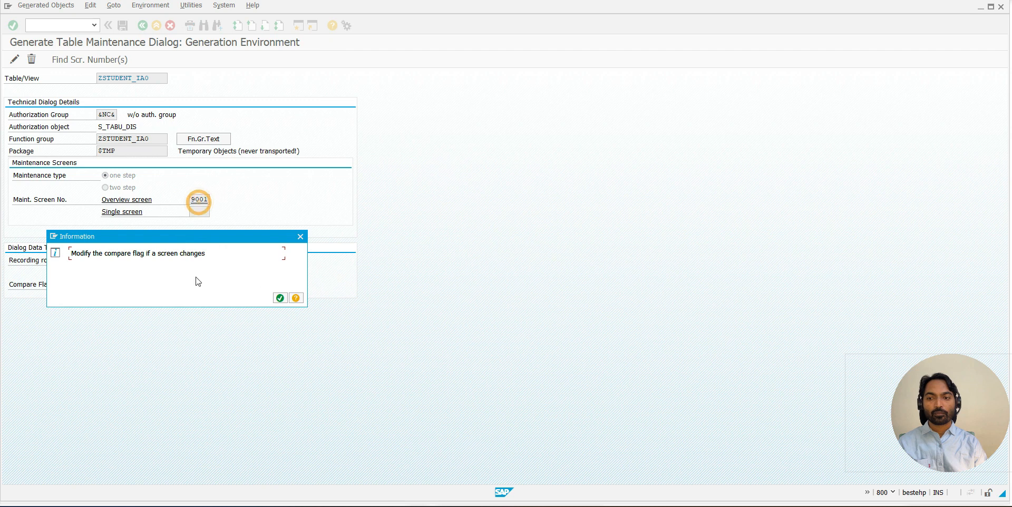
pyautogui.click(279, 297)
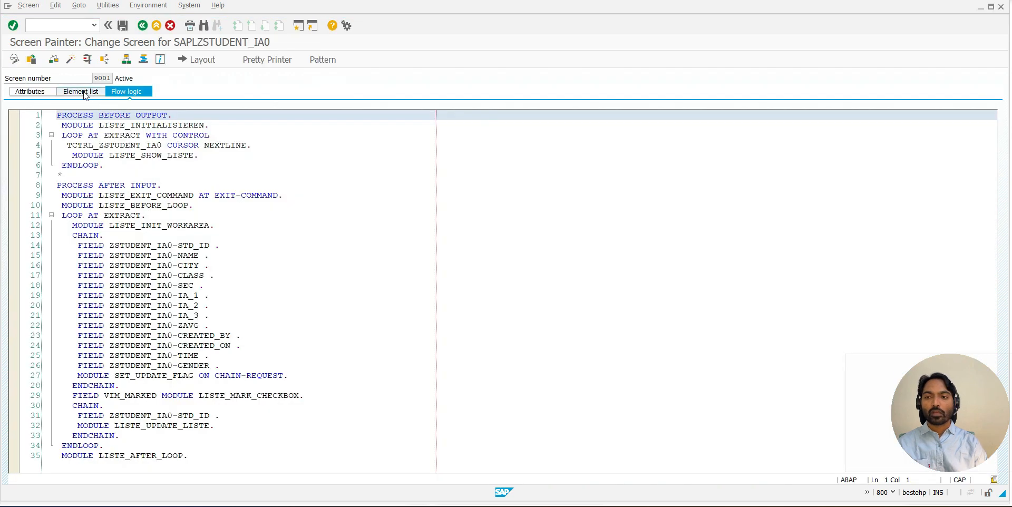
pyautogui.click(82, 92)
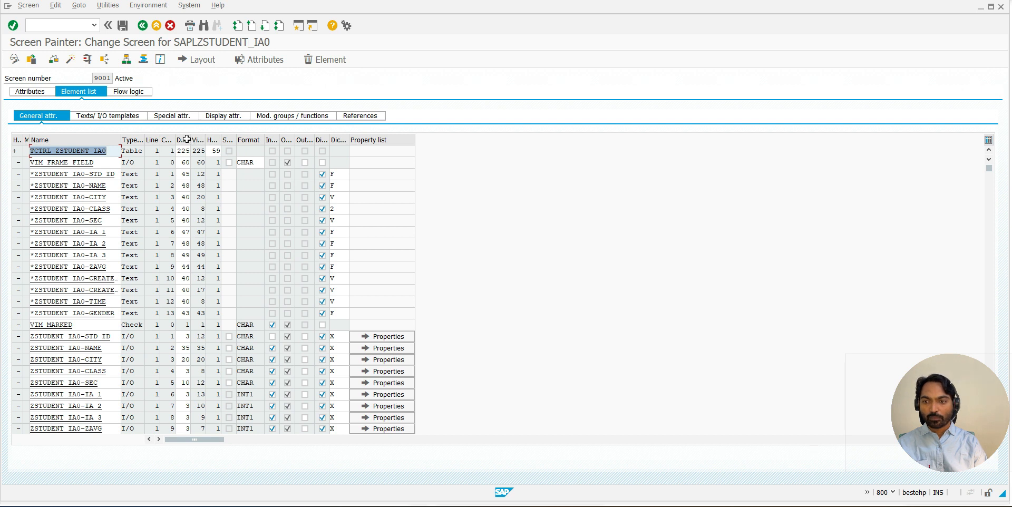
# - Examine the Upper/lower case entry setting of the ZSTUDENT_IA0 fields in the special attributes, widening that column to read it
pyautogui.click(139, 115)
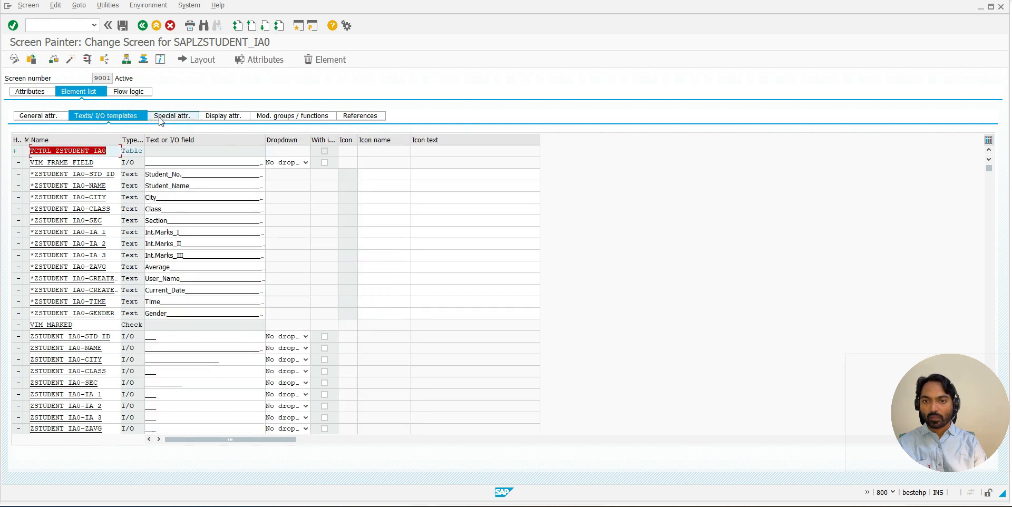
pyautogui.click(161, 117)
pyautogui.moveTo(281, 140); pyautogui.dragTo(345, 139)
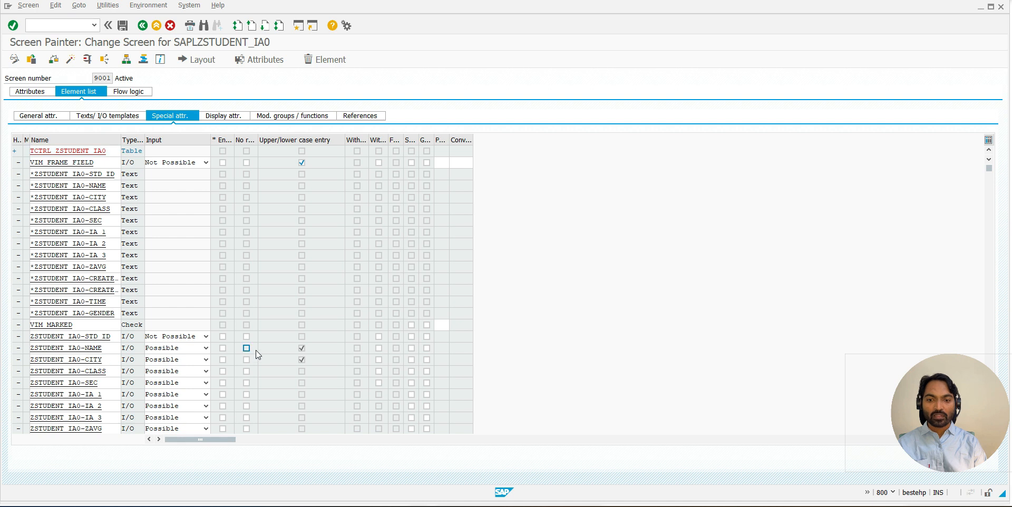
pyautogui.scroll(-2, 312, 352)
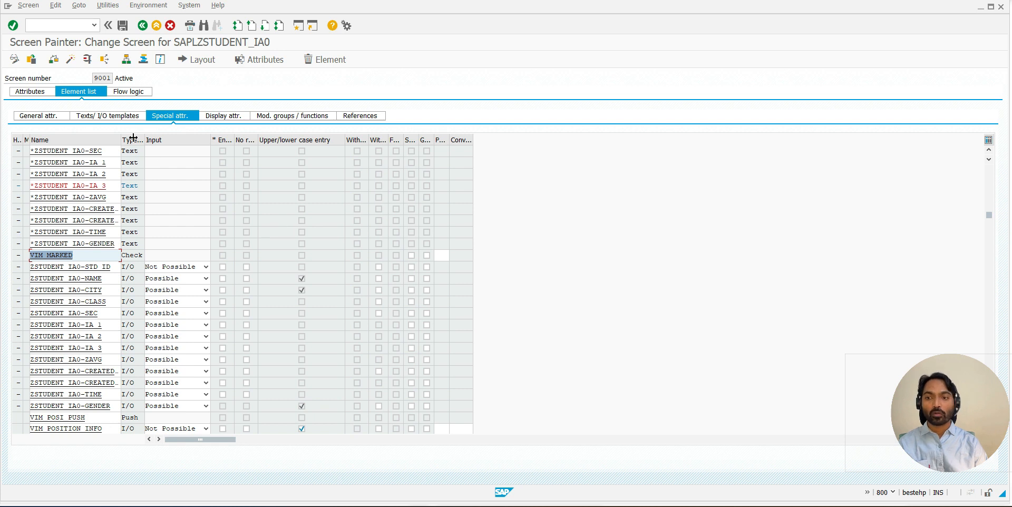
# - Set the dropdown type of input field ZSTUDENT_IA0-SEC to List box and activate screen 9001
pyautogui.click(119, 118)
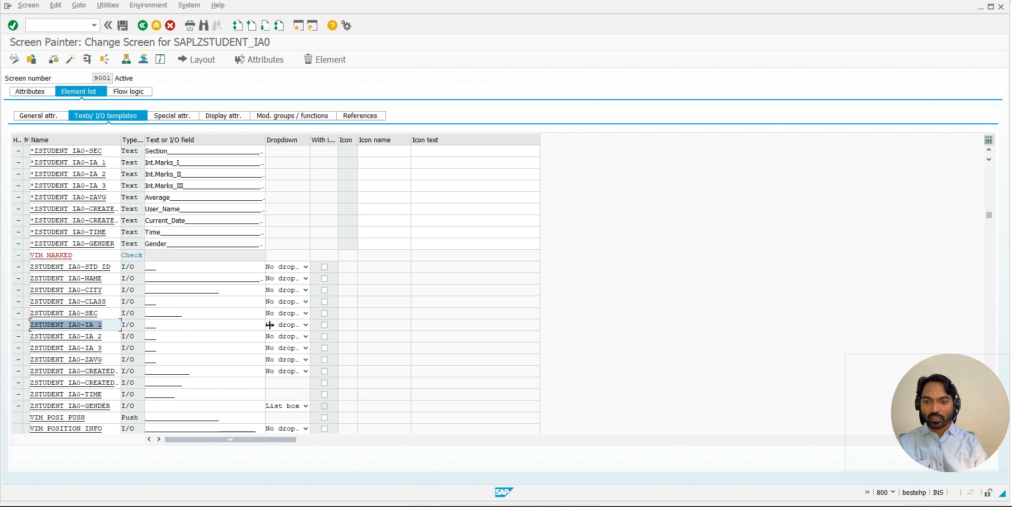
pyautogui.click(304, 314)
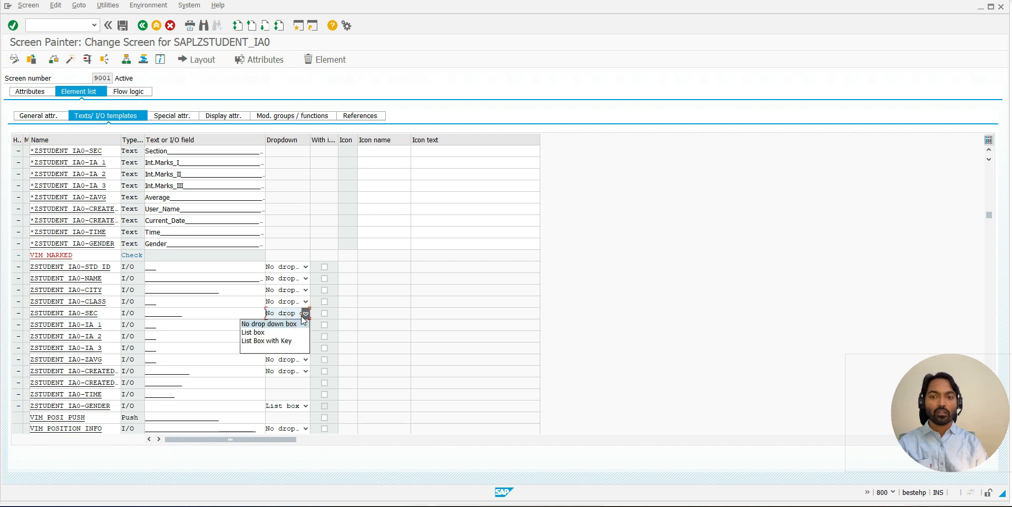
pyautogui.click(254, 332)
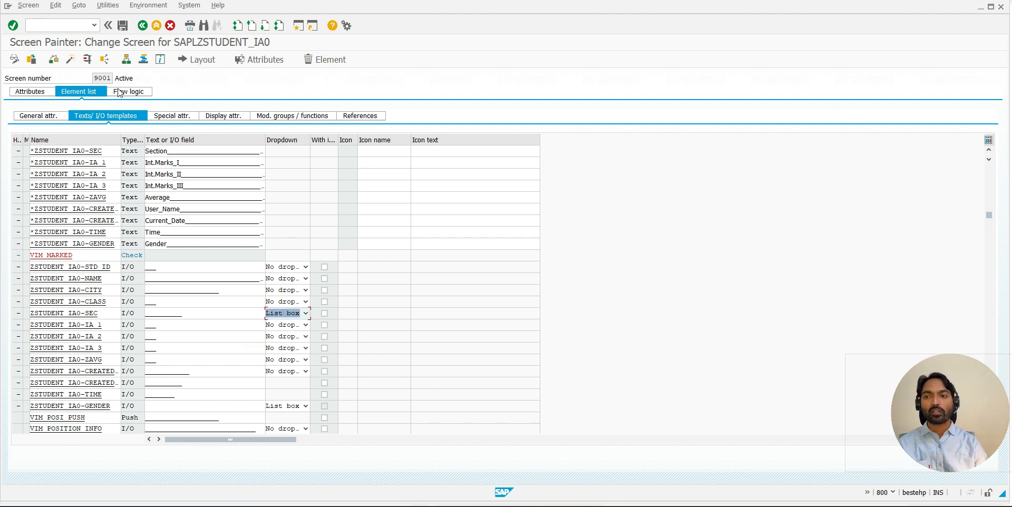
pyautogui.click(70, 59)
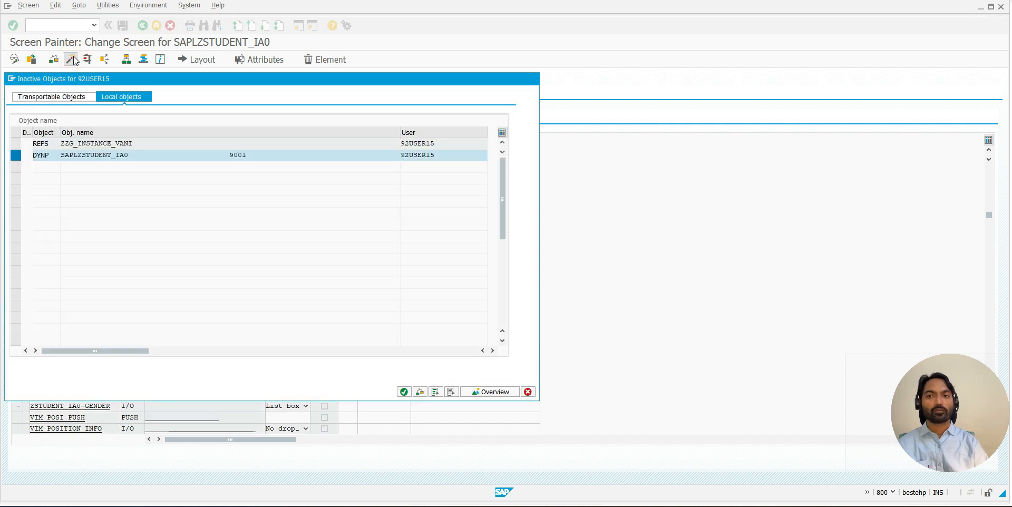
pyautogui.press('Return')
# - Switch back to the table maintenance session, restart SM30 and reopen ZSTUDENT_IA0 for maintenance
pyautogui.hotkey('alt', 'Tab')
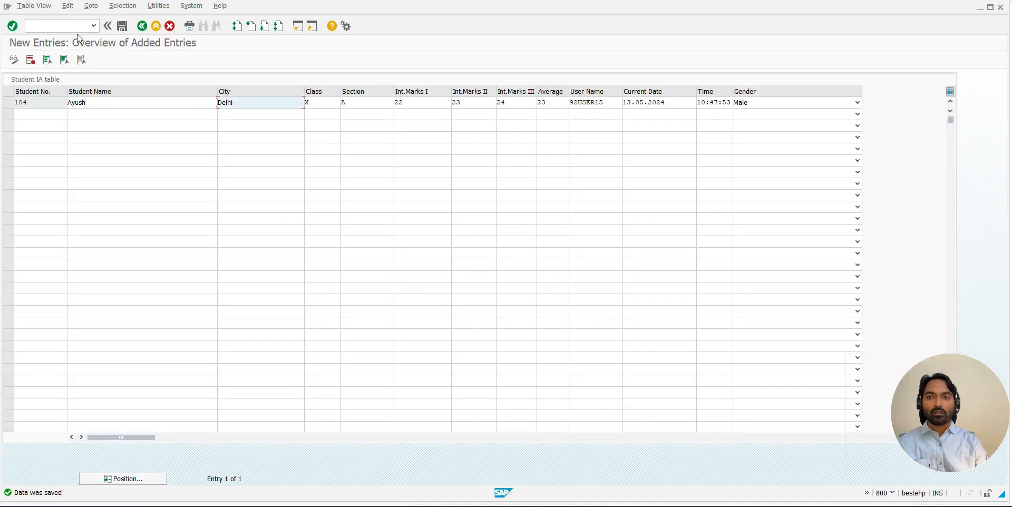
pyautogui.click(94, 26)
pyautogui.click(59, 39)
pyautogui.click(13, 27)
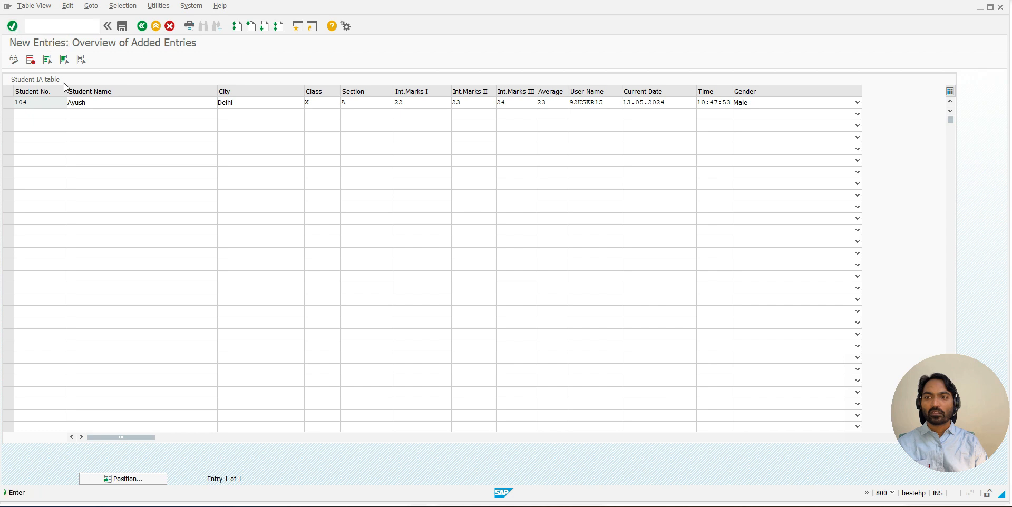
pyautogui.click(122, 200)
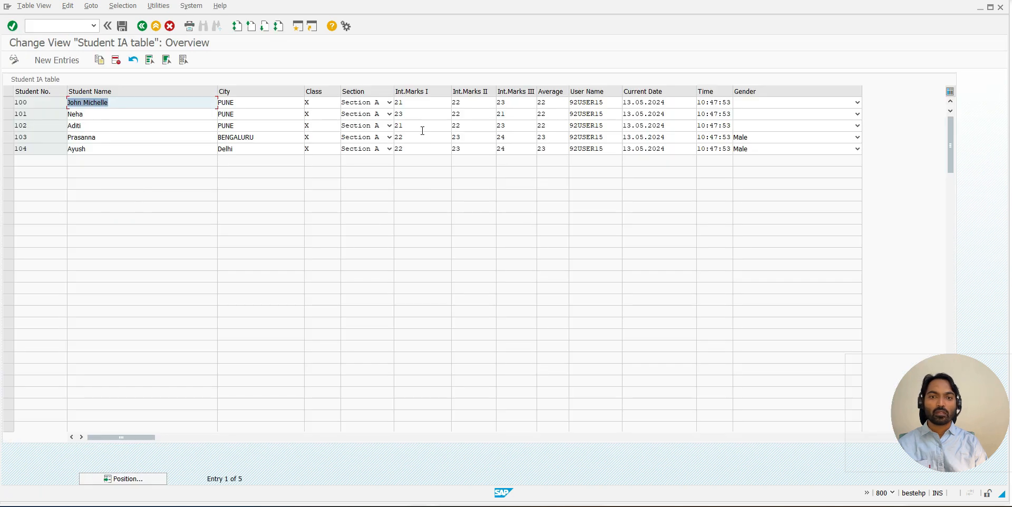
# - Check the Section choices offered for the first three students, leaving their values as they are
pyautogui.click(389, 102)
pyautogui.click(389, 102)
pyautogui.click(388, 113)
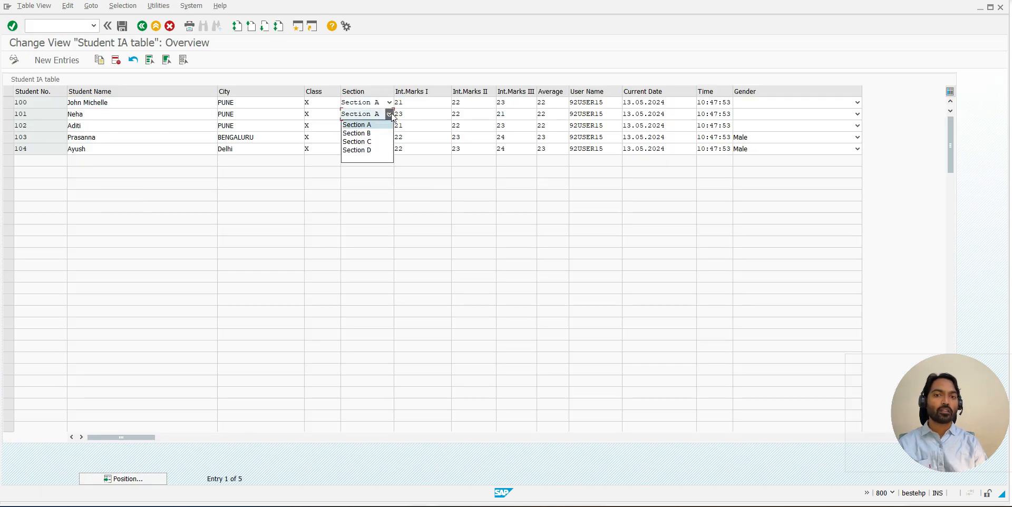
pyautogui.click(389, 113)
pyautogui.click(389, 126)
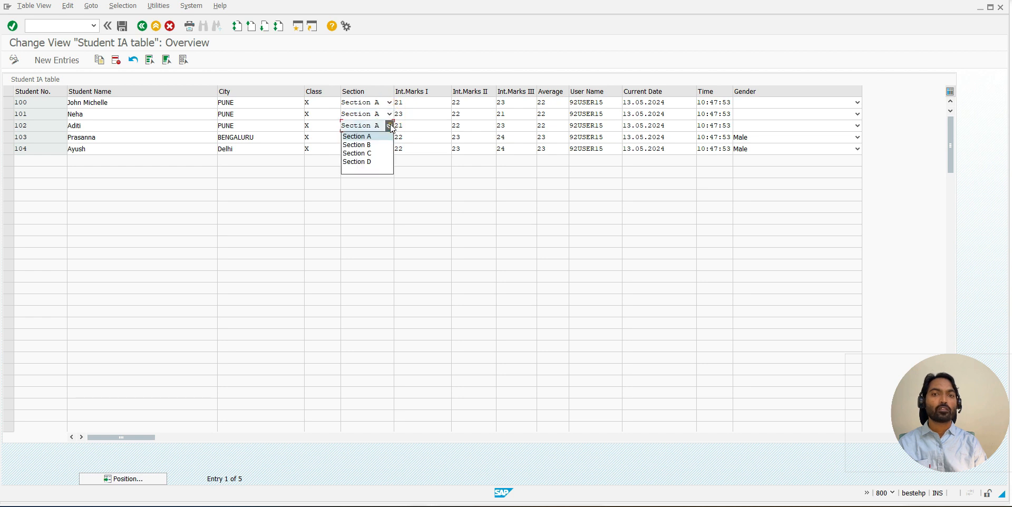
pyautogui.click(377, 196)
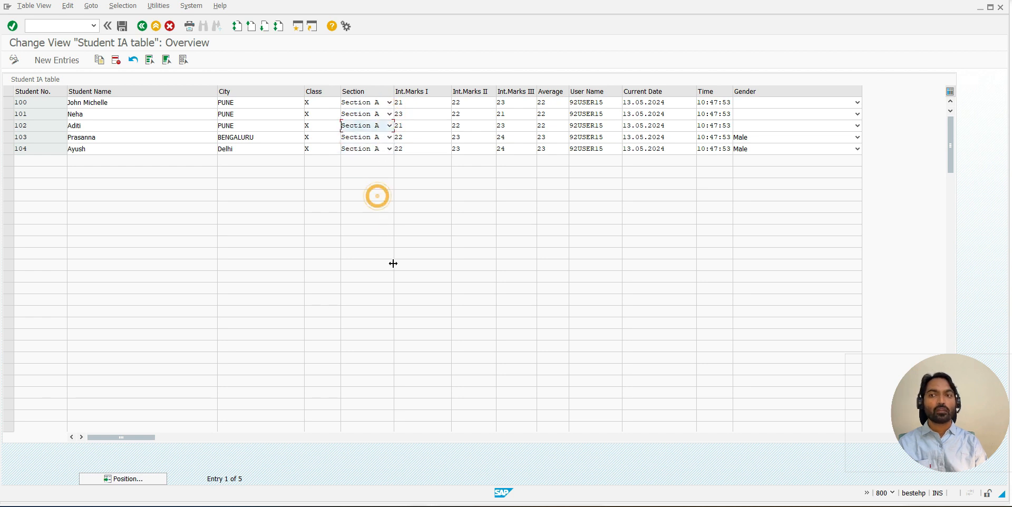
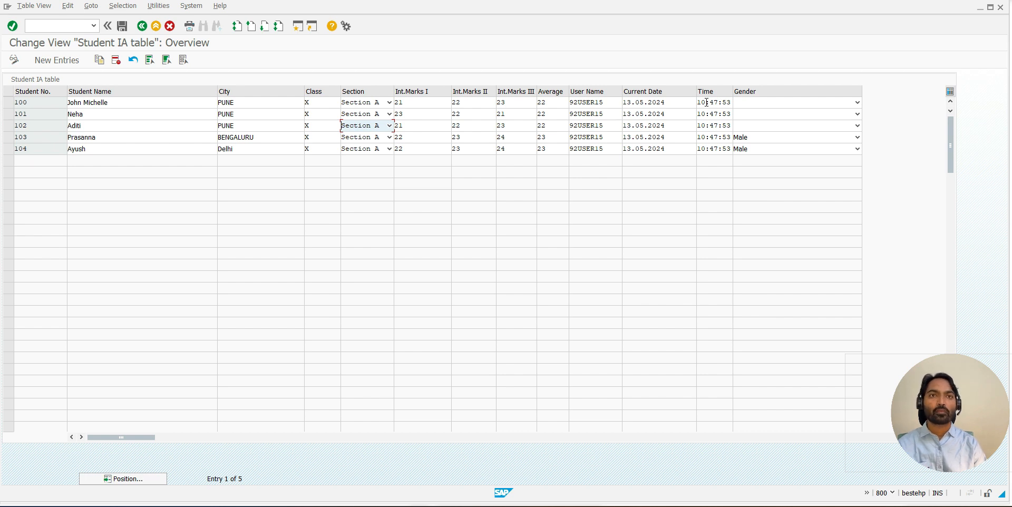
# - Check whether the Average, User Name and Current Date cells of student 100 are open for input
pyautogui.click(549, 102)
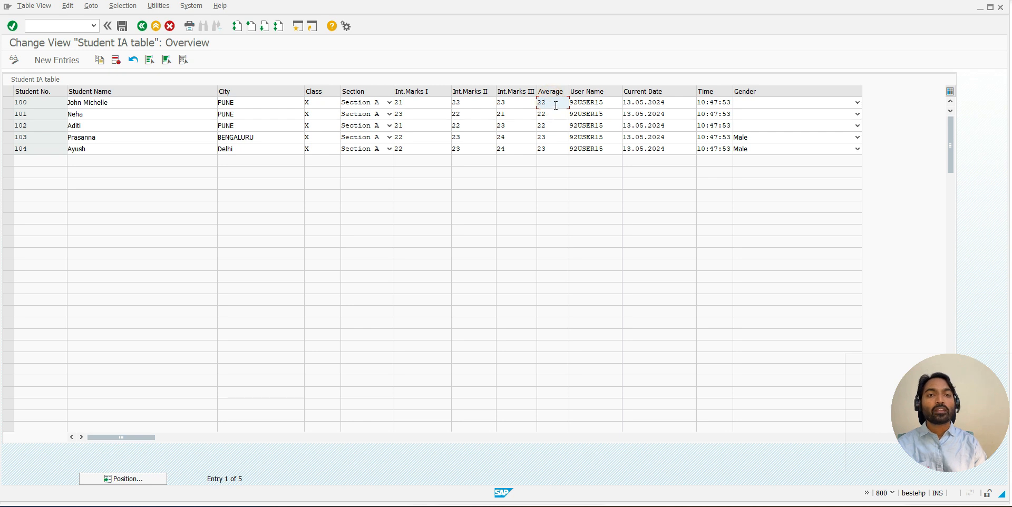
pyautogui.click(598, 103)
pyautogui.click(637, 101)
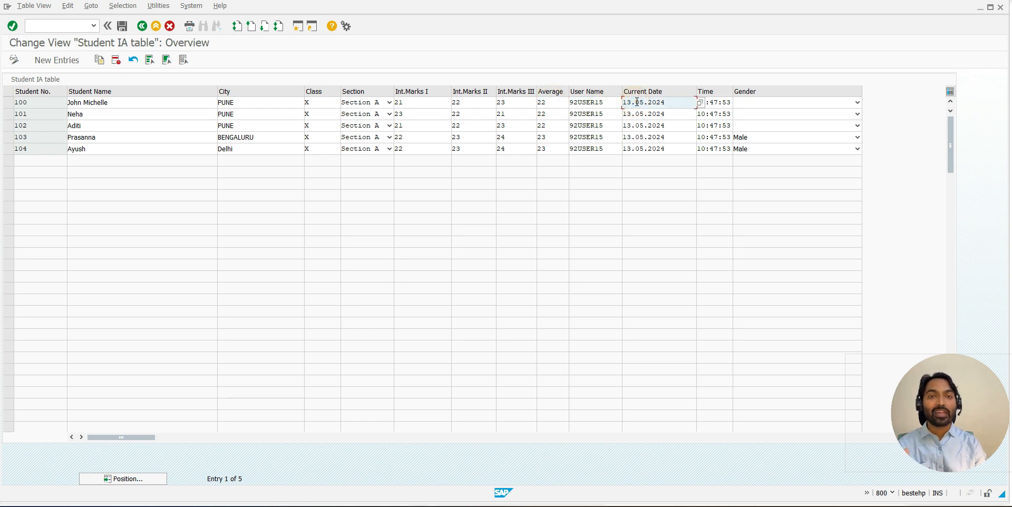
pyautogui.click(546, 102)
pyautogui.click(585, 102)
pyautogui.click(638, 101)
pyautogui.click(547, 102)
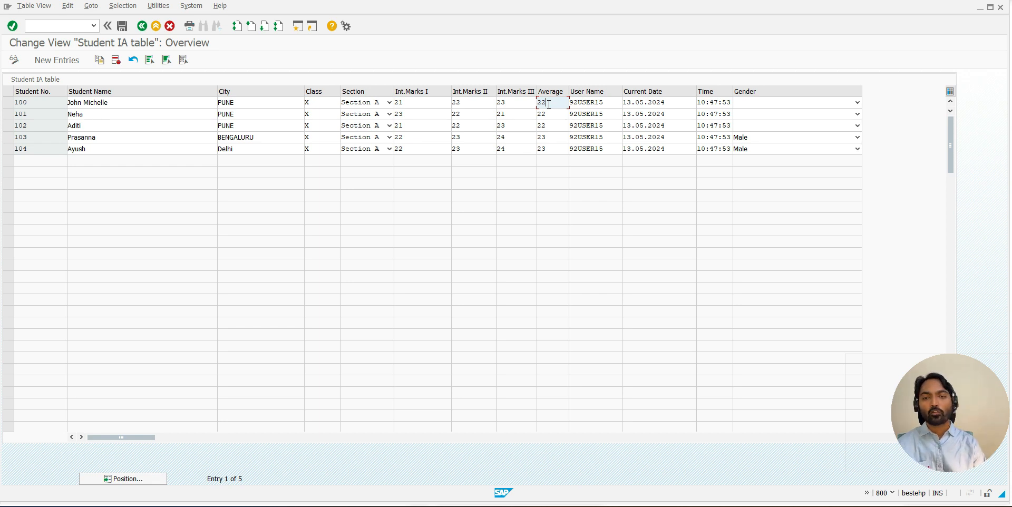
# - Switch to the Screen Painter session, return to the maintenance dialog generation and reopen overview screen 9001 at its element list
pyautogui.hotkey('alt', 'Tab')
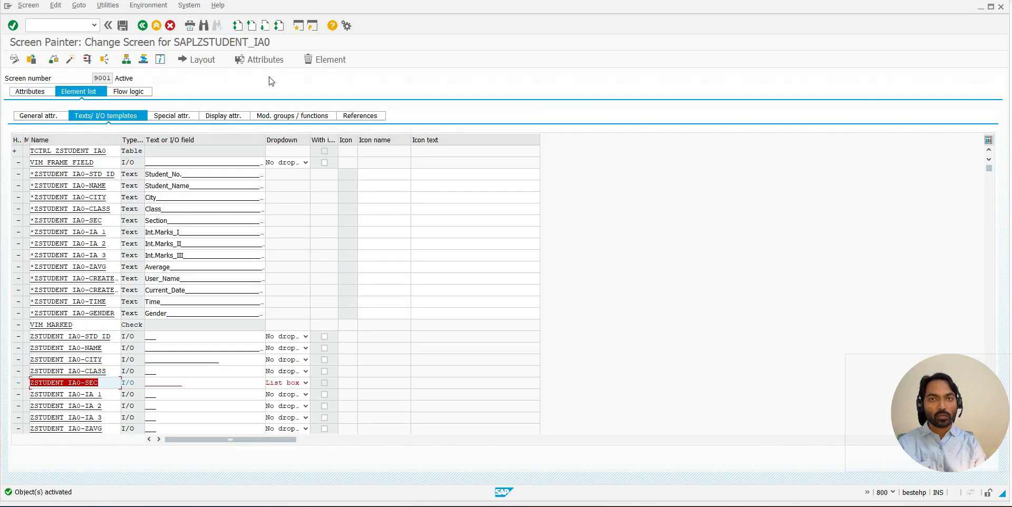
pyautogui.click(143, 26)
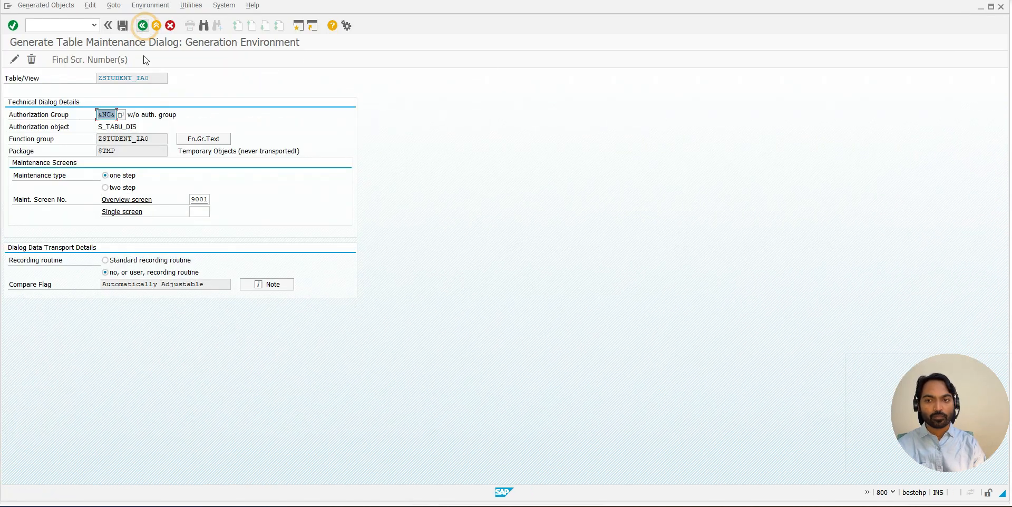
pyautogui.click(199, 199)
pyautogui.click(280, 298)
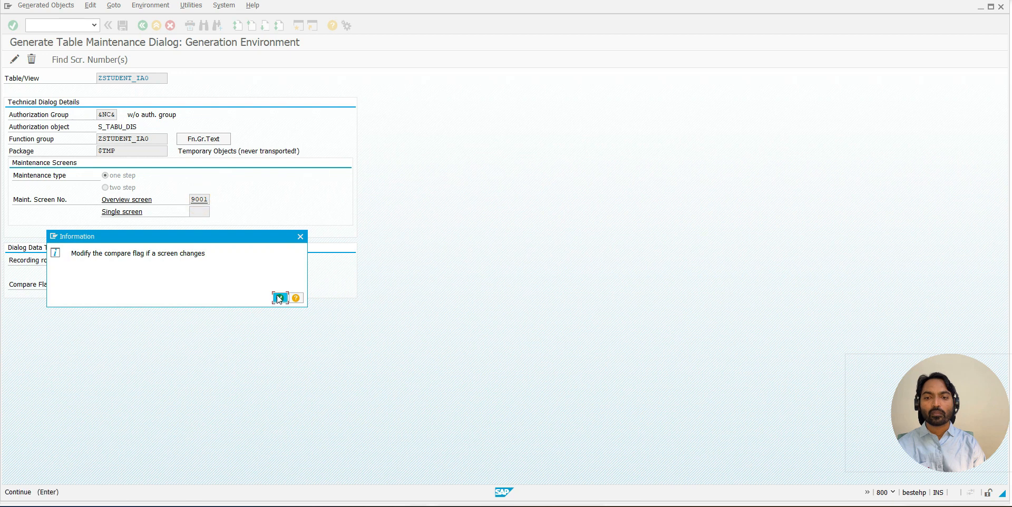
pyautogui.click(92, 94)
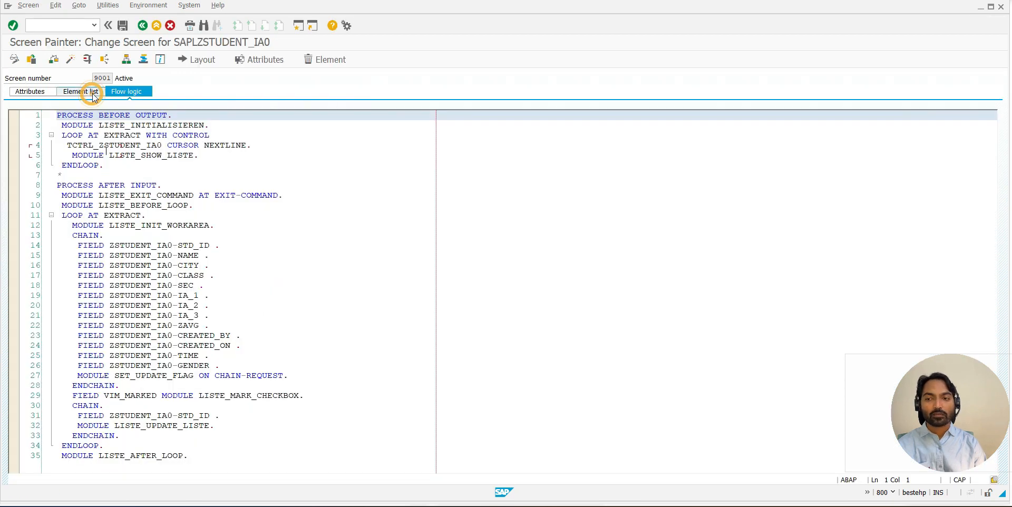
pyautogui.click(118, 119)
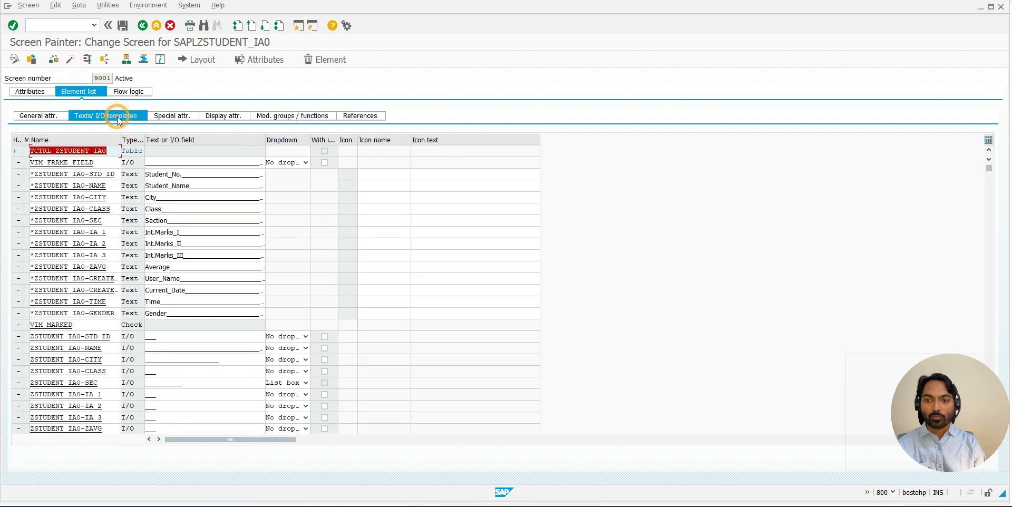
# - Look through the special, display and general attributes of the screen elements, widening the Output and Output only columns
pyautogui.click(167, 117)
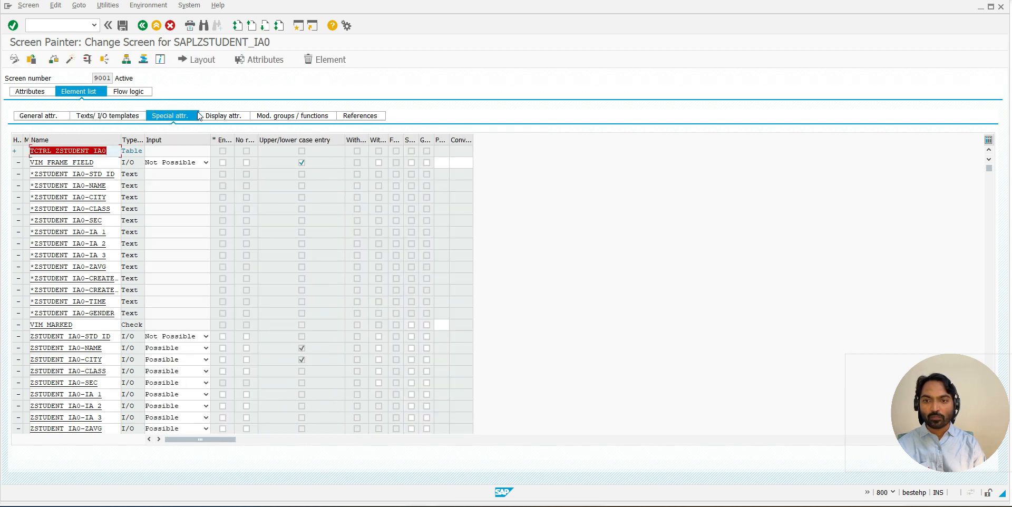
pyautogui.click(220, 117)
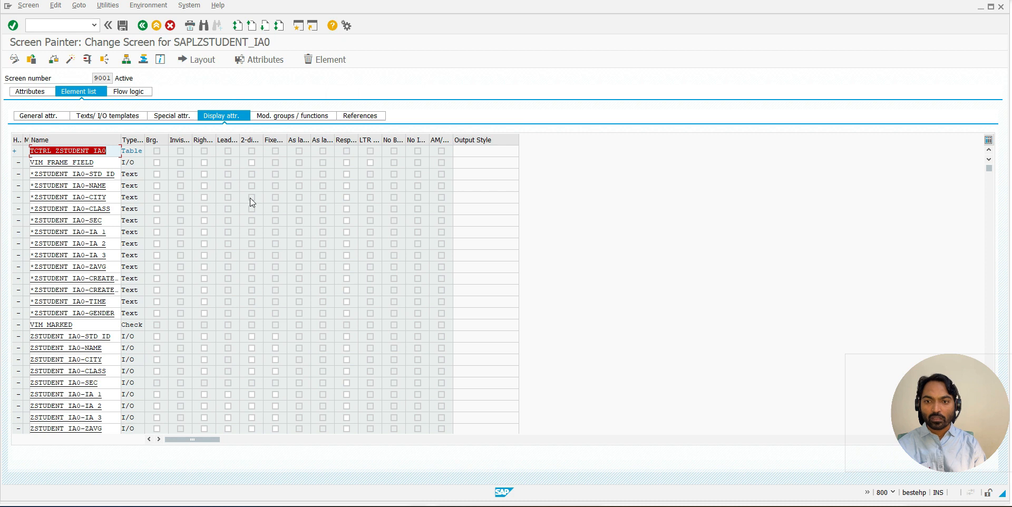
pyautogui.click(45, 115)
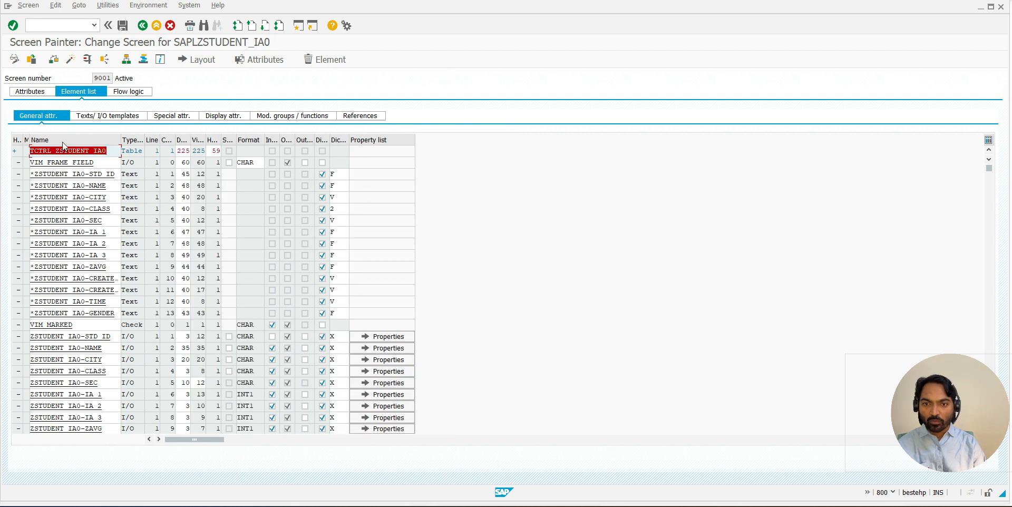
pyautogui.moveTo(295, 139); pyautogui.dragTo(349, 140)
pyautogui.doubleClick(369, 143)
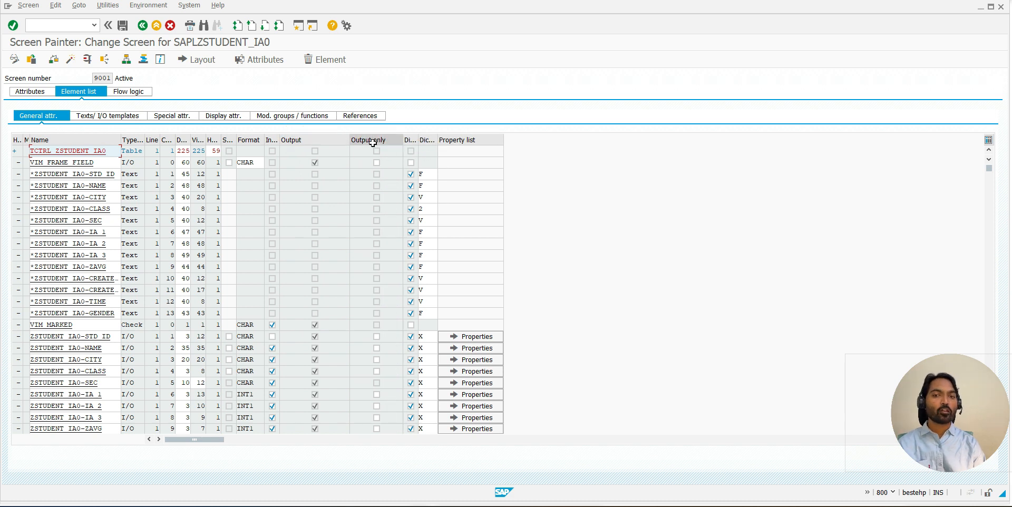
# - Make the ZSTUDENT_IA0 fields ZAVG, CREATED_BY, CREATED_ON and TIME output only and activate screen 9001
pyautogui.scroll(-2, 378, 232)
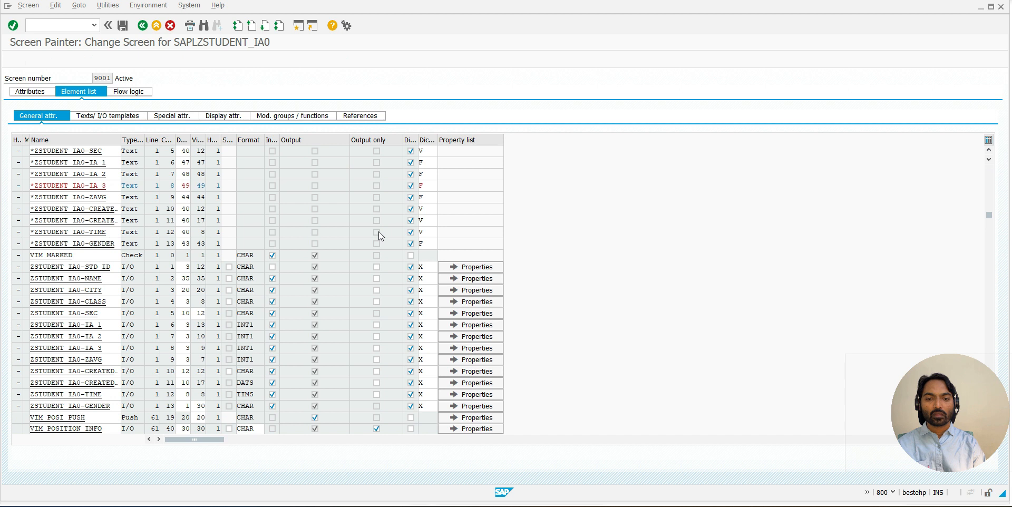
pyautogui.scroll(-3, 379, 232)
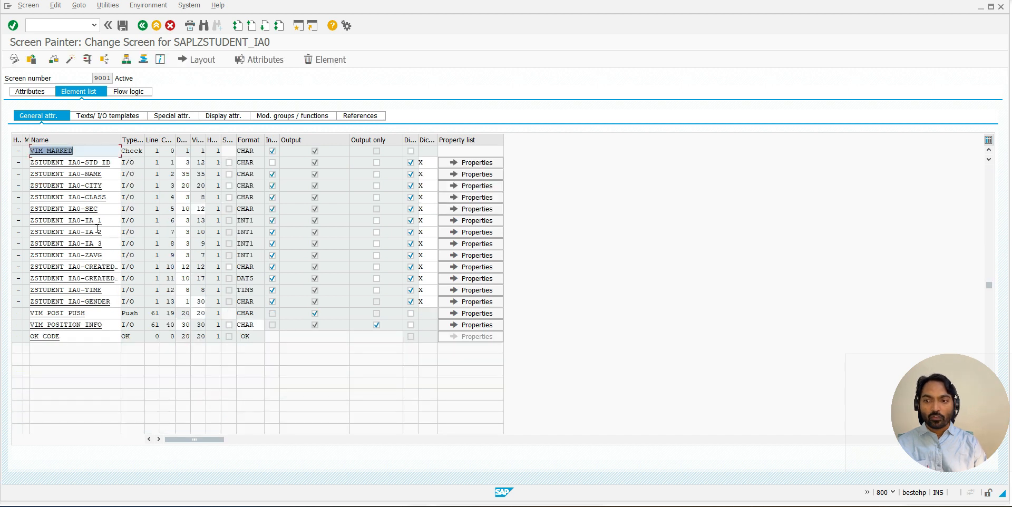
pyautogui.click(377, 255)
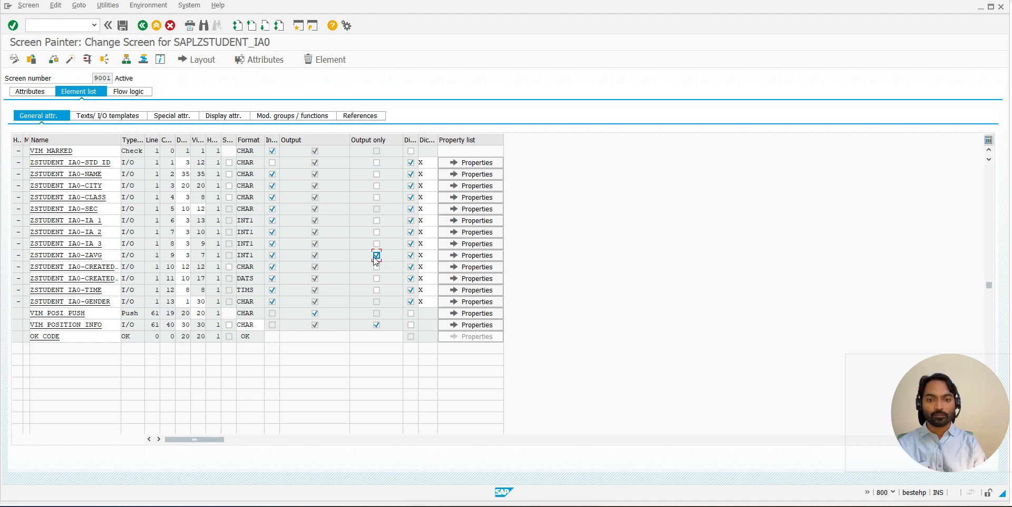
pyautogui.click(376, 268)
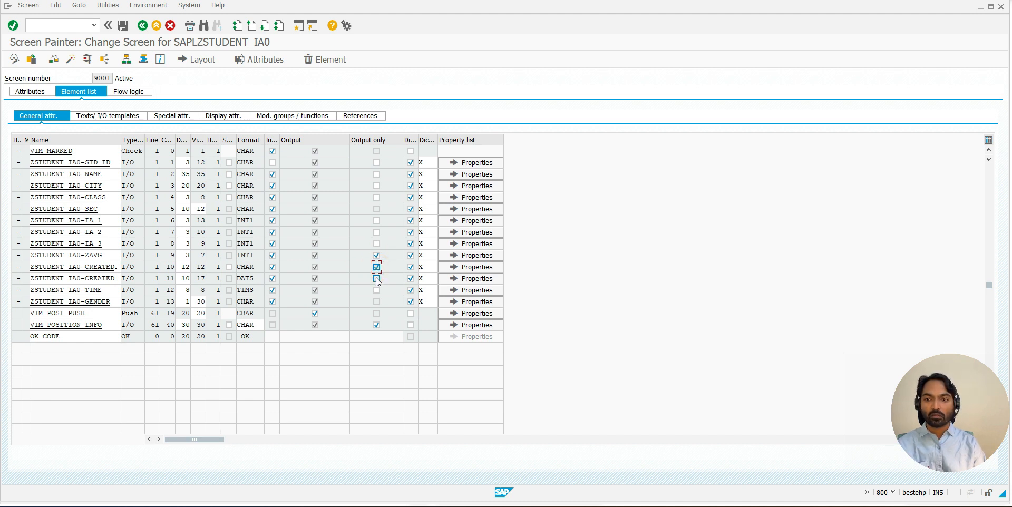
pyautogui.click(376, 278)
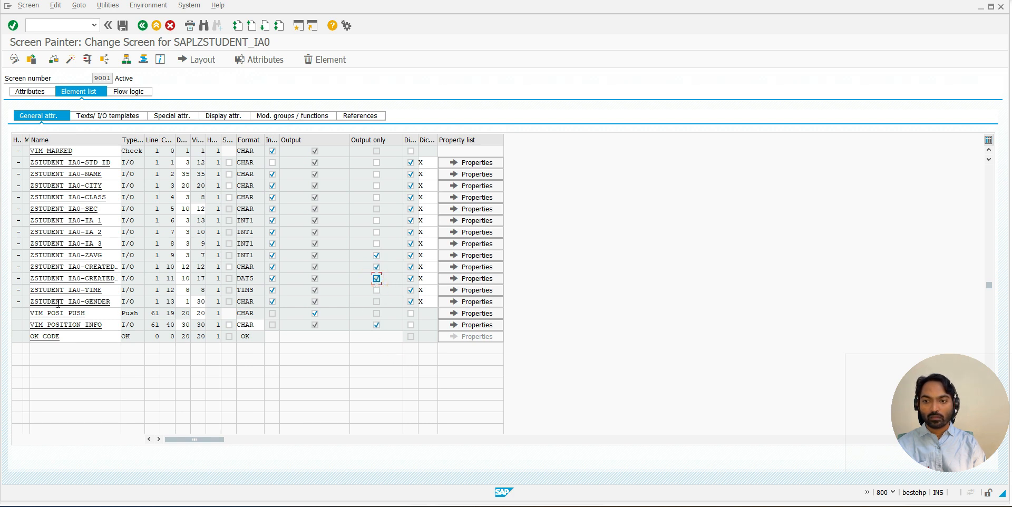
pyautogui.click(377, 290)
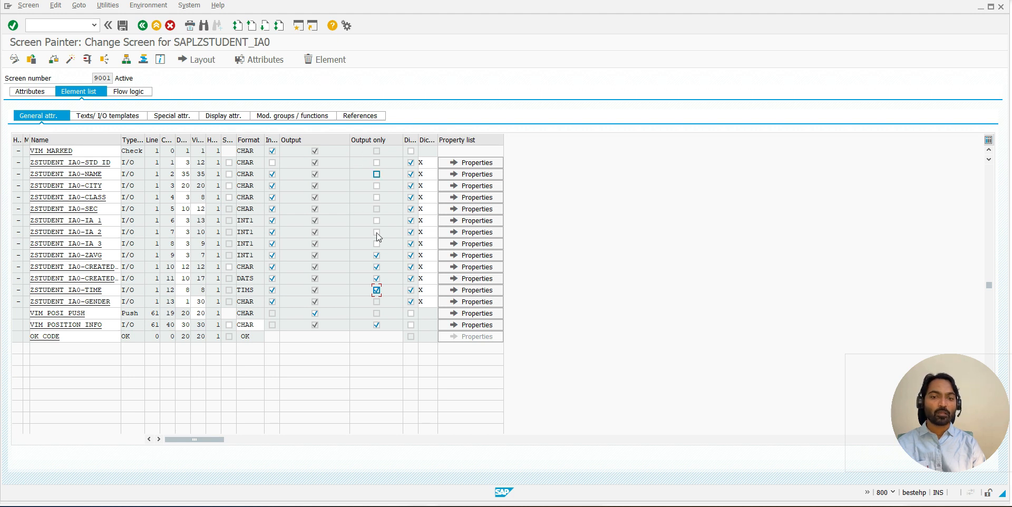
pyautogui.click(70, 59)
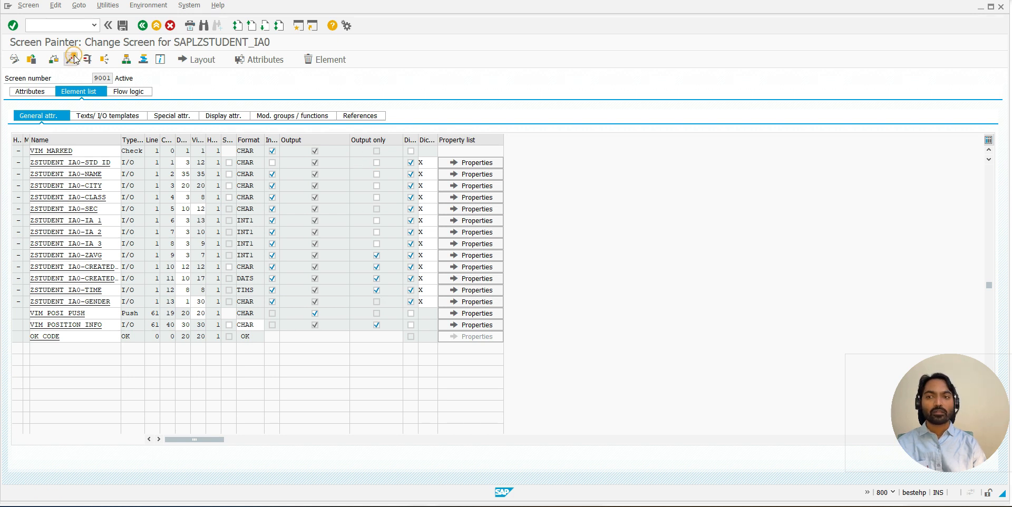
pyautogui.press('Return')
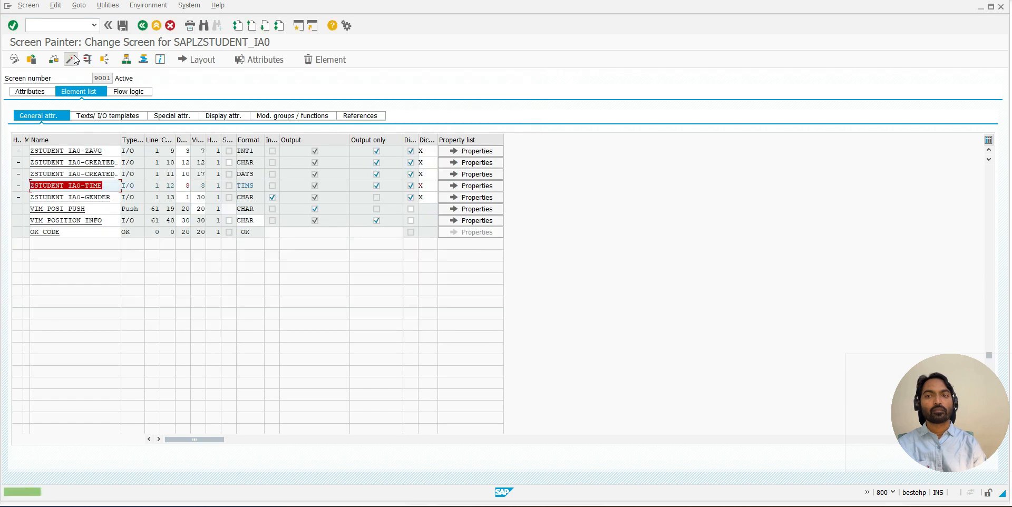
# - Open the screen's graphical layout and widen the Int.Marks III column to length 14 and Int.Marks II to 16
pyautogui.click(200, 63)
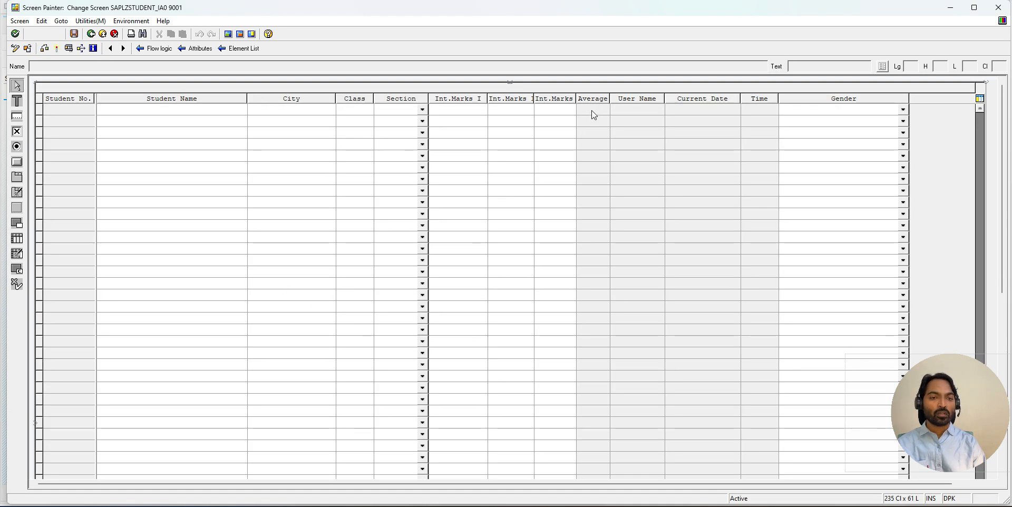
pyautogui.click(591, 110)
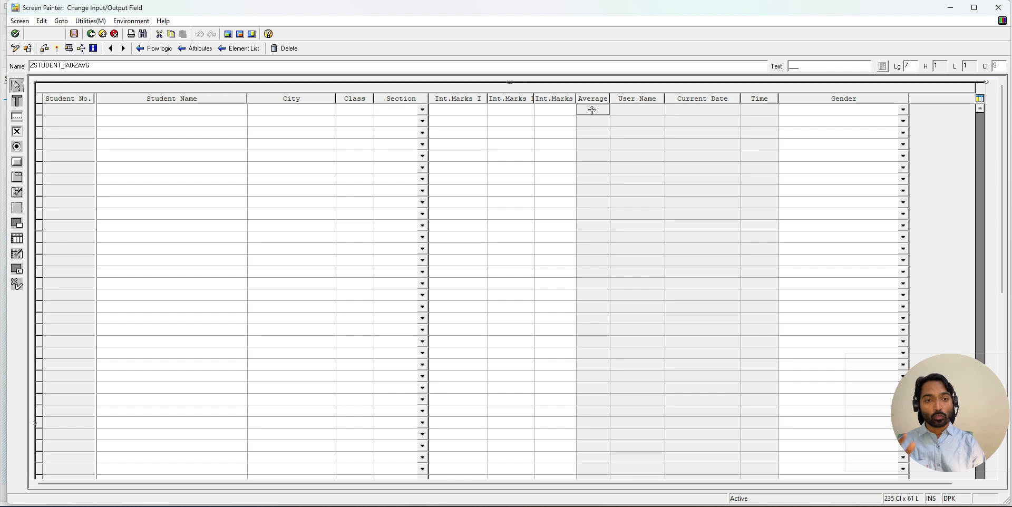
pyautogui.moveTo(611, 109)
pyautogui.mouseDown()
pyautogui.moveTo(622, 110)
pyautogui.moveTo(597, 110)
pyautogui.mouseUp()
pyautogui.click(567, 111)
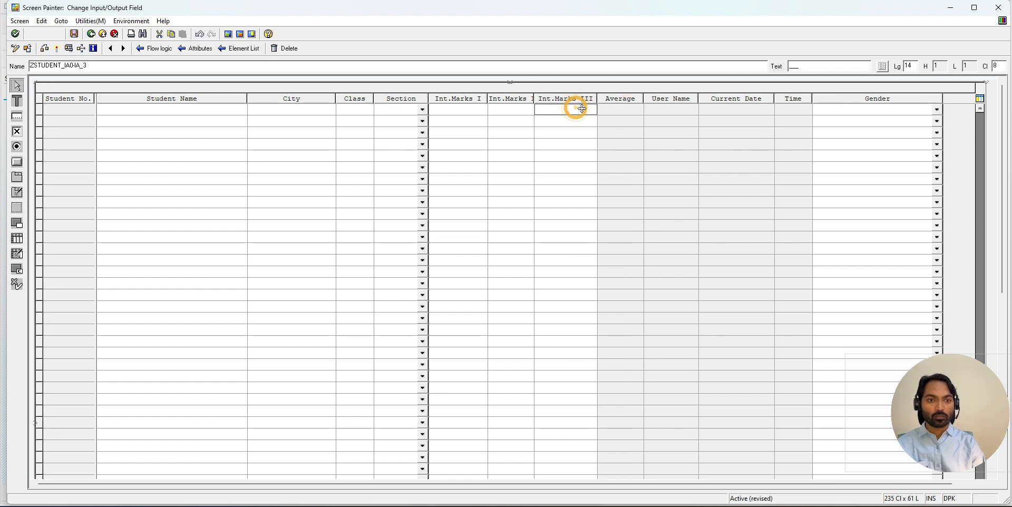
pyautogui.click(525, 110)
pyautogui.moveTo(532, 110); pyautogui.dragTo(559, 110)
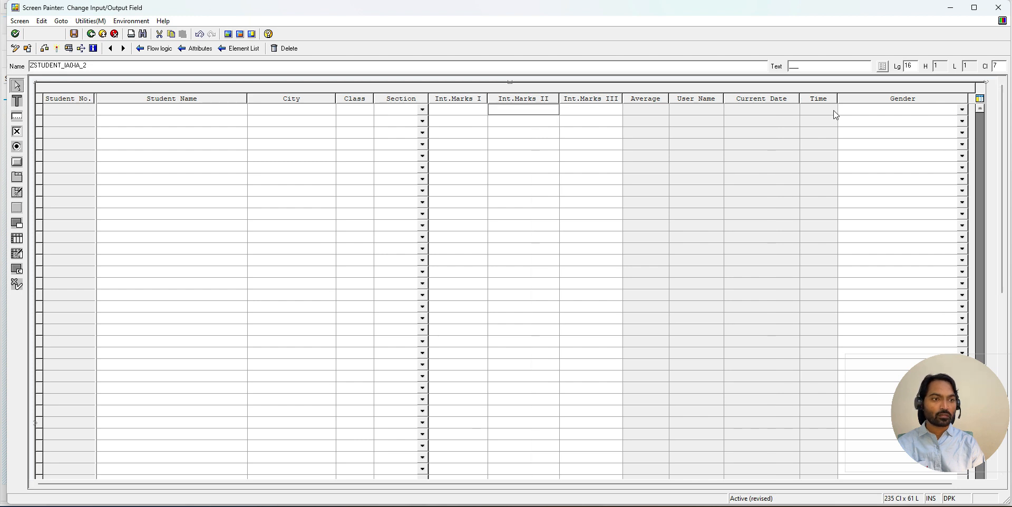
# - Narrow the Gender column to length 15, widen Class slightly and set Section to length 16
pyautogui.click(918, 110)
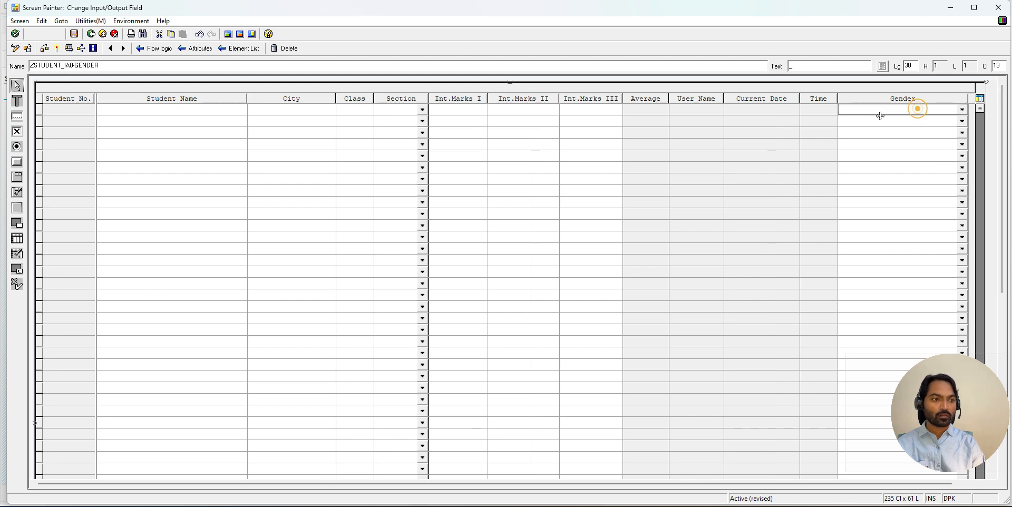
pyautogui.click(966, 108)
pyautogui.moveTo(965, 109); pyautogui.dragTo(905, 108)
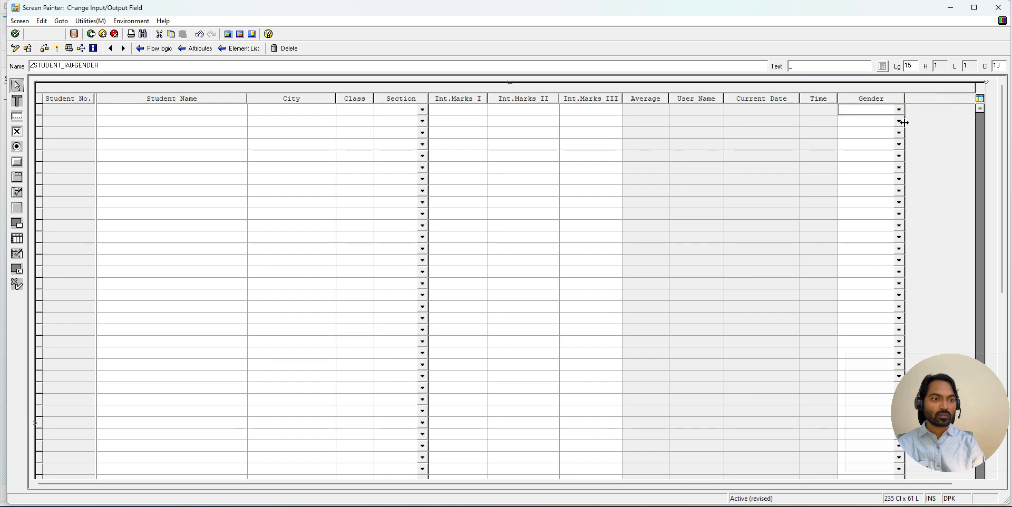
pyautogui.click(356, 111)
pyautogui.moveTo(373, 111); pyautogui.dragTo(456, 109)
pyautogui.click(414, 110)
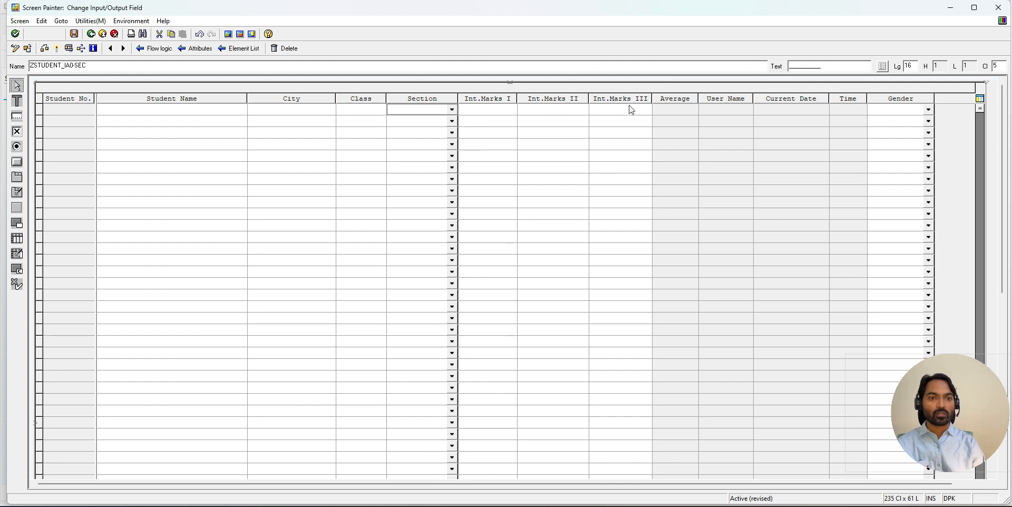
# - Examine the program attributes of the ZSTUDENT_IA0-ZAVG field for its Output Only setting, then close them
pyautogui.doubleClick(672, 109)
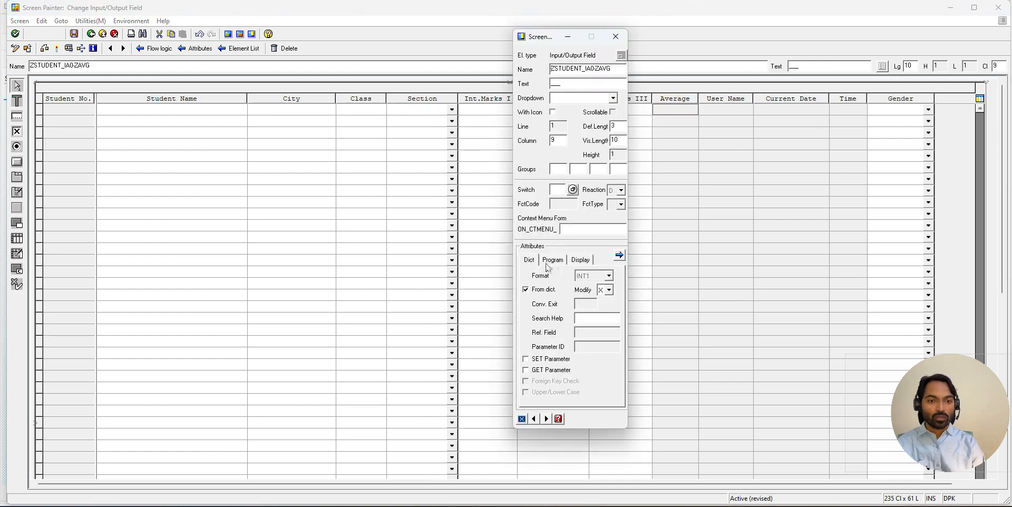
pyautogui.moveTo(553, 38); pyautogui.dragTo(541, 35)
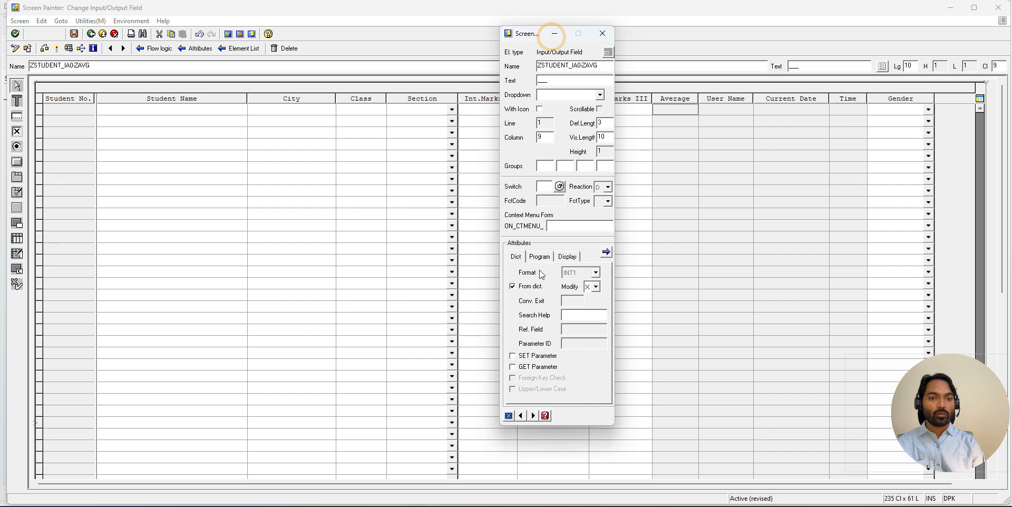
pyautogui.click(540, 258)
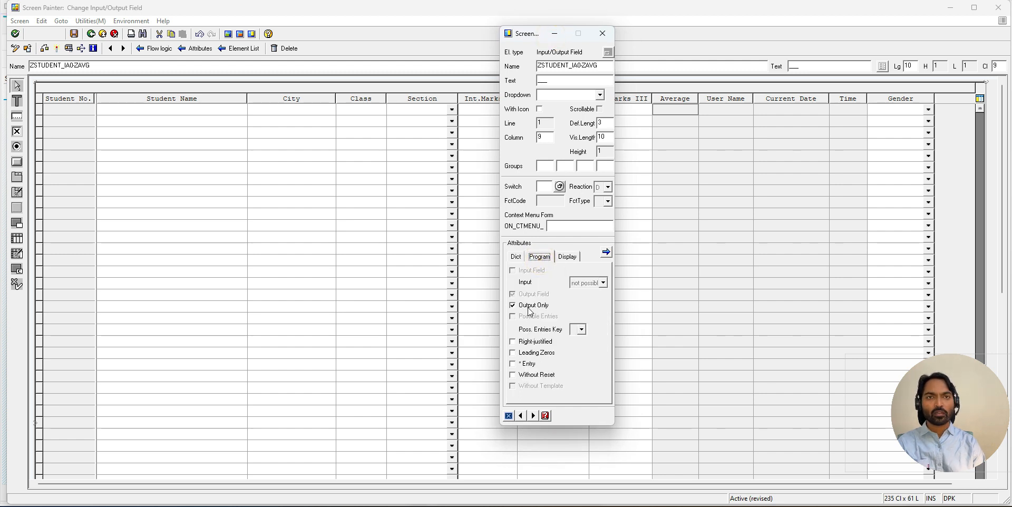
pyautogui.click(602, 35)
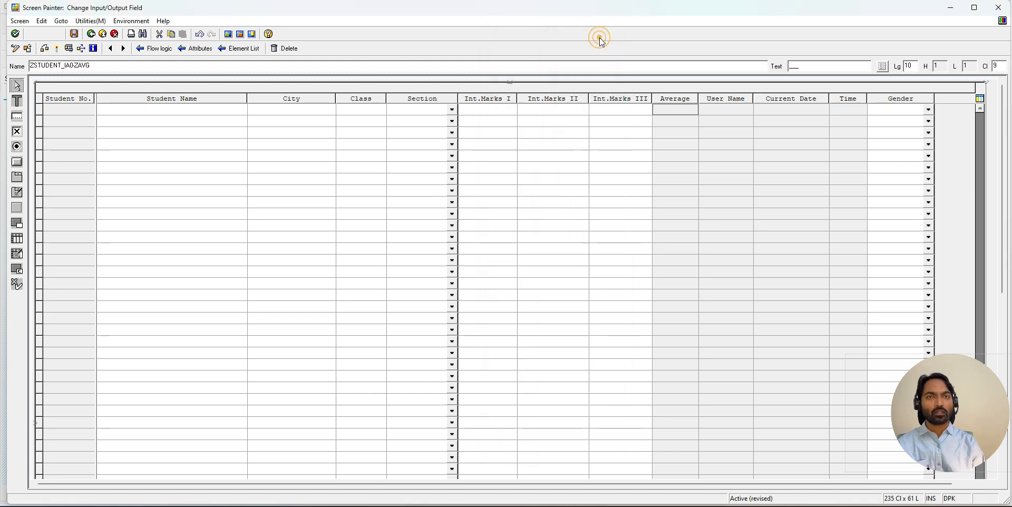
# - Leave the graphical layout for the flow logic and activate the revised screen 9001
pyautogui.click(149, 52)
pyautogui.click(93, 59)
pyautogui.press('Return')
# - Switch back to the table maintenance session, restart SM30 and reopen ZSTUDENT_IA0 for maintenance
pyautogui.hotkey('alt', 'Tab')
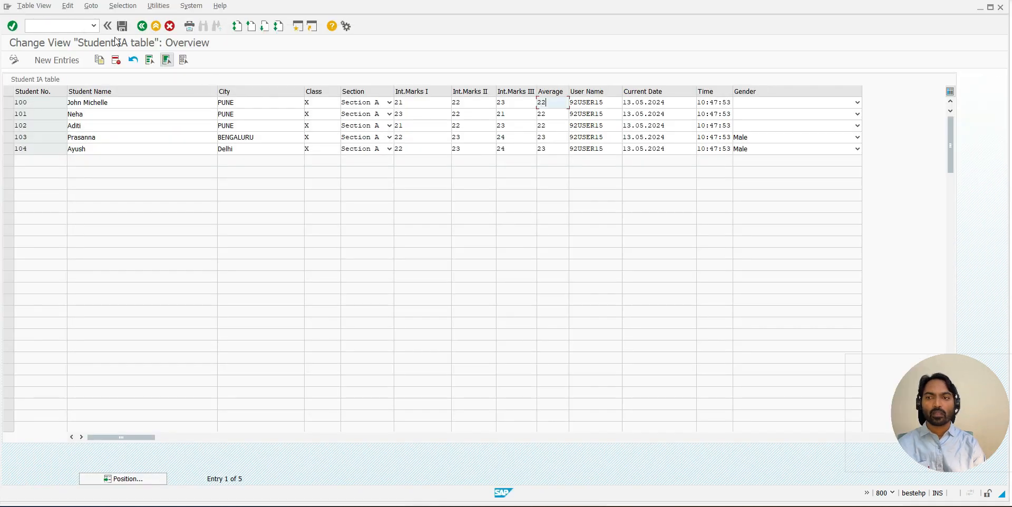
pyautogui.click(93, 26)
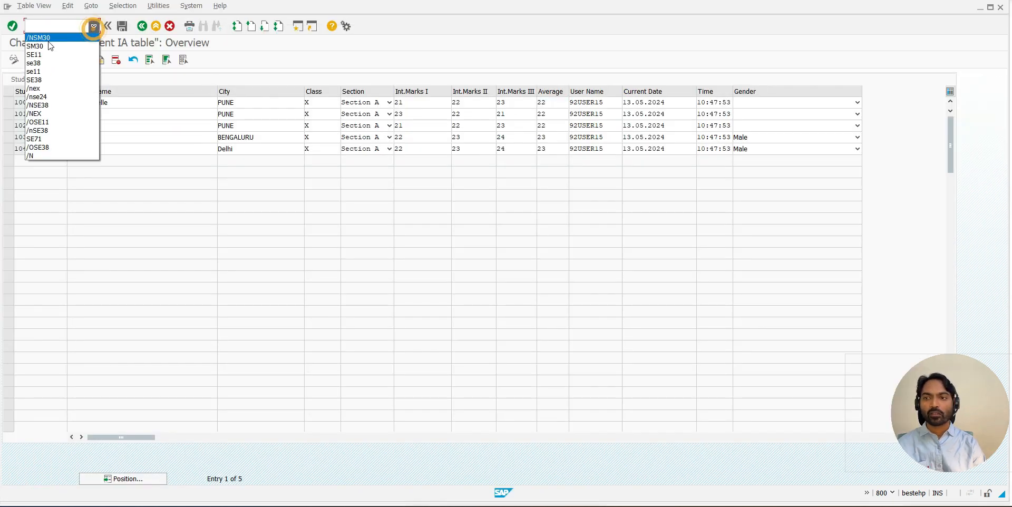
pyautogui.click(47, 40)
pyautogui.press('Return')
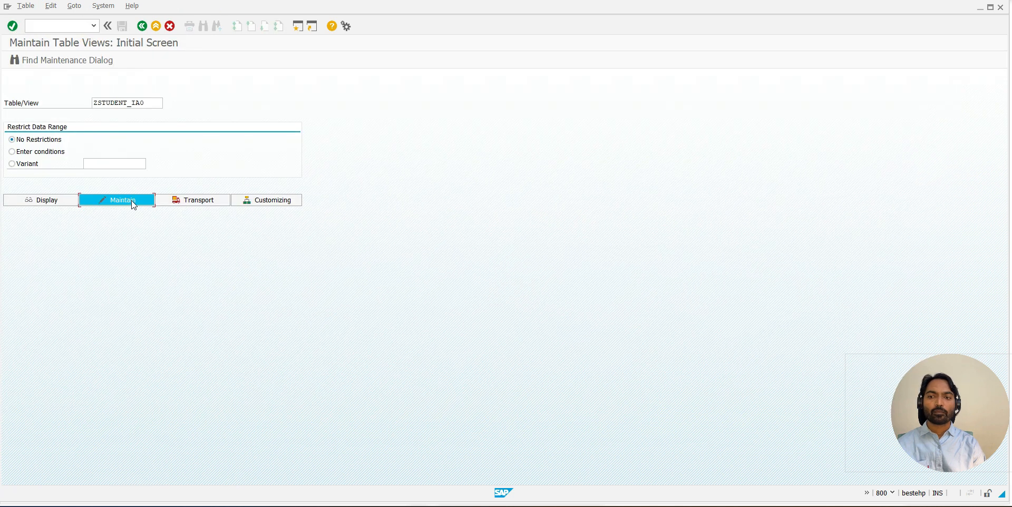
pyautogui.click(131, 200)
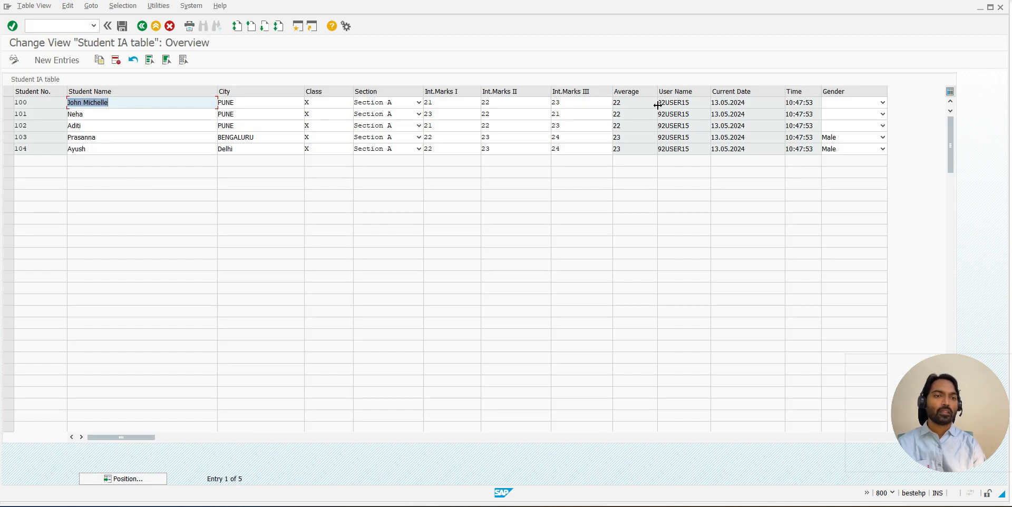
# - Check the output-only Average, User Name, Current Date and Time fields in the existing student rows and in a blank new entry
pyautogui.click(635, 112)
pyautogui.click(679, 114)
pyautogui.click(748, 114)
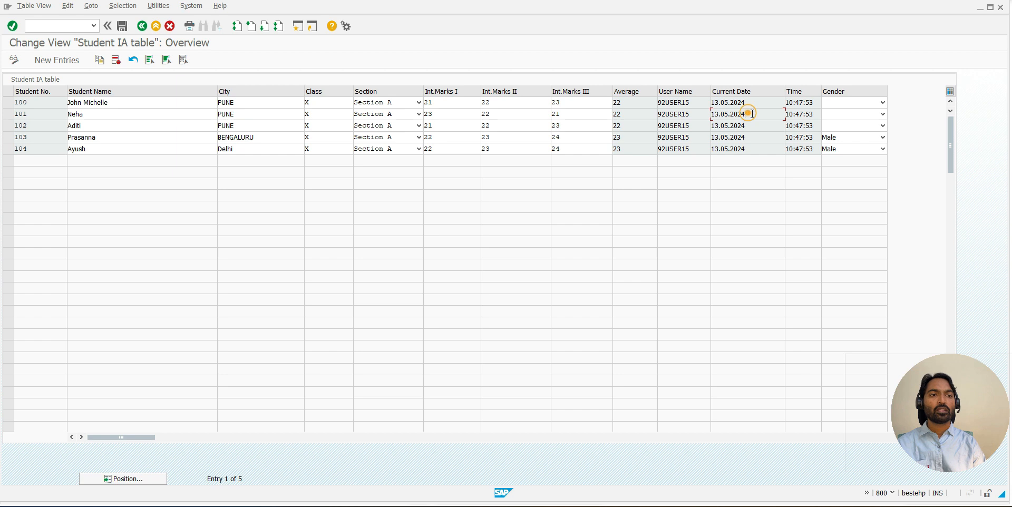
pyautogui.click(804, 113)
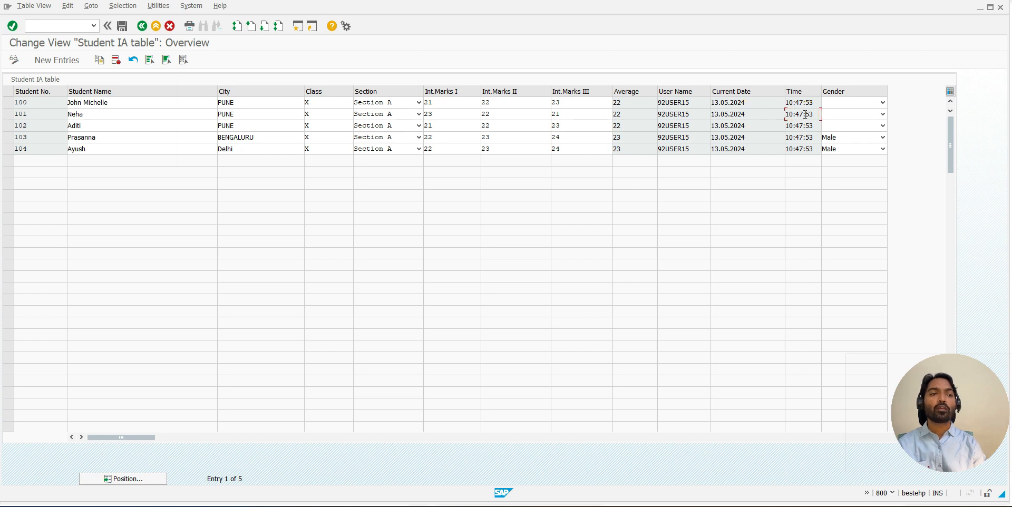
pyautogui.click(51, 61)
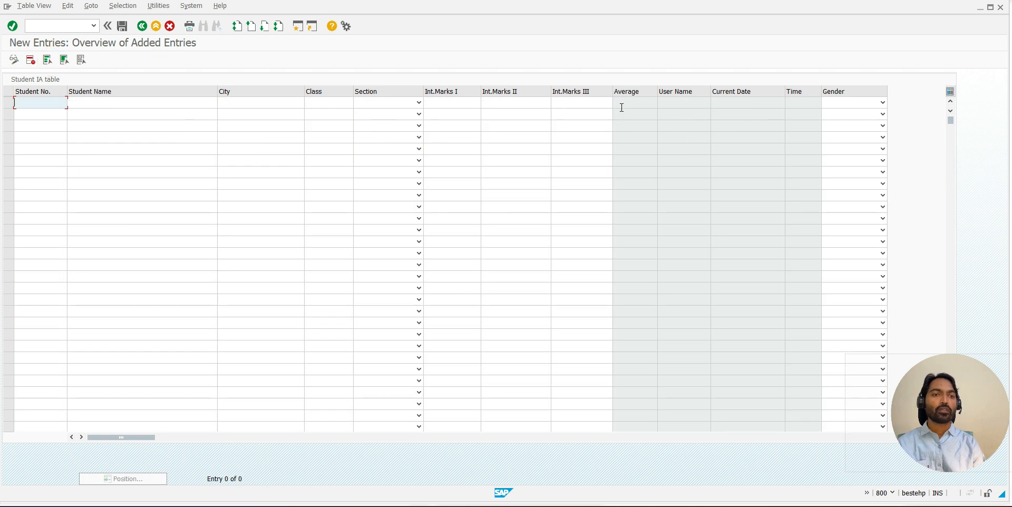
pyautogui.click(622, 107)
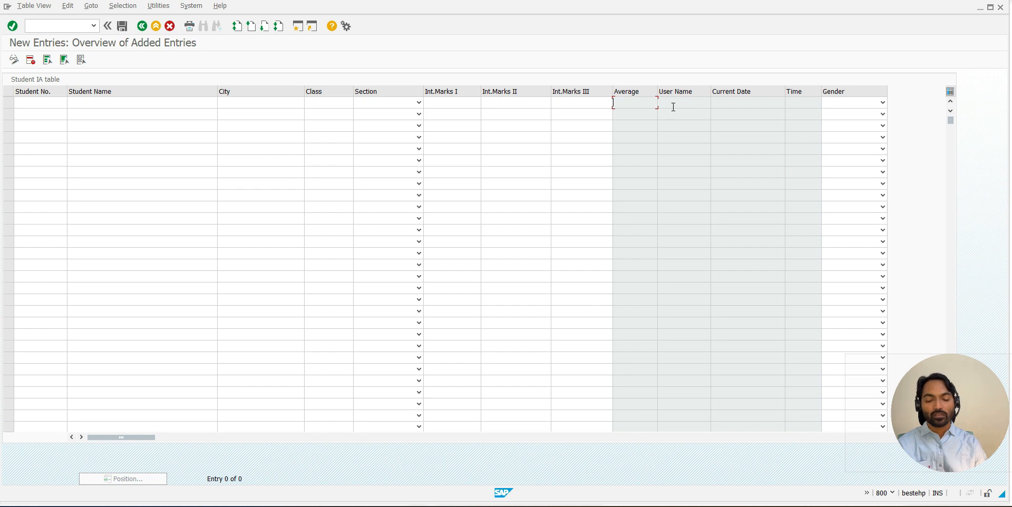
# - Switch back to the Screen Painter session, leave it for the table definition and reopen the table maintenance generator for ZSTUDENT_IA0
pyautogui.hotkey('alt', 'Tab')
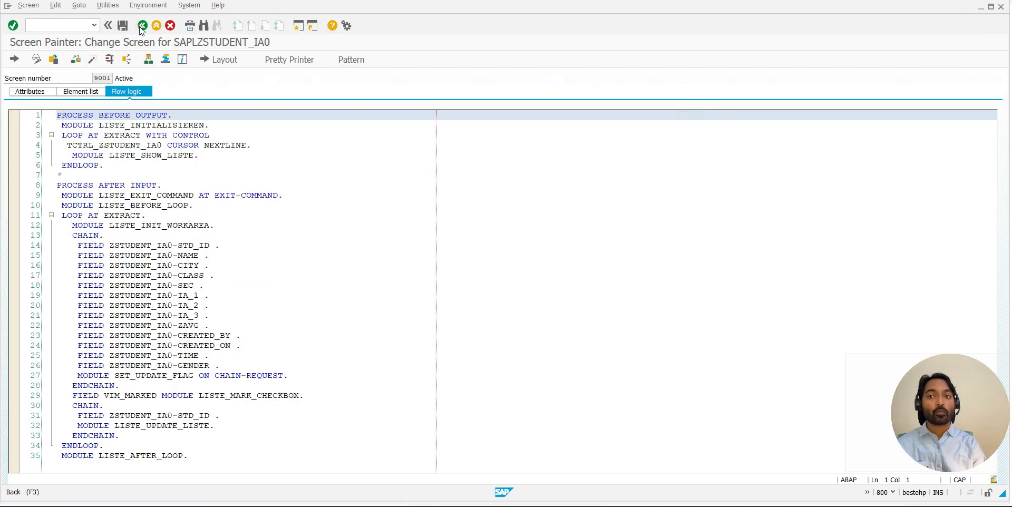
pyautogui.click(141, 26)
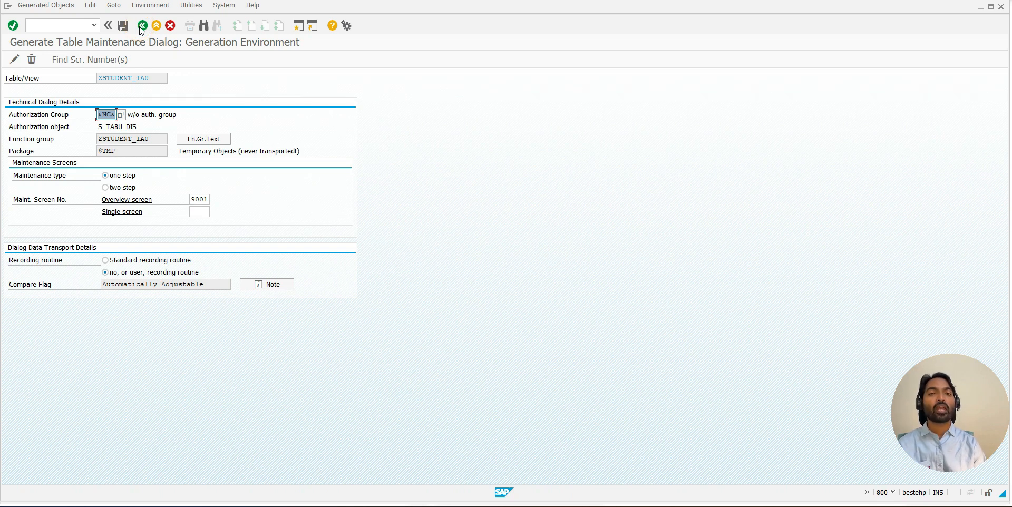
pyautogui.click(141, 26)
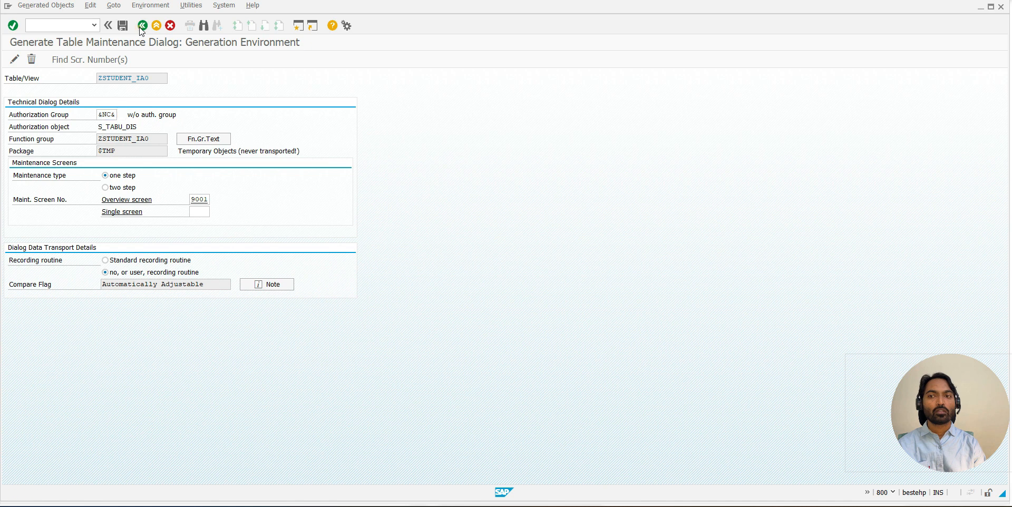
pyautogui.click(105, 6)
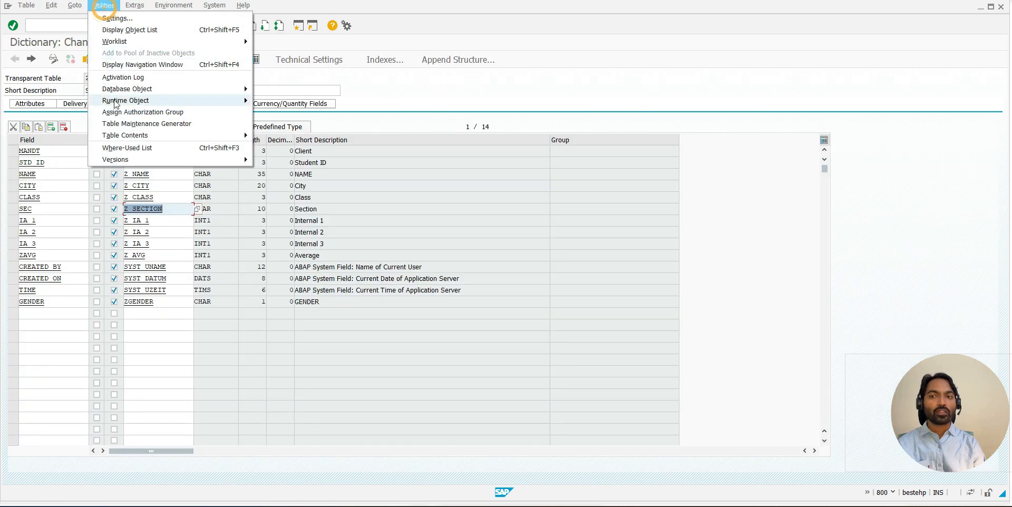
pyautogui.click(119, 126)
# - Open the maintenance events of the ZSTUDENT_IA0 dialog and acknowledge the SAP data message
pyautogui.click(164, 12)
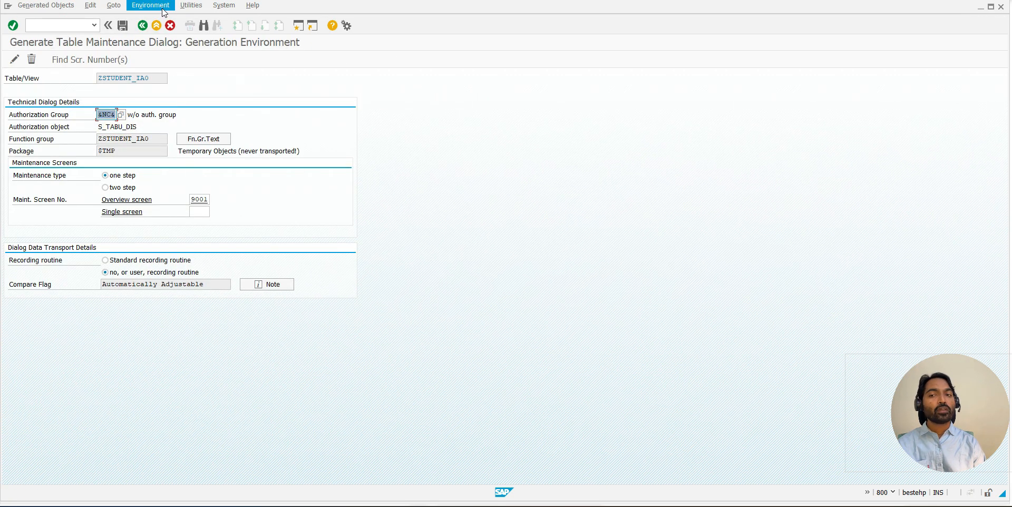
pyautogui.click(163, 18)
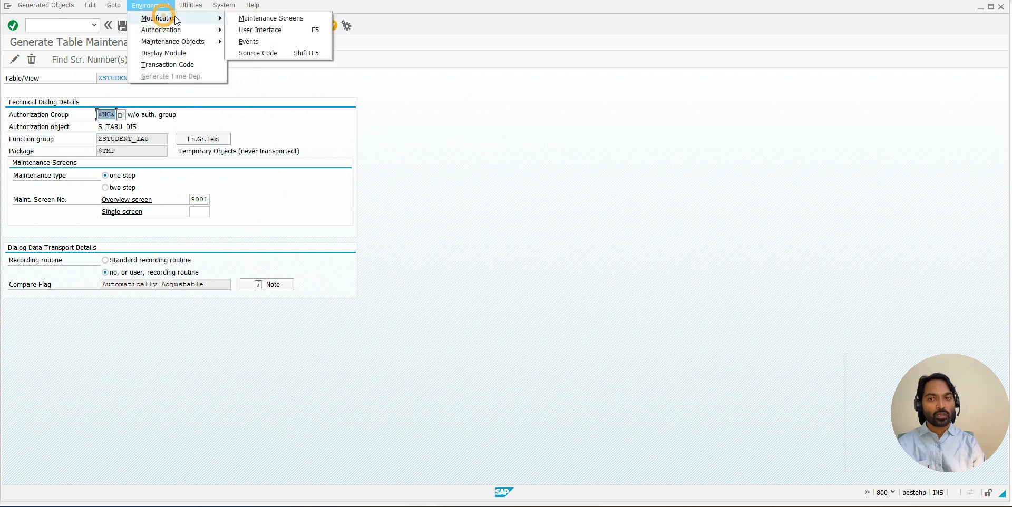
pyautogui.click(268, 45)
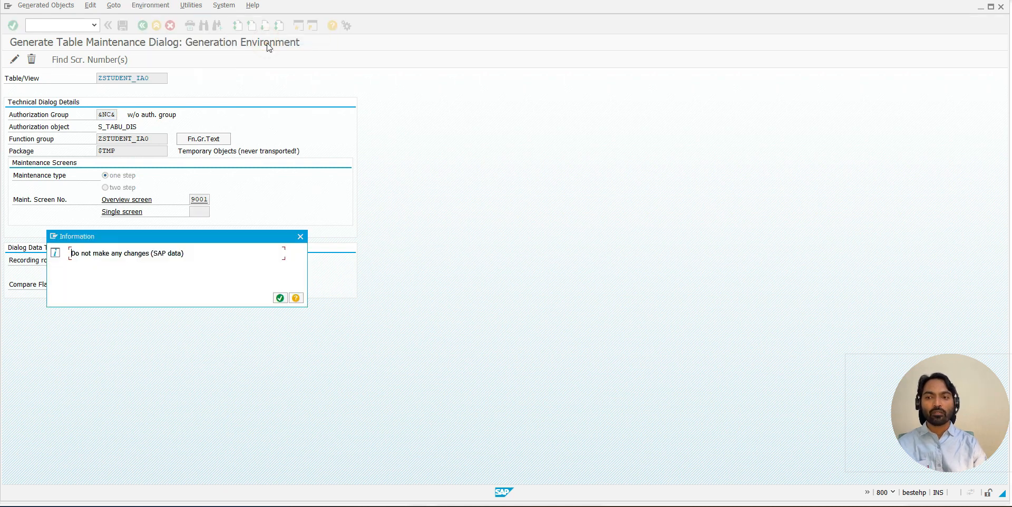
pyautogui.click(279, 299)
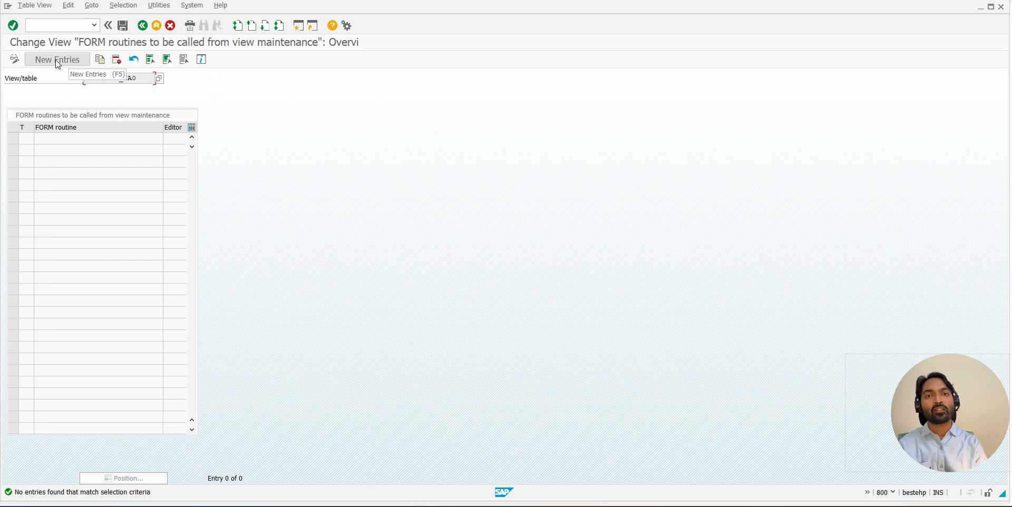
# - Create a new FORM routine entry and assign it maintenance event 05, Creating a new entry, from the list of events
pyautogui.click(29, 133)
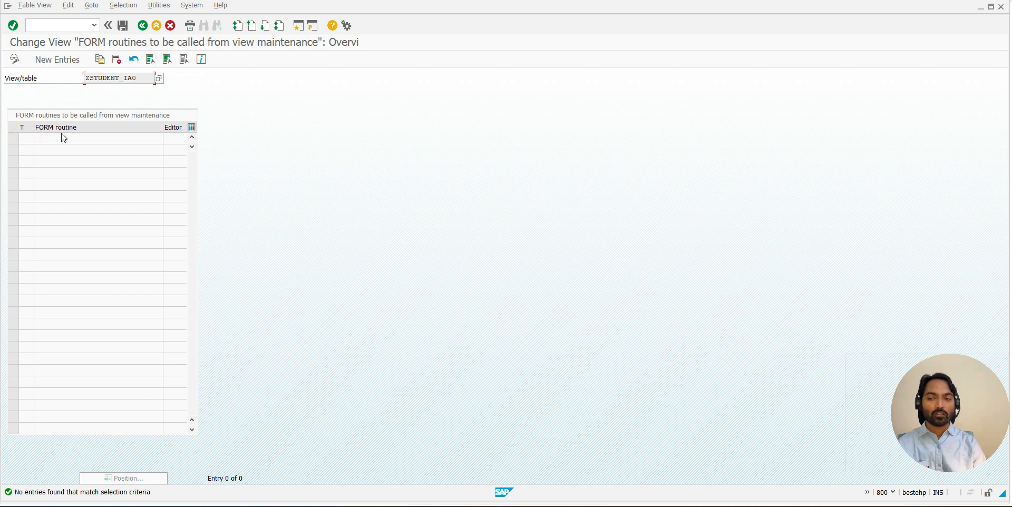
pyautogui.click(57, 59)
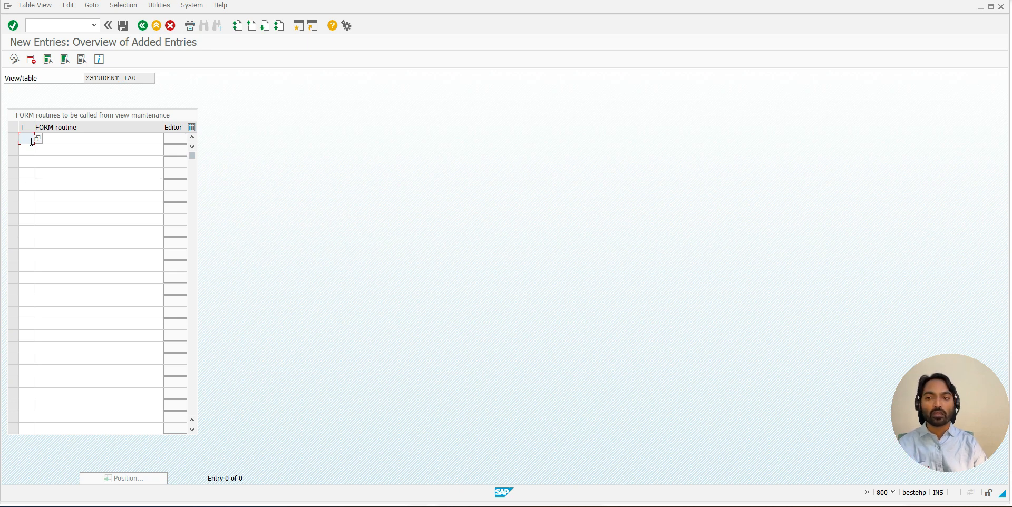
pyautogui.press('F4')
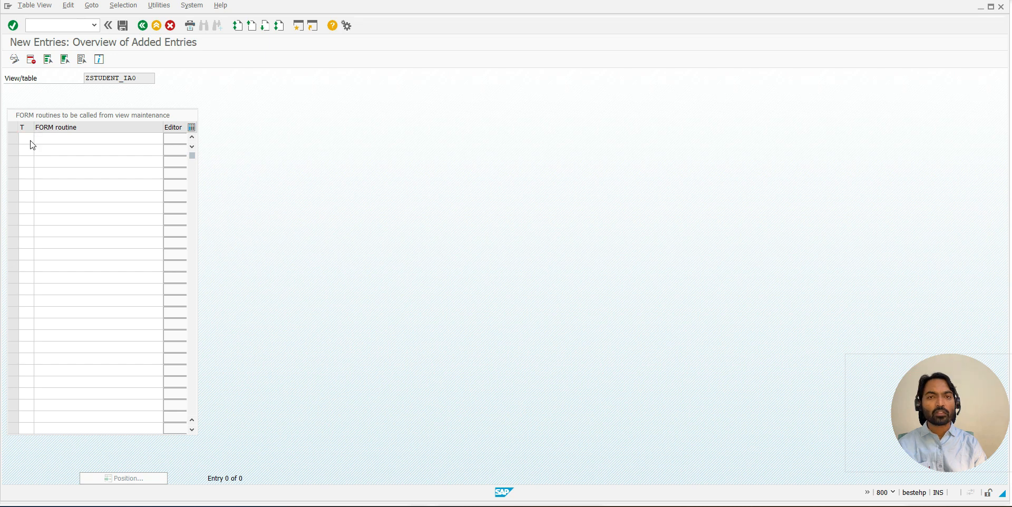
pyautogui.moveTo(202, 360); pyautogui.dragTo(276, 457)
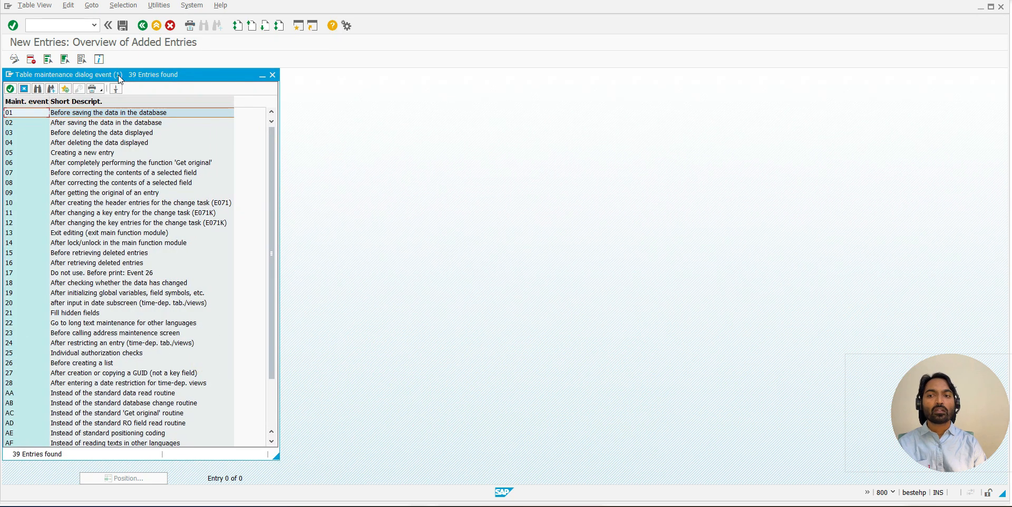
pyautogui.moveTo(118, 75); pyautogui.dragTo(242, 23)
pyautogui.moveTo(398, 404); pyautogui.dragTo(421, 435)
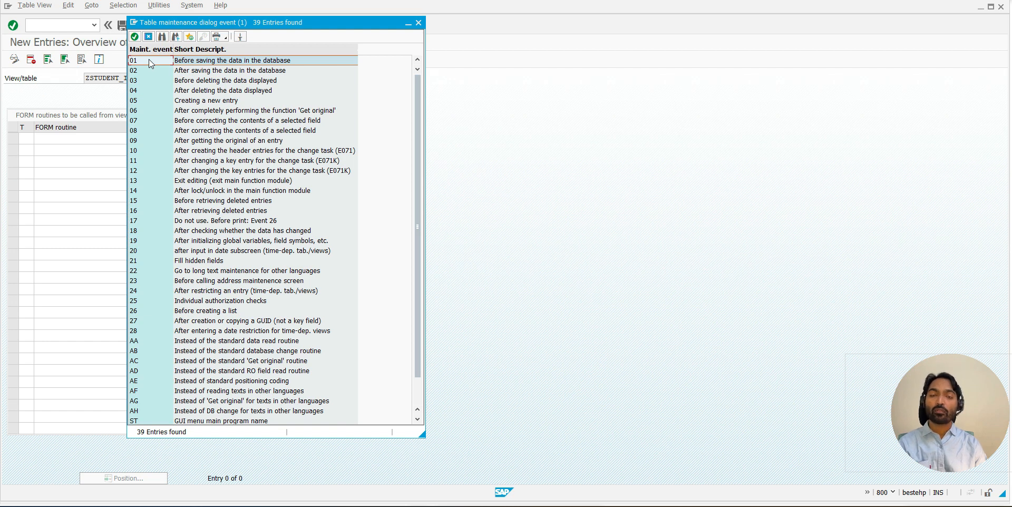
pyautogui.click(183, 83)
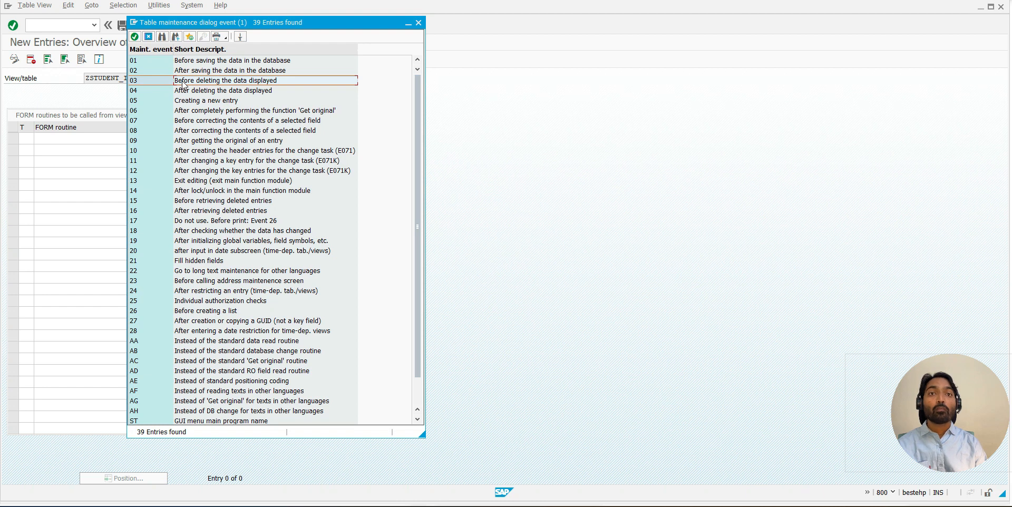
pyautogui.click(183, 92)
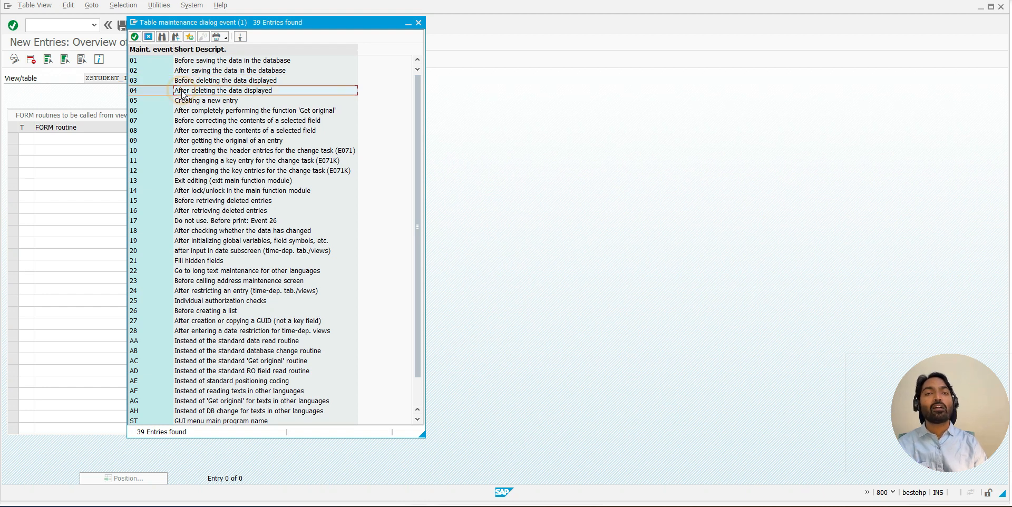
pyautogui.click(184, 100)
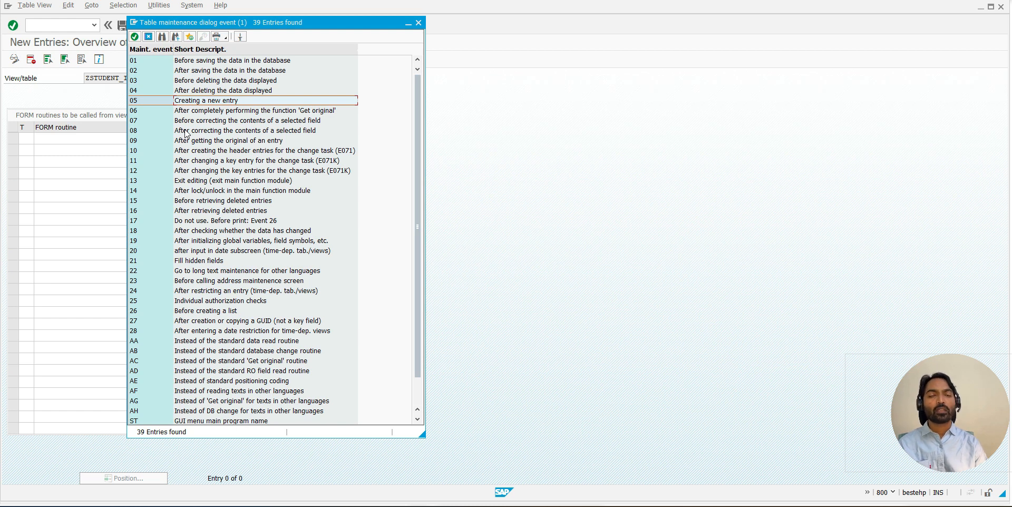
pyautogui.doubleClick(136, 101)
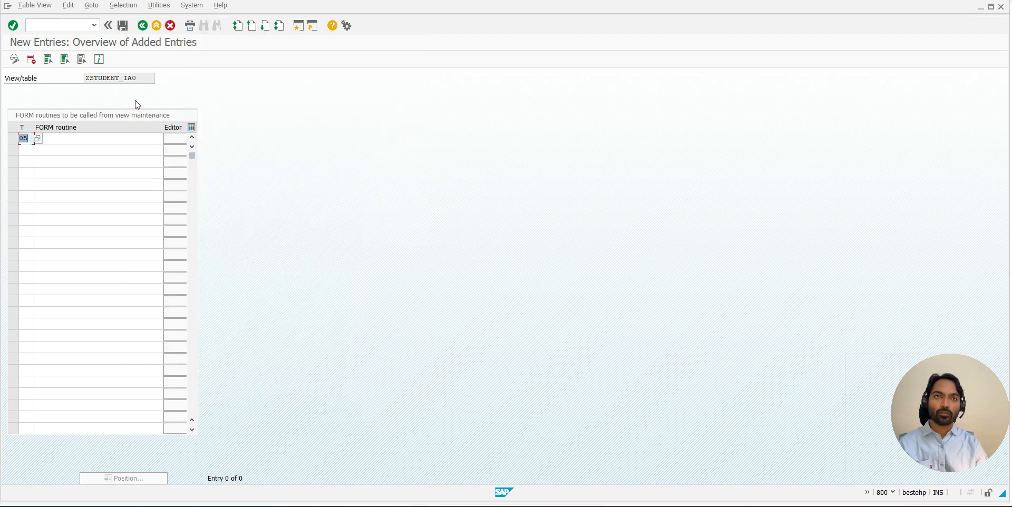
# - Name the FORM routine for event 05 AUTO_FILL_DATA and confirm the entry
pyautogui.click(75, 140)
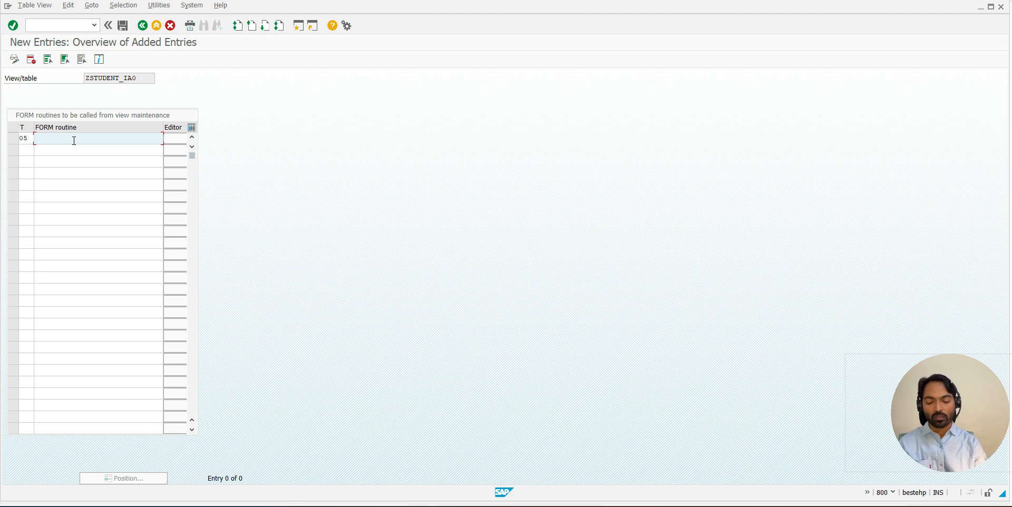
pyautogui.write('AUTO')
pyautogui.press('Down')
pyautogui.press('Return')
pyautogui.press('BackSpace')
pyautogui.press('BackSpace')
pyautogui.press('BackSpace')
pyautogui.press('BackSpace')
pyautogui.write('DATA')
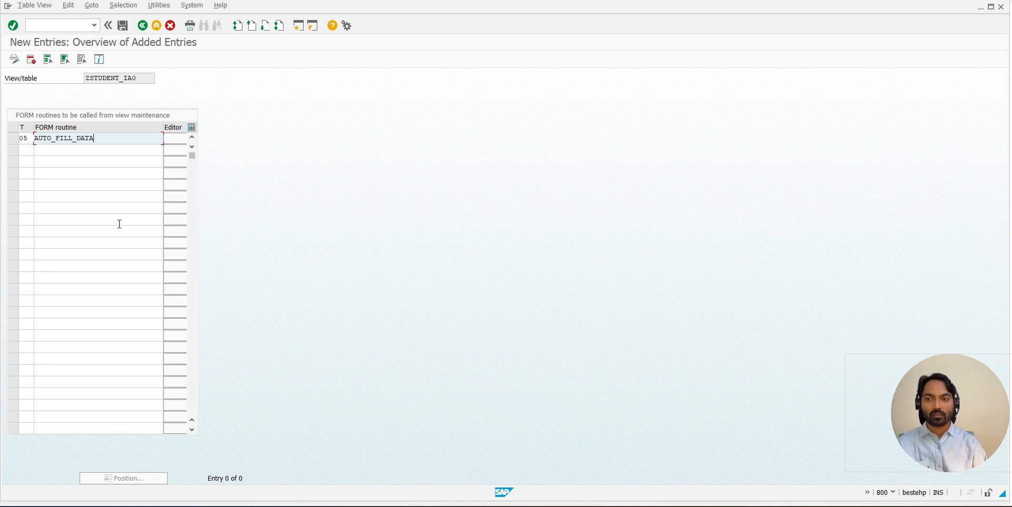
pyautogui.moveTo(96, 141); pyautogui.dragTo(34, 139)
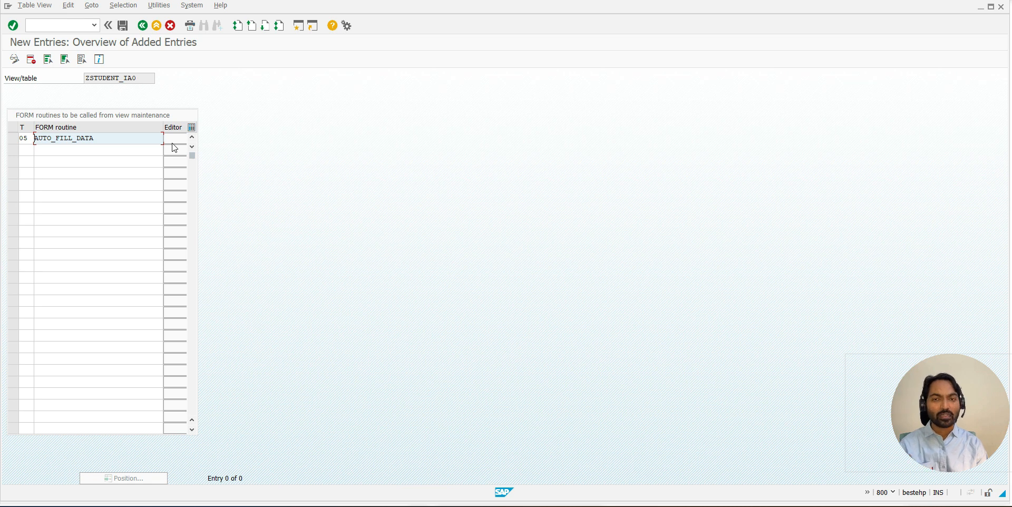
pyautogui.press('Return')
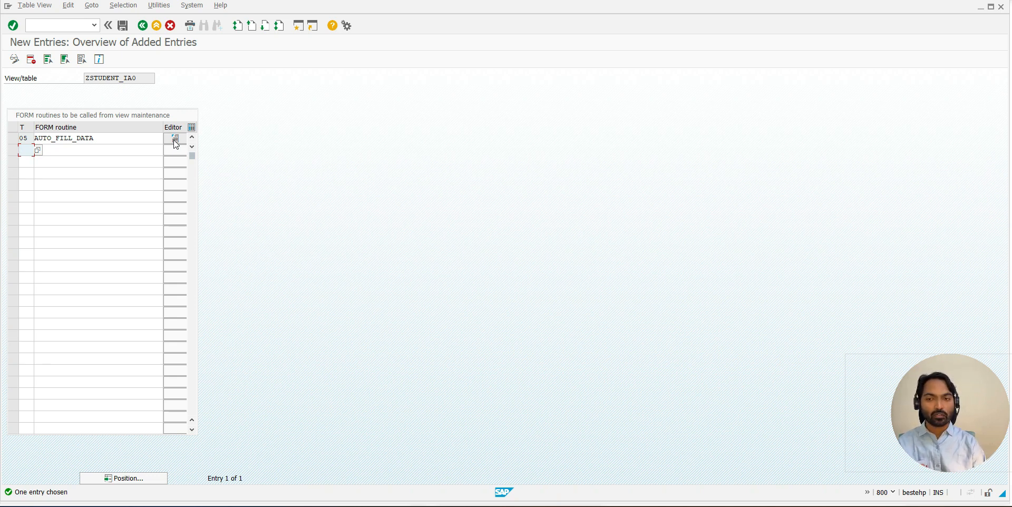
# - Create the AUTO_FILL_DATA subroutine in the new include LZSTUDENT_IA0F01, accepting the insertion of the INCLUDE statement
pyautogui.click(174, 140)
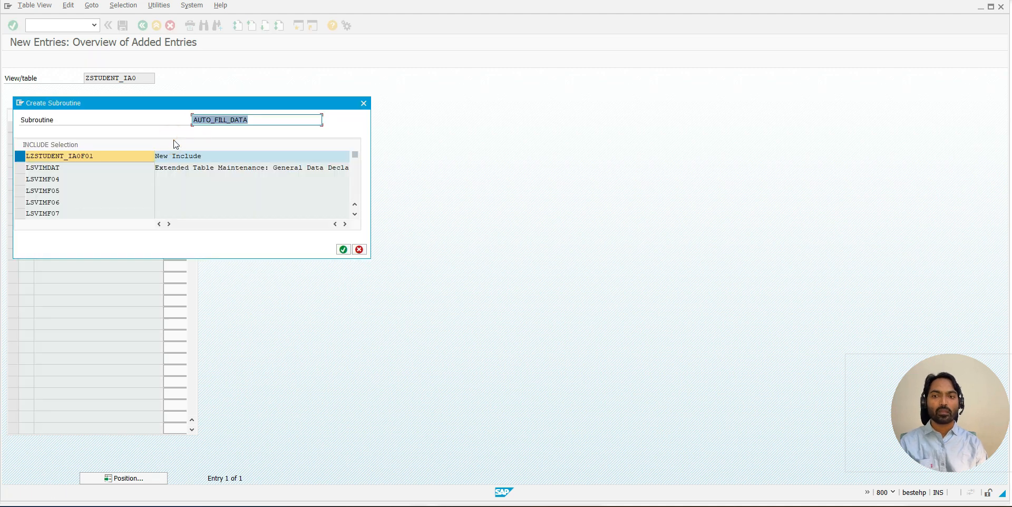
pyautogui.moveTo(184, 105); pyautogui.dragTo(310, 57)
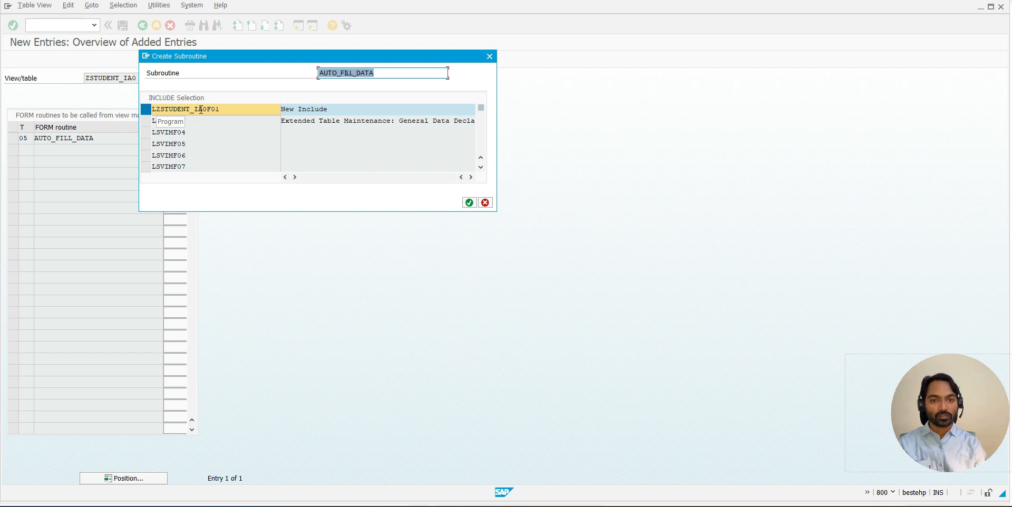
pyautogui.click(469, 203)
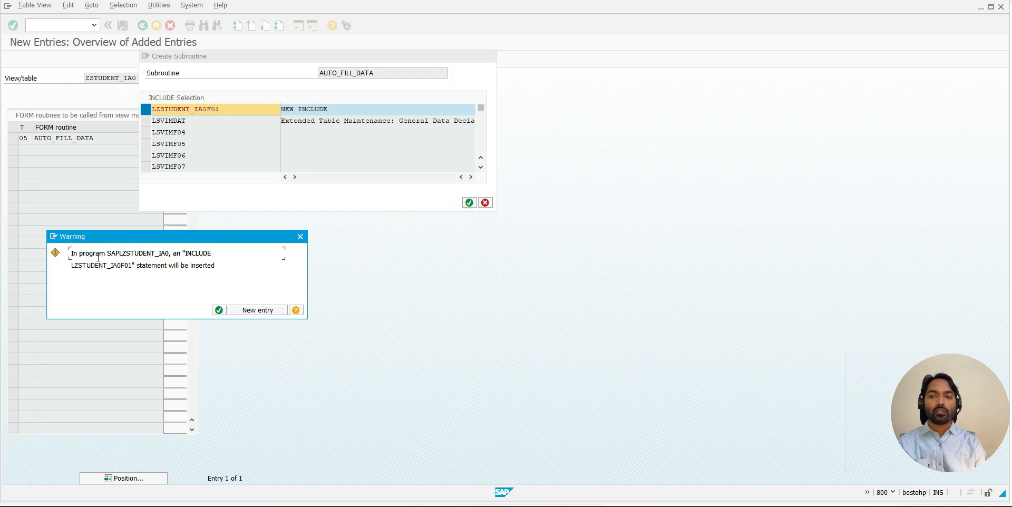
pyautogui.click(219, 310)
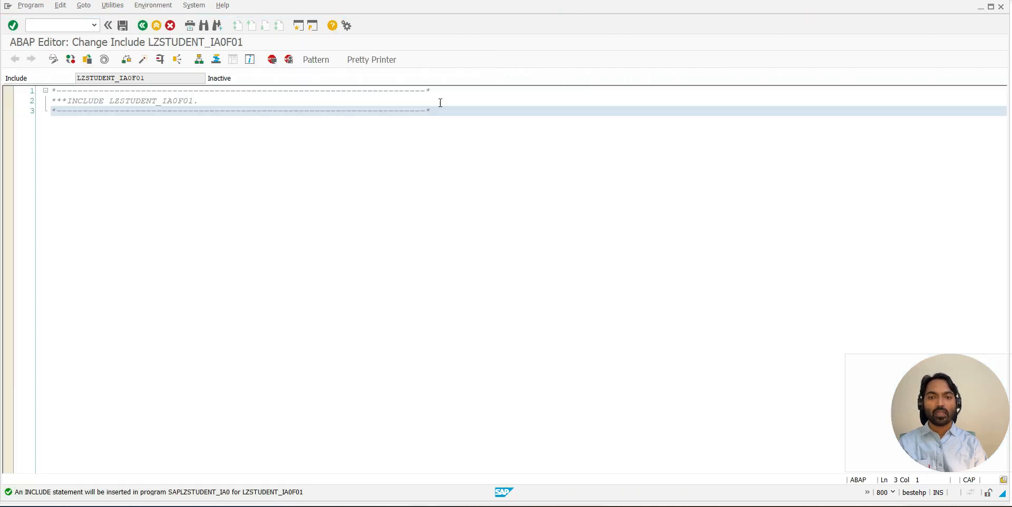
# - Write an empty subroutine below the header comments with FORM AUTO_FILL_DATA. and ENDFORM
pyautogui.click(441, 112)
pyautogui.press('Return')
pyautogui.write('FORM ')
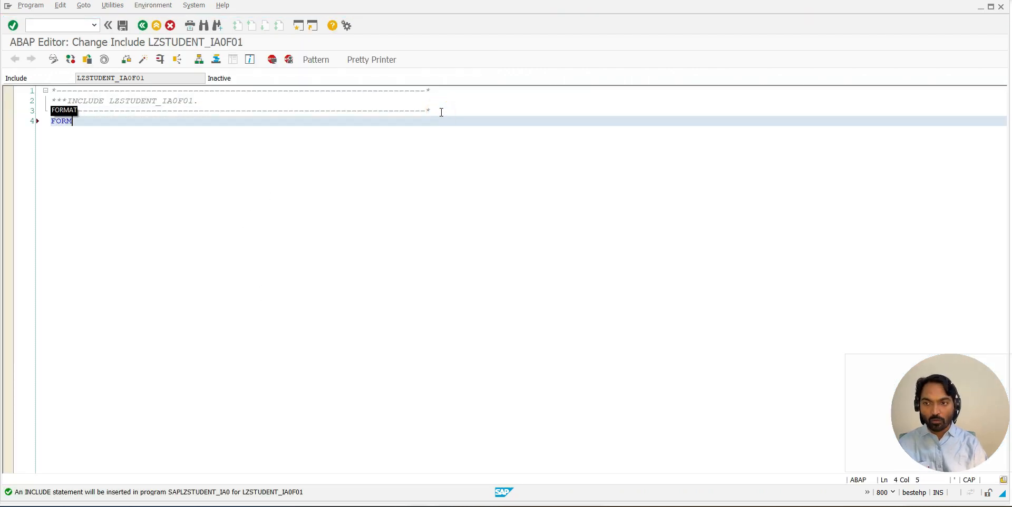
pyautogui.write('AUTO_FILL_DATA')
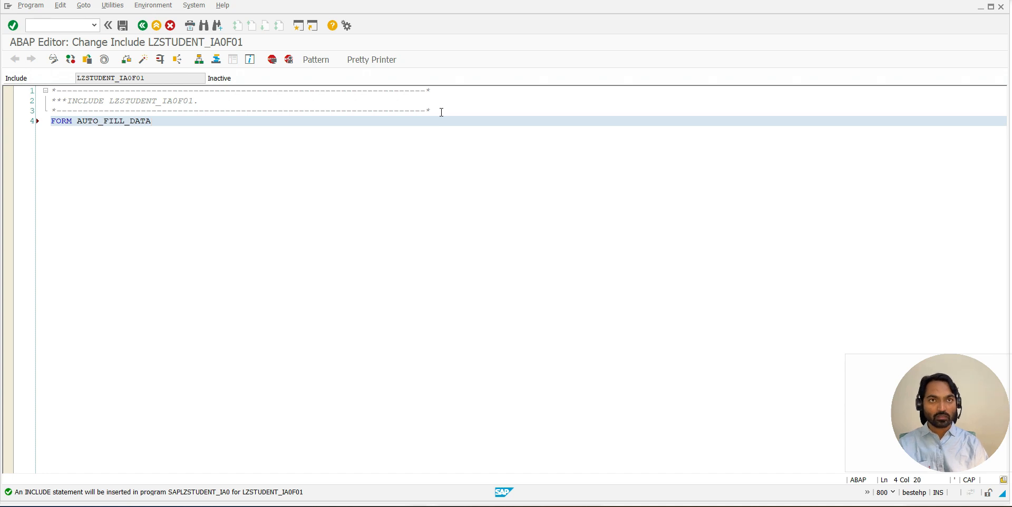
pyautogui.write('.')
pyautogui.press('Return')
pyautogui.write('ENDFORM')
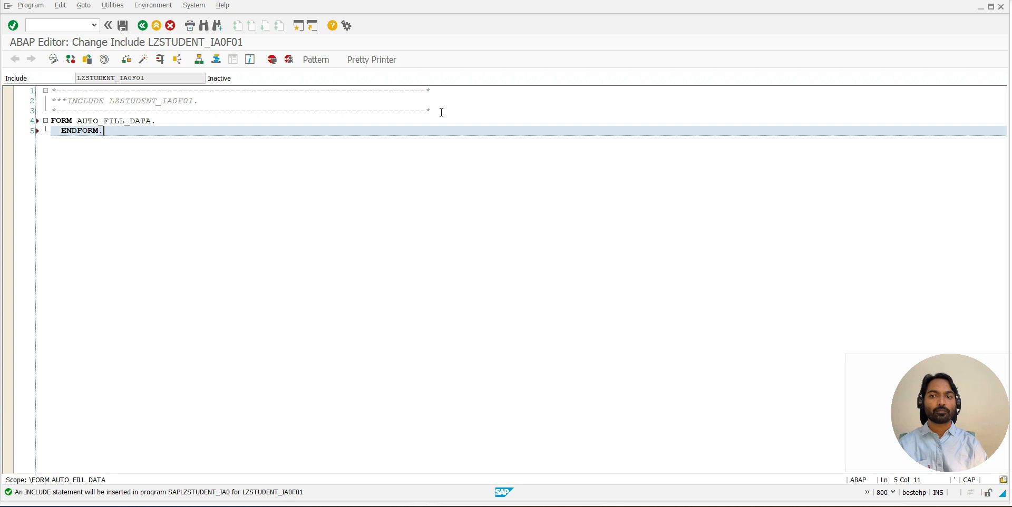
# - Save, pretty-print and activate the include LZSTUDENT_IA0F01
pyautogui.click(122, 25)
pyautogui.click(371, 61)
pyautogui.click(143, 59)
pyautogui.press('Return')
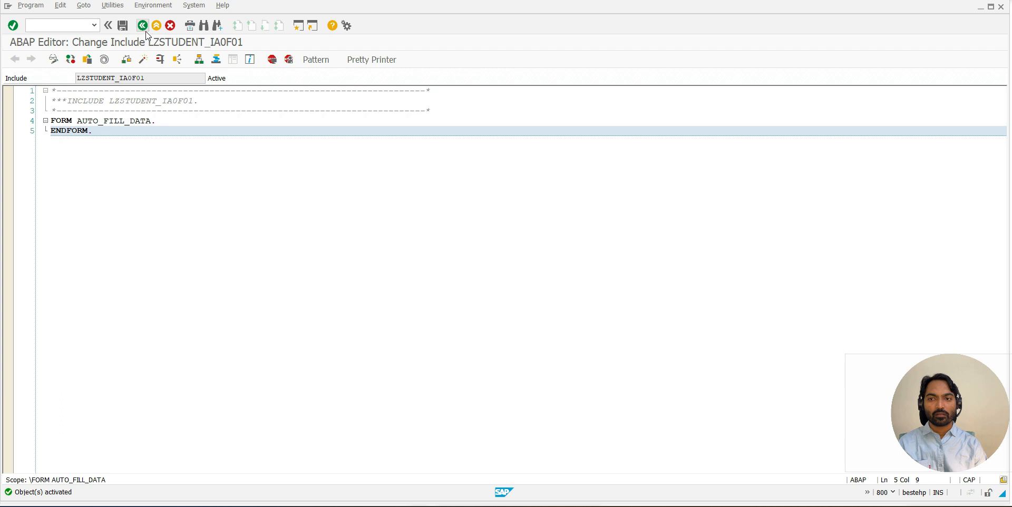
# - Add a BREAK statement with the logged-on user's ID inside FORM AUTO_FILL_DATA and activate the include
pyautogui.click(171, 122)
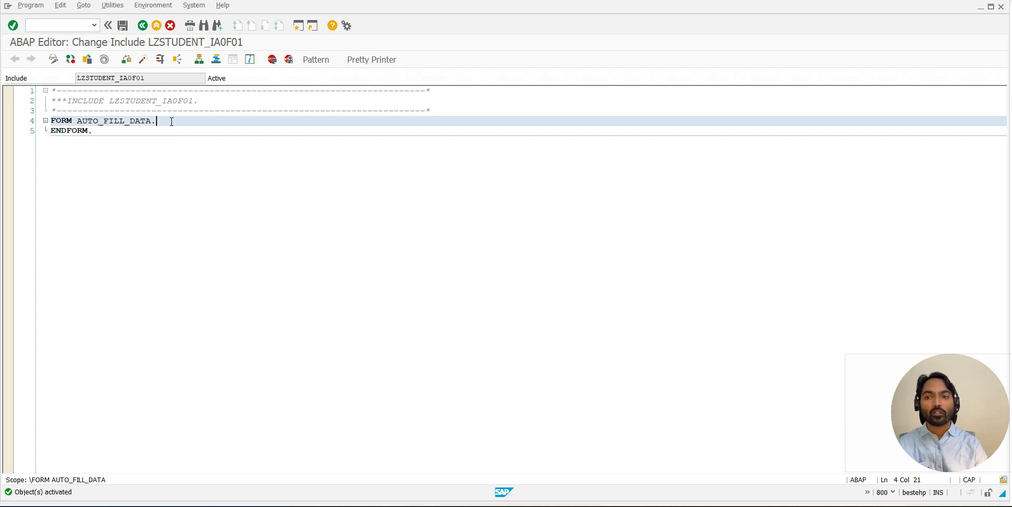
pyautogui.press('Return')
pyautogui.write('B')
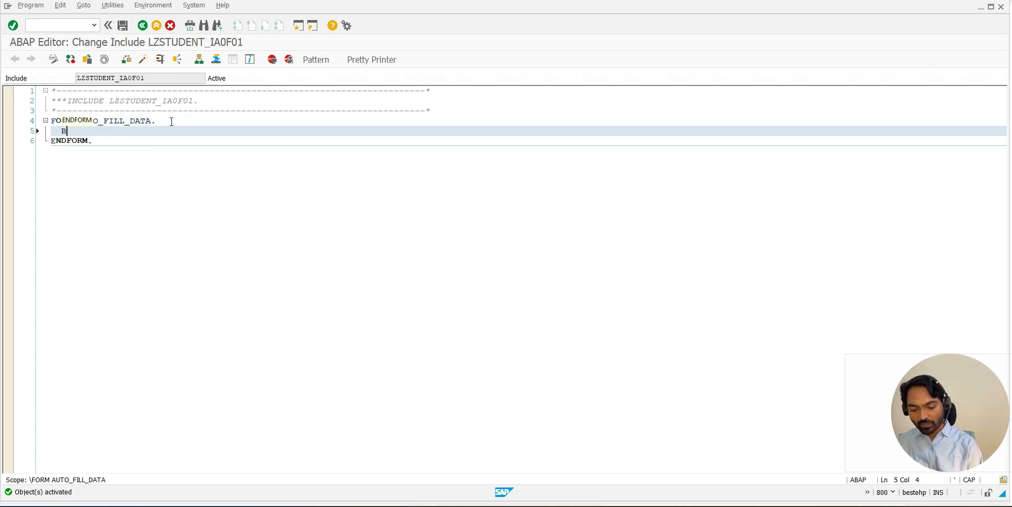
pyautogui.write('REAK')
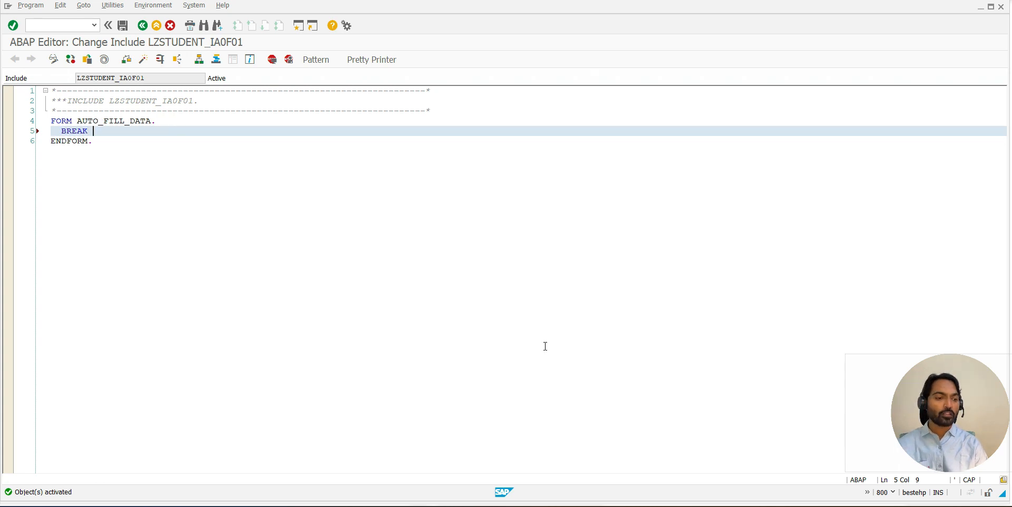
pyautogui.click(896, 493)
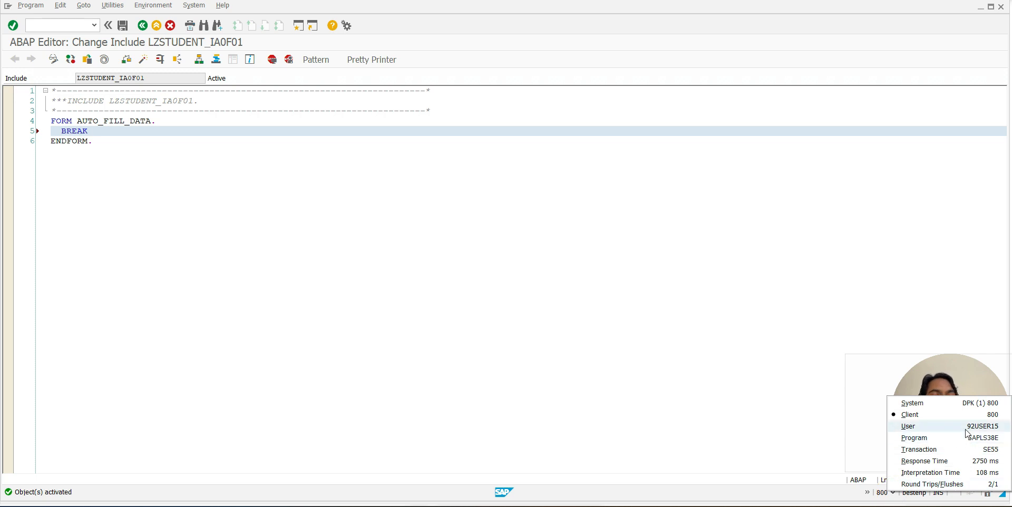
pyautogui.click(98, 132)
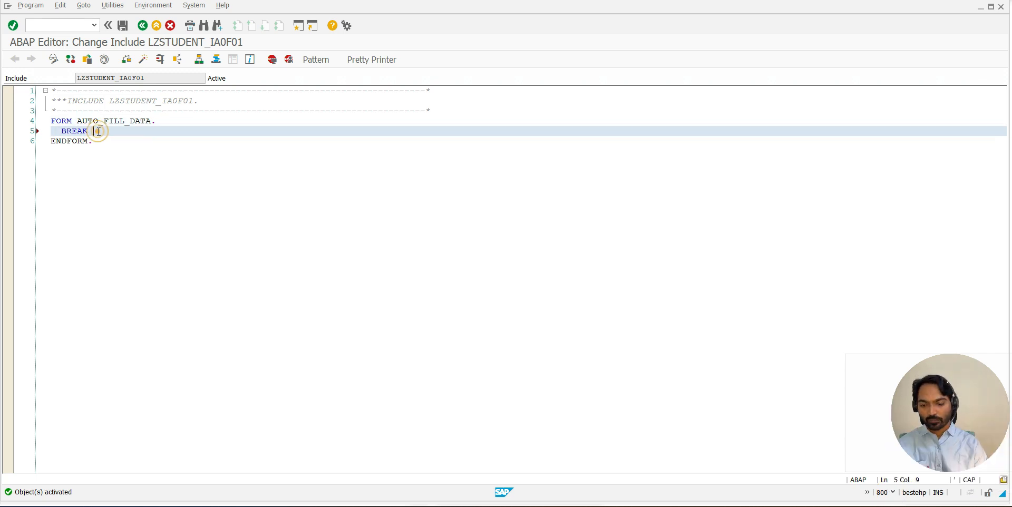
pyautogui.write('S2USER15.')
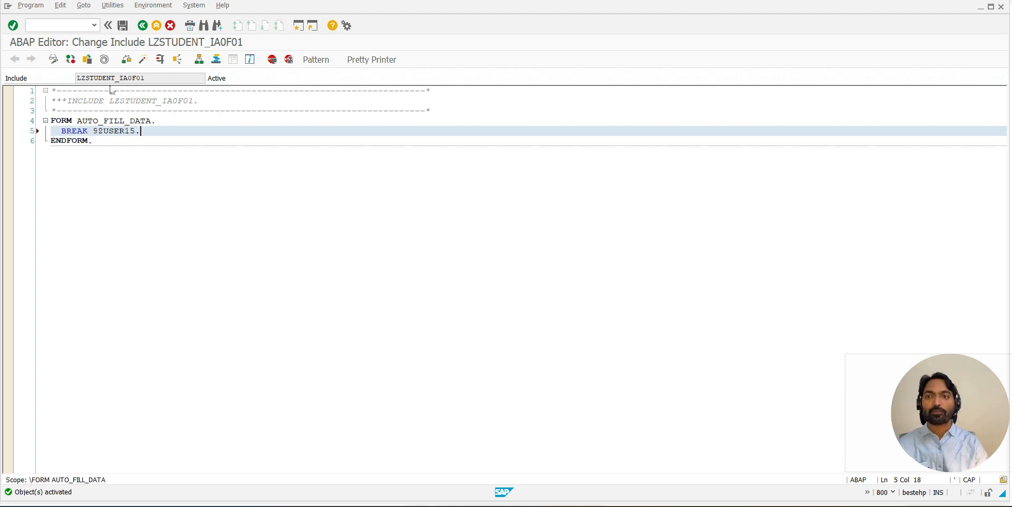
pyautogui.click(142, 59)
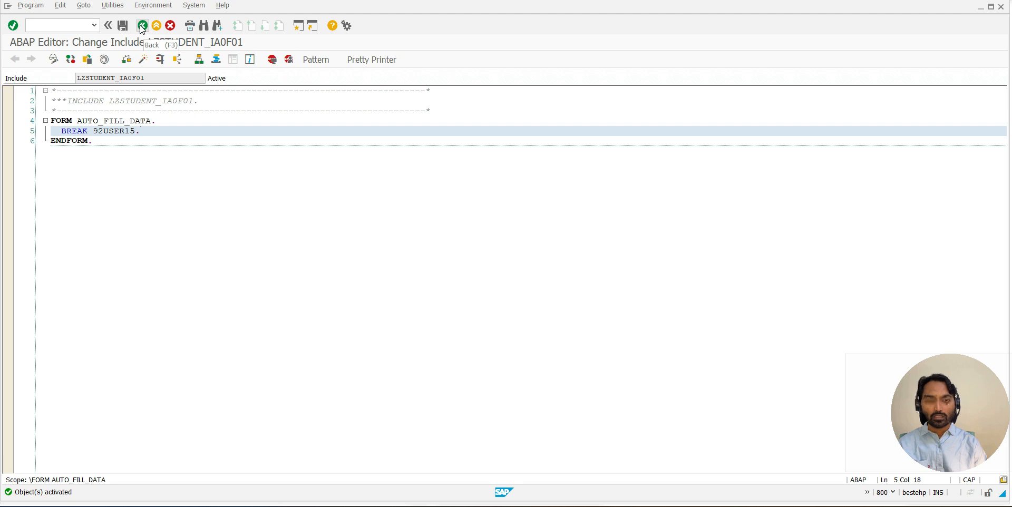
# - Save the event 05 AUTO_FILL_DATA entry for ZSTUDENT_IA0 and return to the maintenance dialog's generation environment
pyautogui.click(142, 26)
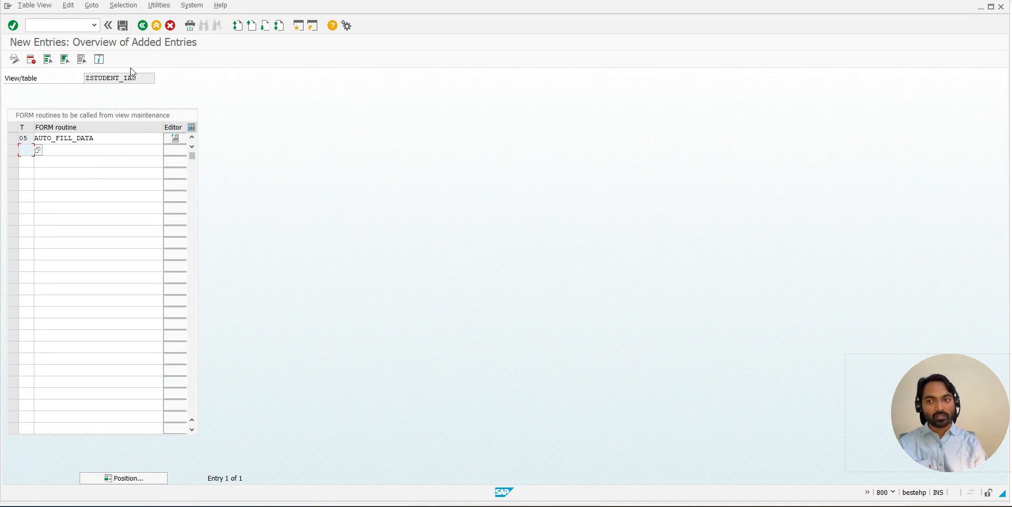
pyautogui.click(124, 28)
pyautogui.click(125, 27)
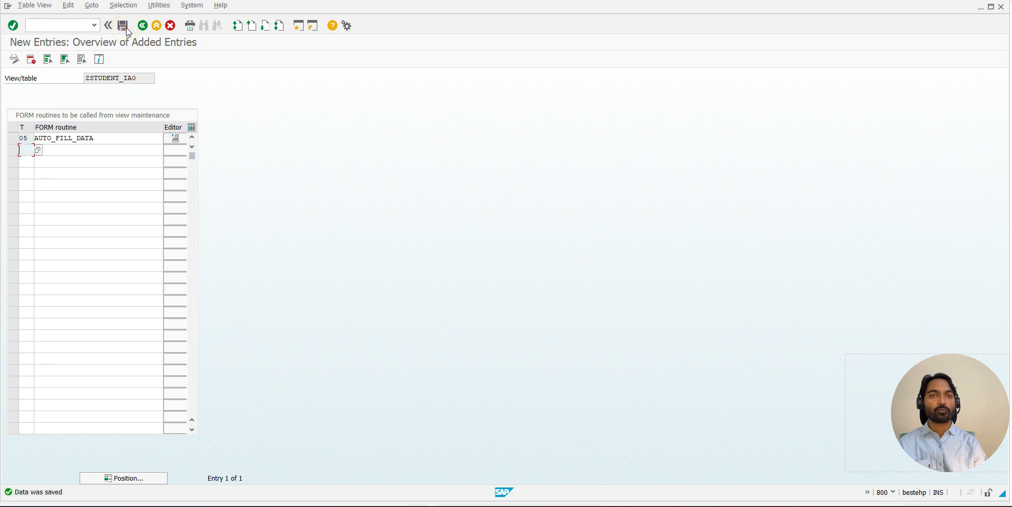
pyautogui.click(142, 29)
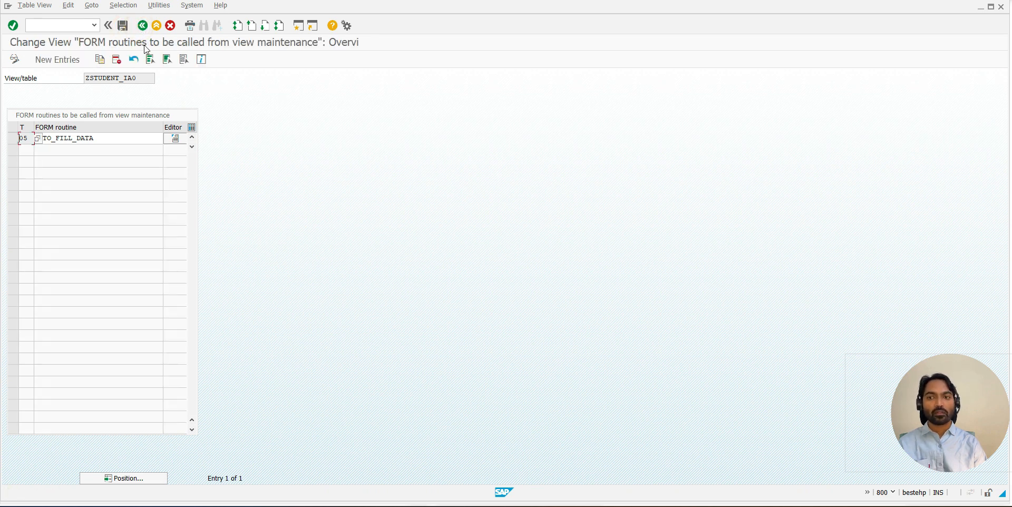
pyautogui.click(142, 27)
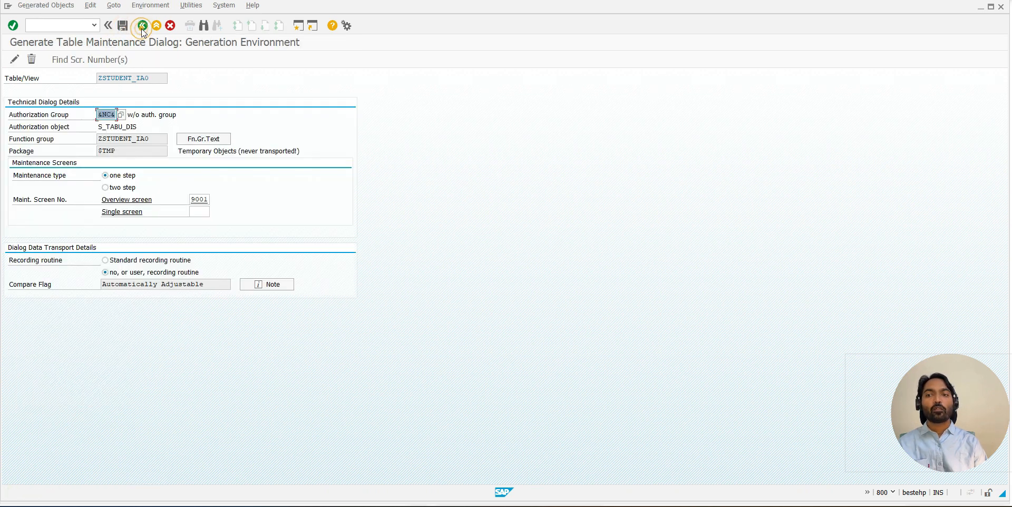
# - Copy the function group name ZSTUDENT_IA0 and open the Object Navigator
pyautogui.doubleClick(153, 139)
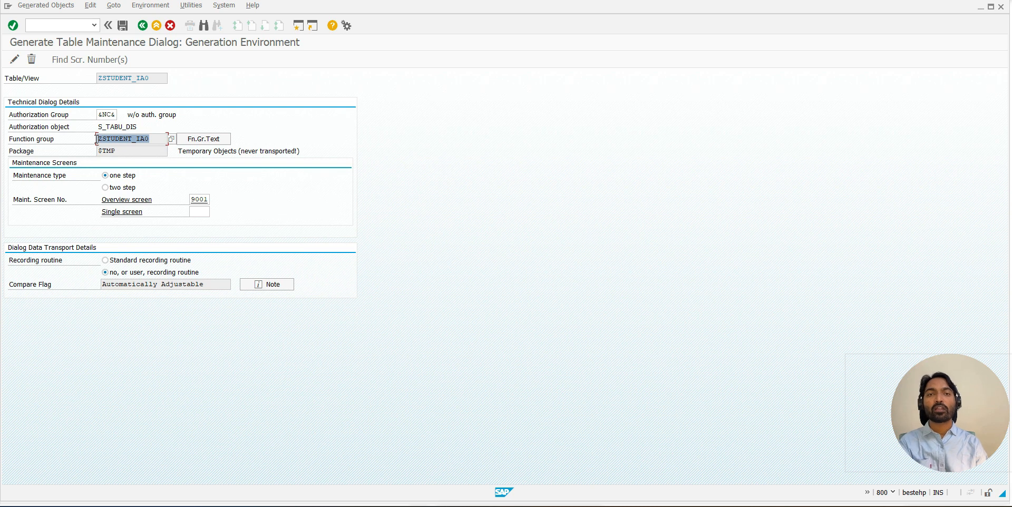
pyautogui.click(97, 139)
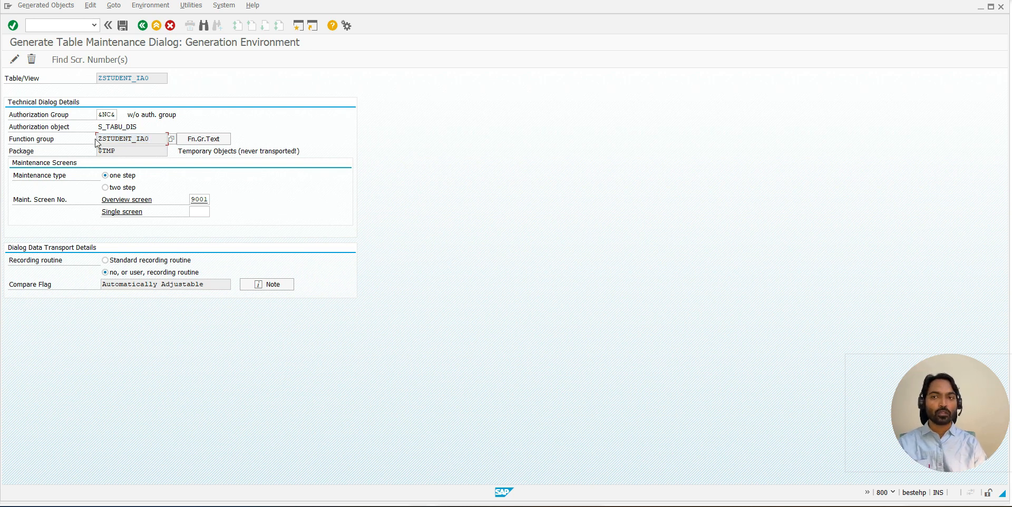
pyautogui.click(71, 23)
pyautogui.write('/nsm30')
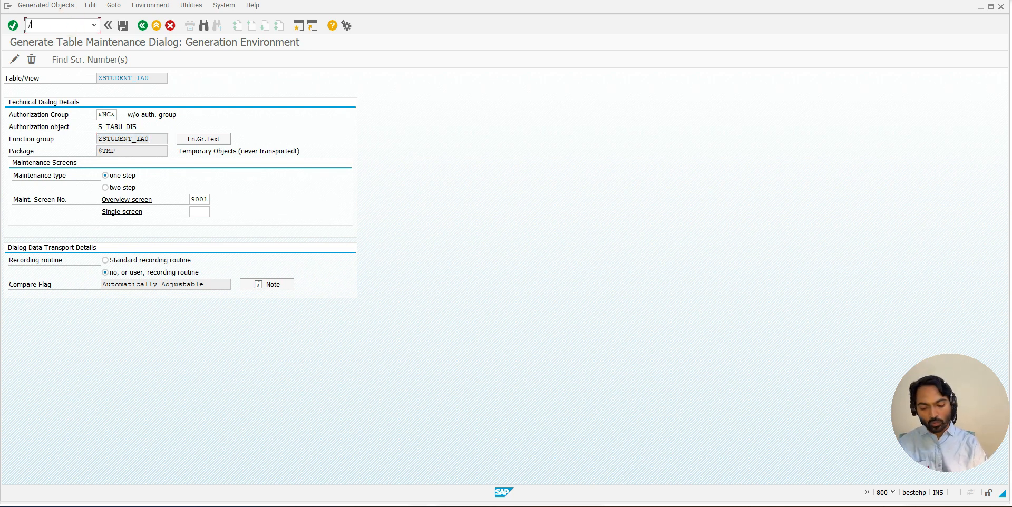
pyautogui.press('Return')
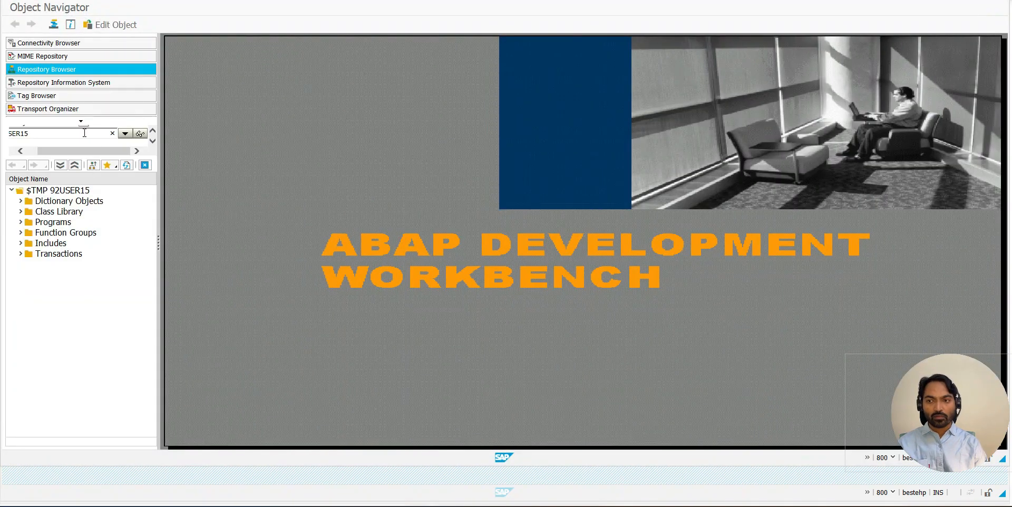
# - Open the choice of object types in the Repository Browser
pyautogui.click(152, 130)
pyautogui.click(83, 130)
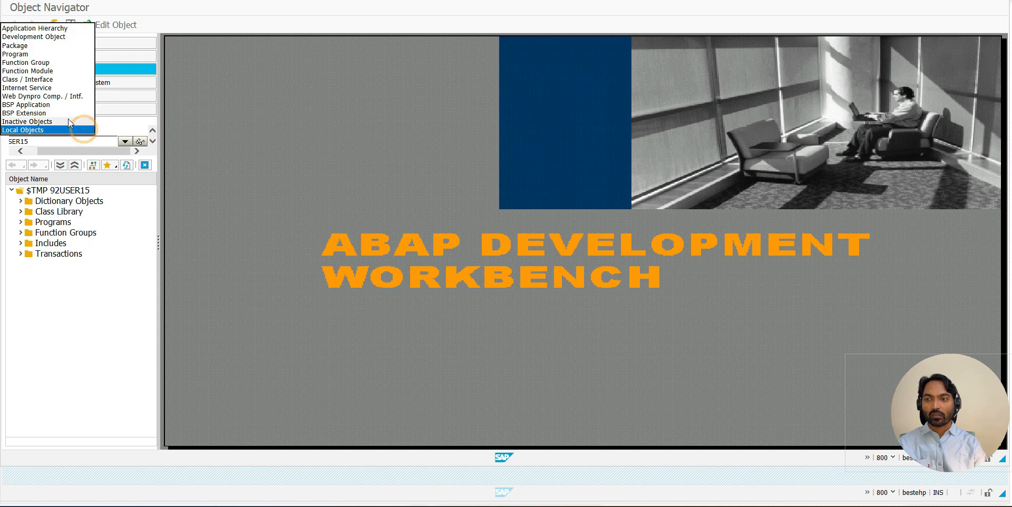